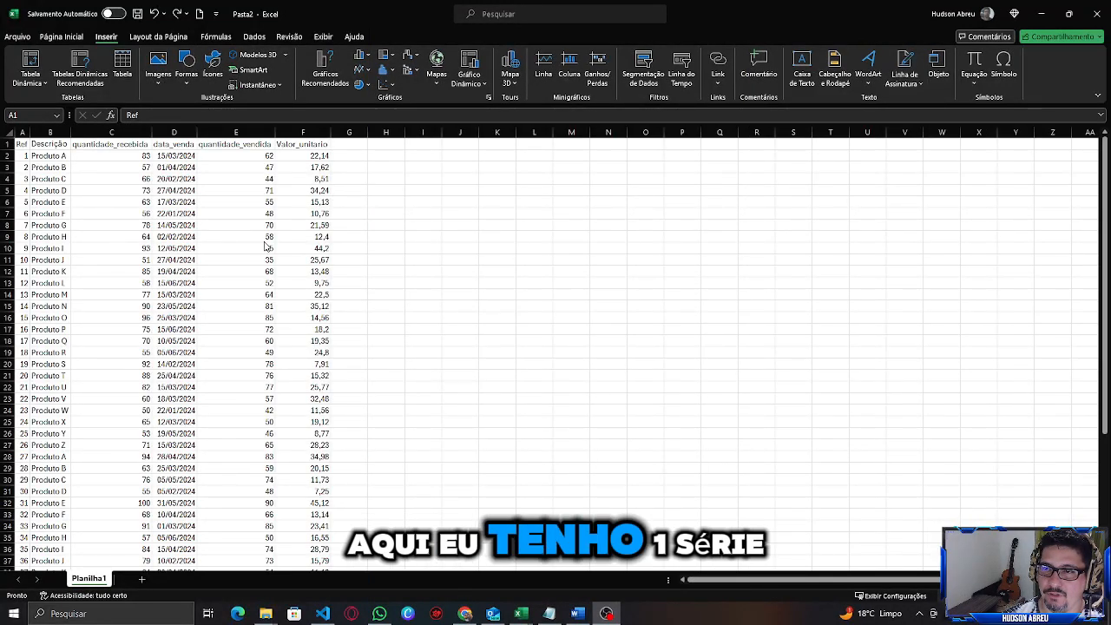
Review the sales data rows and each column header from Ref to Valor_unitario.
scroll(149, 334, "down", 7)
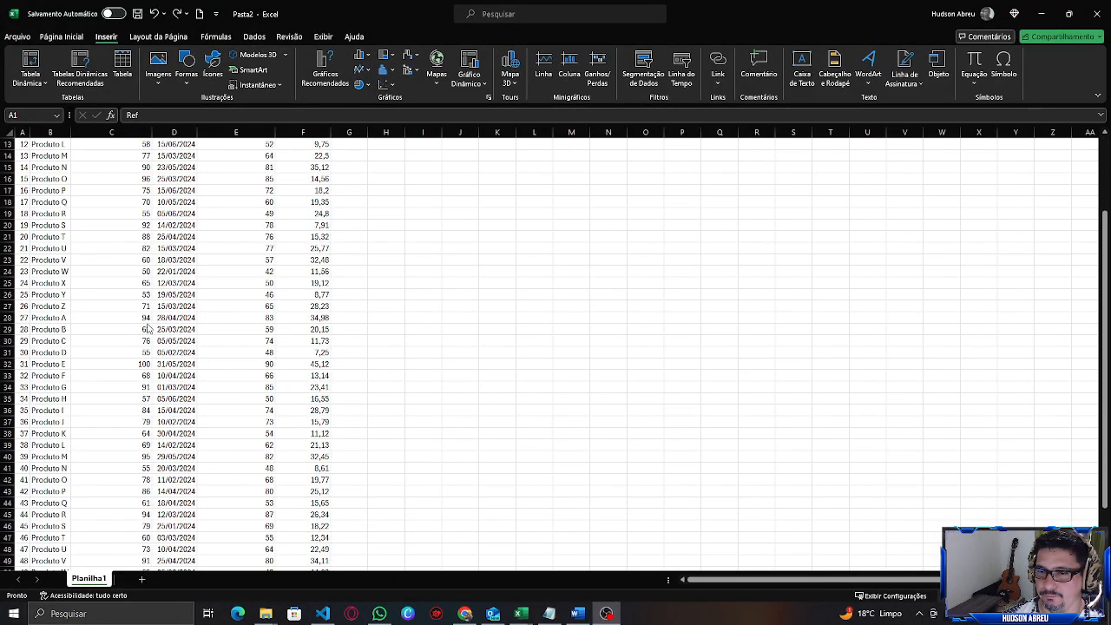
scroll(148, 323, "up", 7)
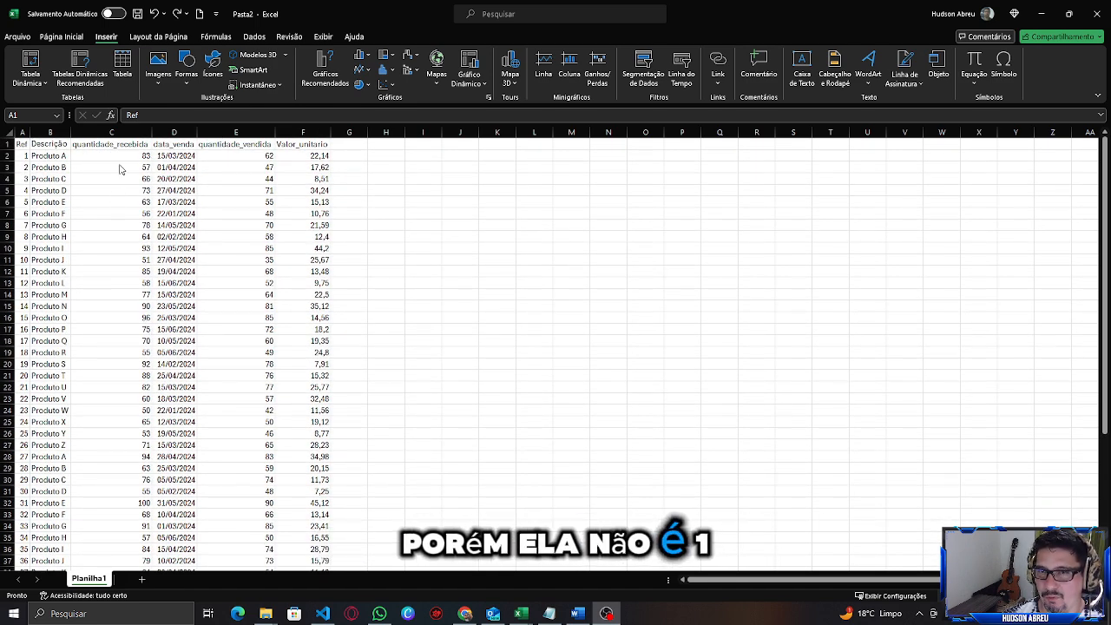
left_click(58, 181)
left_click(150, 180)
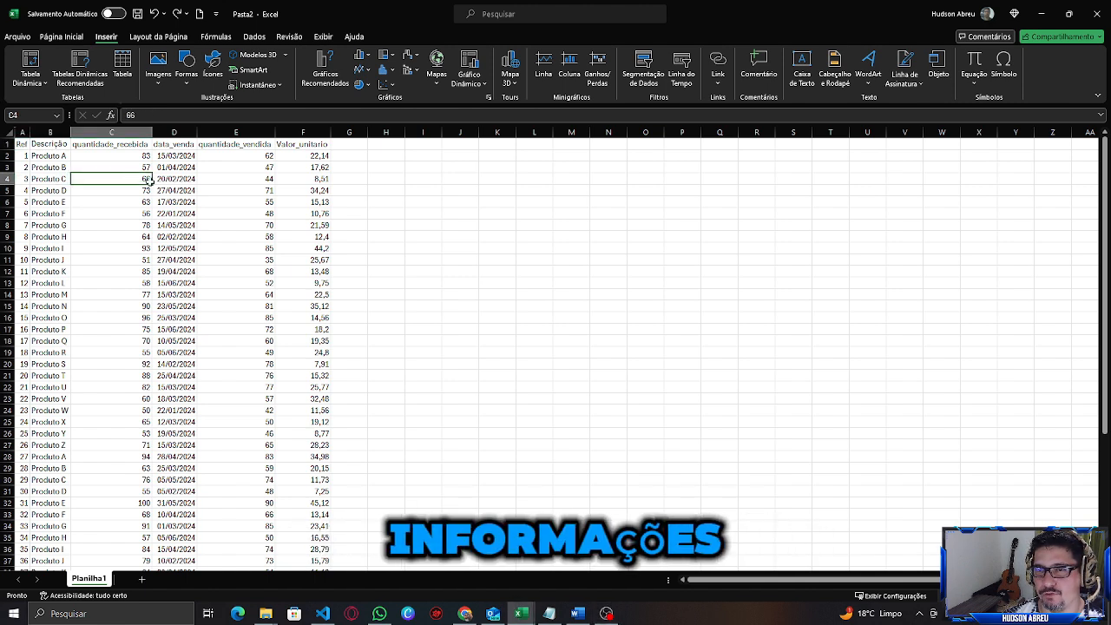
left_click(48, 144)
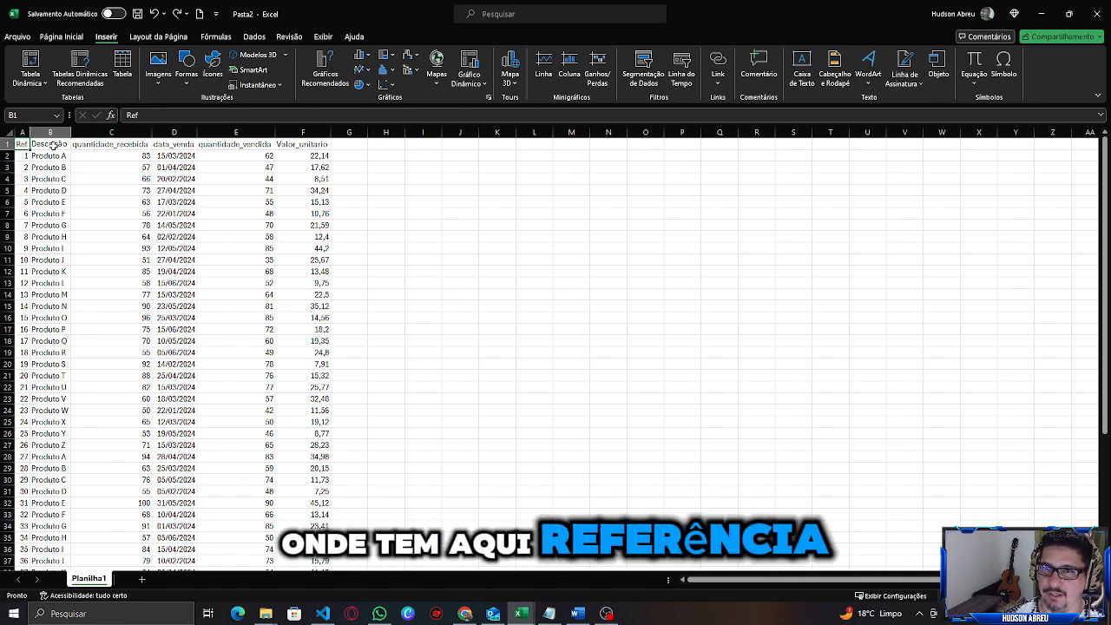
left_click(111, 145)
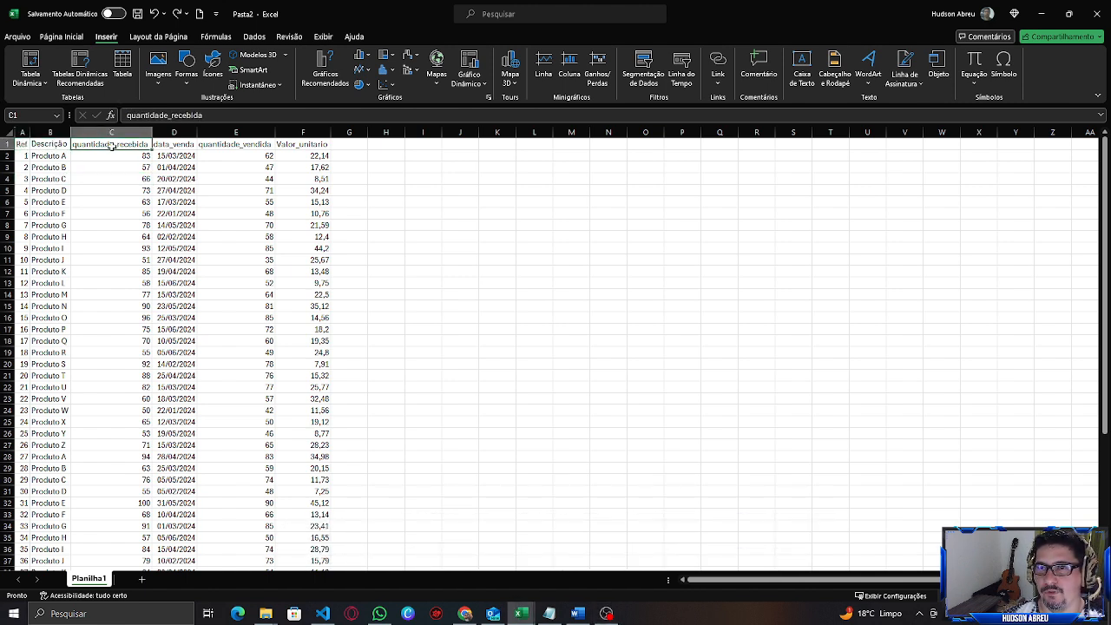
left_click(176, 145)
left_click(229, 145)
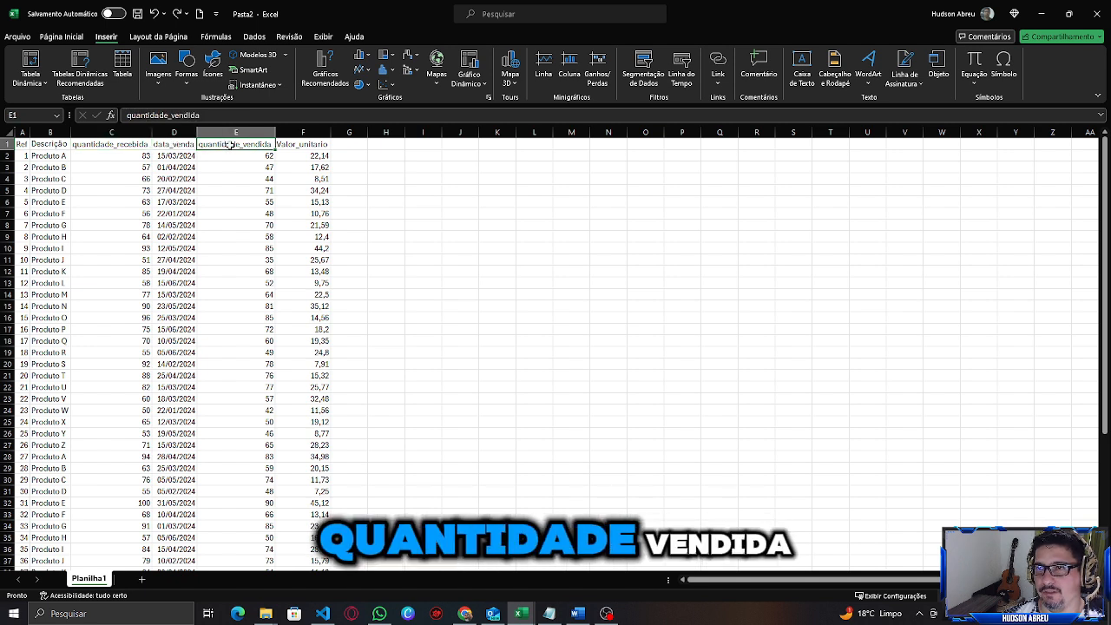
left_click(310, 144)
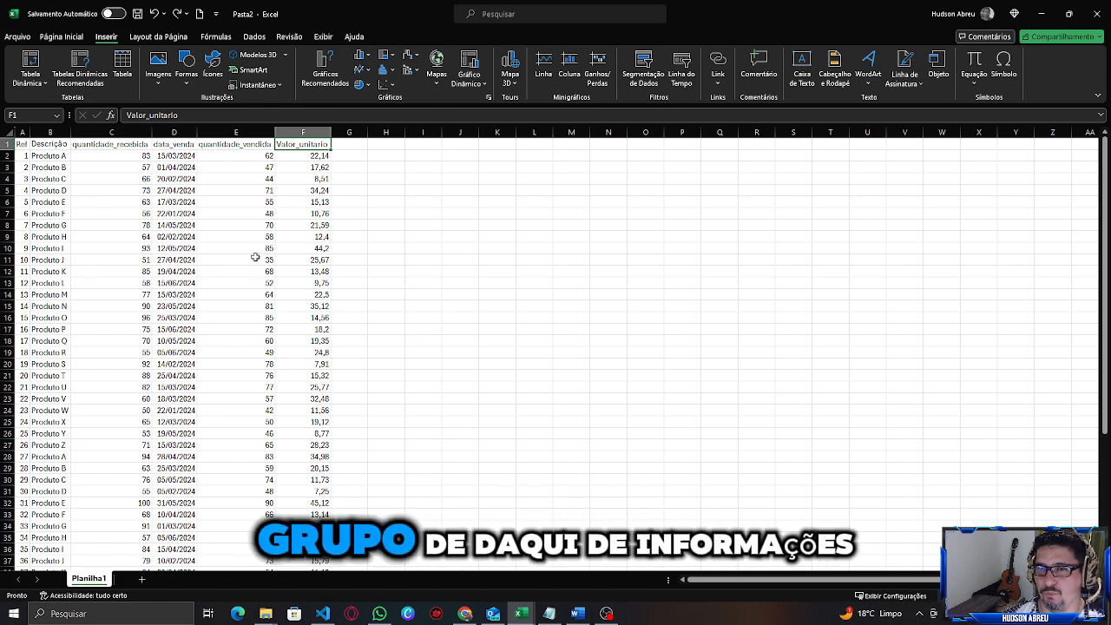
scroll(216, 313, "down", 2)
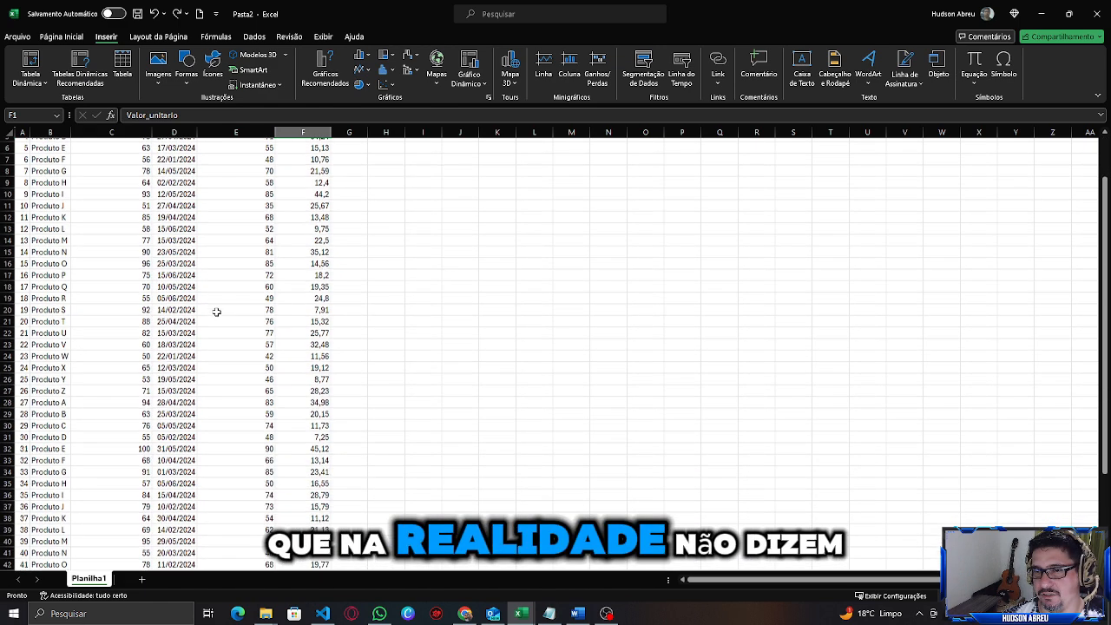
scroll(216, 311, "up", 2)
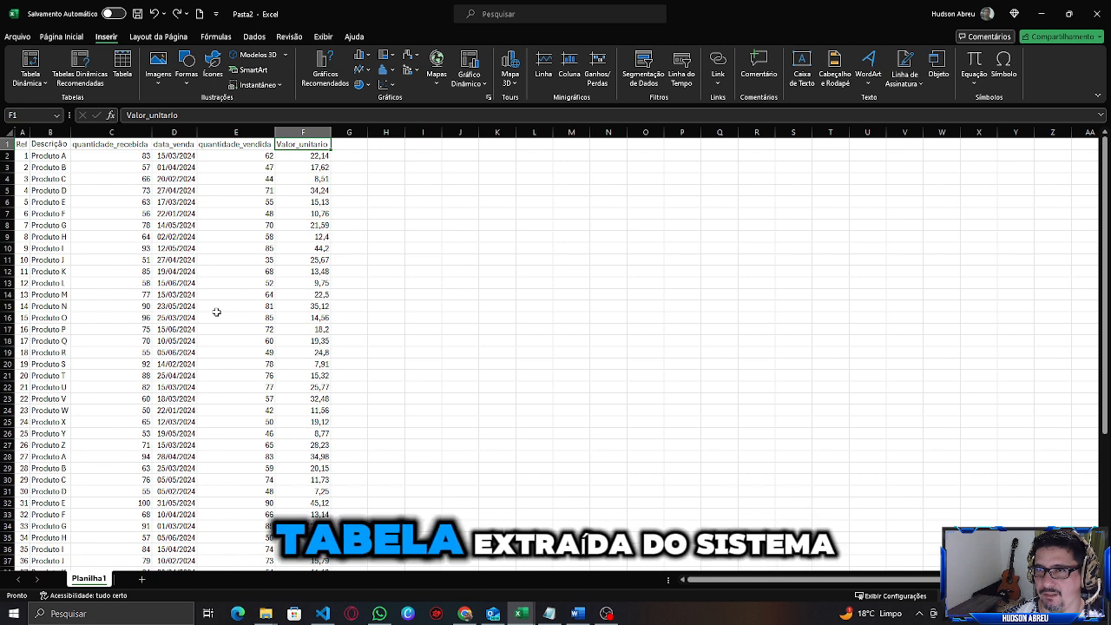
Convert the data range $A$1:$F$52 into a table with headers.
left_click(26, 146)
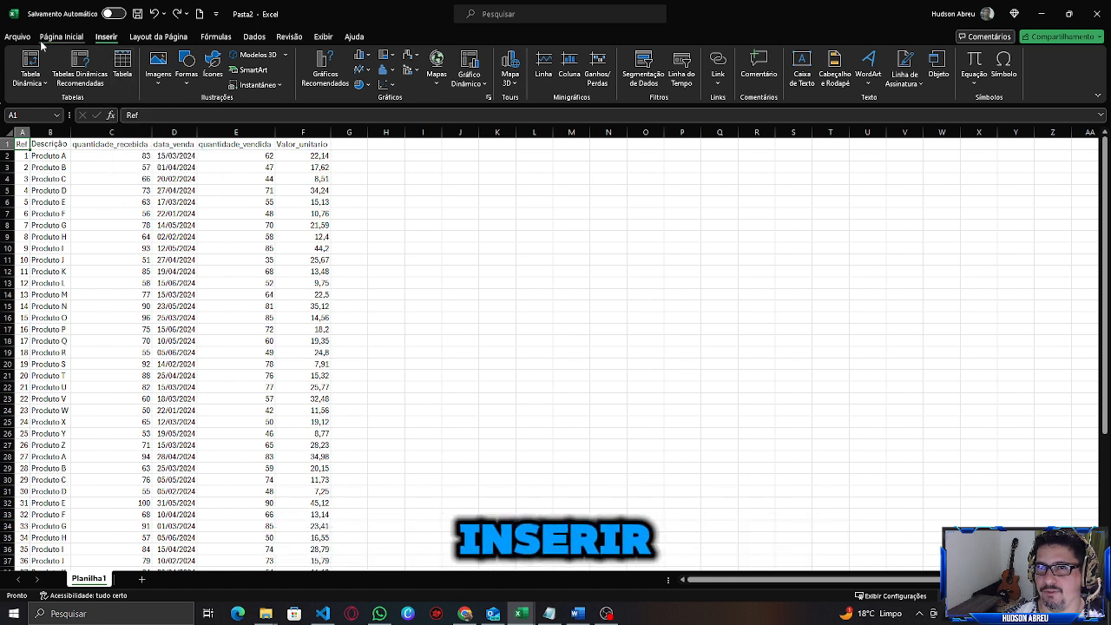
left_click(123, 63)
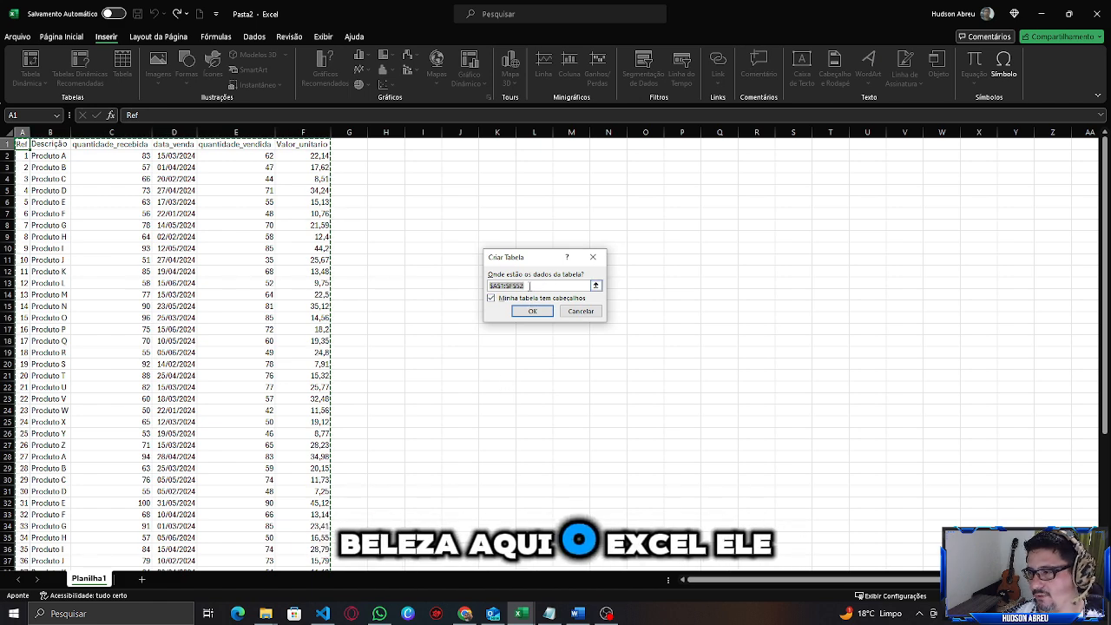
left_click(533, 286)
left_click_drag(533, 286, 468, 288)
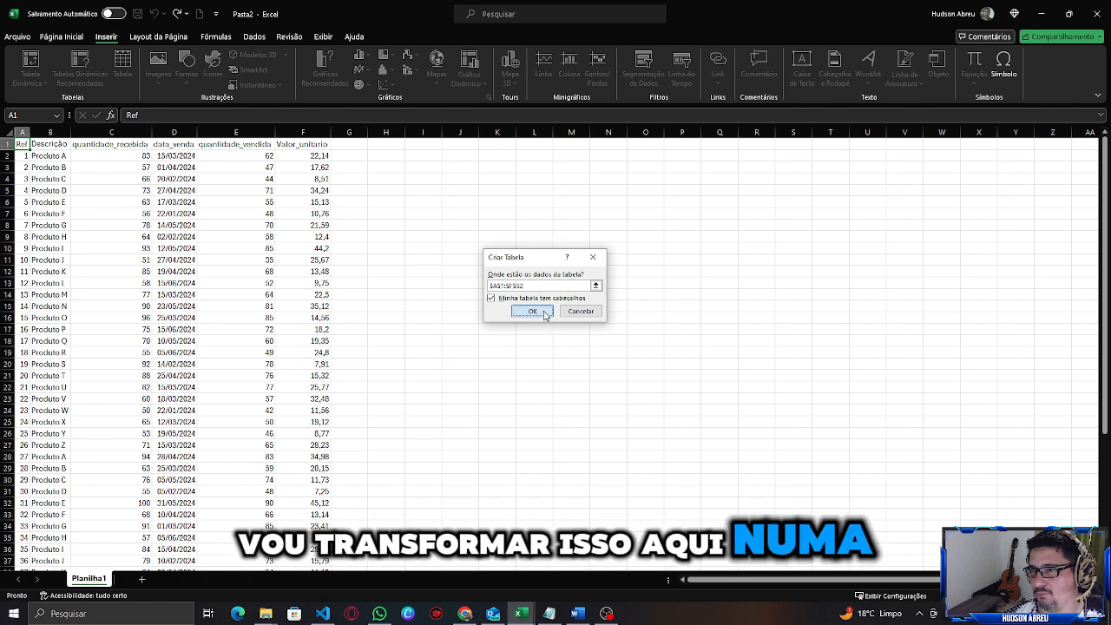
left_click(543, 312)
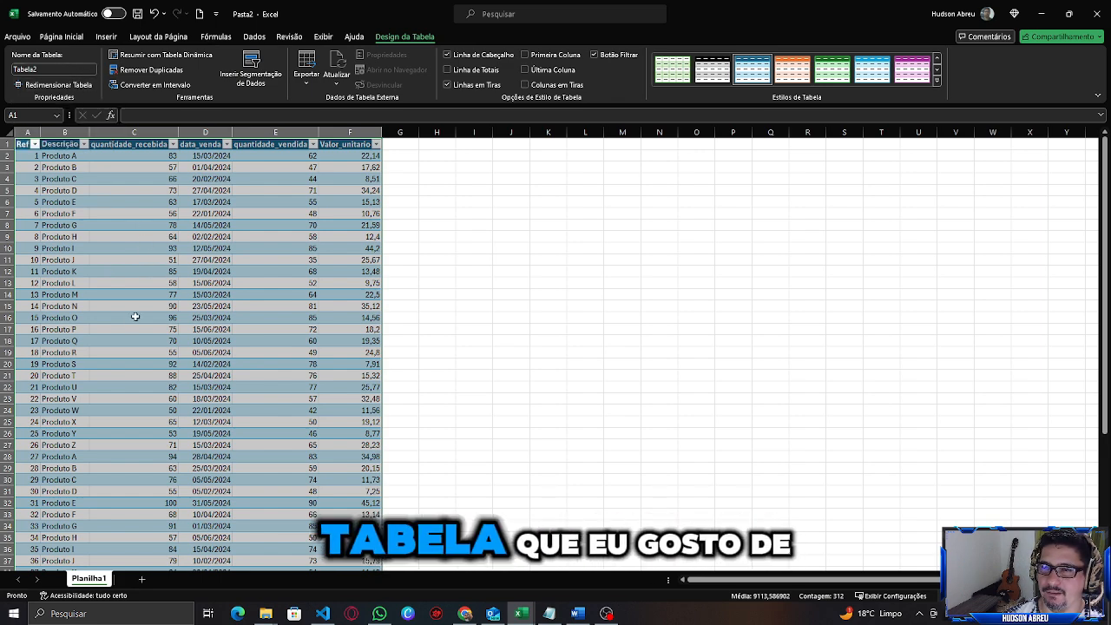
Rename the table as venda.
left_click(208, 307)
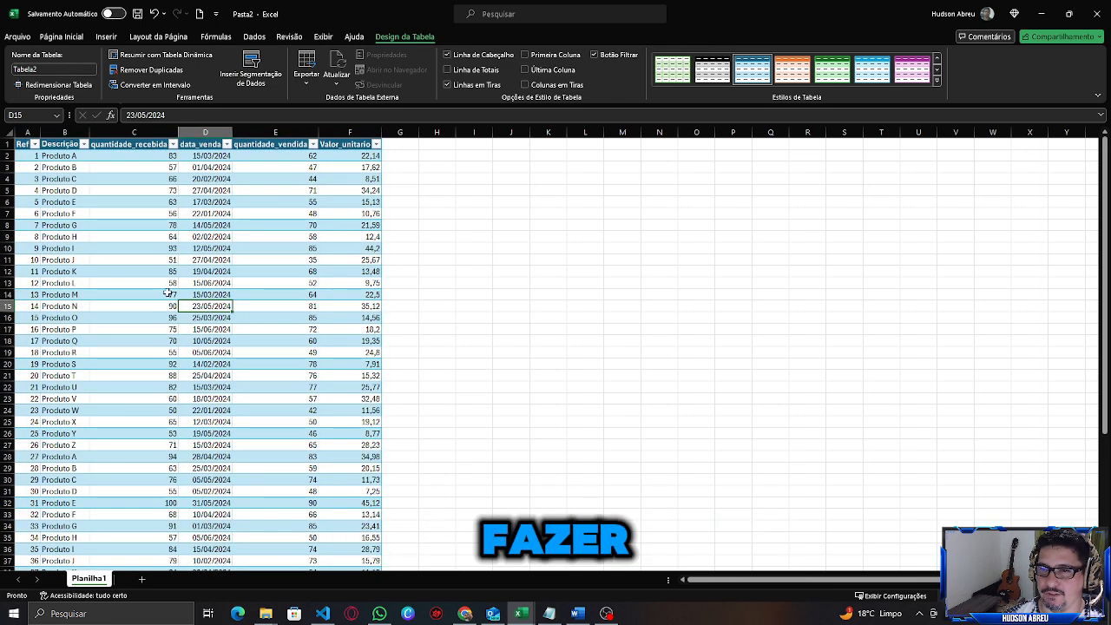
left_click(46, 69)
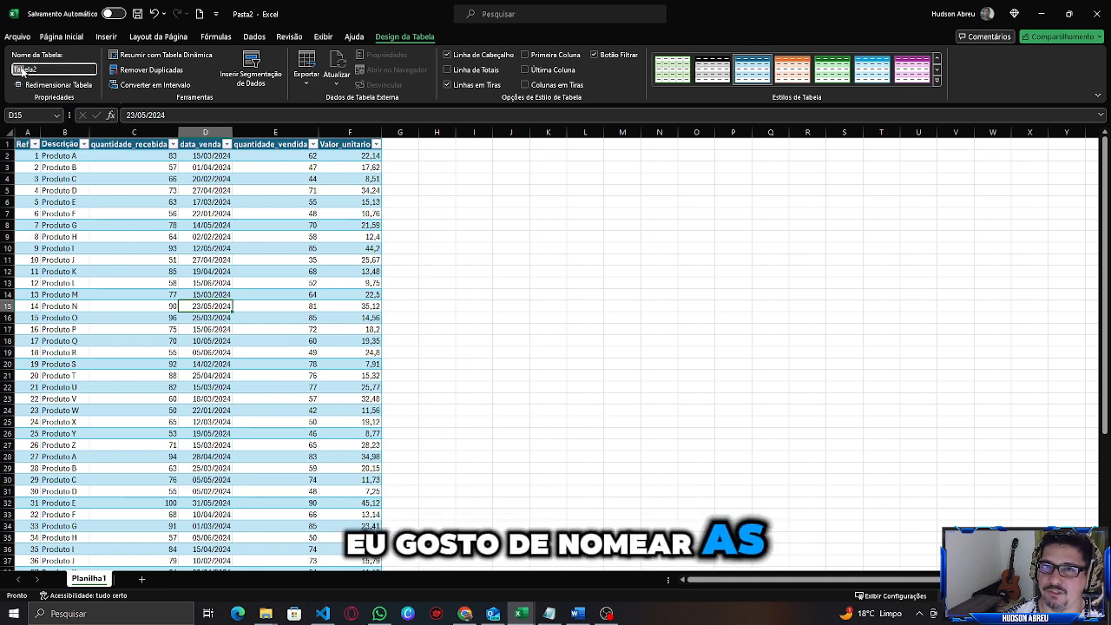
key("BackSpace")
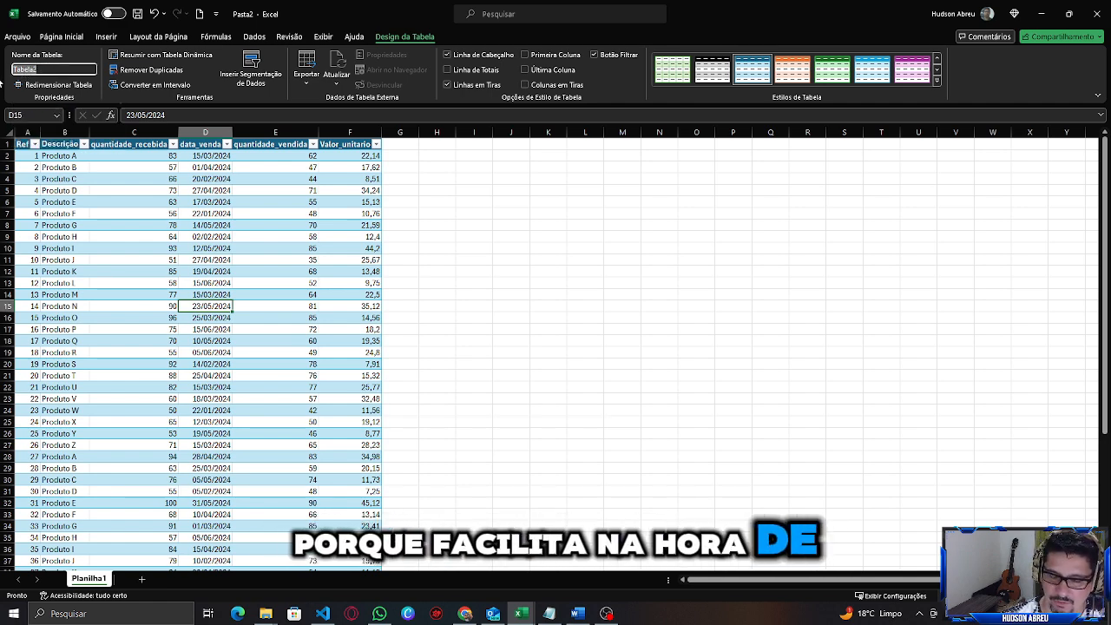
type("venda")
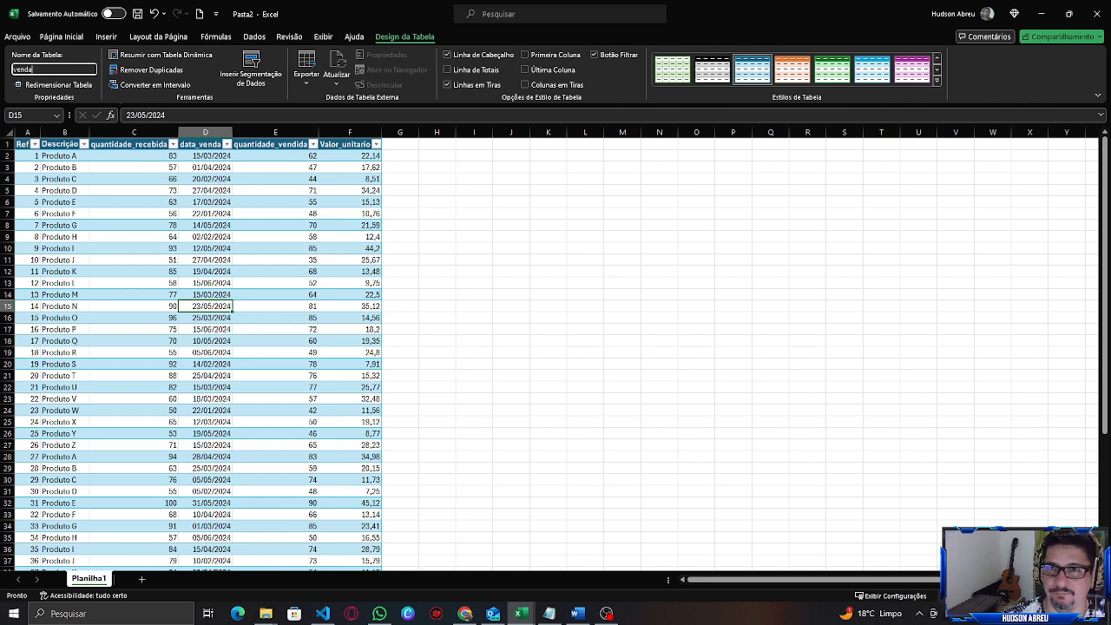
key("Return")
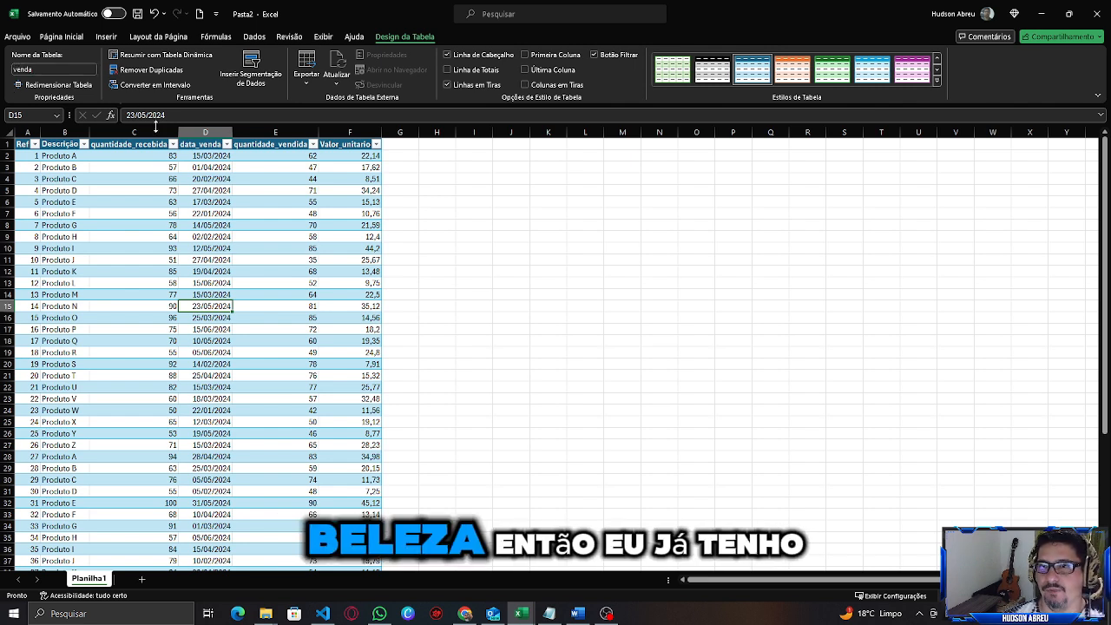
Add a new table column titled ref_01 next to Valor_unitario.
left_click(57, 192)
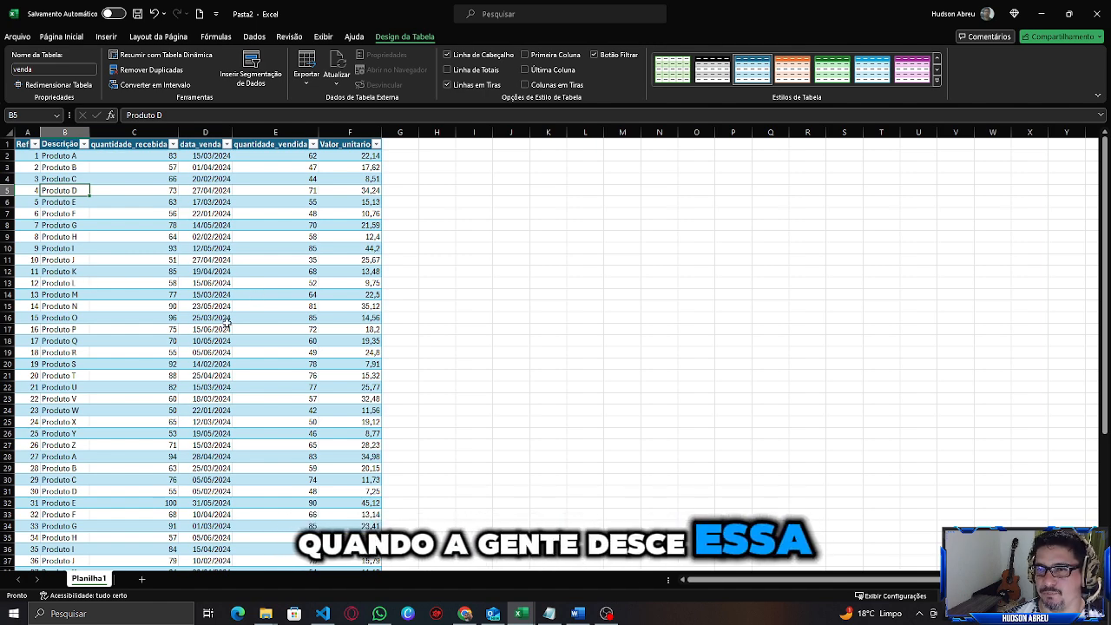
left_click_drag(22, 155, 27, 334)
left_click(32, 211)
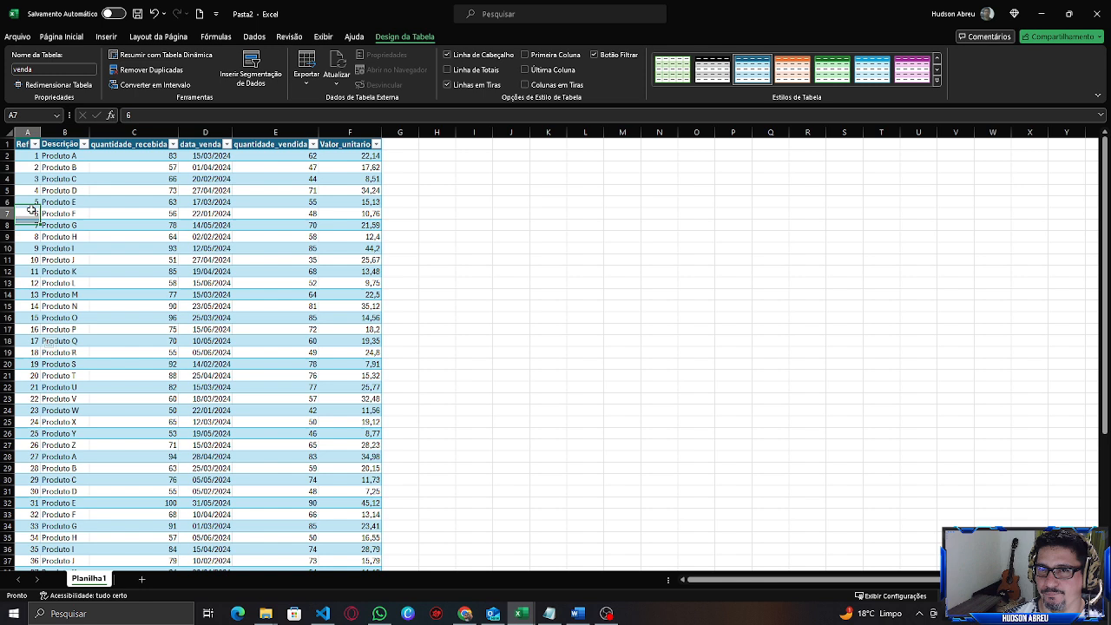
left_click(33, 156)
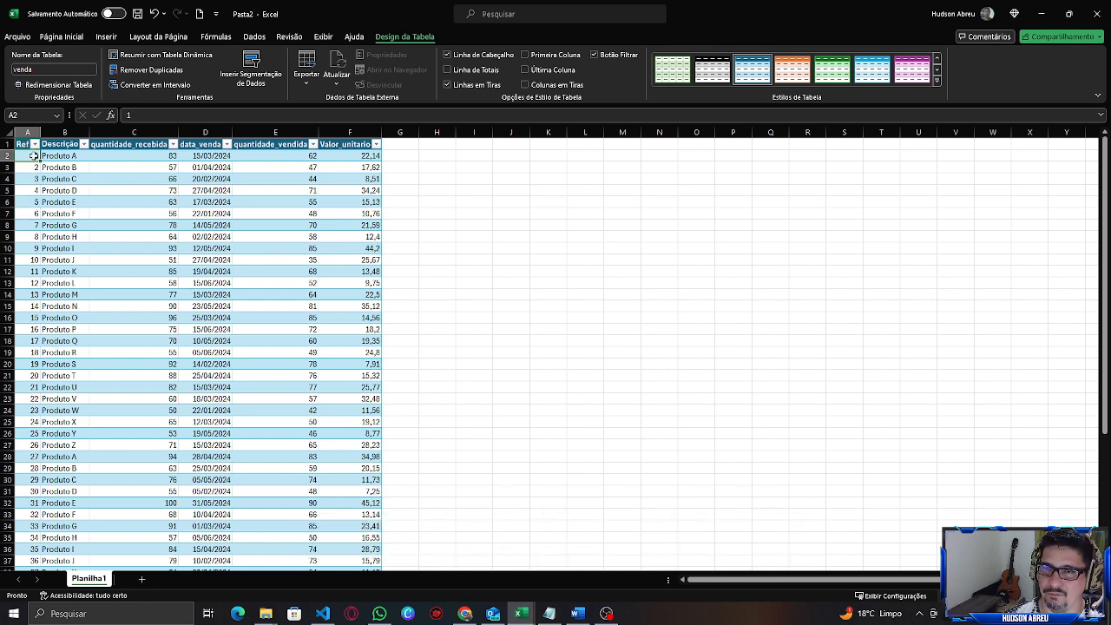
left_click(26, 259)
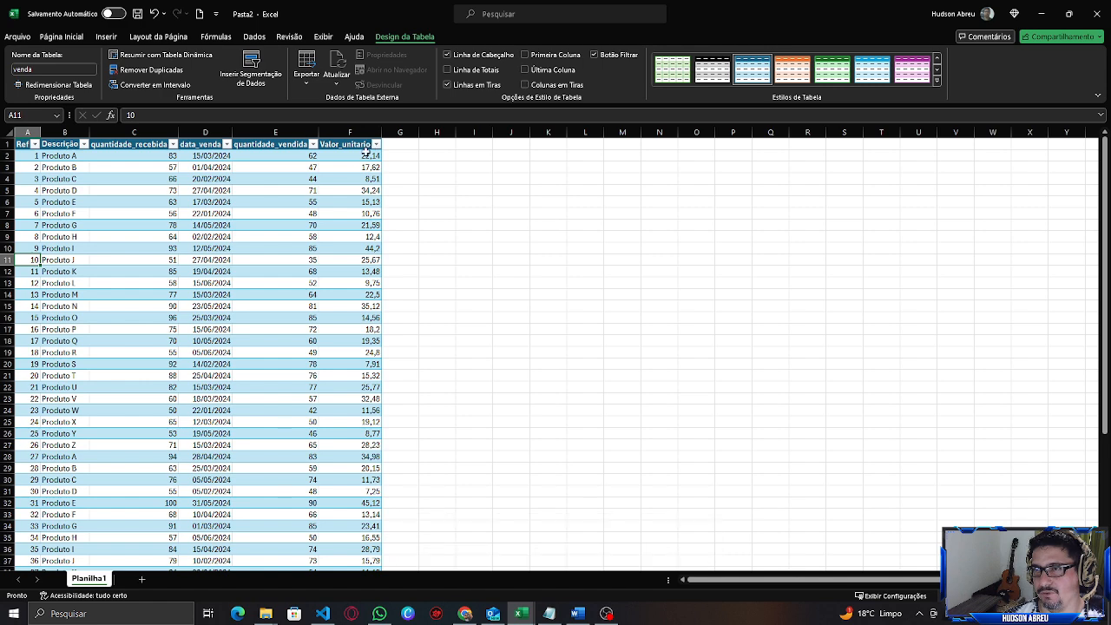
left_click(397, 148)
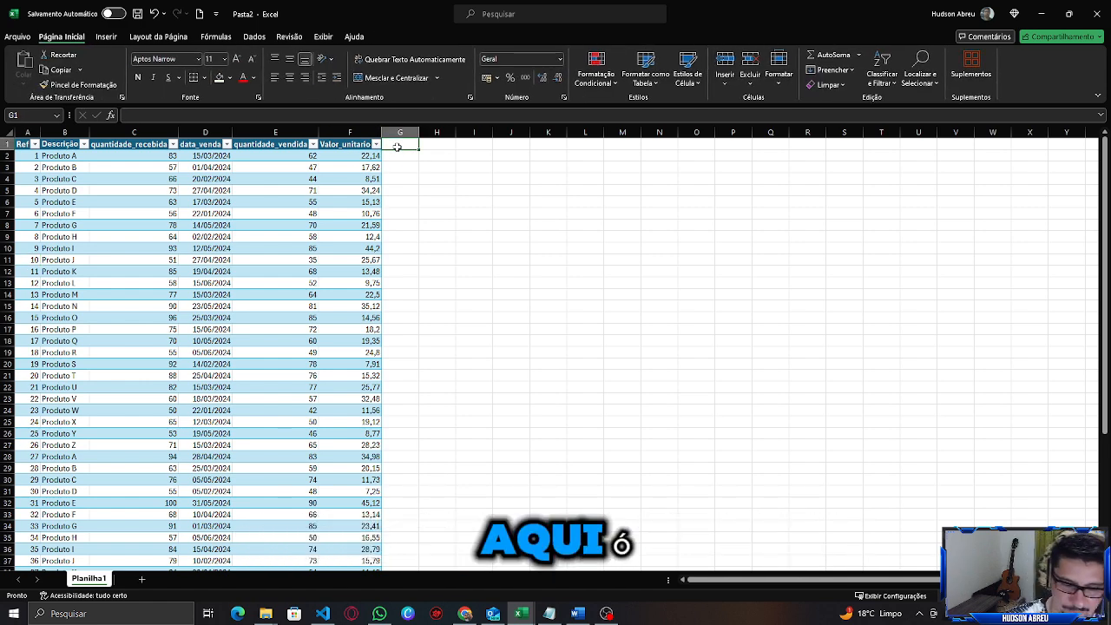
type("ref_")
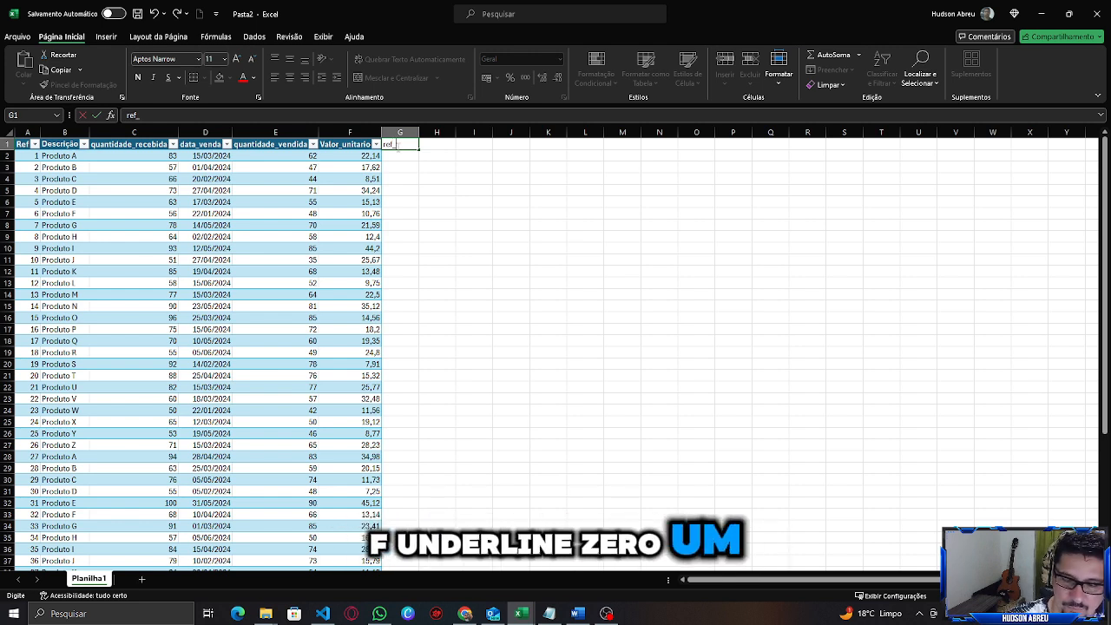
type("01")
key("Return")
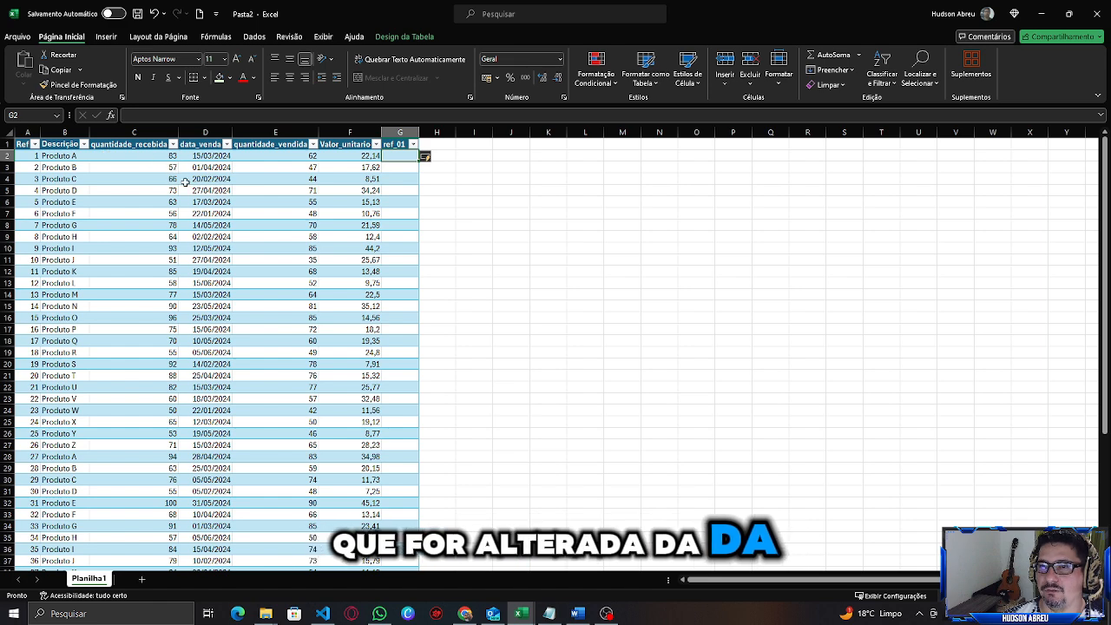
Examine the new ref_01 column and the first row's values from Ref to Valor_unitario.
left_click(397, 132)
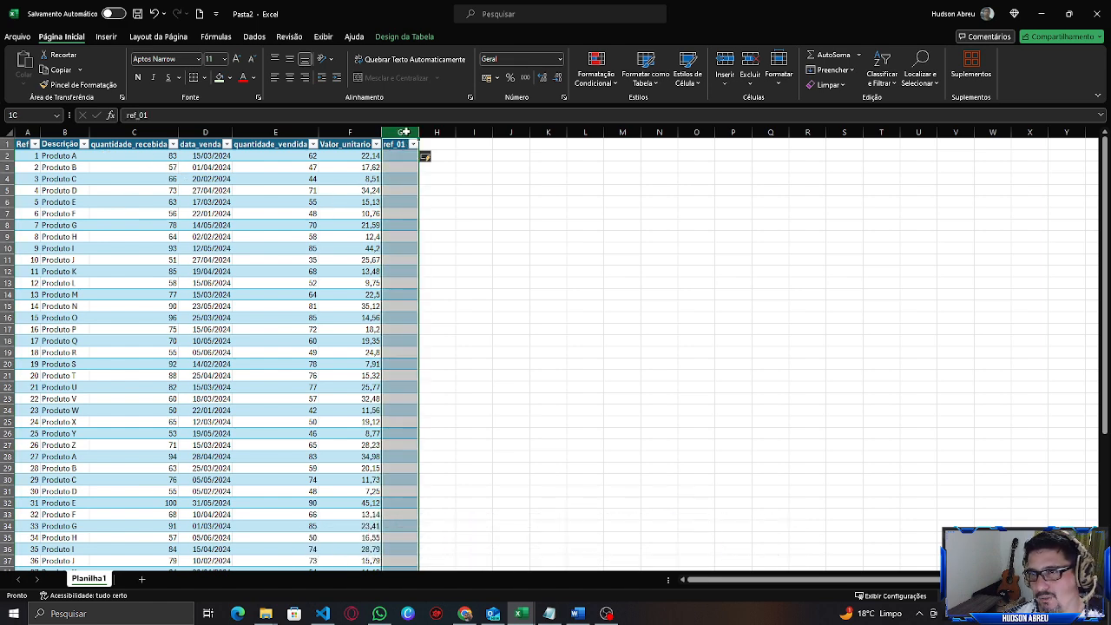
mouse_move(404, 132)
left_mouse_down()
mouse_move(445, 131)
mouse_move(402, 132)
left_mouse_up()
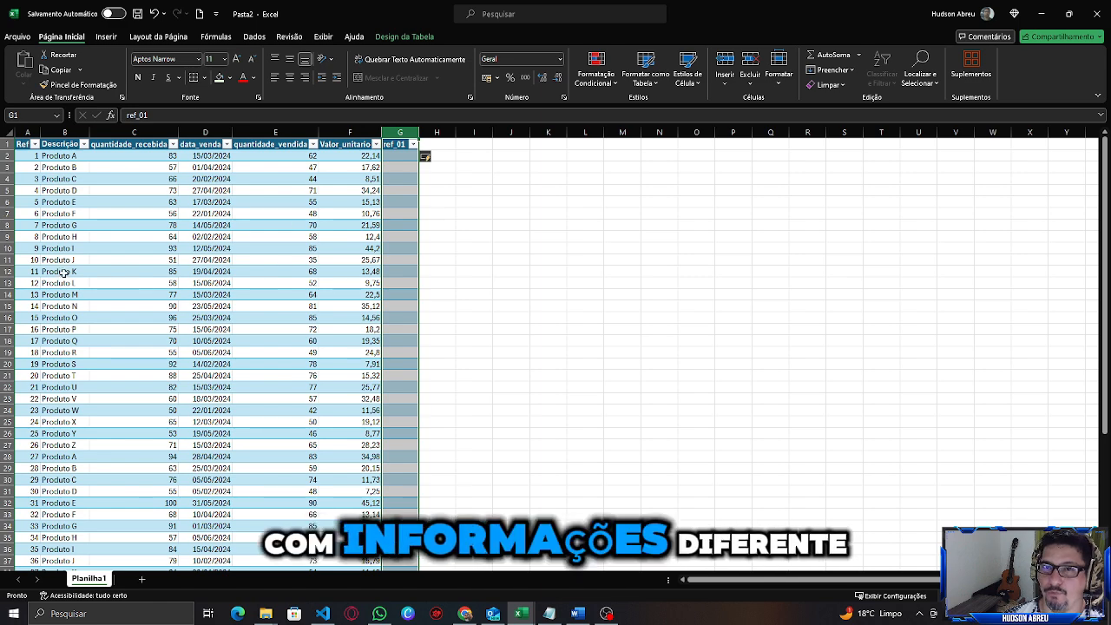
left_click_drag(28, 156, 359, 155)
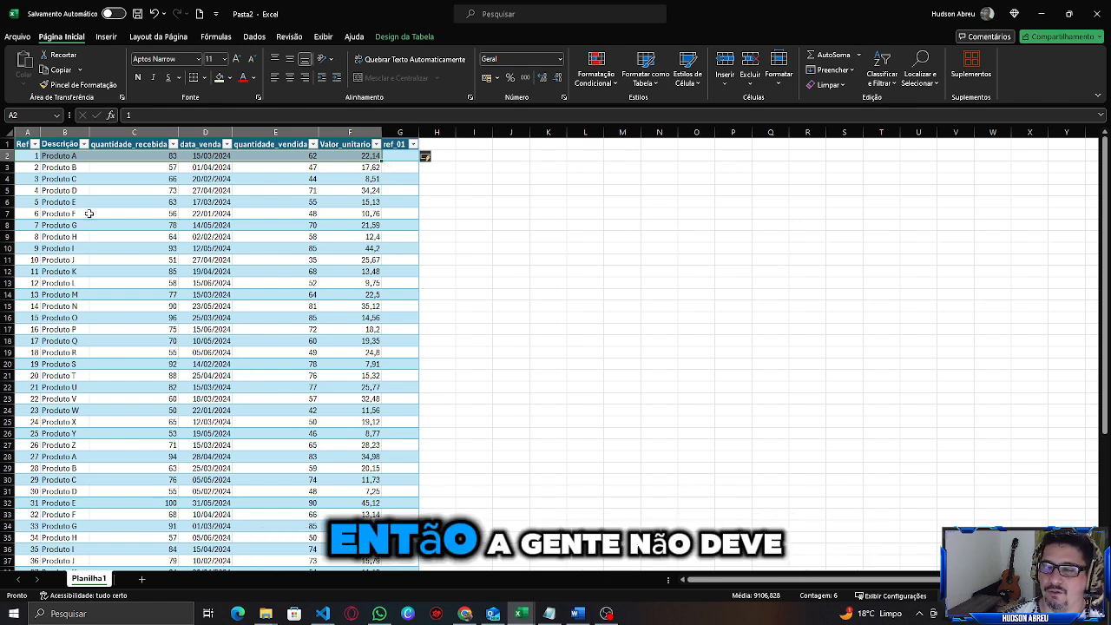
left_click(78, 190)
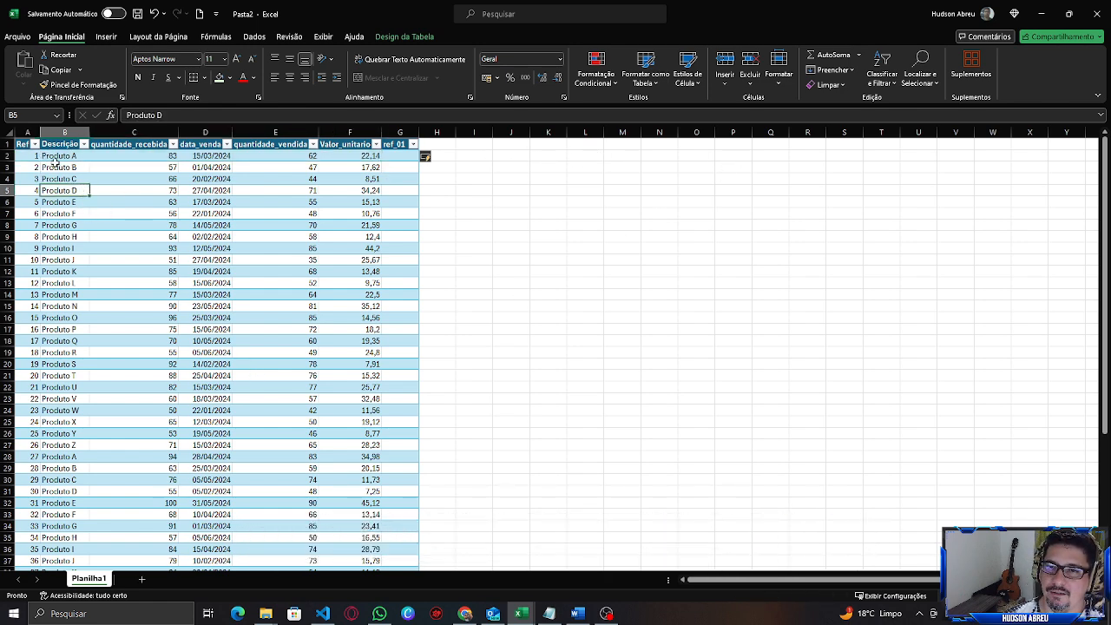
left_click(55, 155)
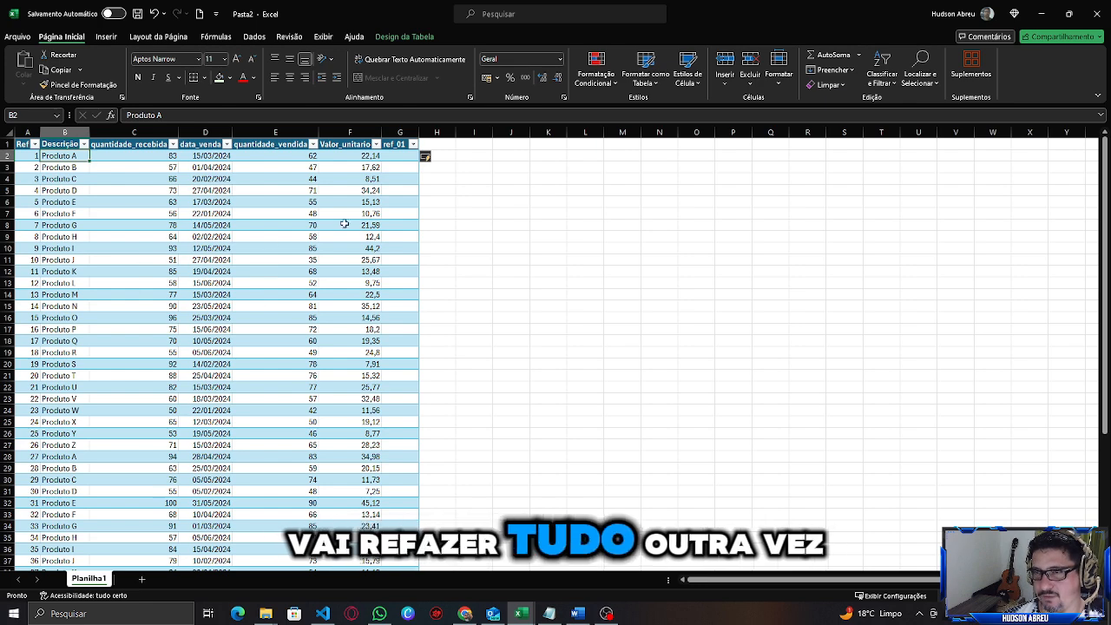
In the first ref_01 cell, start an SE formula whose test uses NÚM.CARACT on the row's Ref value.
mouse_move(401, 156)
left_mouse_down()
mouse_move(403, 464)
mouse_move(369, 178)
mouse_move(393, 149)
left_mouse_up()
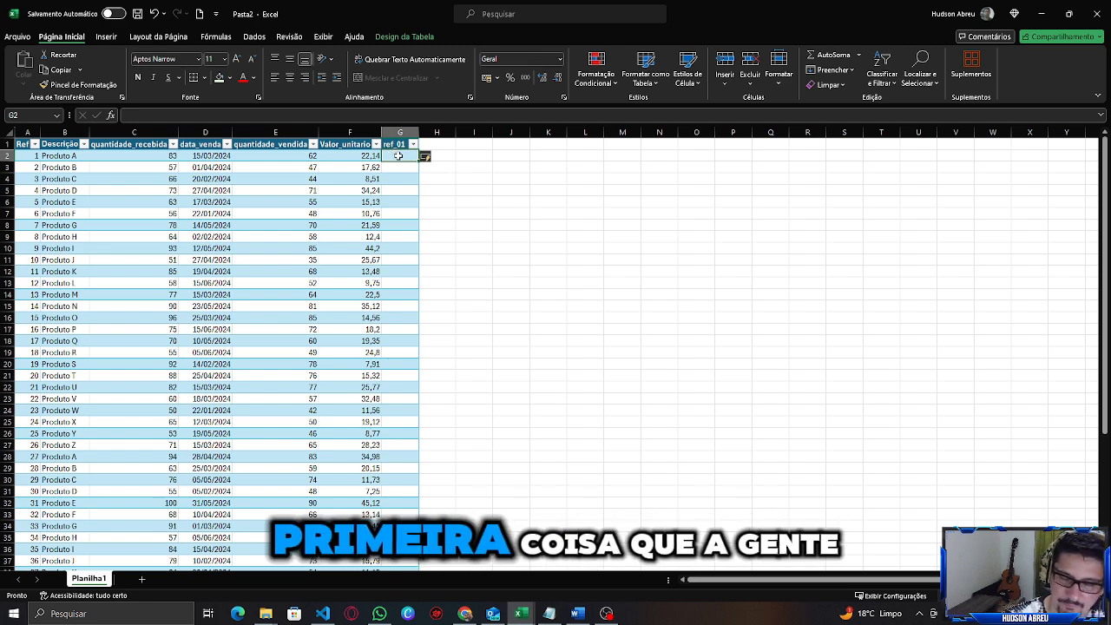
type("=SE(")
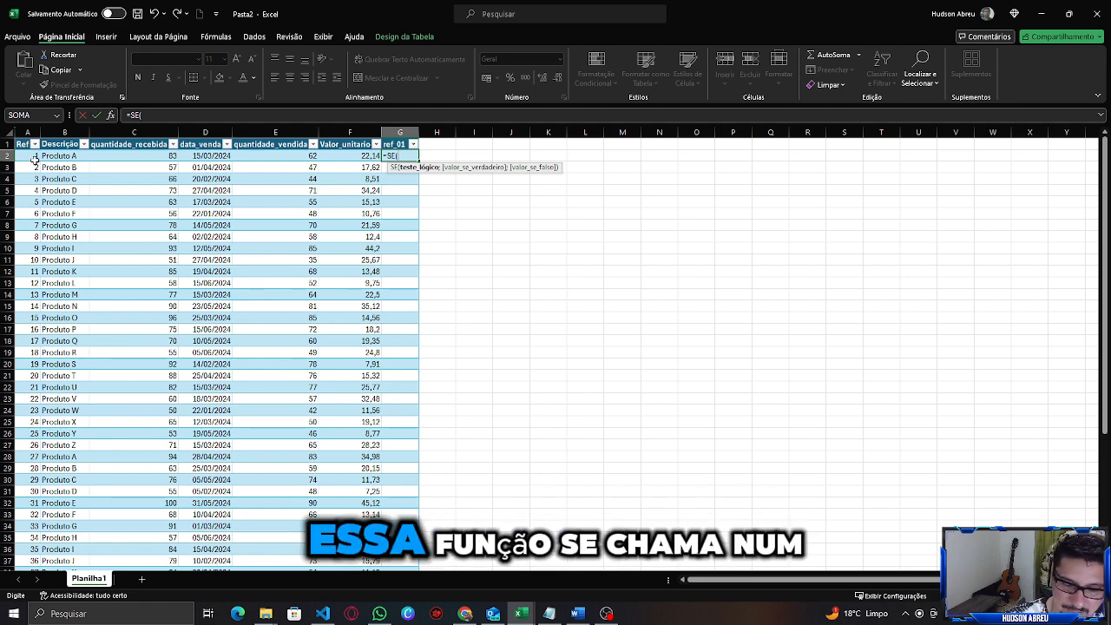
type("núm")
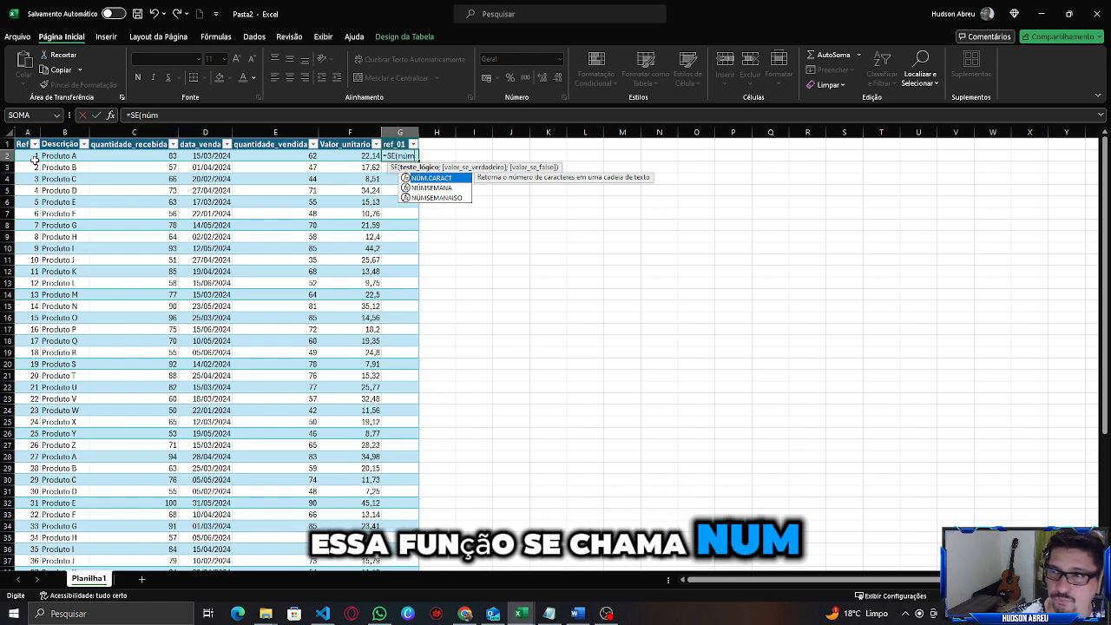
key("Tab")
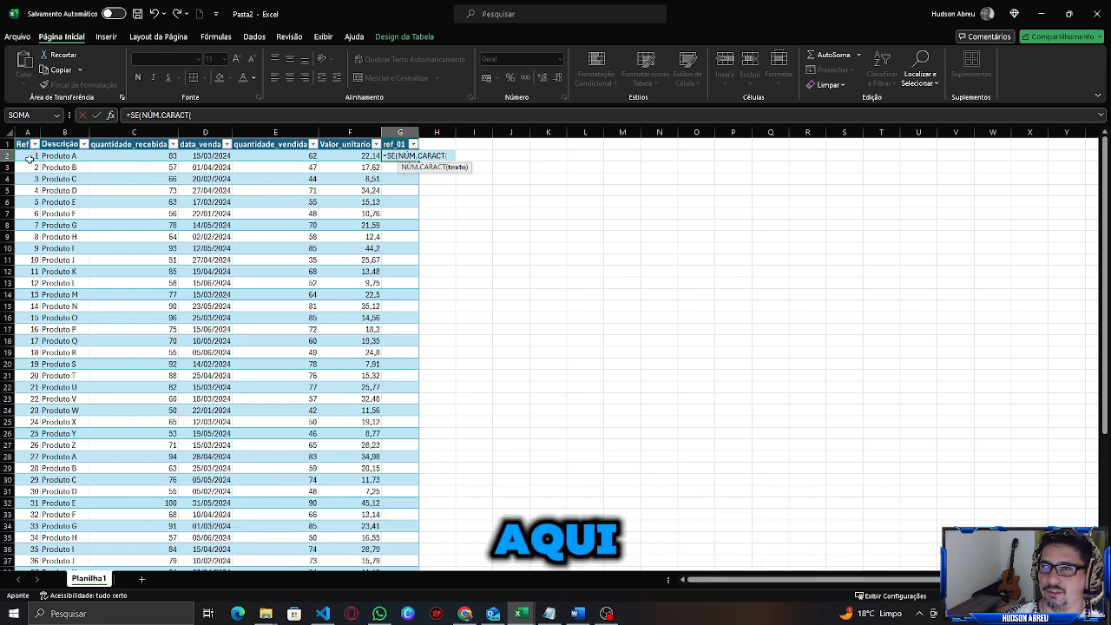
left_click(30, 157)
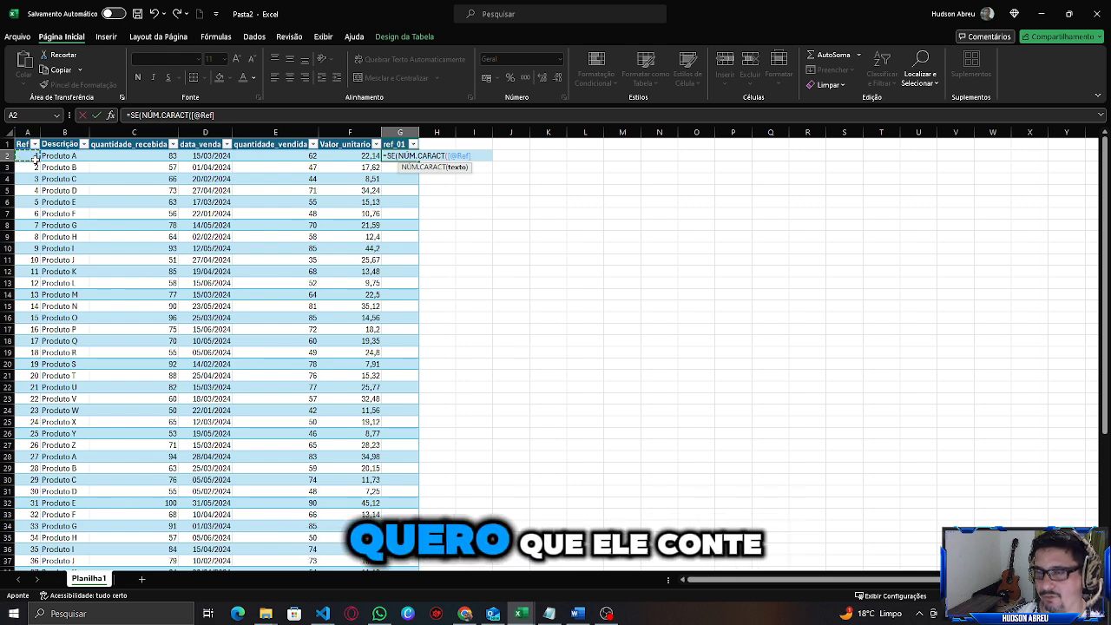
type(")")
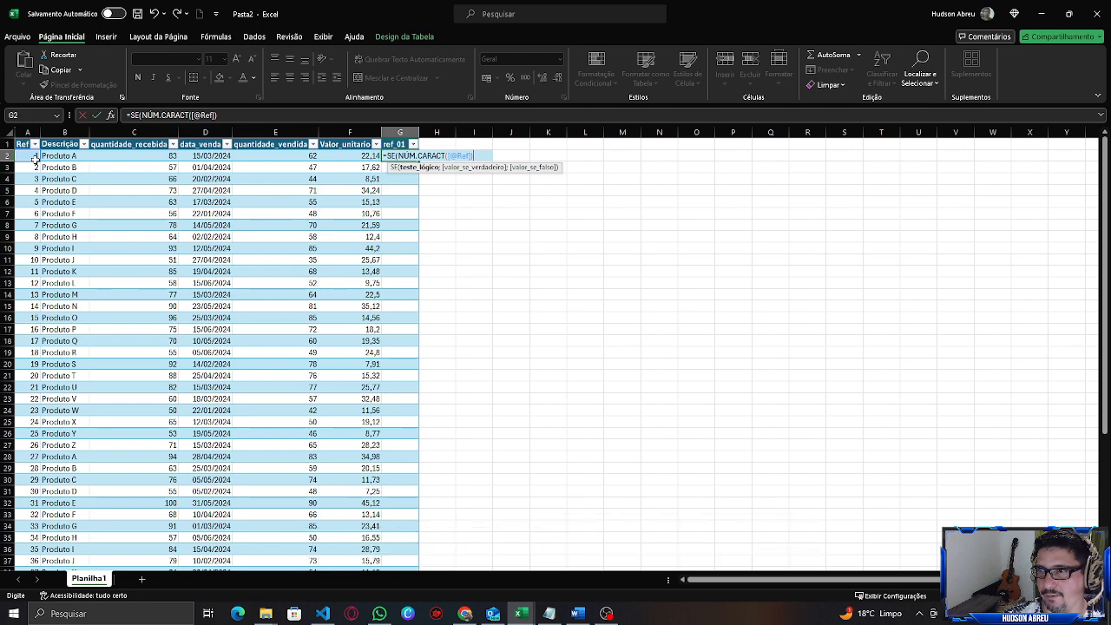
type(";")
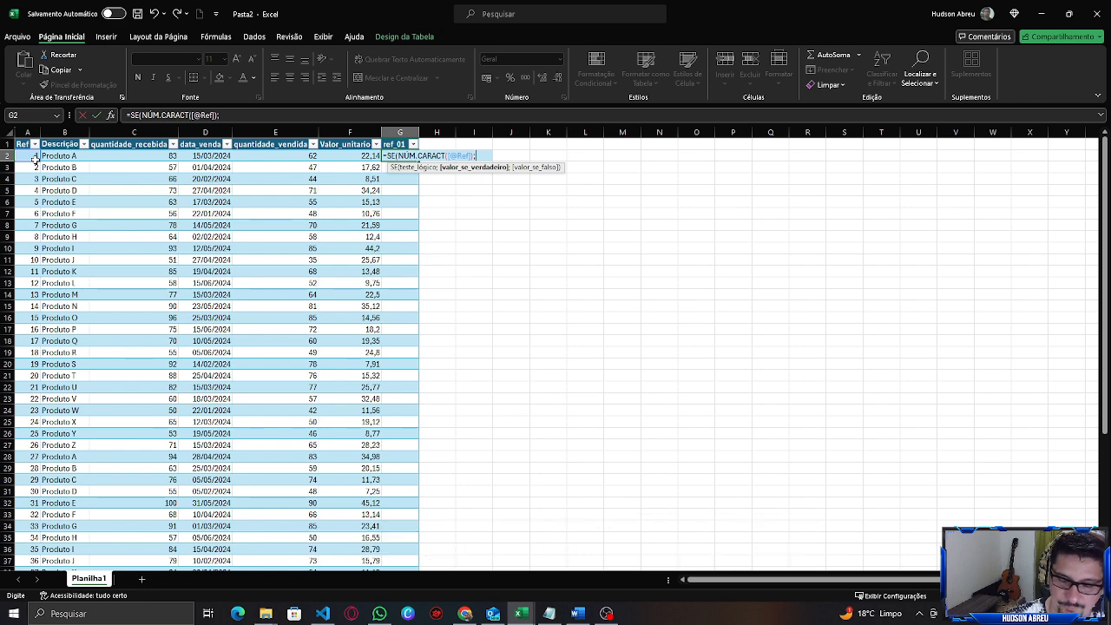
type("con")
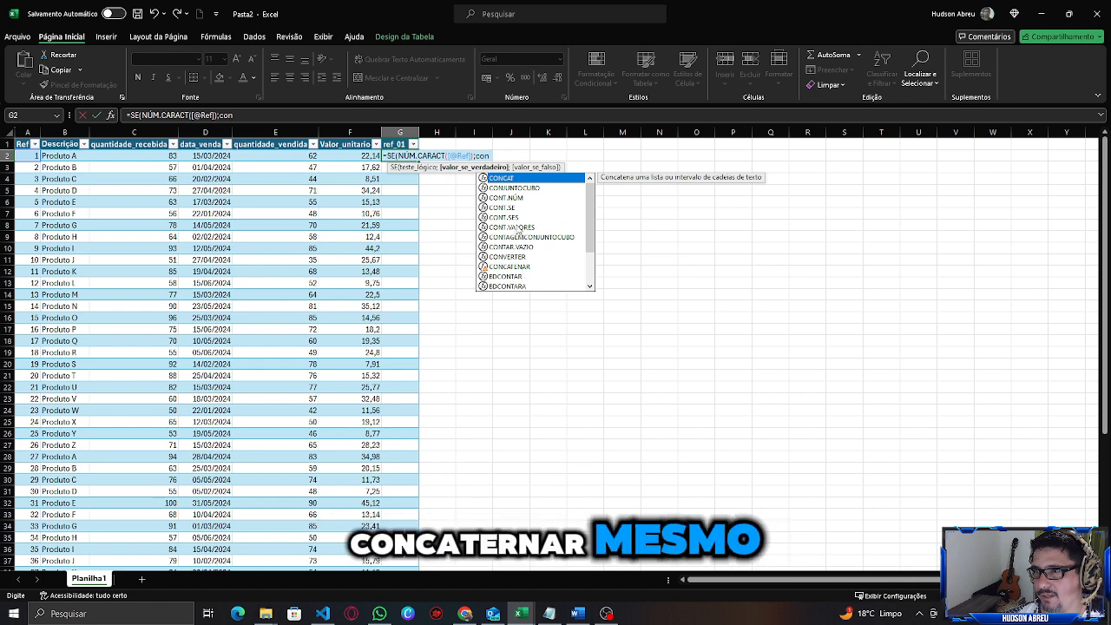
double_click(512, 178)
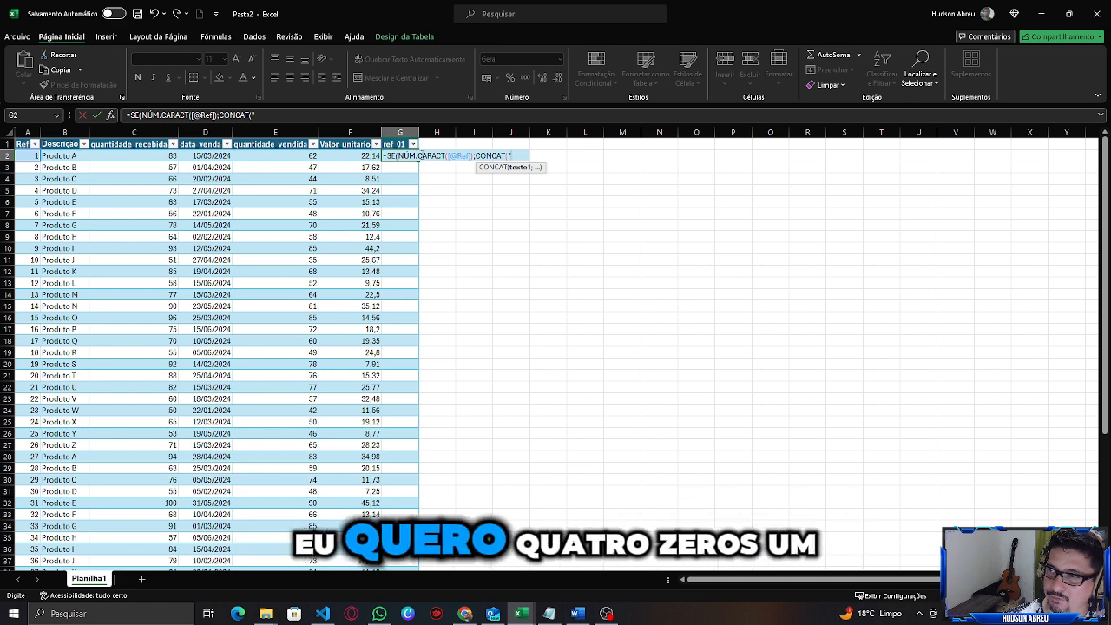
type("000")
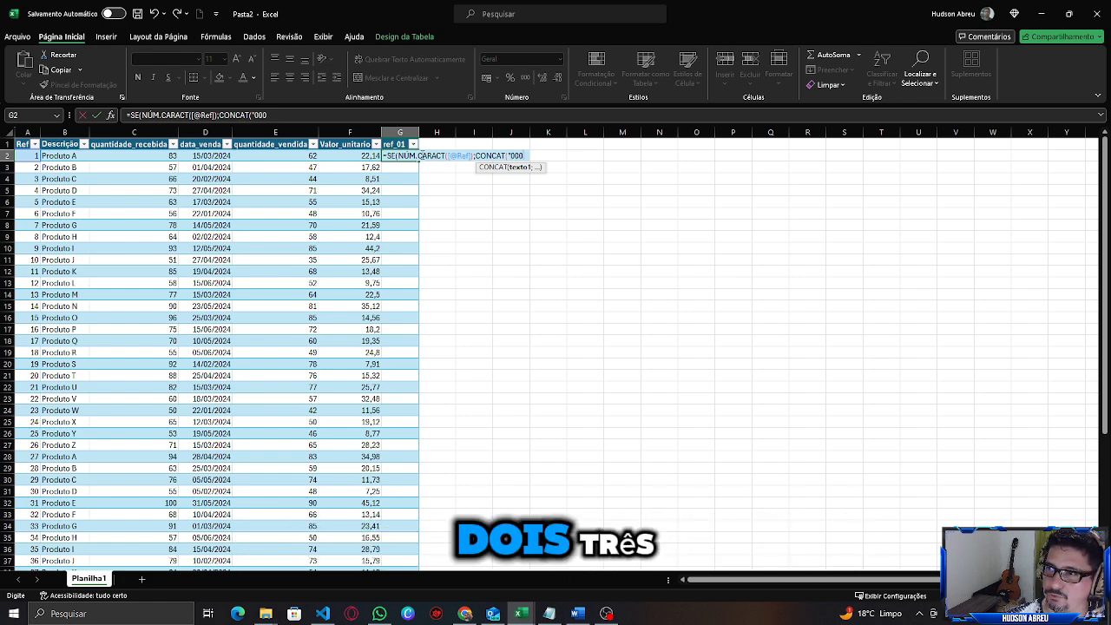
type("0\"")
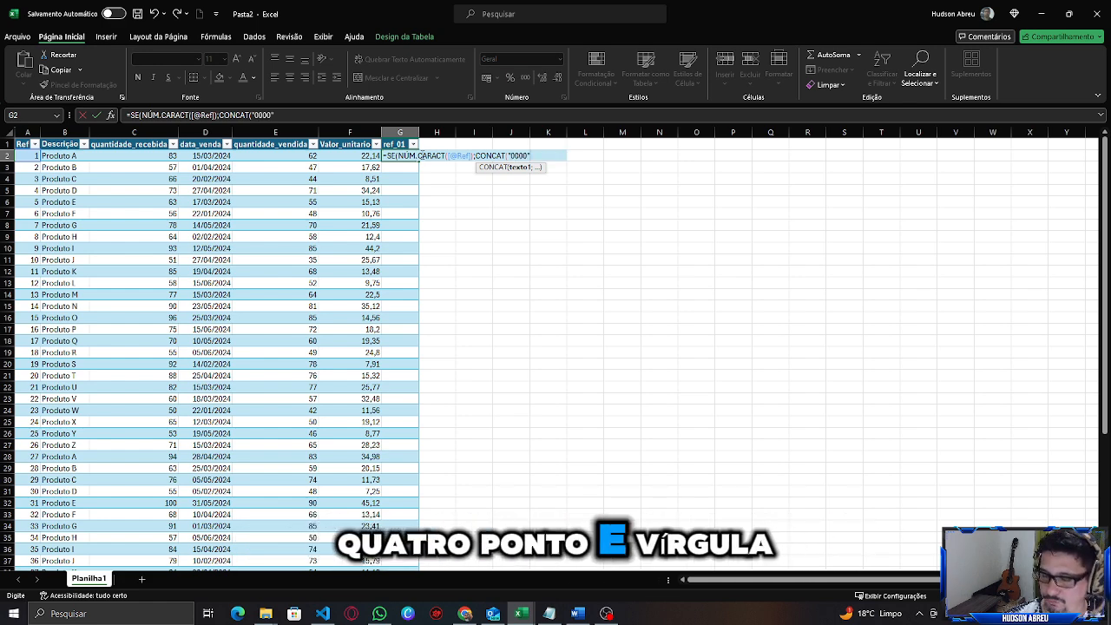
type(";")
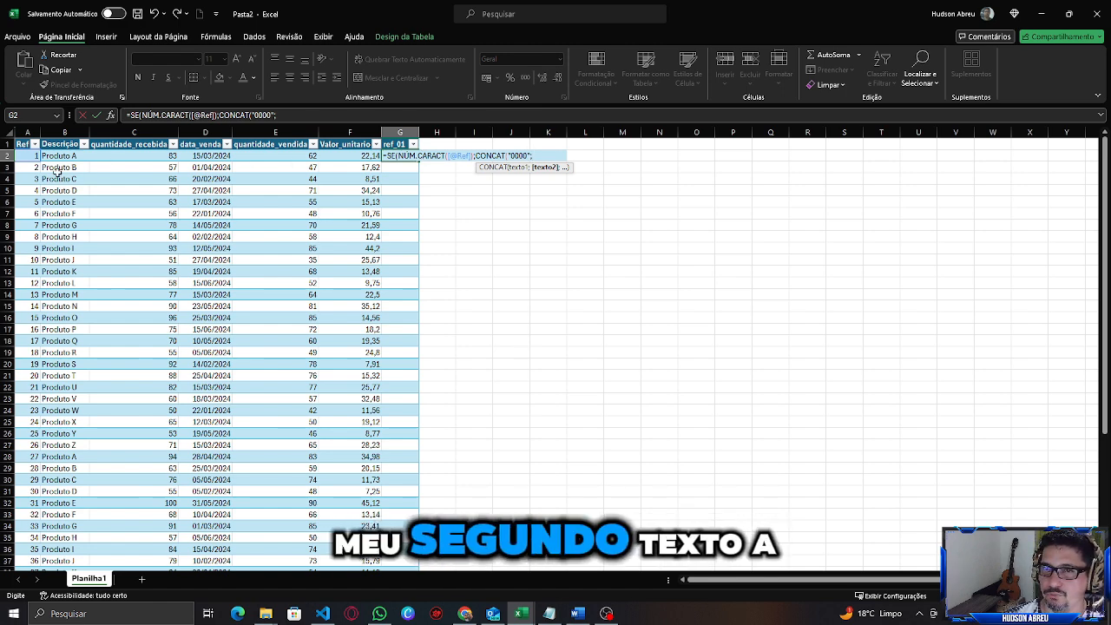
left_click(33, 156)
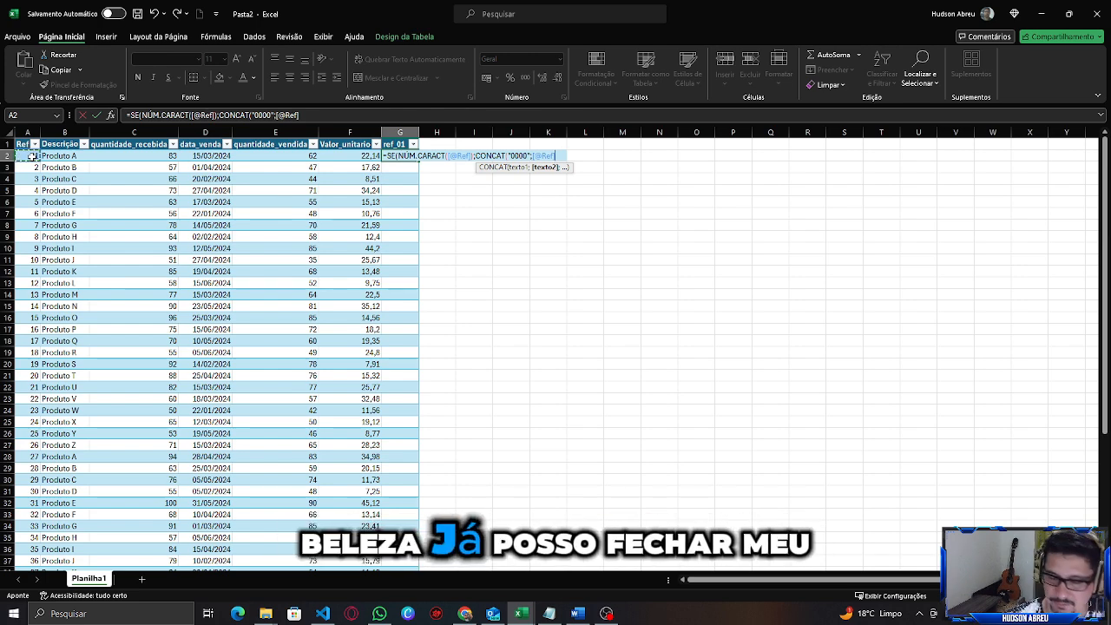
type(")")
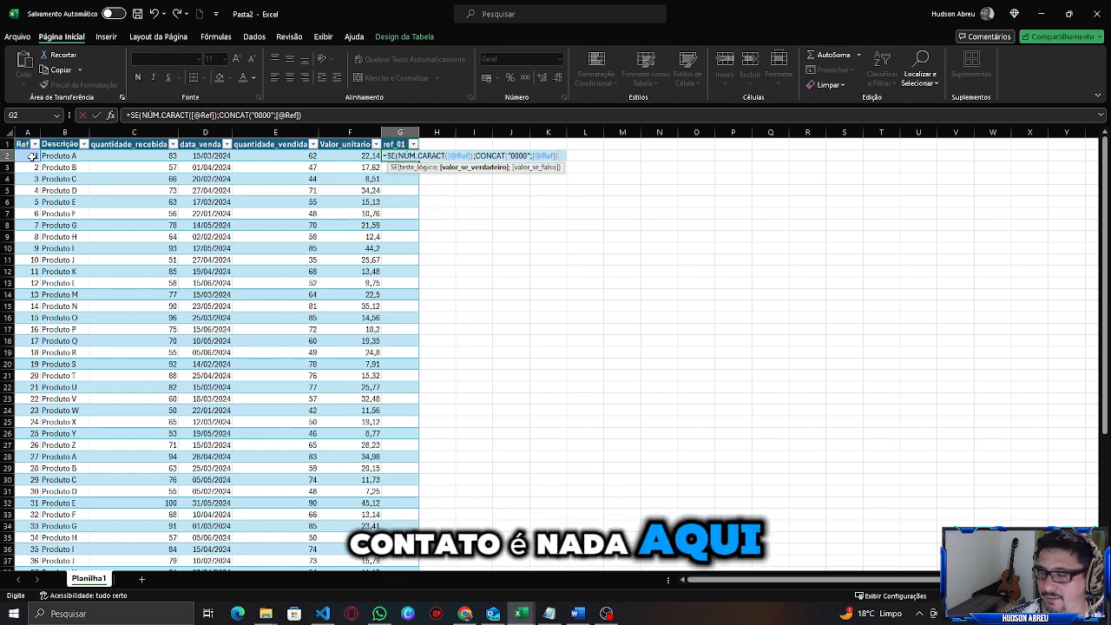
type(";")
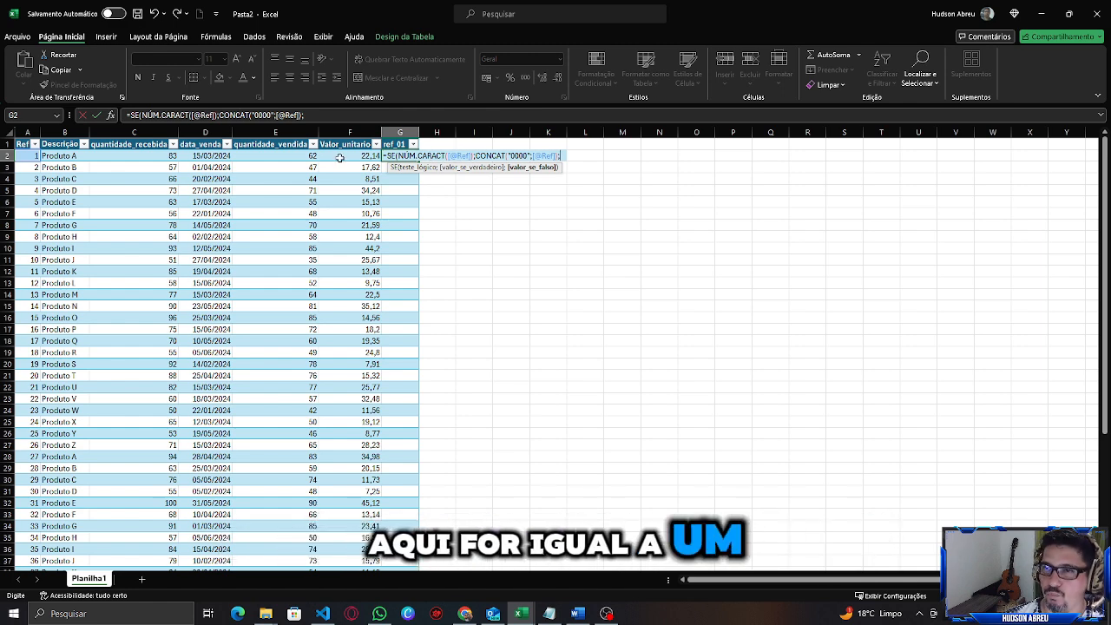
left_click(474, 157)
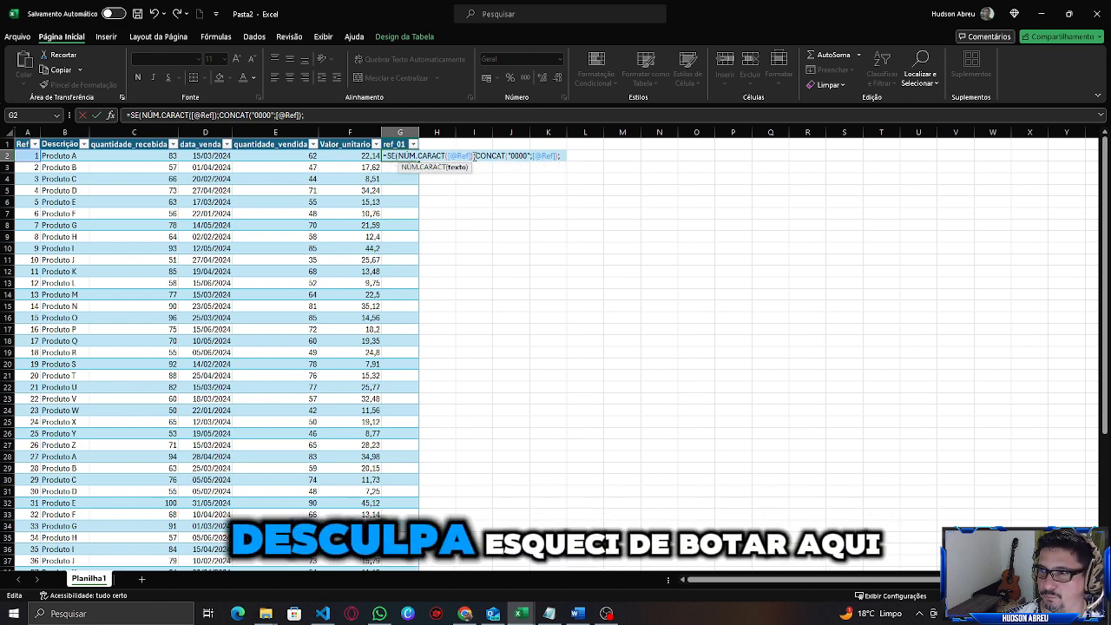
type("=1")
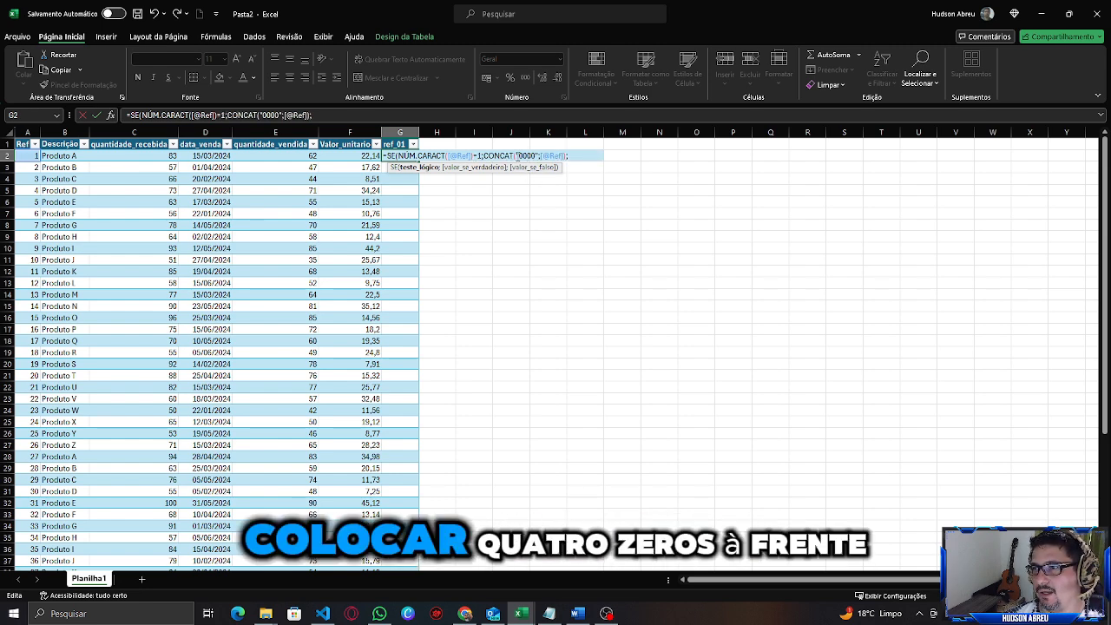
left_click(573, 155)
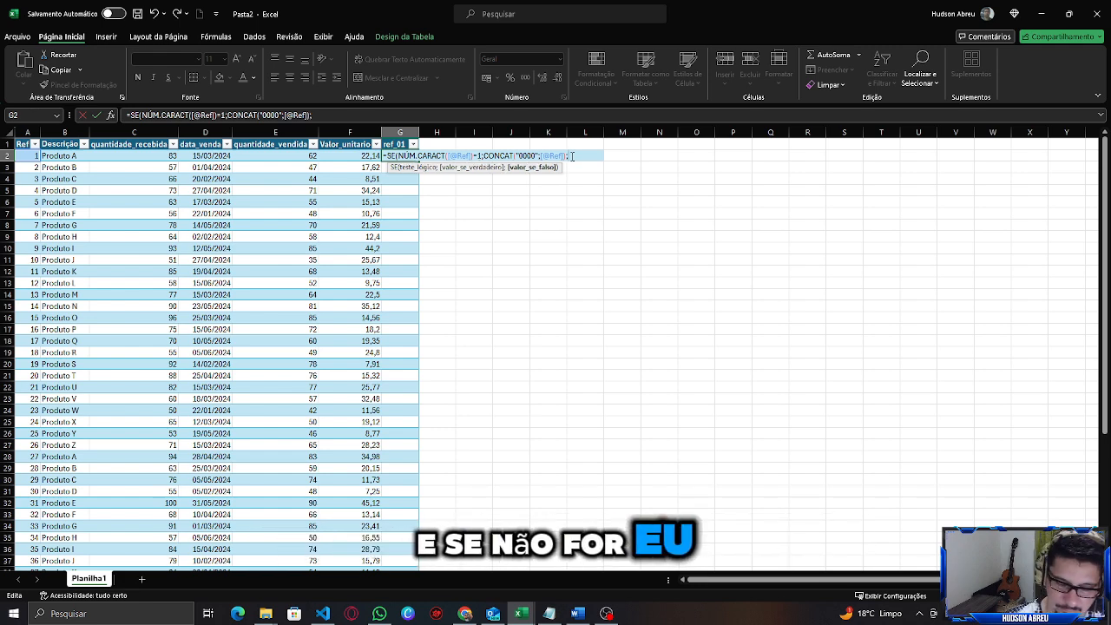
type("con")
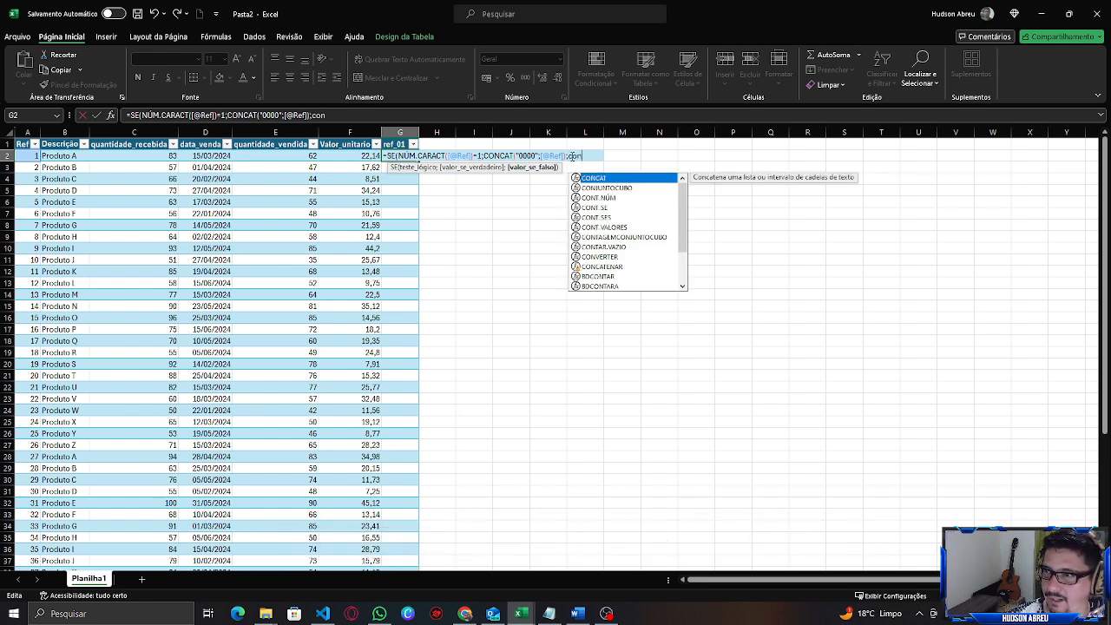
key("Tab")
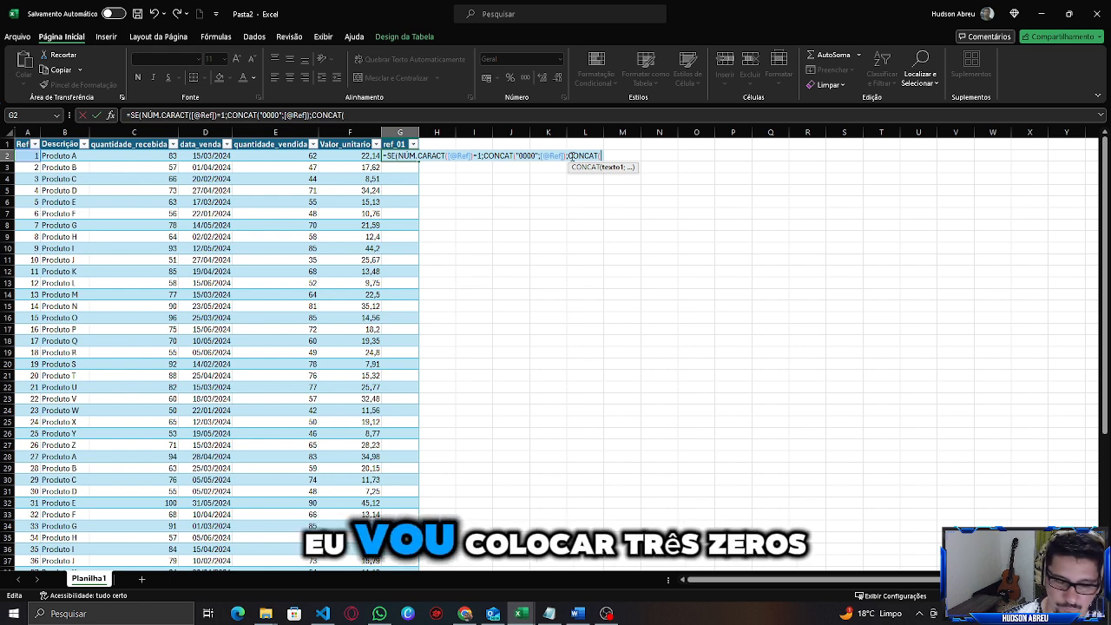
type("\"000")
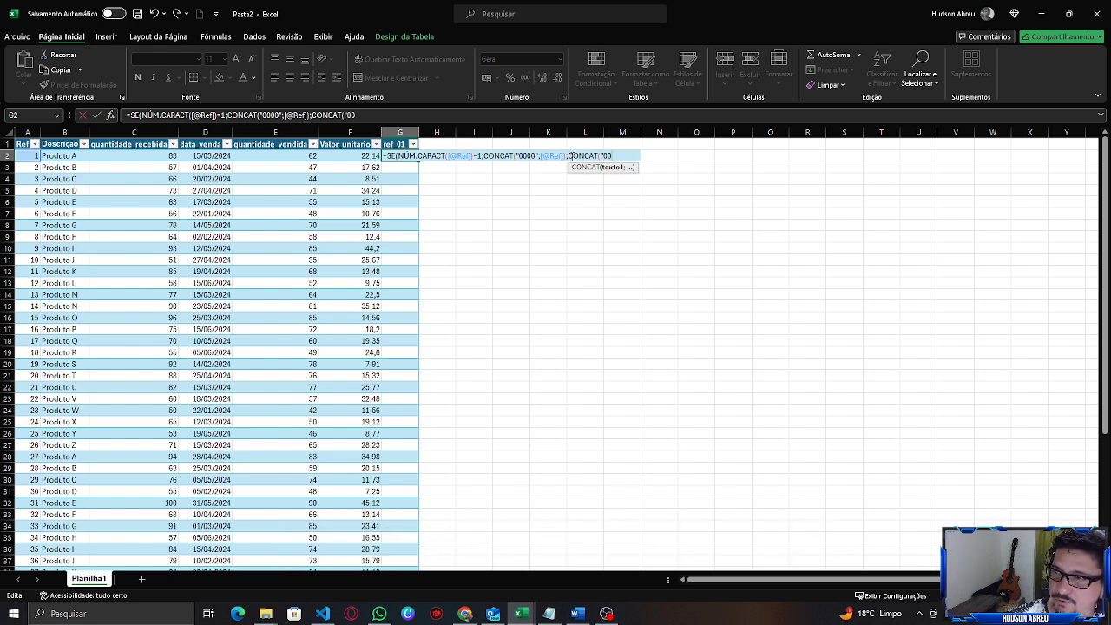
type("0\"")
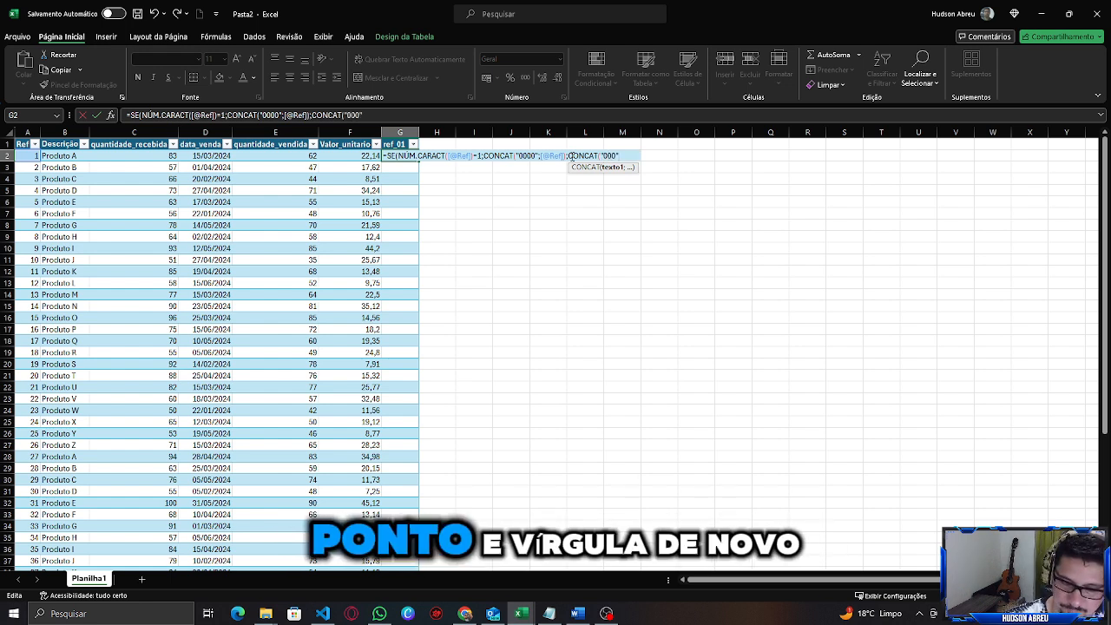
type(";[@Ref")
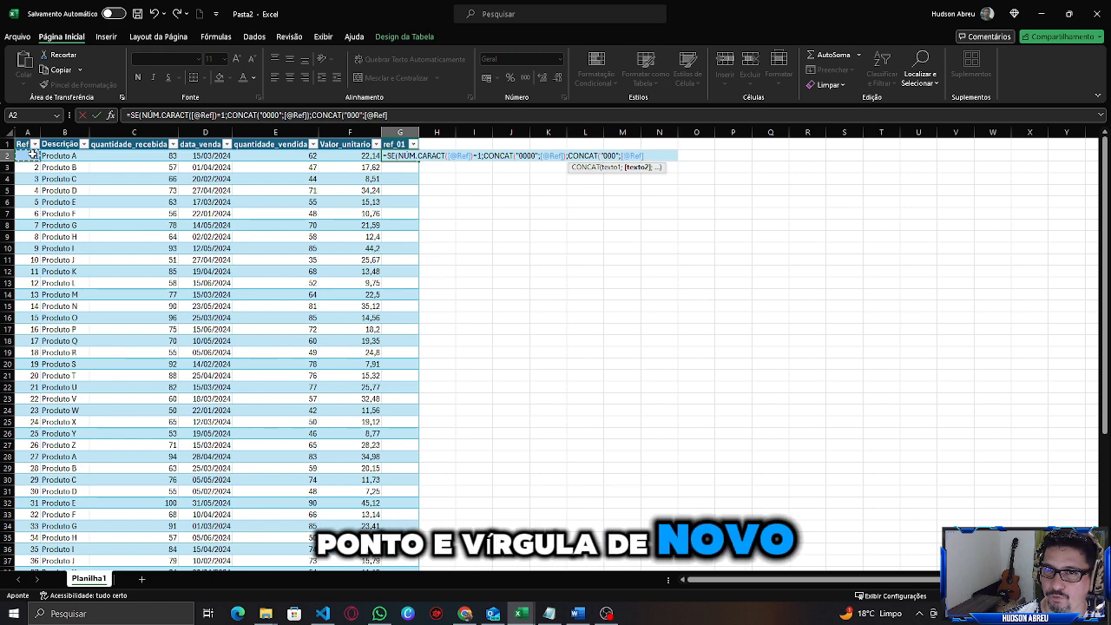
left_click(33, 155)
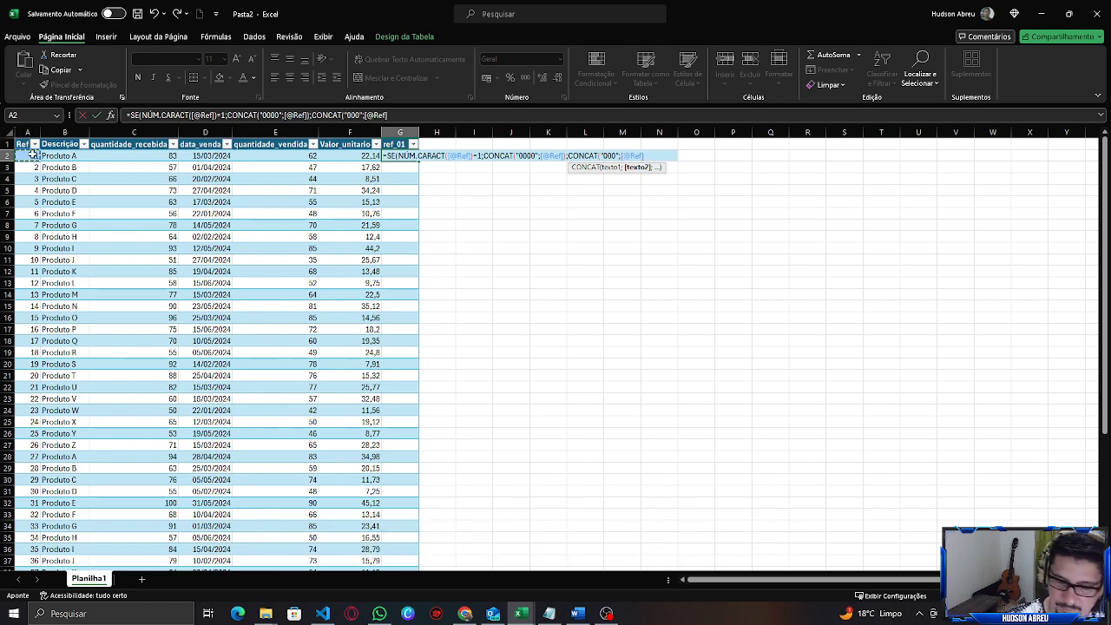
type(")")
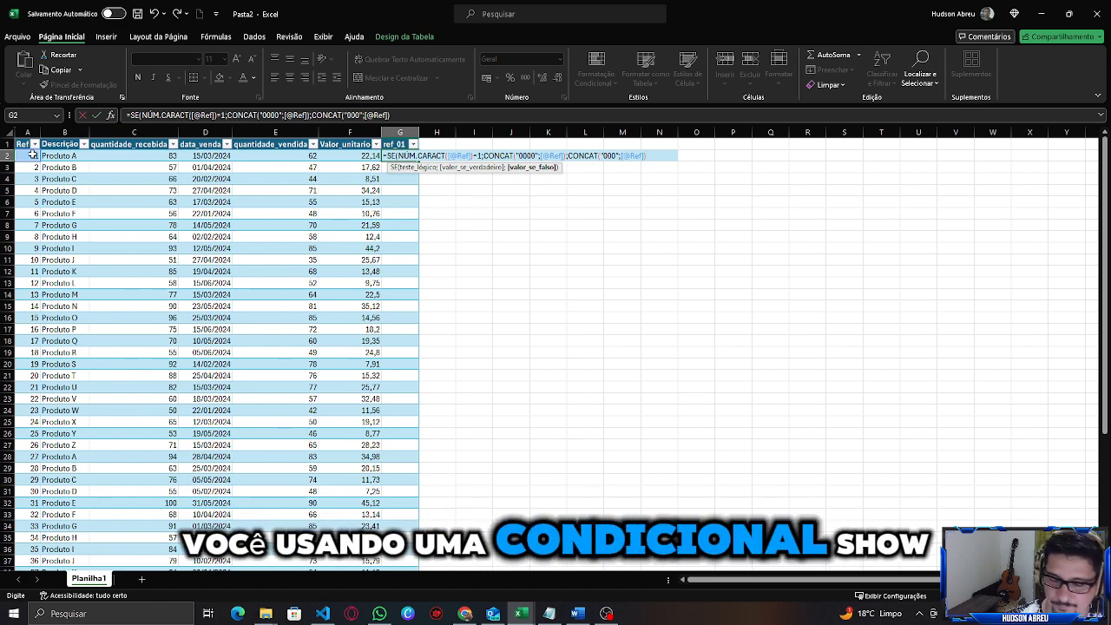
type(")")
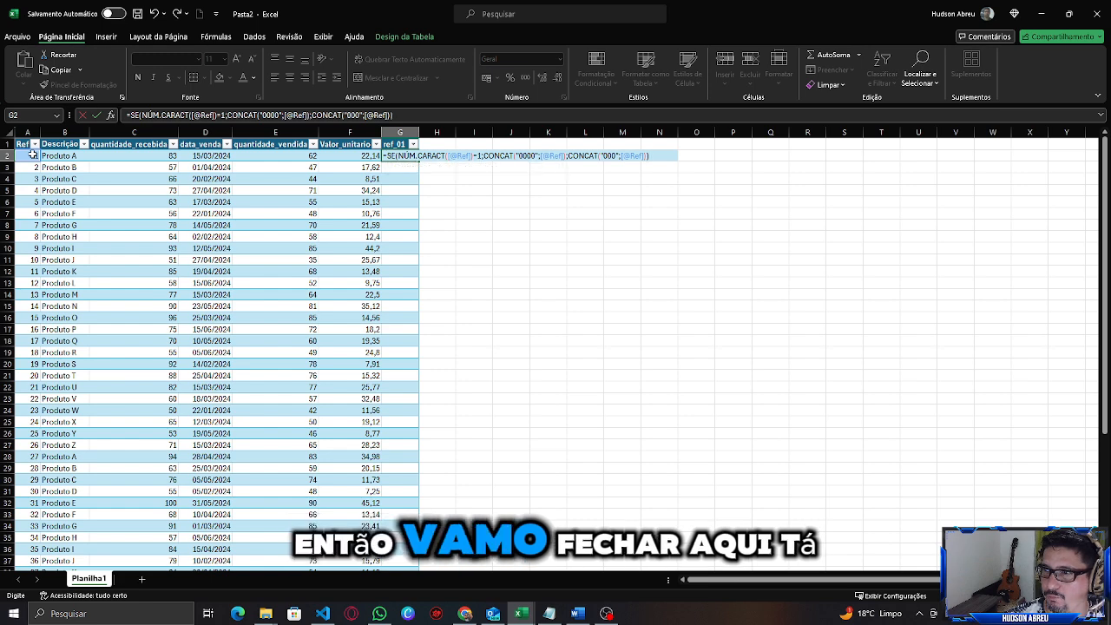
key("Return")
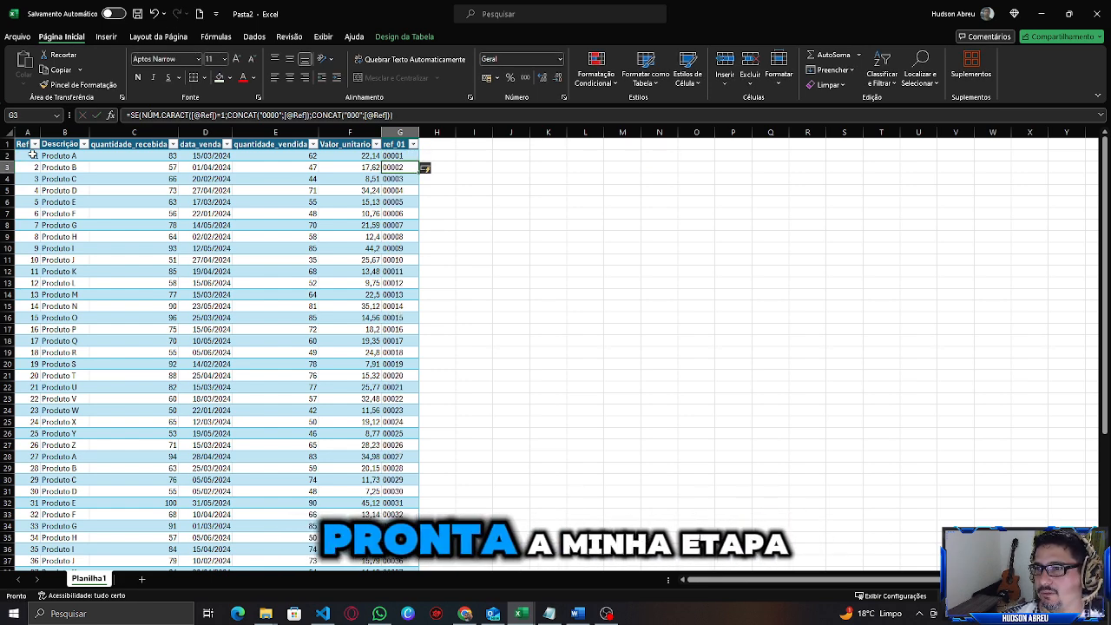
Select the ref_01 results down the column to inspect the padded reference codes.
left_click_drag(396, 156, 399, 249)
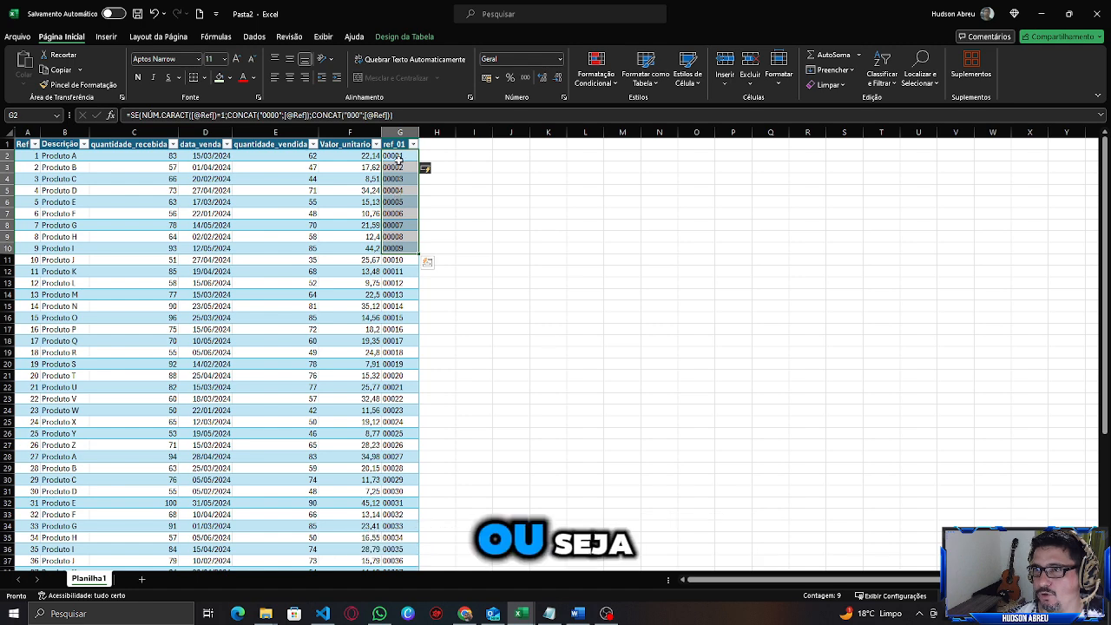
mouse_move(395, 156)
left_mouse_down()
mouse_move(395, 414)
mouse_move(375, 562)
mouse_move(391, 561)
mouse_move(394, 157)
left_mouse_up()
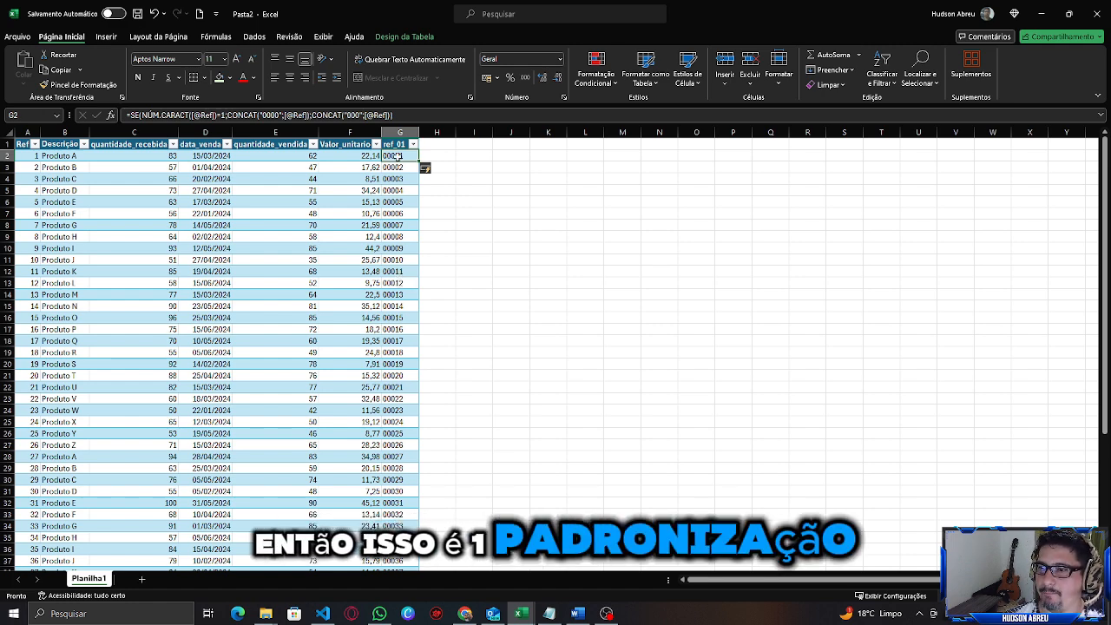
left_click_drag(392, 156, 392, 352)
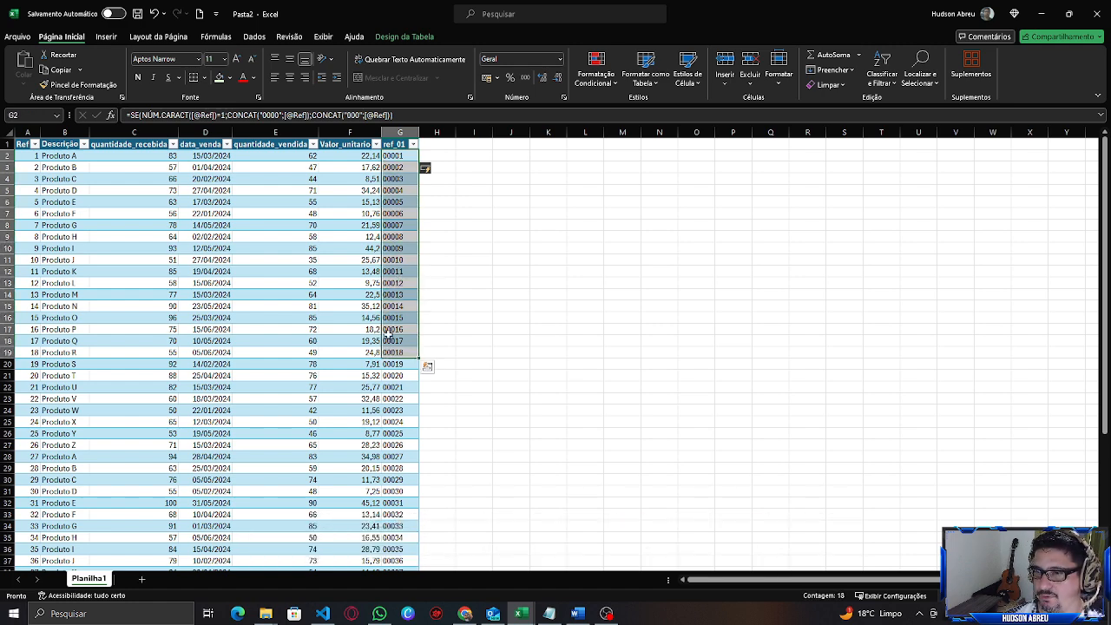
Review the ref_01 formula and its padded results against the other columns of the table.
scroll(396, 273, "down", 7)
scroll(397, 273, "up", 7)
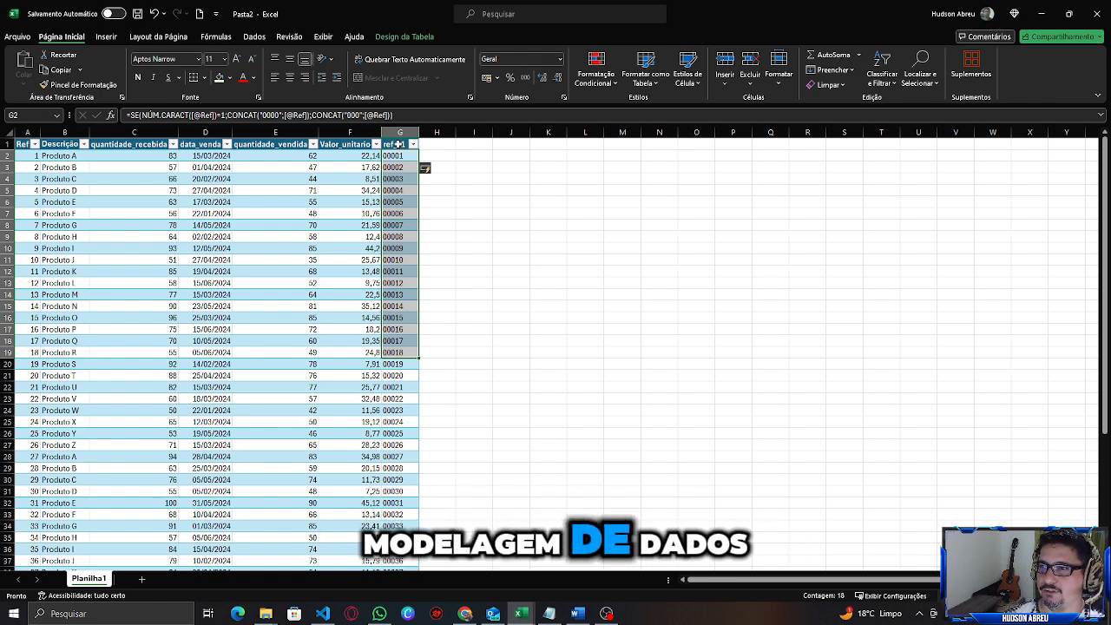
left_click_drag(405, 156, 392, 544)
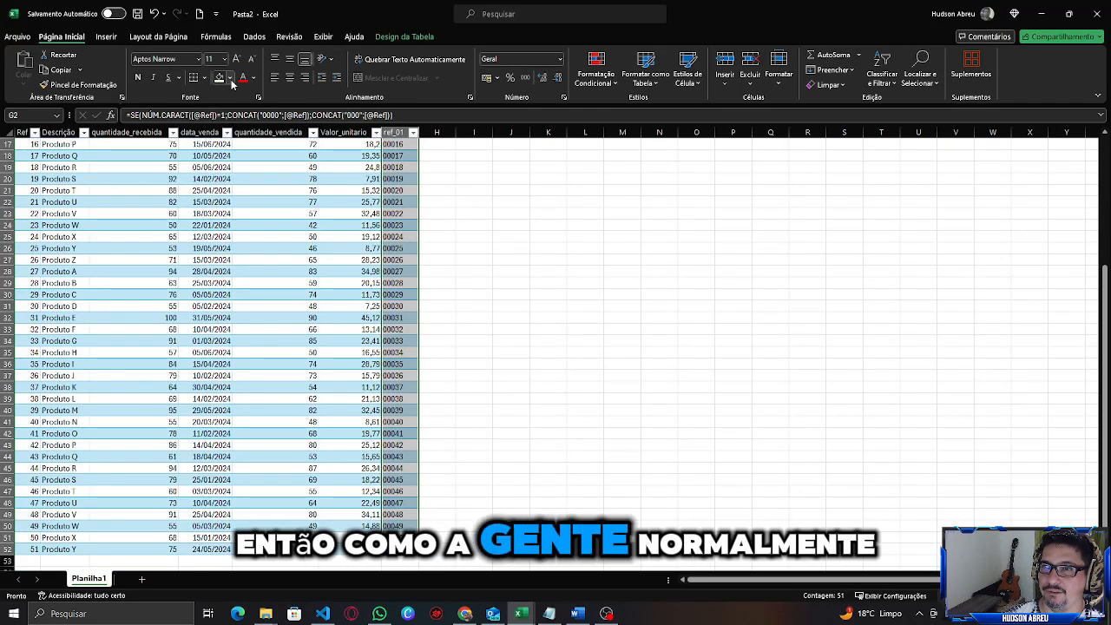
scroll(446, 364, "up", 5)
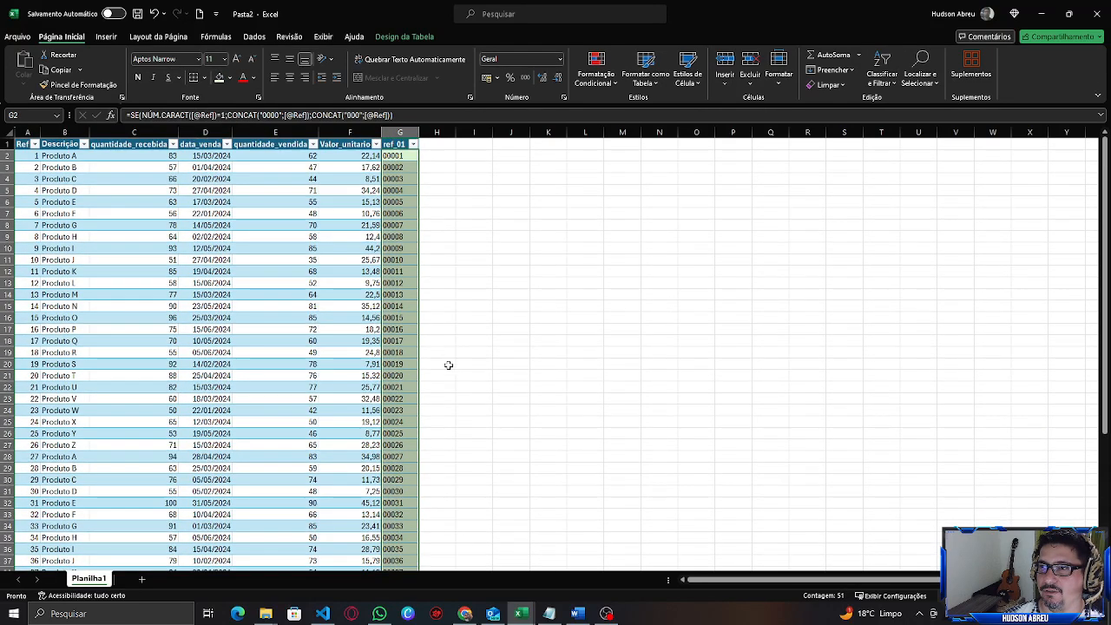
left_click(355, 160)
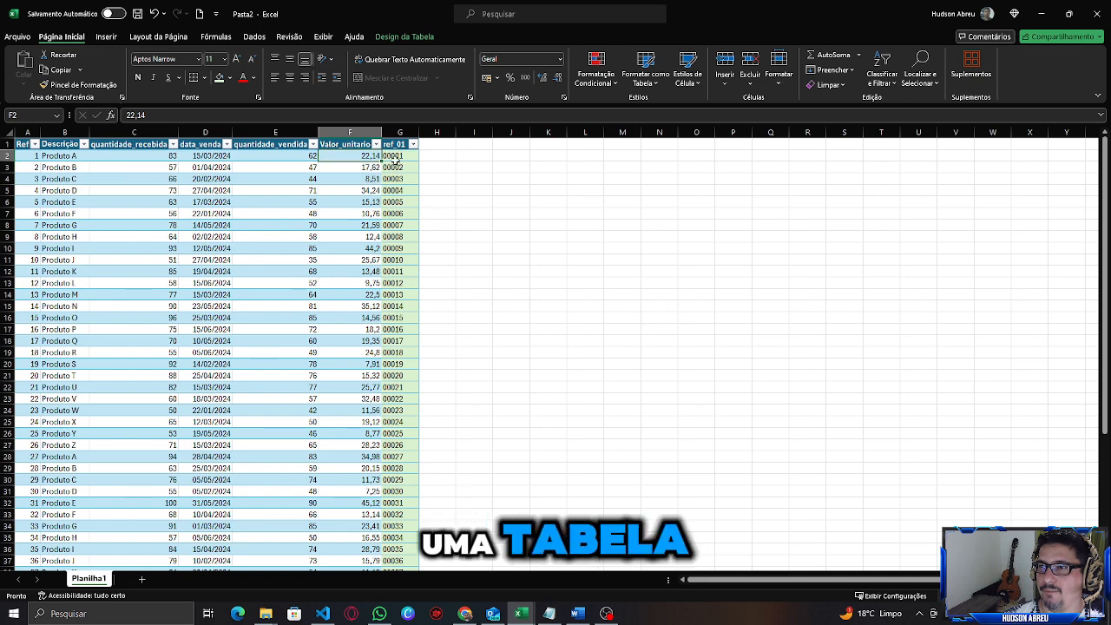
left_click(395, 158)
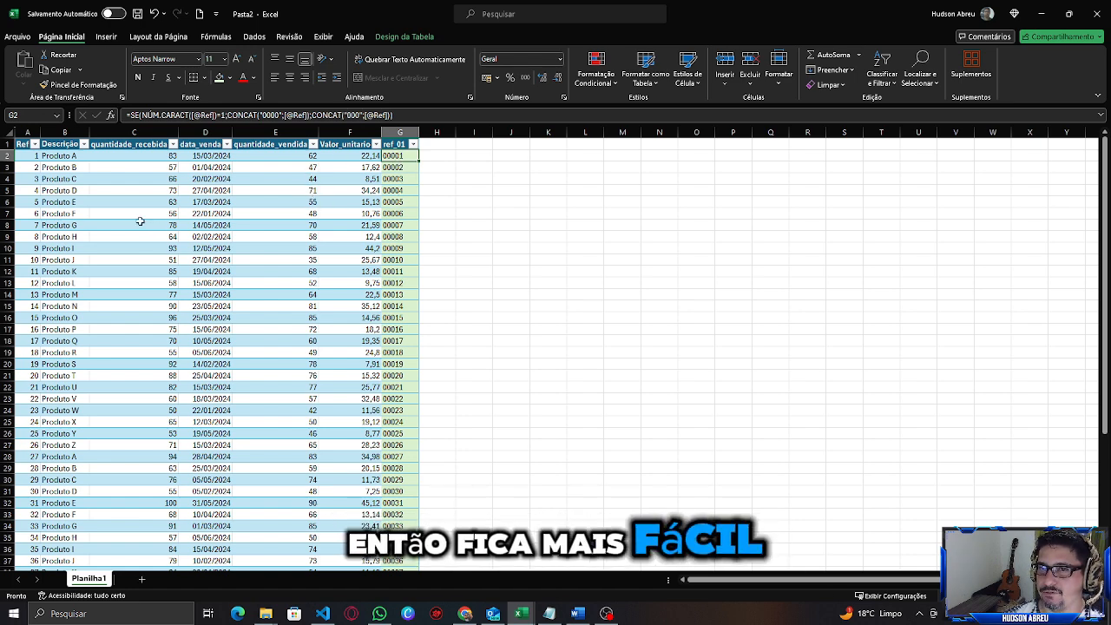
left_click_drag(26, 144, 322, 142)
left_click_drag(28, 157, 356, 157)
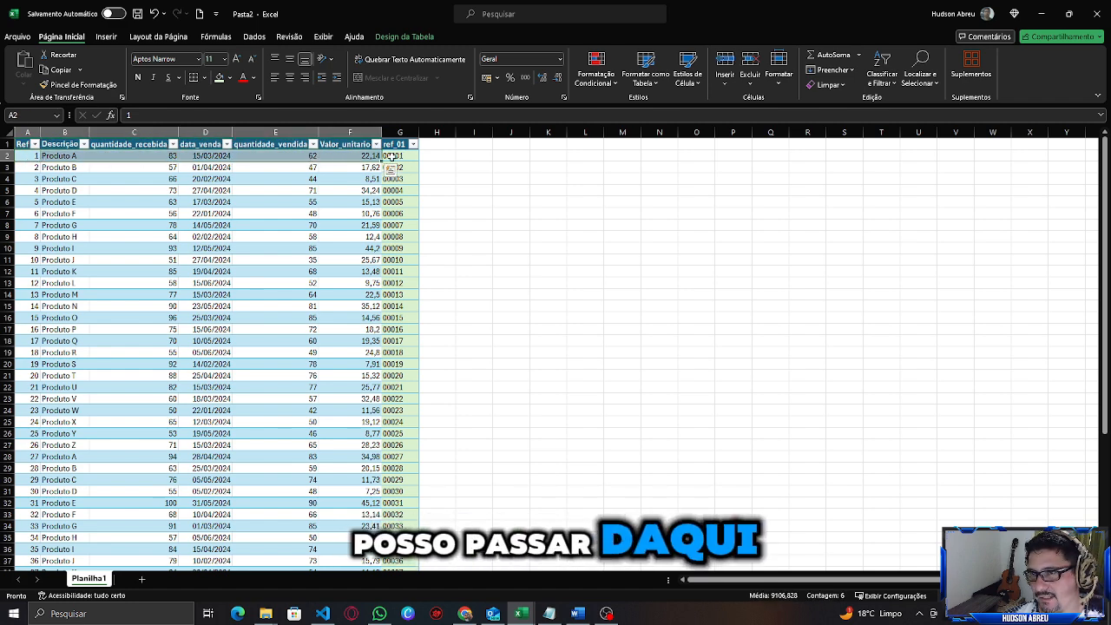
left_click(392, 156)
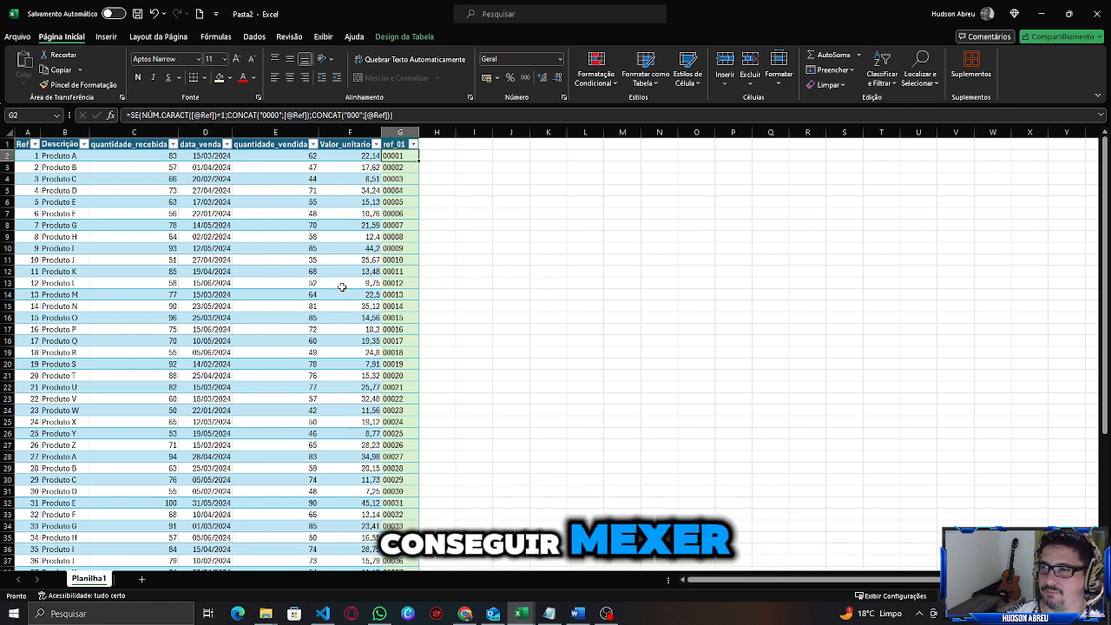
left_click(401, 132)
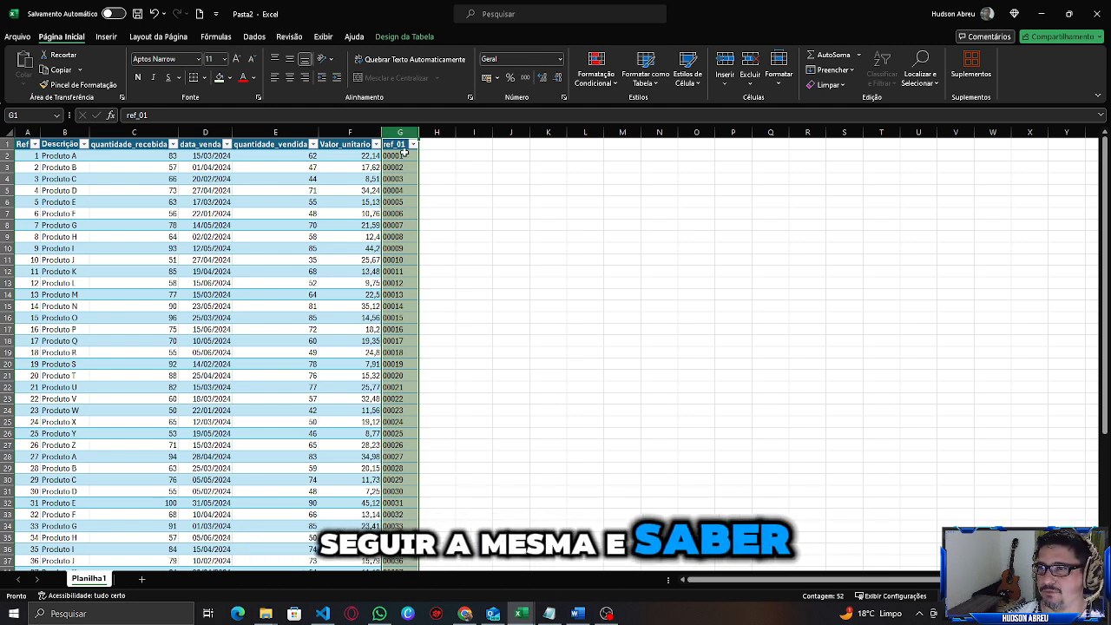
left_click(399, 156)
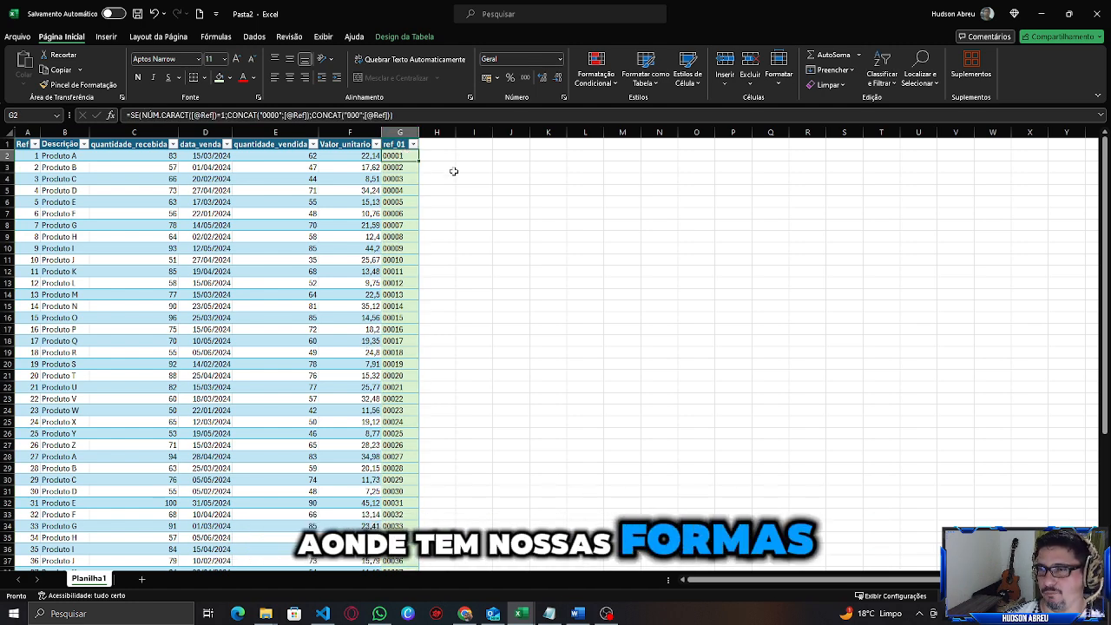
left_click(442, 145)
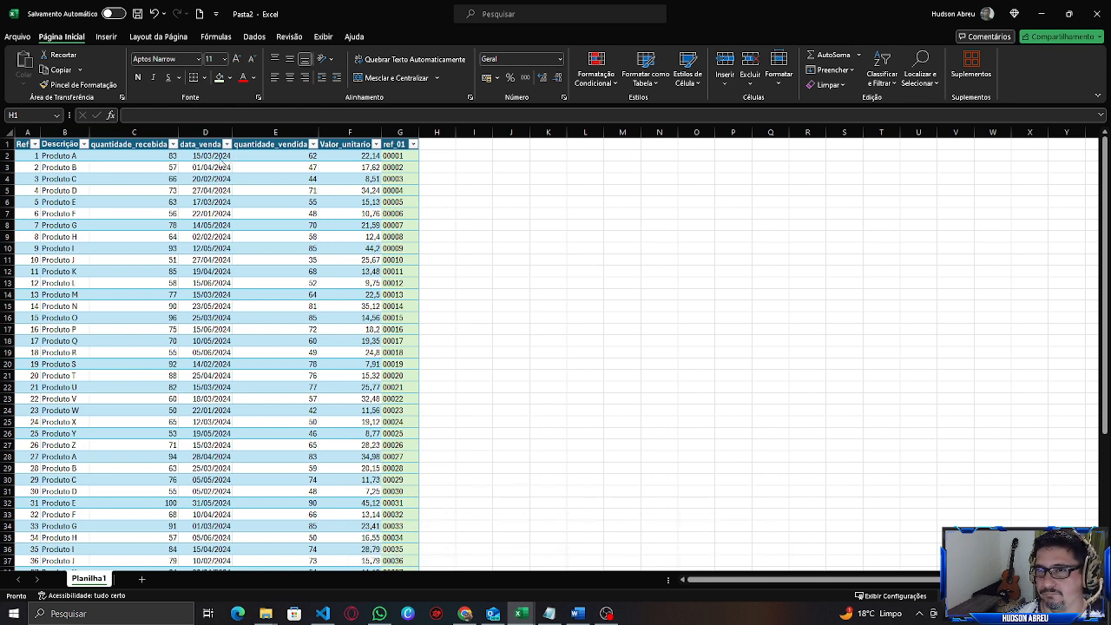
left_click(399, 157)
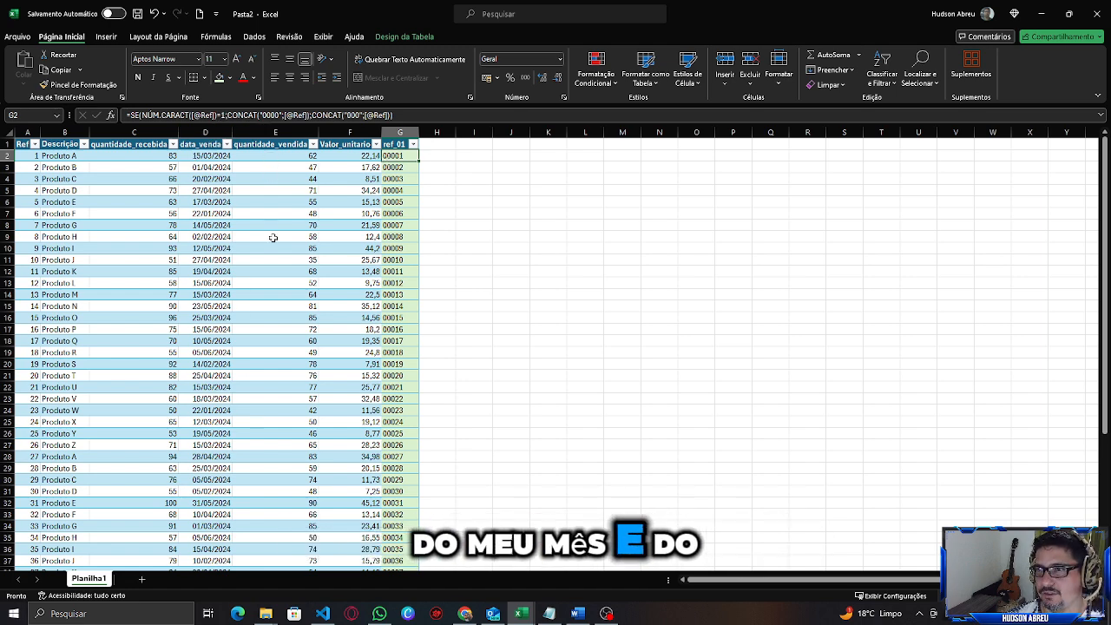
Add a new table column headed dia beside ref_01.
left_click(435, 146)
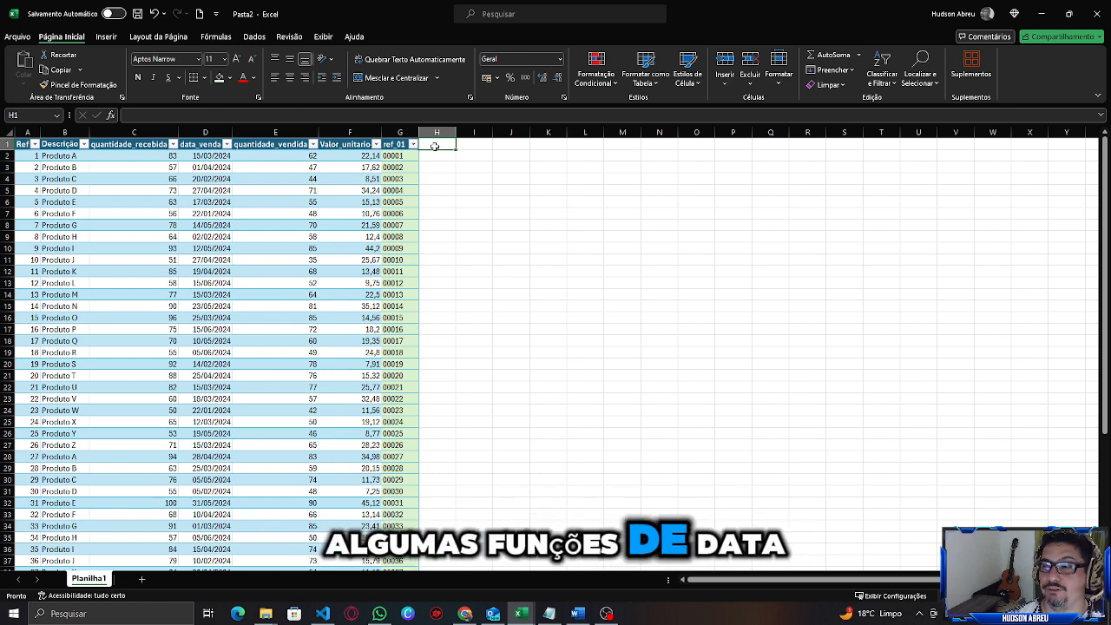
type("dia")
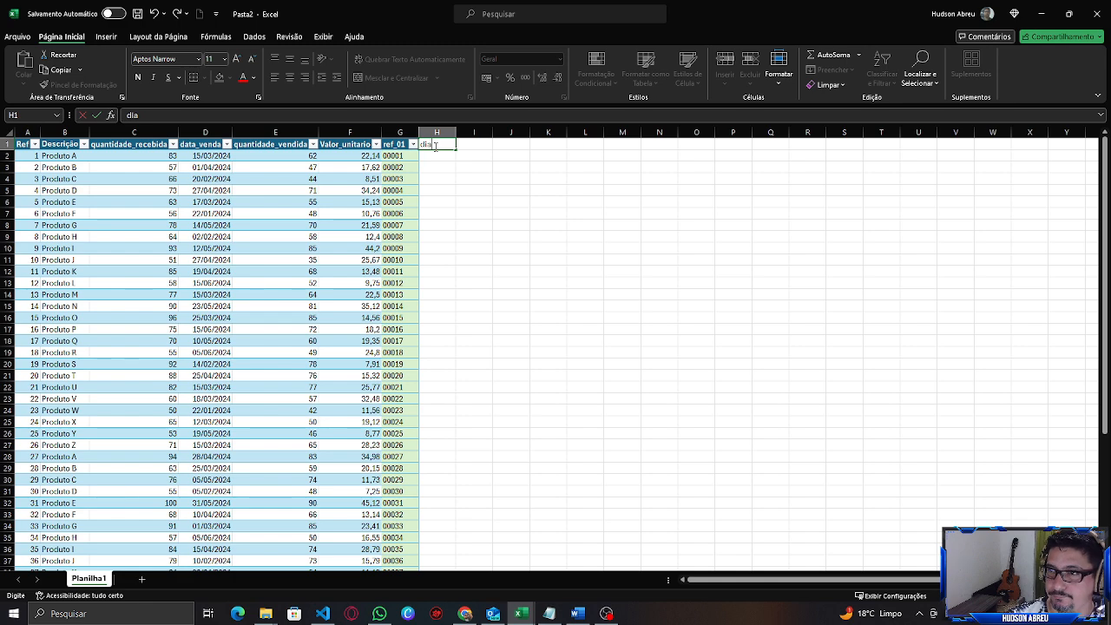
key("Return")
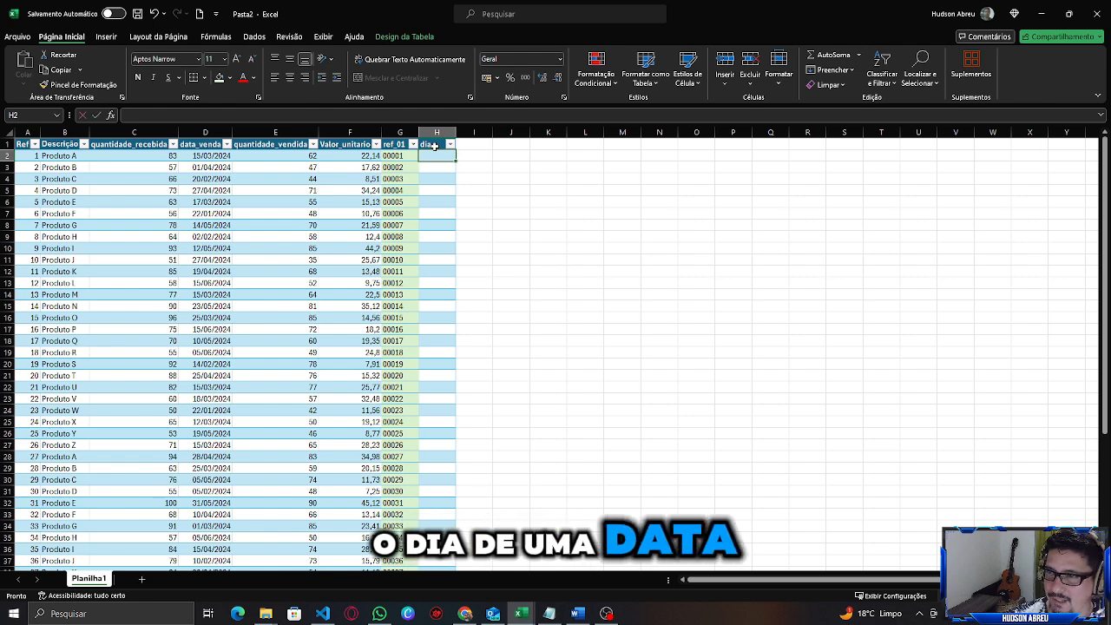
In the first dia cell, enter a DIA formula on the row's data_venda value for the whole column.
type("=di")
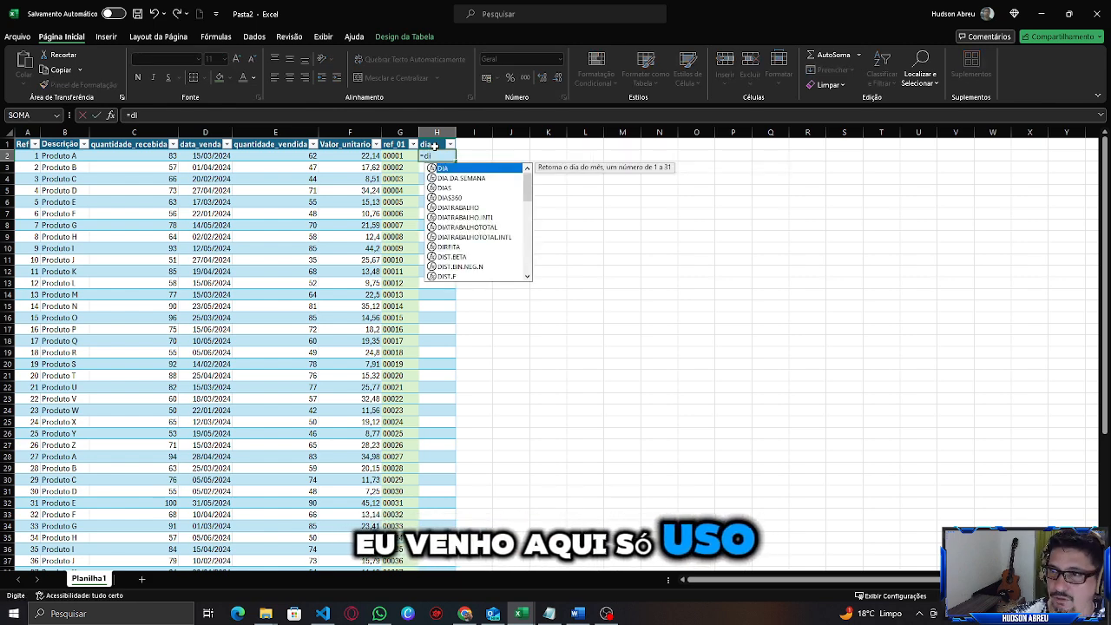
key("Tab")
left_click(198, 156)
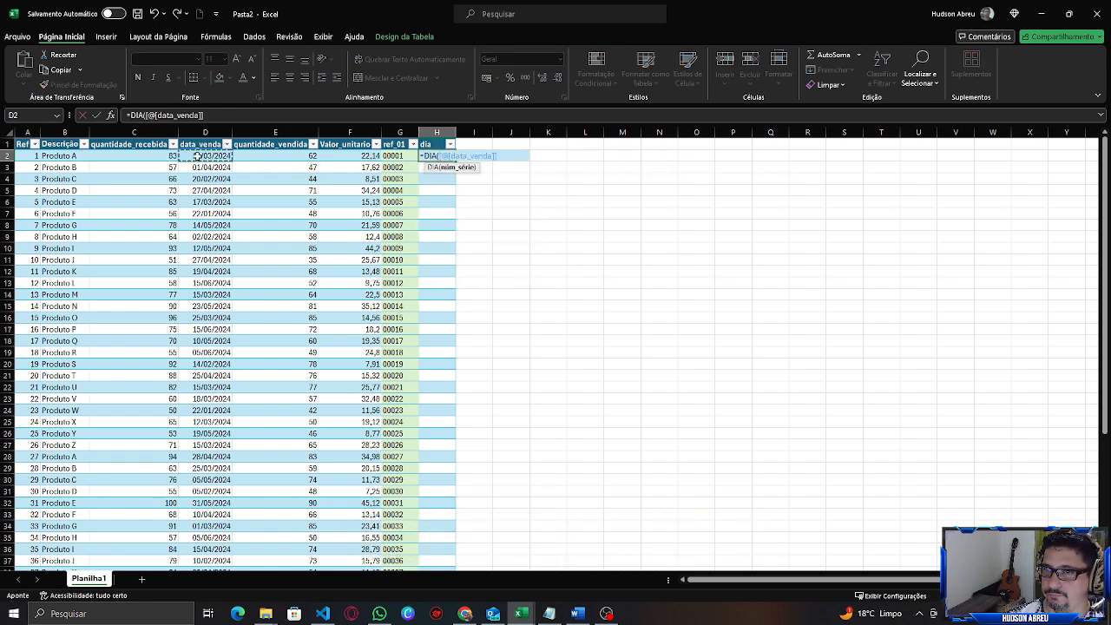
type(")")
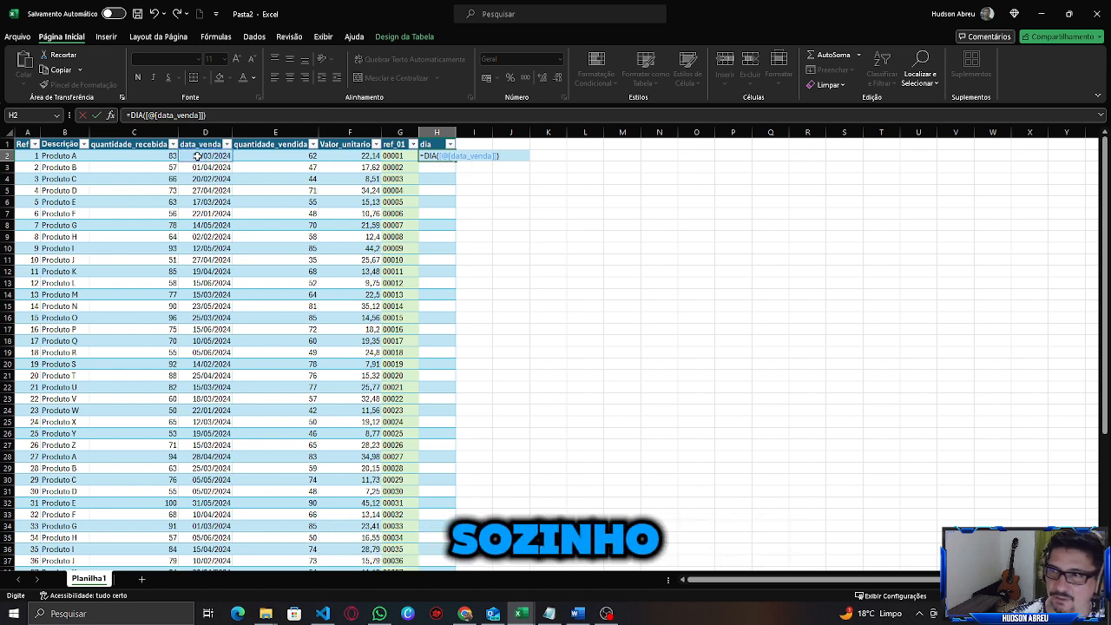
key("Return")
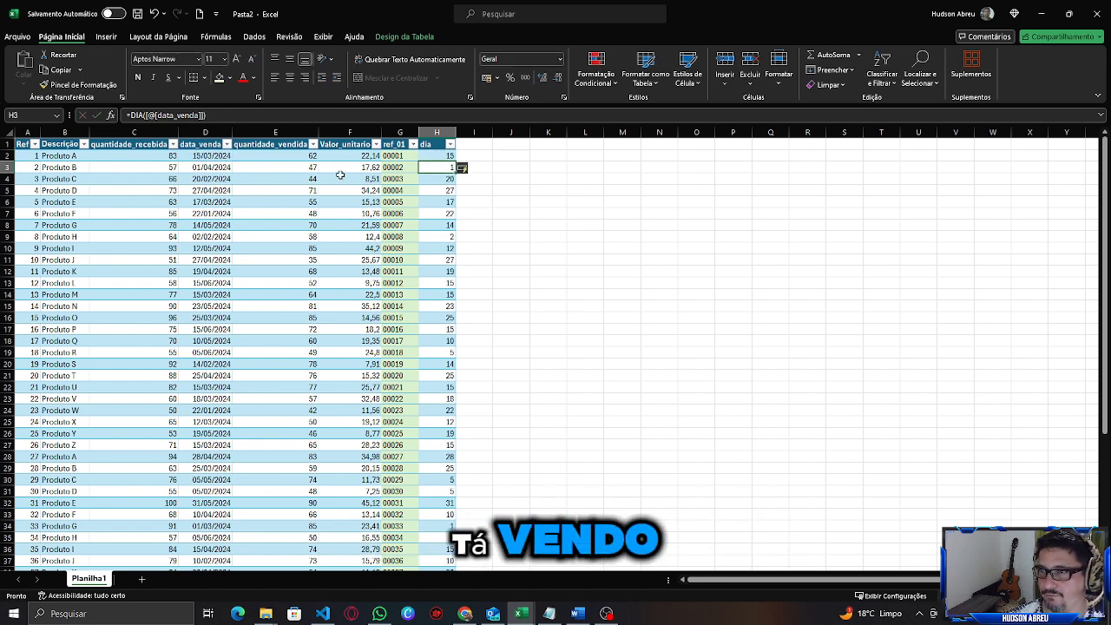
left_click(428, 154)
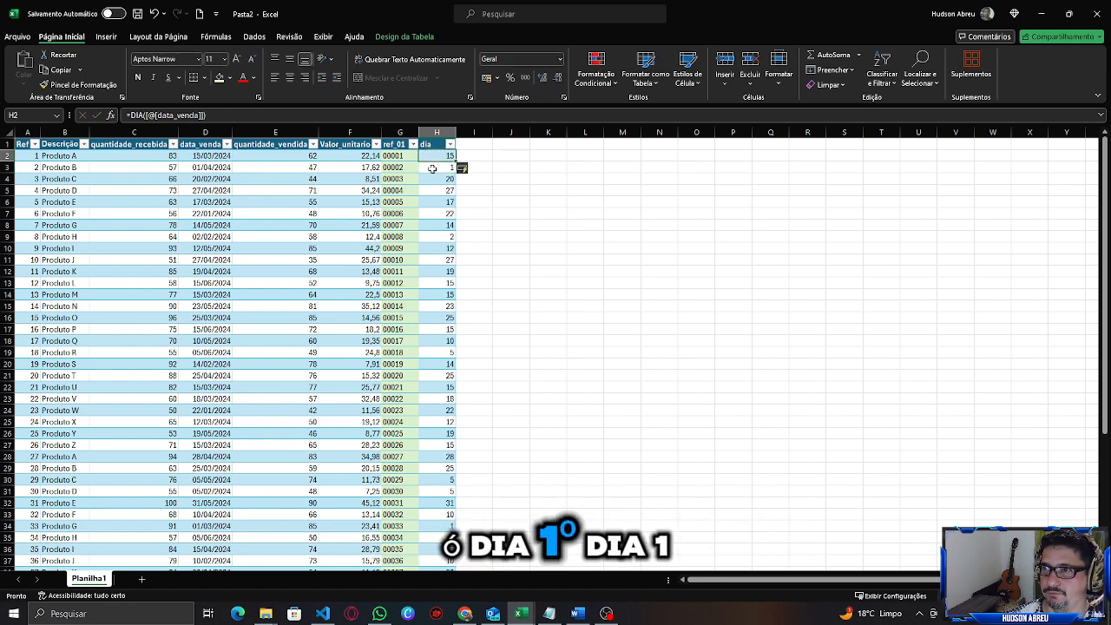
scroll(435, 203, "down", 5)
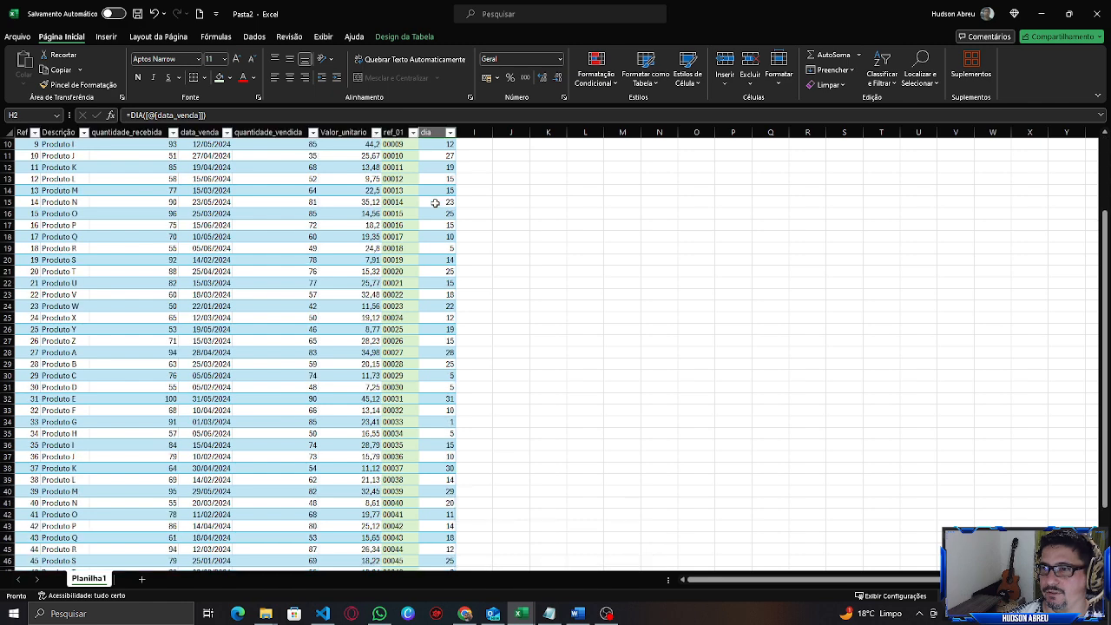
scroll(435, 203, "up", 5)
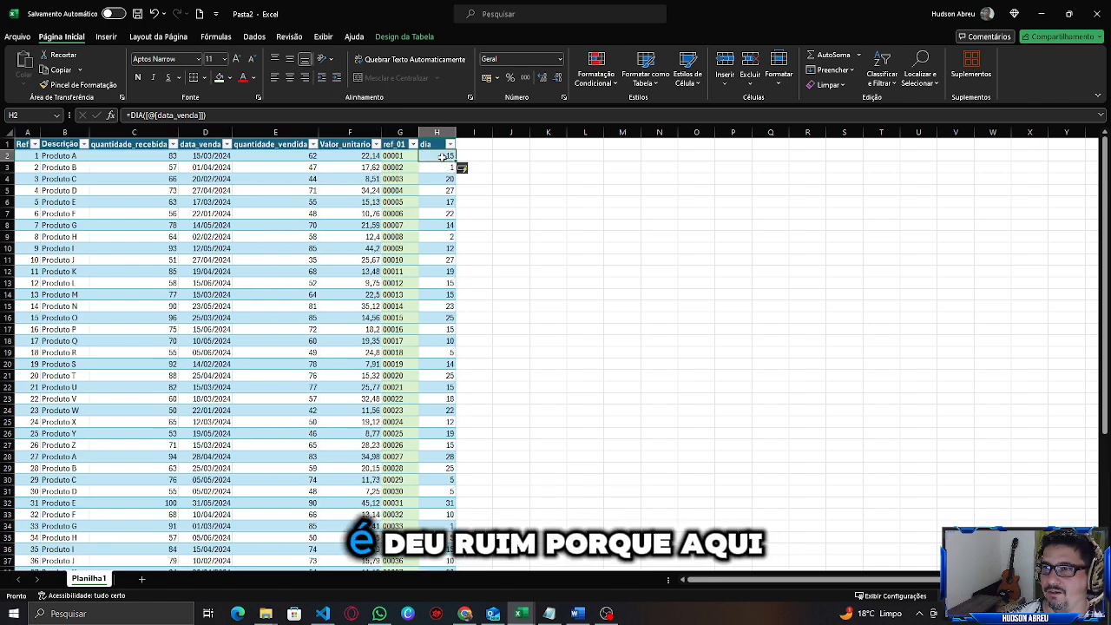
left_click(445, 169)
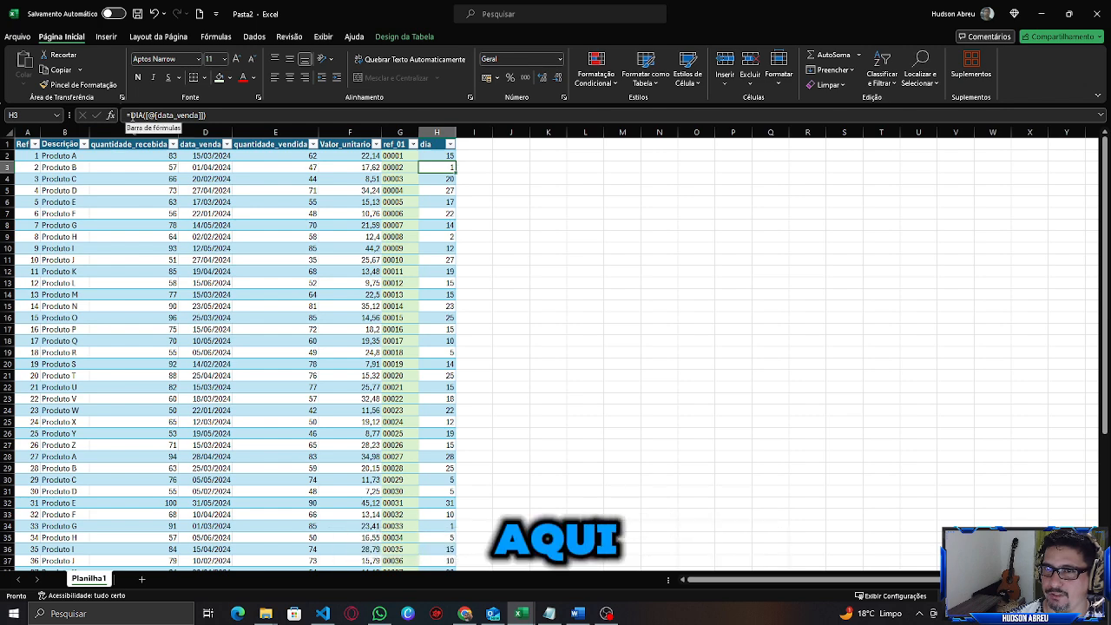
left_click(228, 118)
type("t")
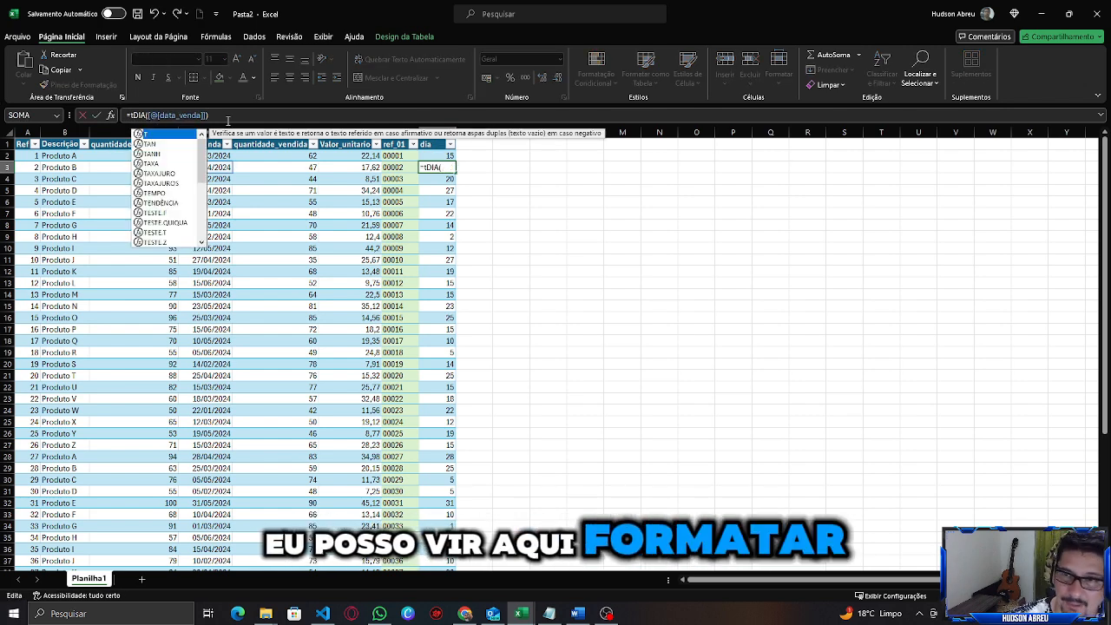
type("e")
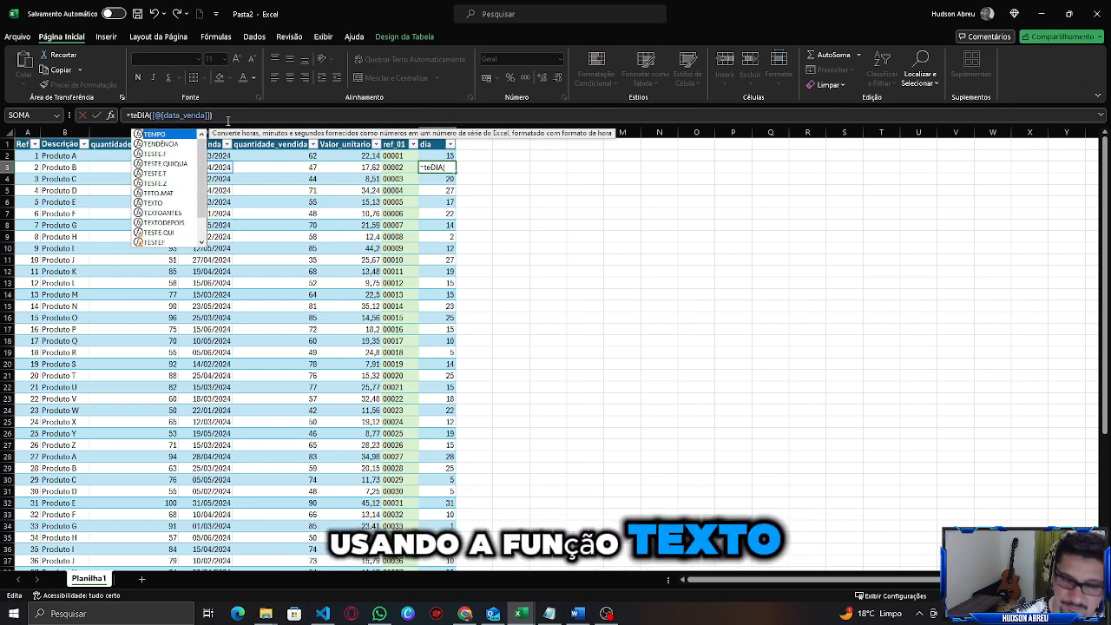
type("xto")
key("Tab")
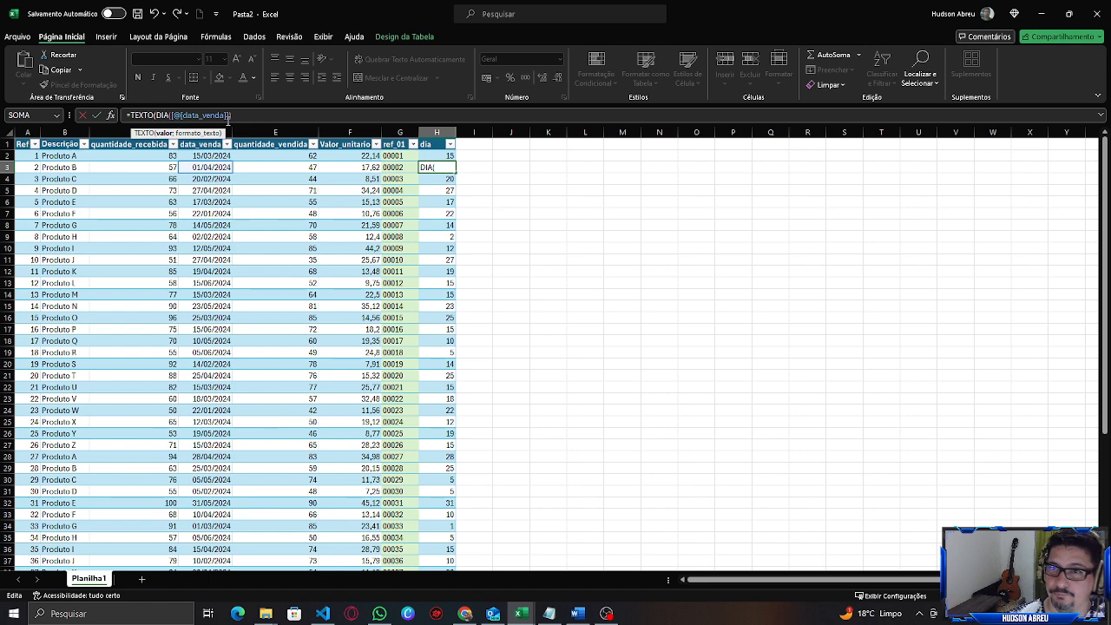
left_click(232, 115)
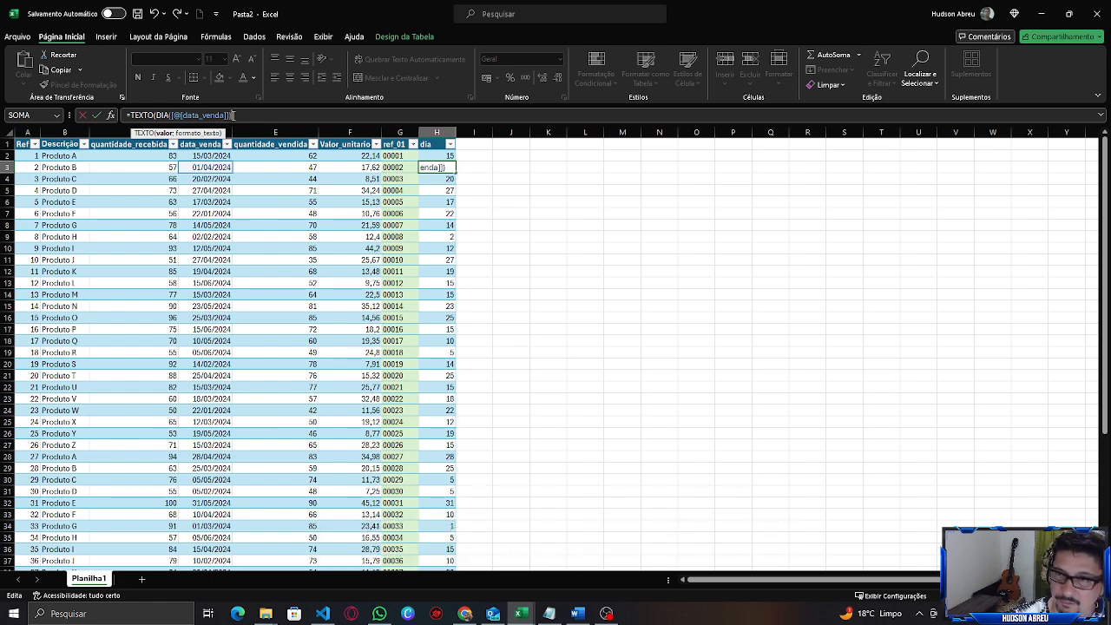
type(";")
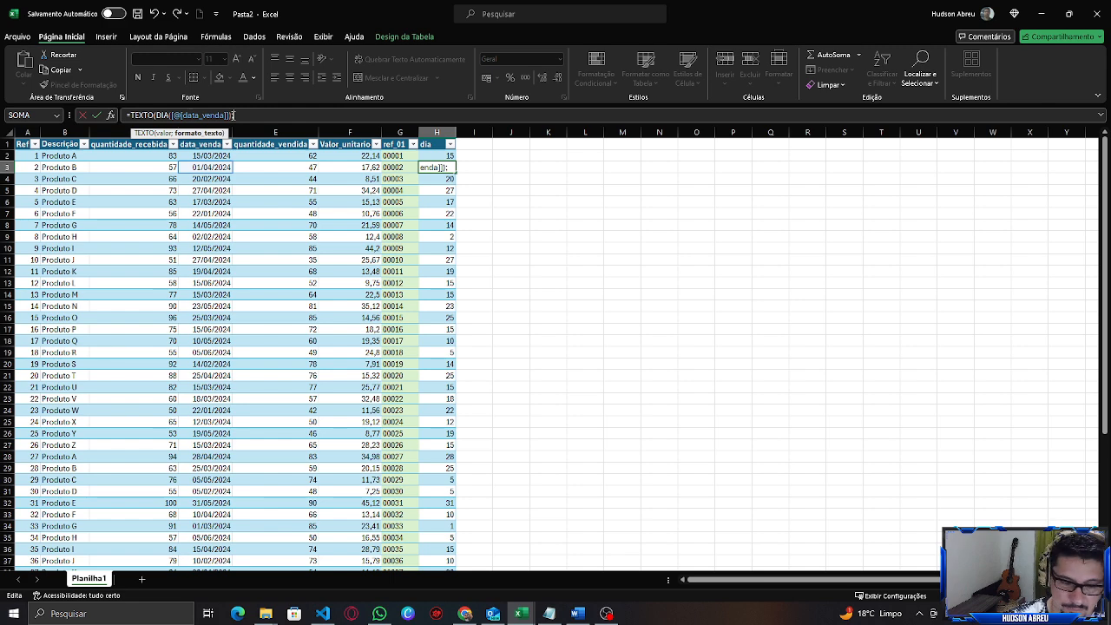
type("\"")
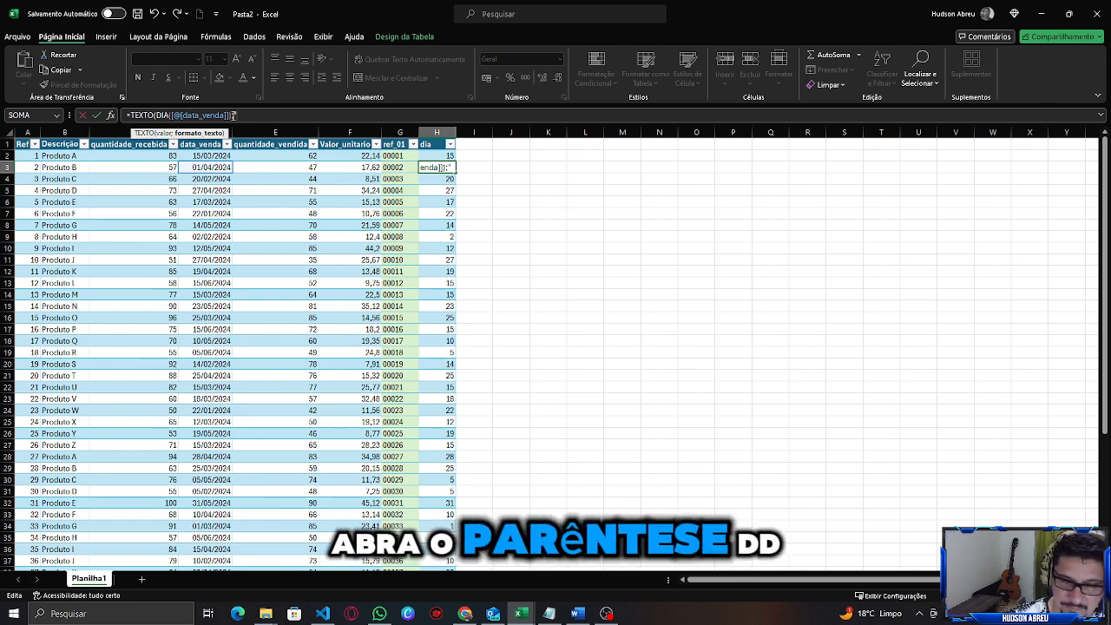
type("dd\"")
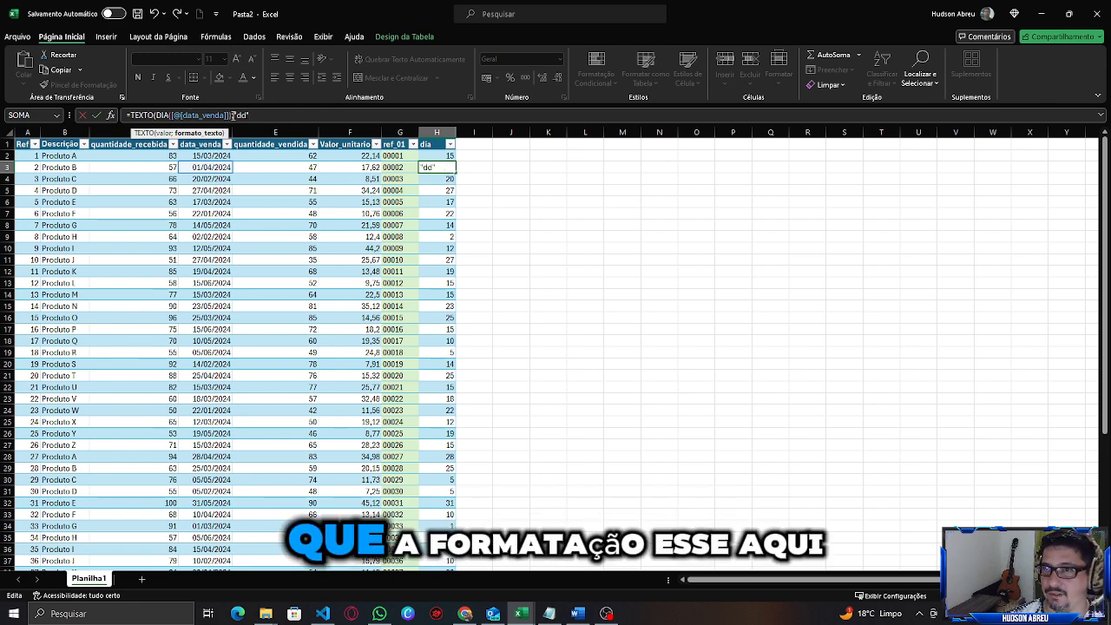
type(")")
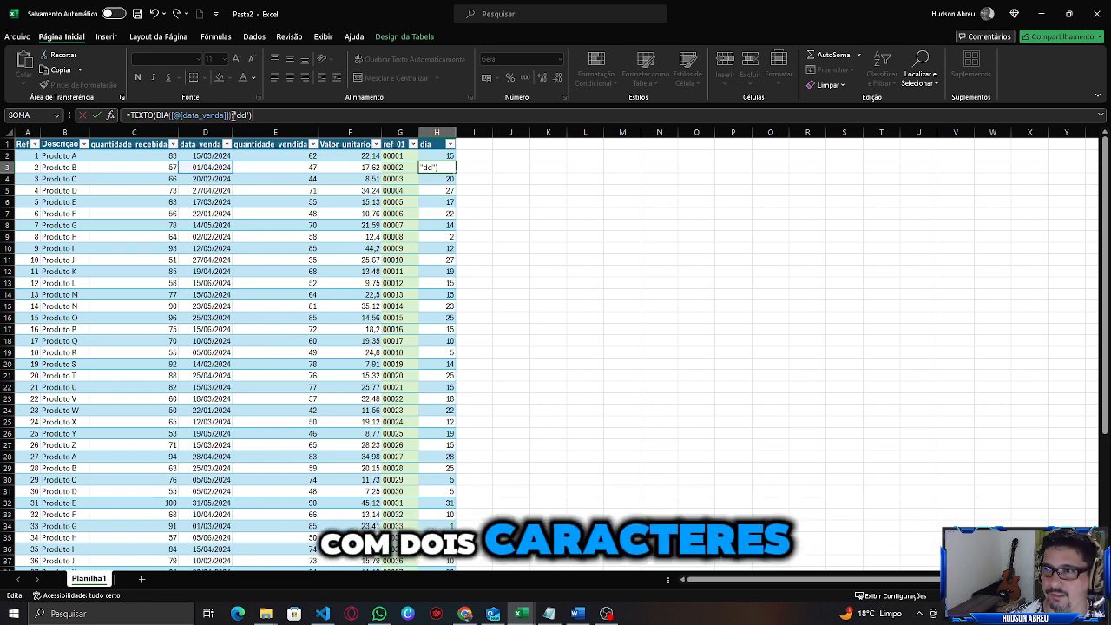
key("Return")
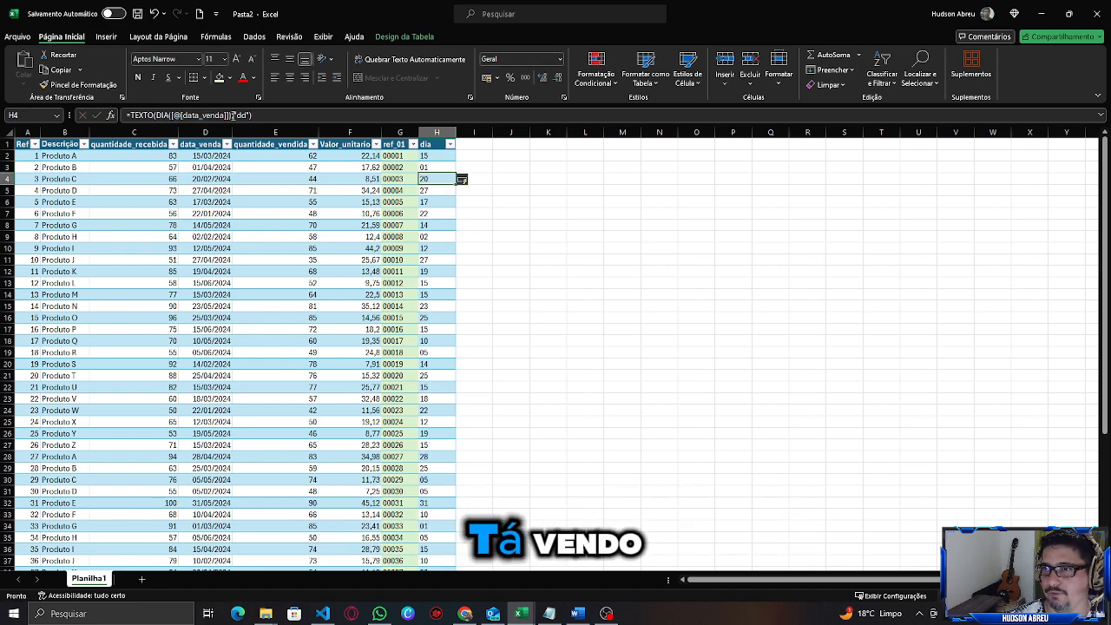
left_click(431, 155)
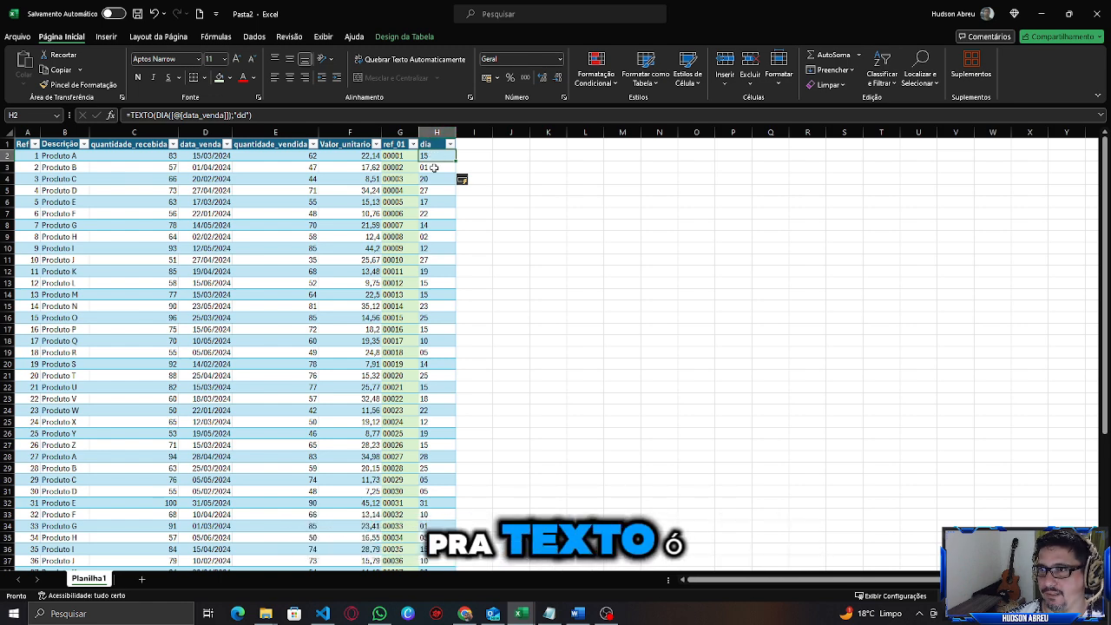
left_click(433, 165)
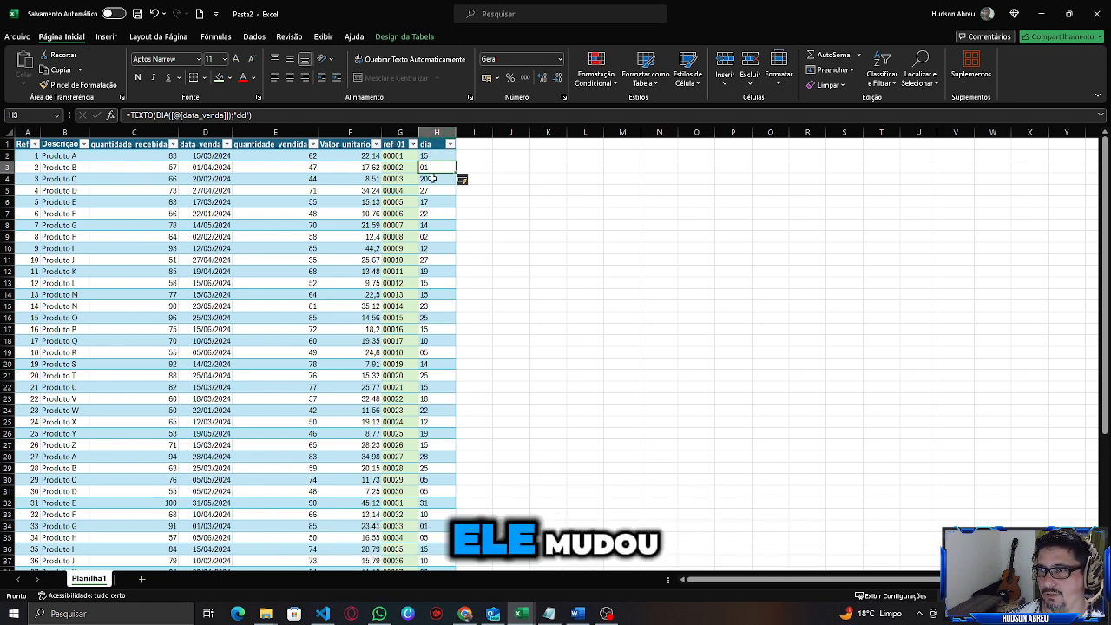
left_click(431, 236)
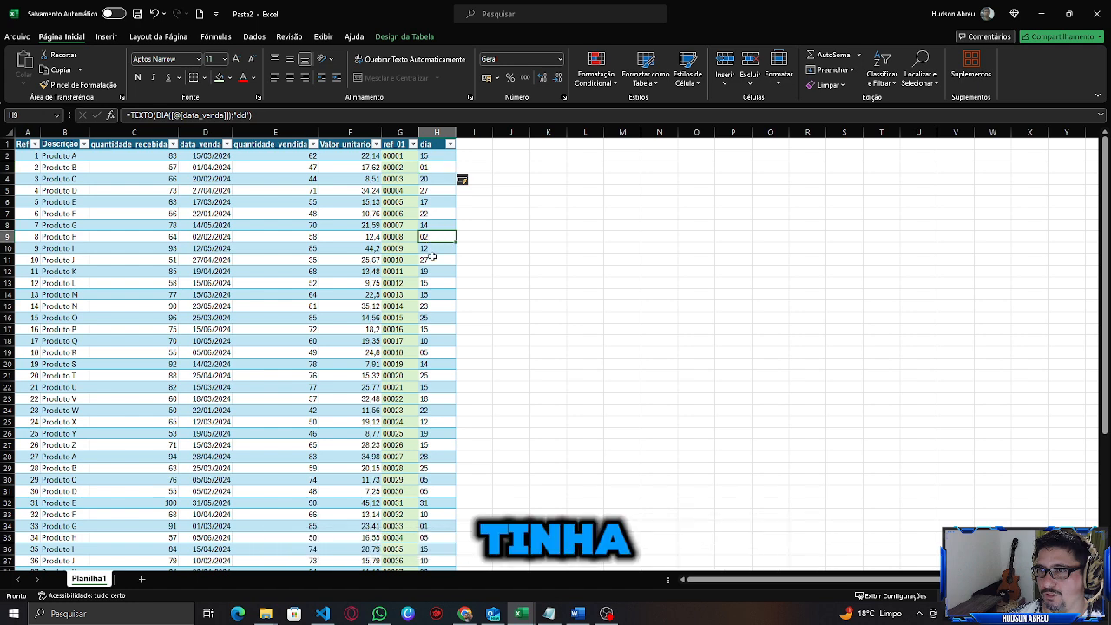
left_click(427, 294)
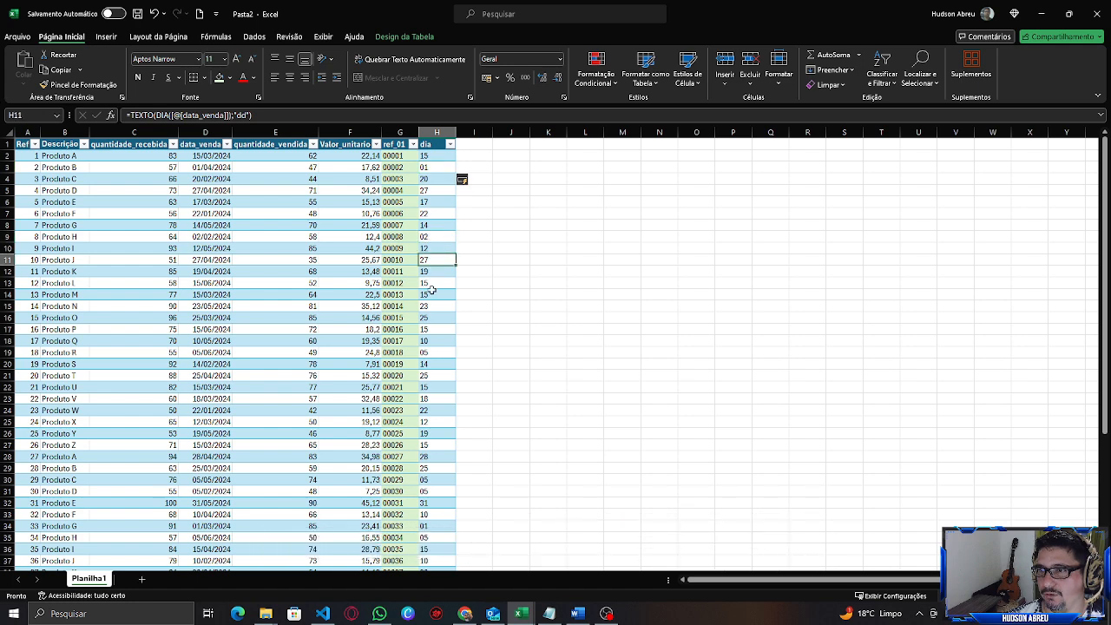
left_click(436, 131)
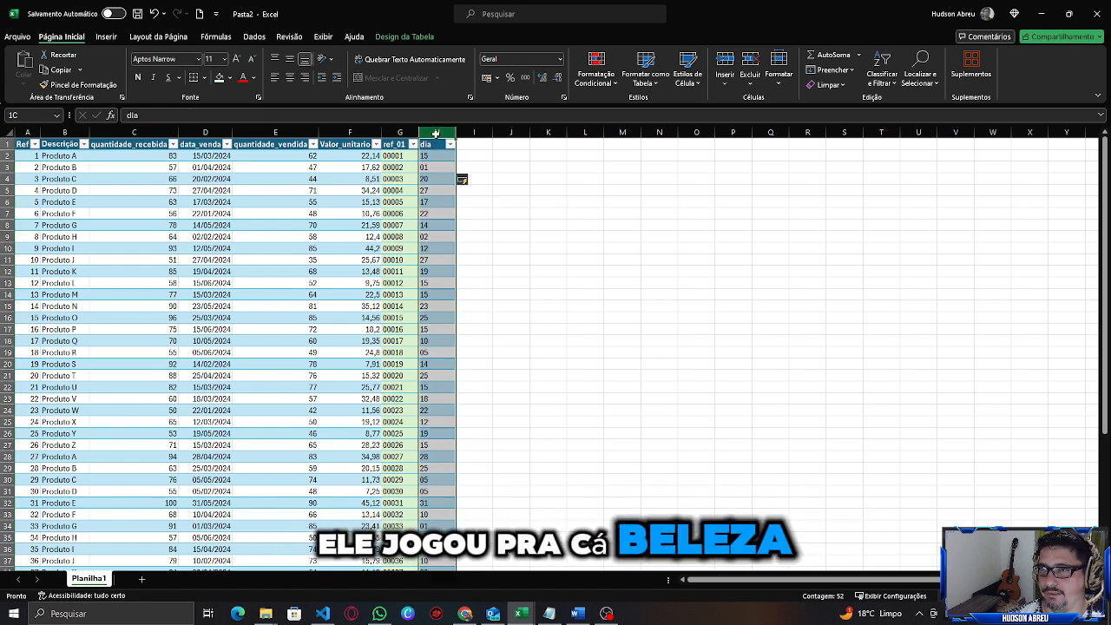
left_click(306, 81)
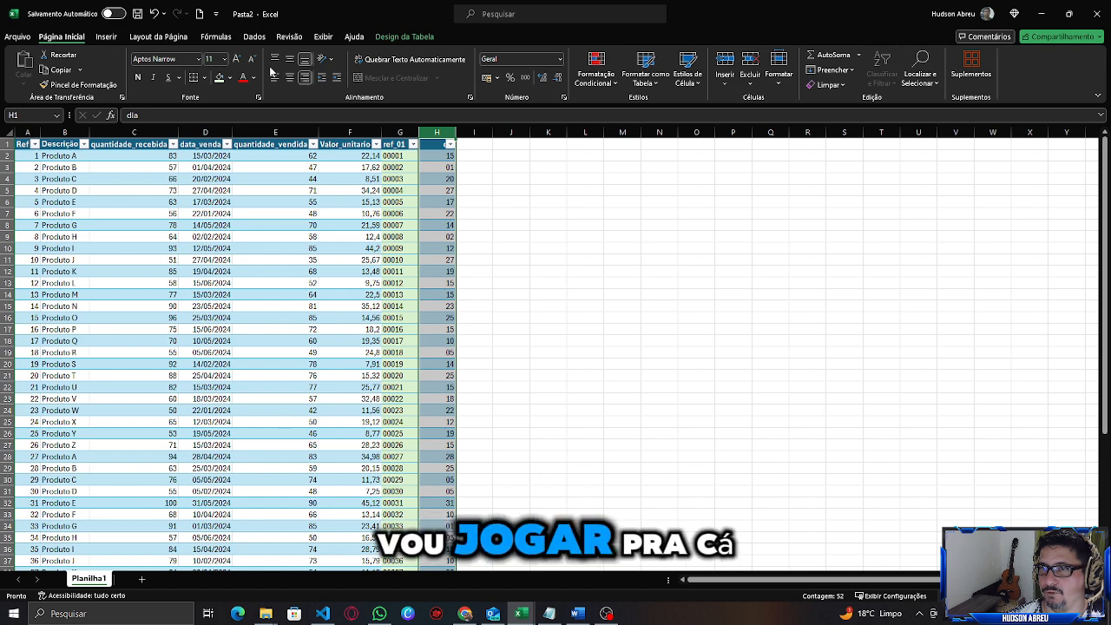
left_click(274, 77)
left_click(434, 248)
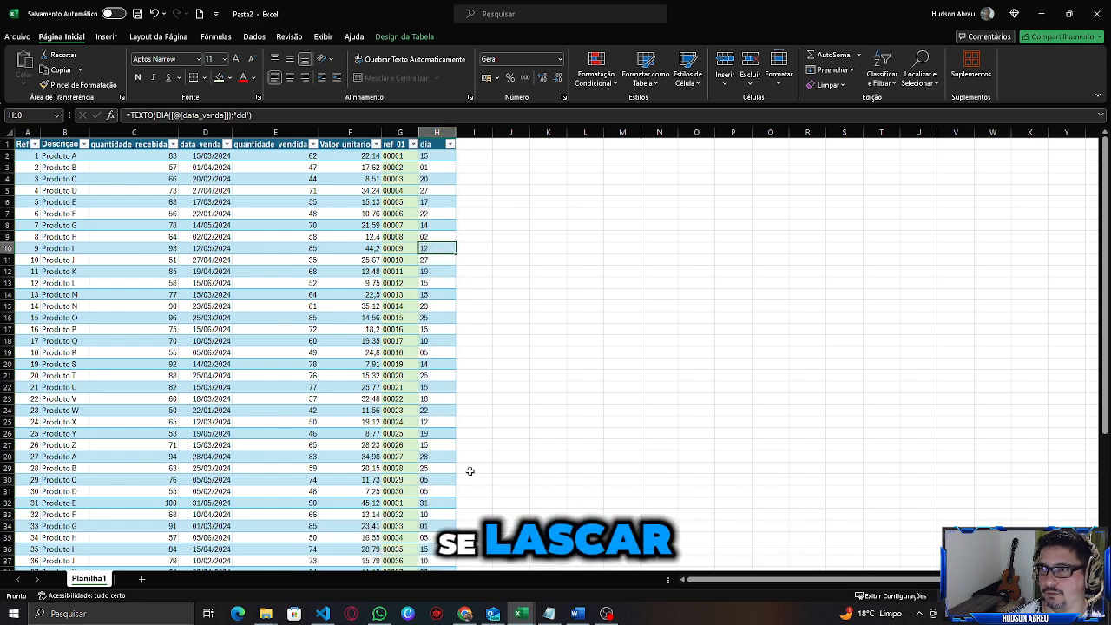
Copy the ref_01 column's formatting onto the whole dia column with the Format Painter.
left_click(397, 156)
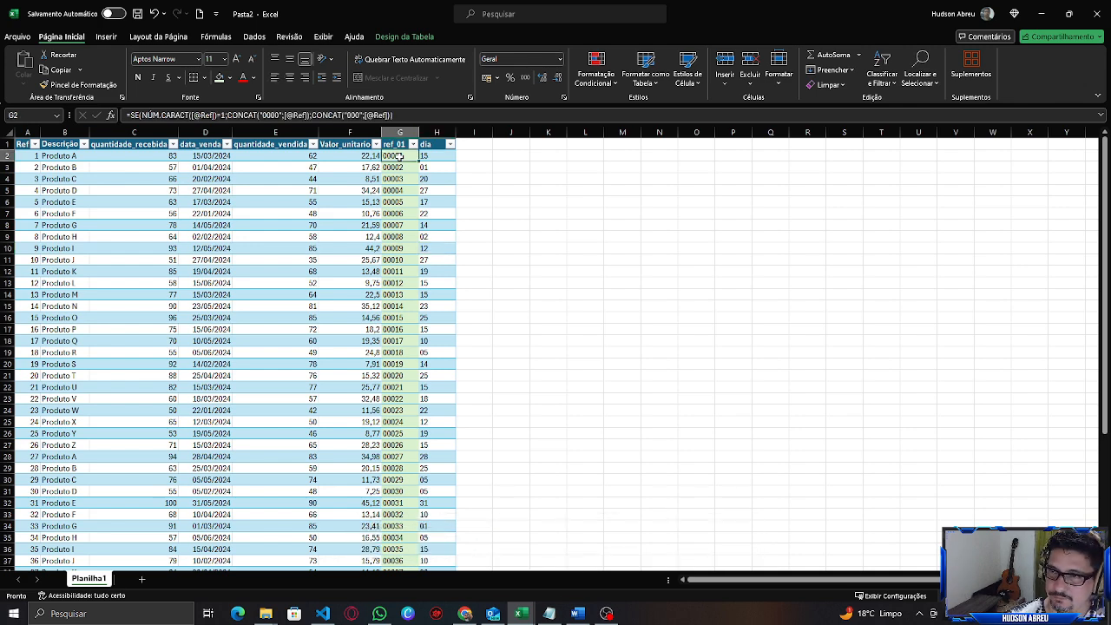
key("ctrl+shift+Down")
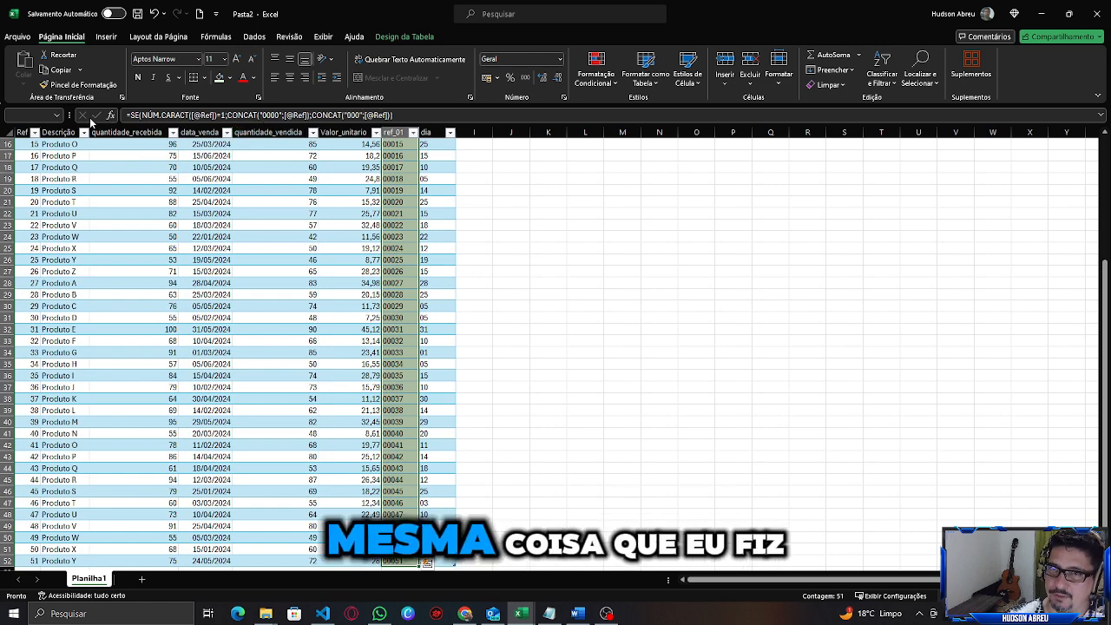
left_click(87, 87)
scroll(486, 200, "up", 5)
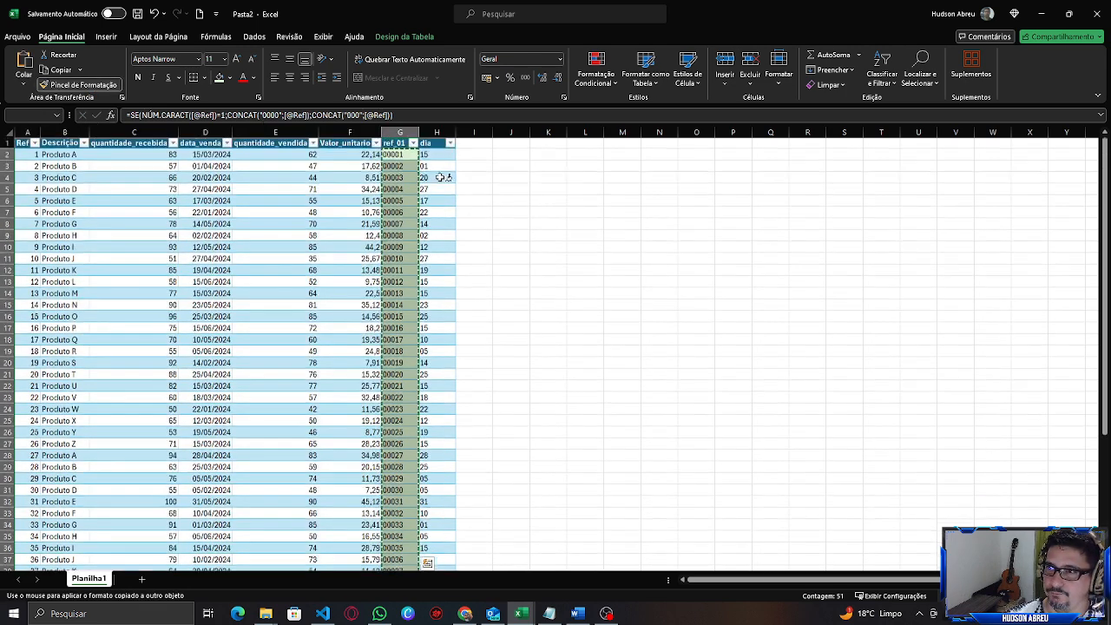
left_click(436, 157)
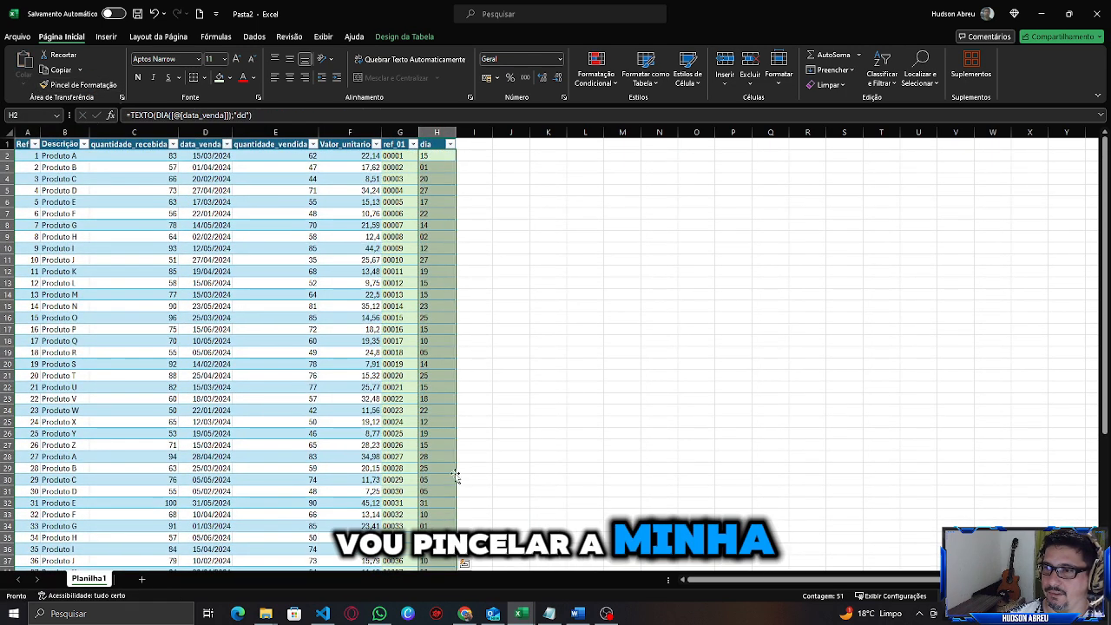
left_click(434, 306)
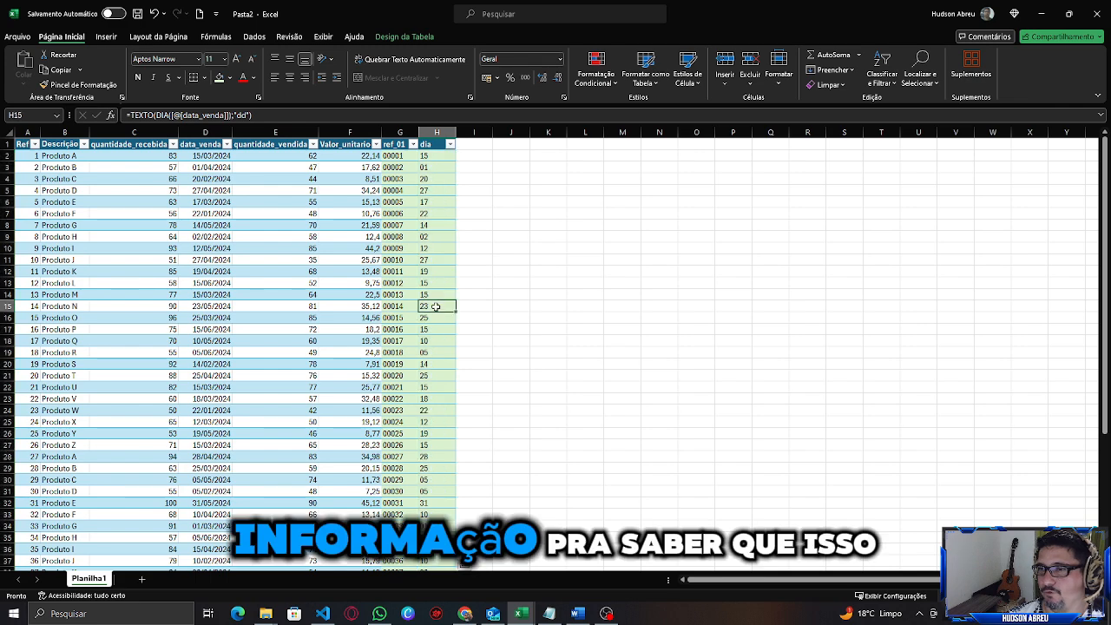
left_click(433, 156)
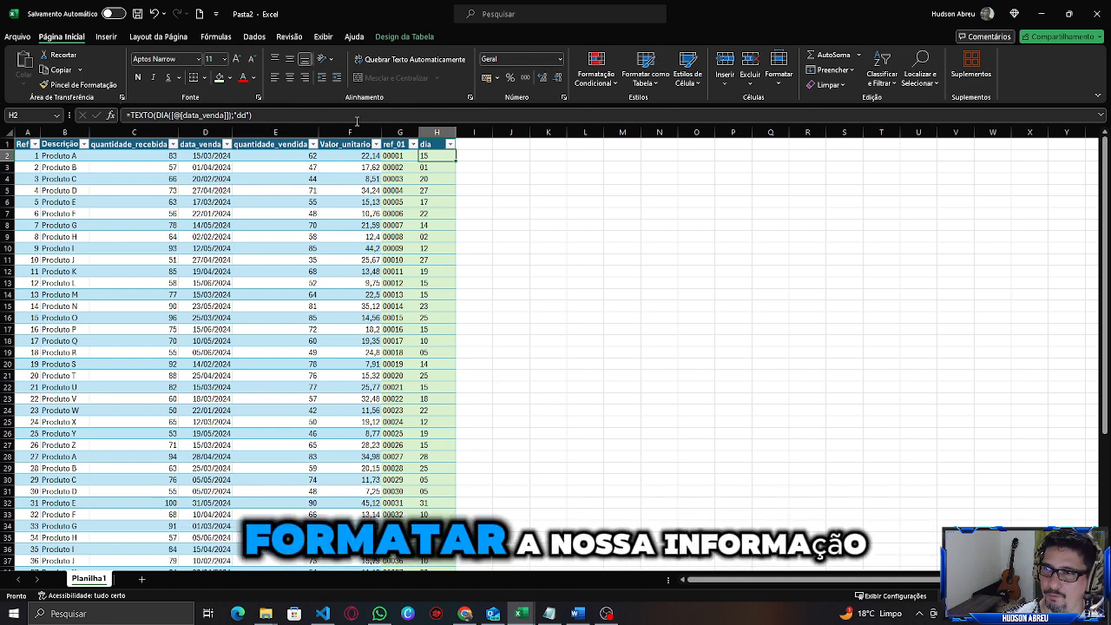
Add a new table column headed mês beside dia.
left_click(478, 144)
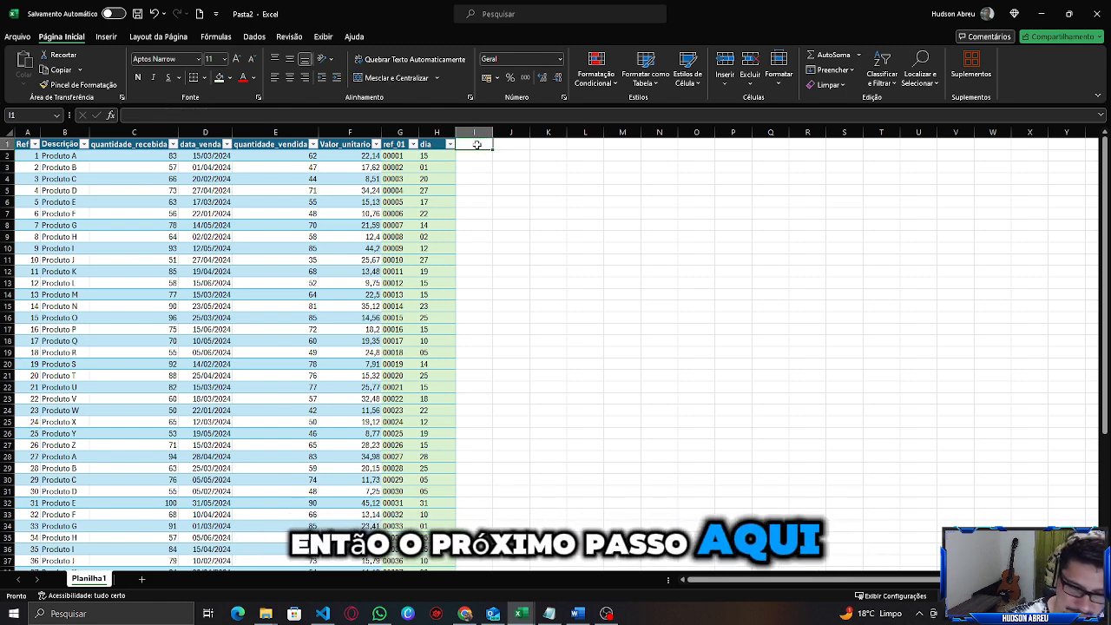
type("mes")
key("Return")
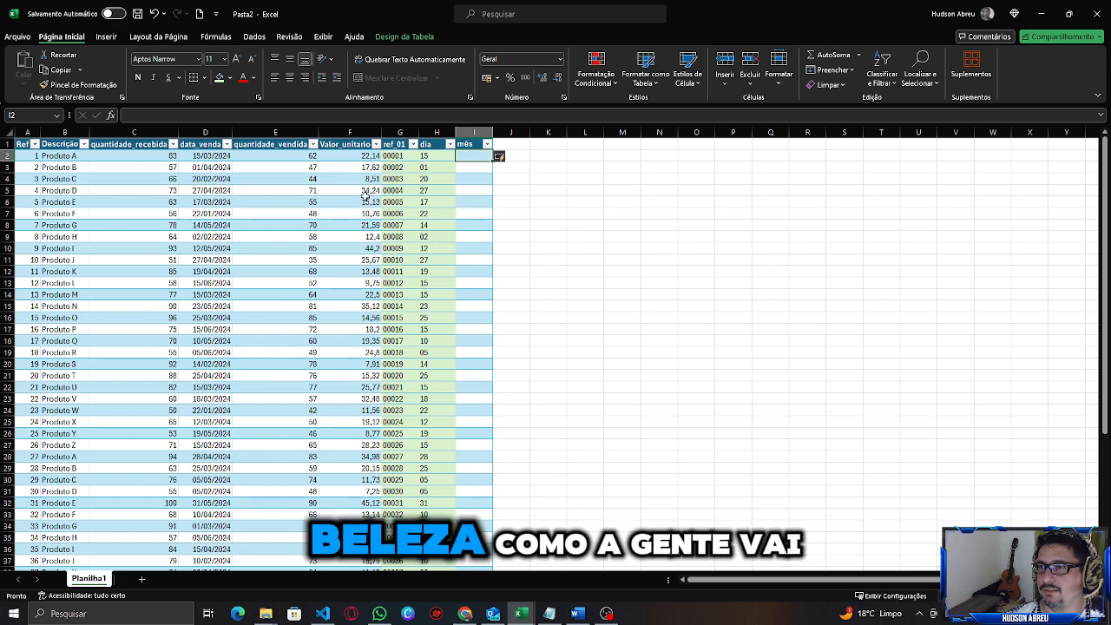
left_click(243, 114)
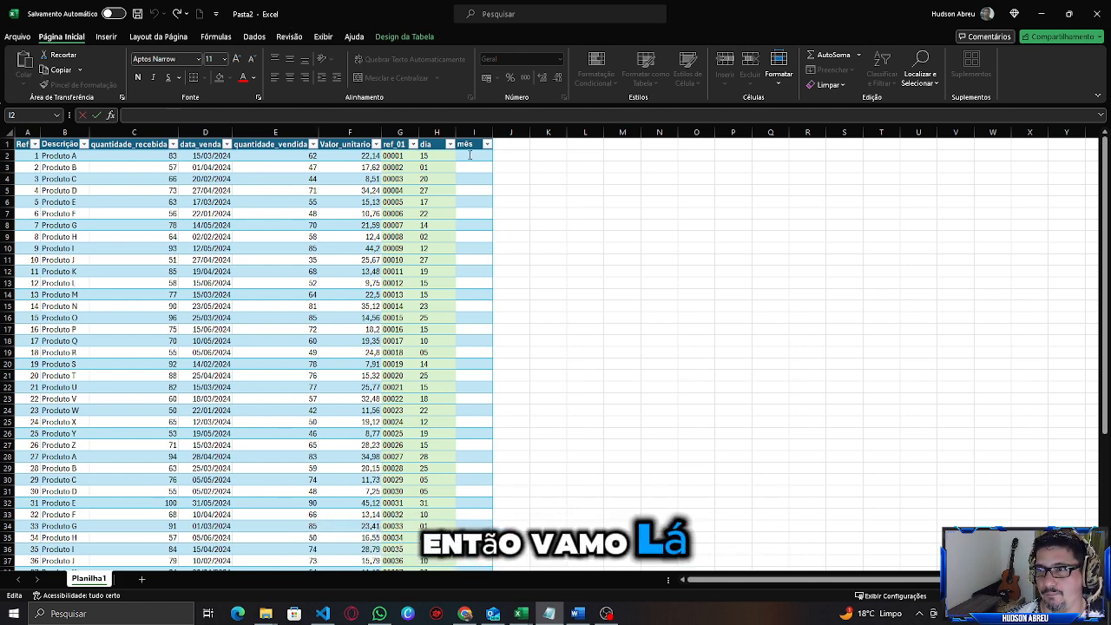
left_click(321, 114)
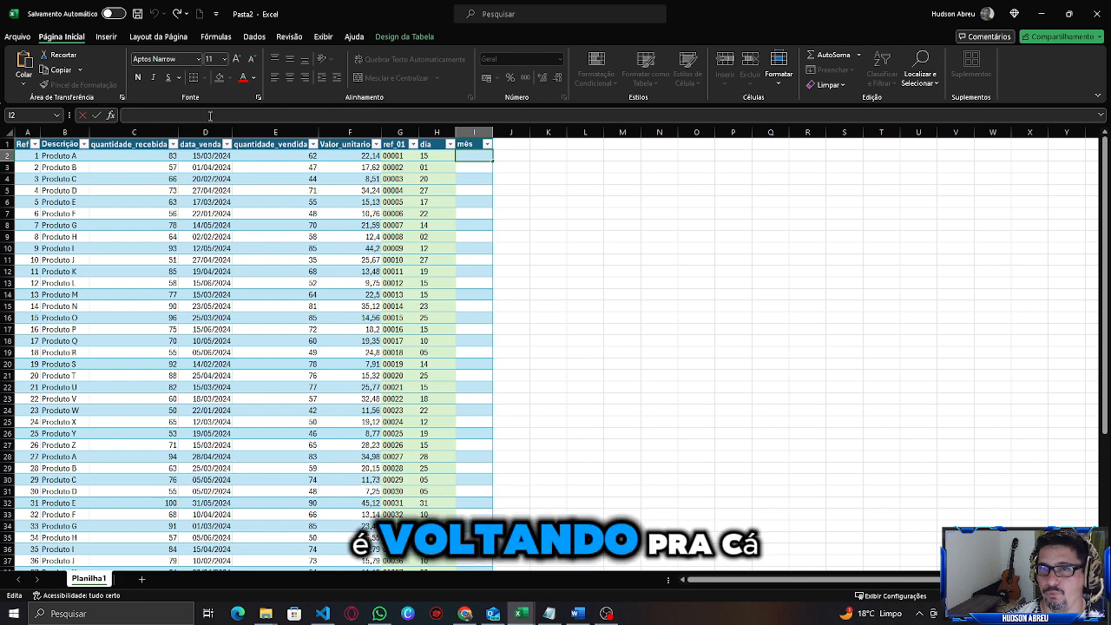
key("ctrl+v")
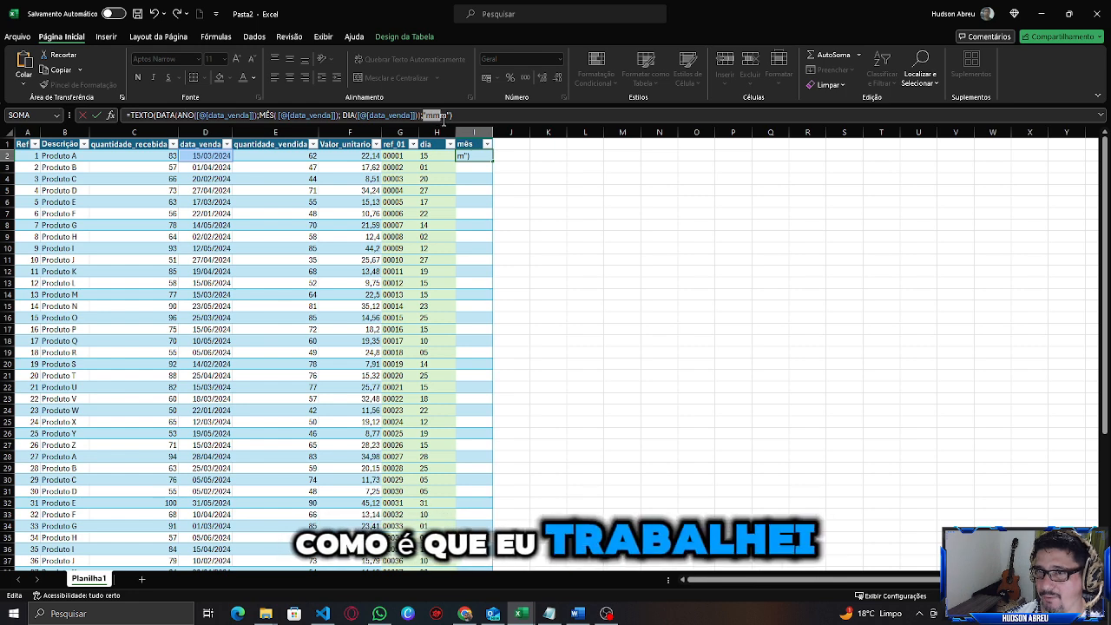
left_click(173, 115)
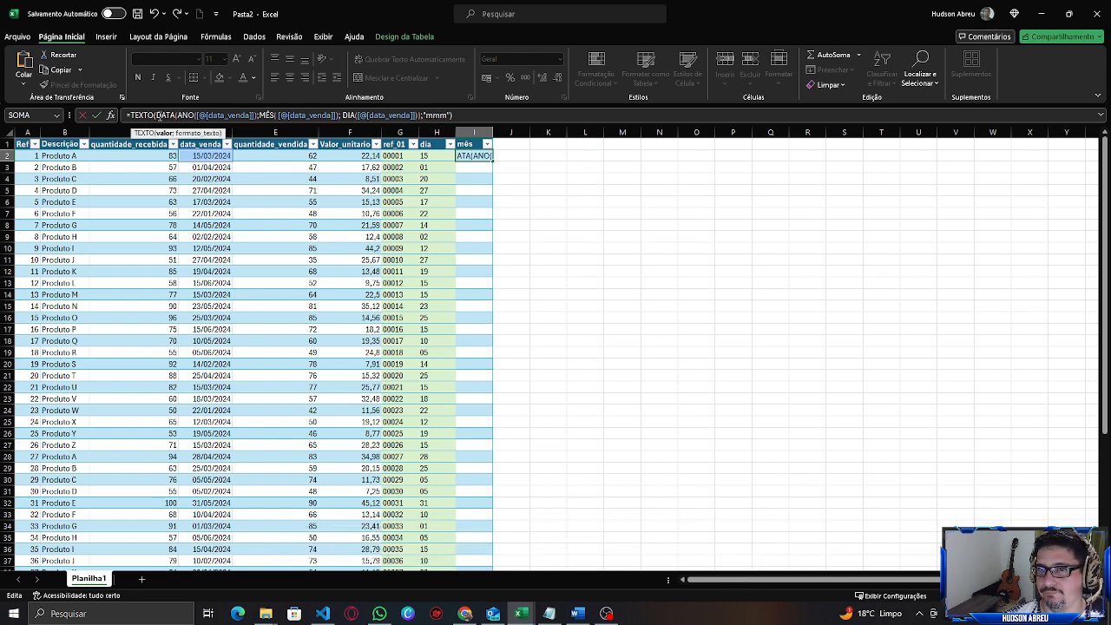
left_click(144, 115)
left_click(174, 115)
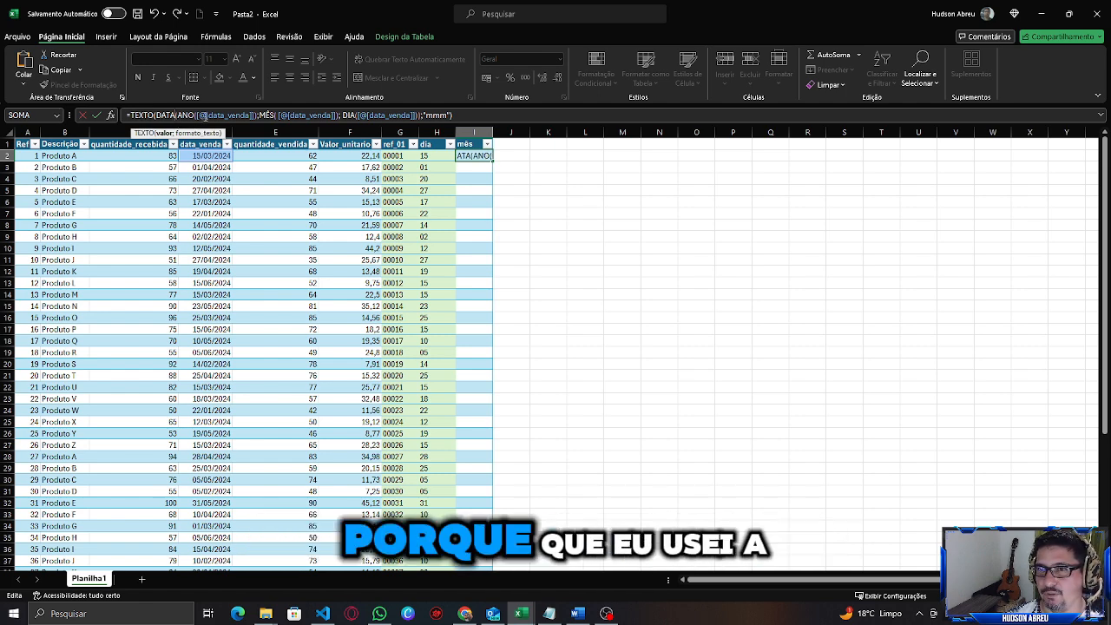
left_click(202, 116)
left_click(189, 116)
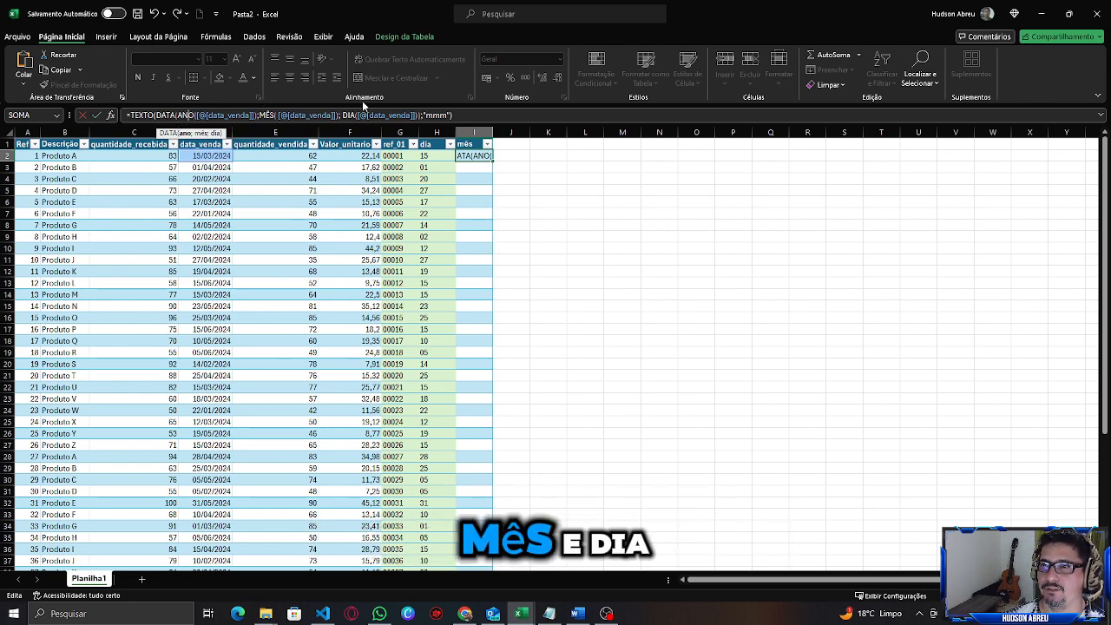
left_click(227, 116)
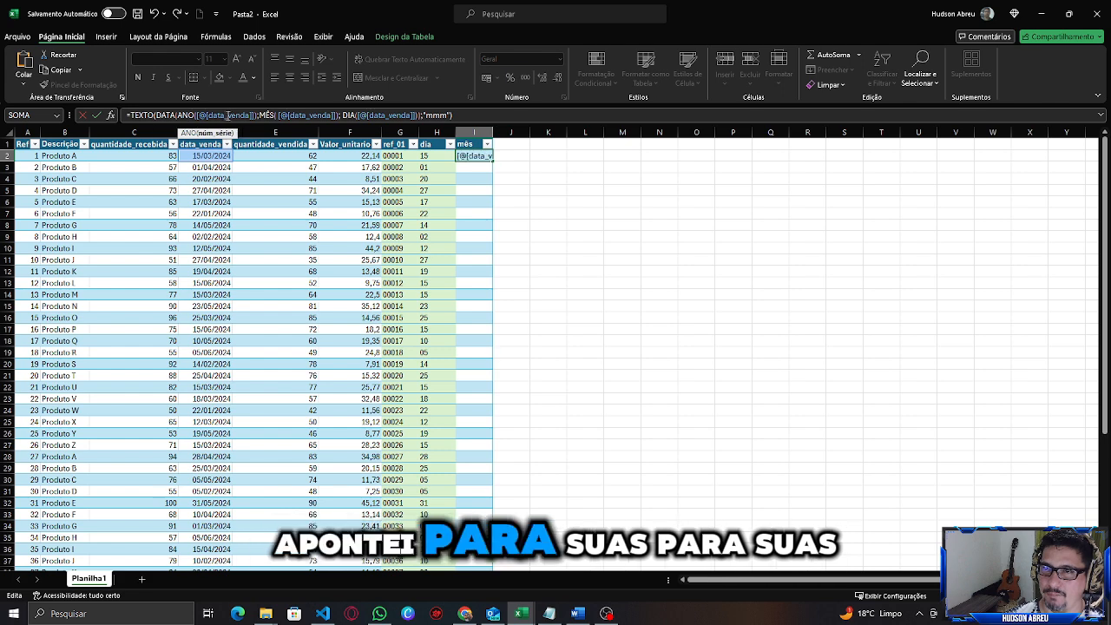
left_click(305, 116)
left_click(393, 115)
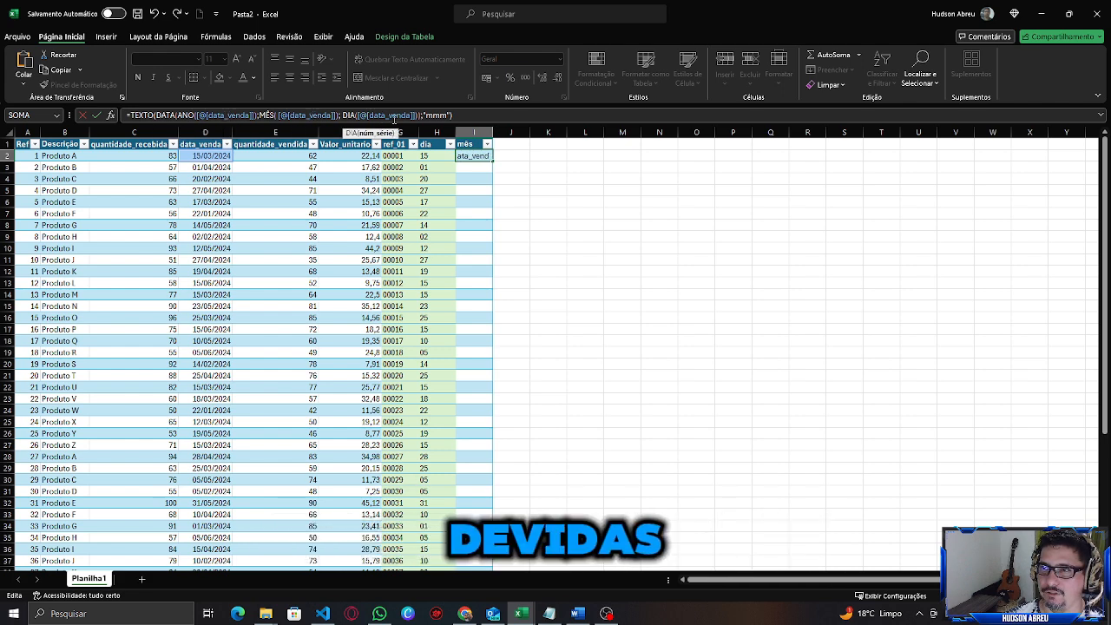
left_click(206, 156)
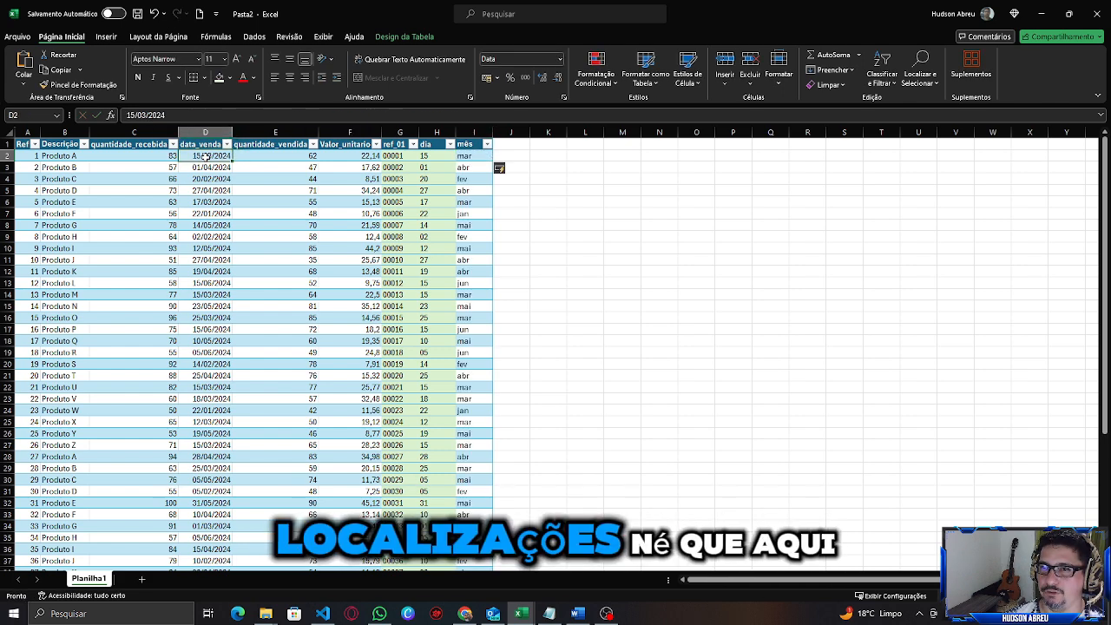
Review the month abbreviations in the mês column against the data_venda dates.
left_click(477, 156)
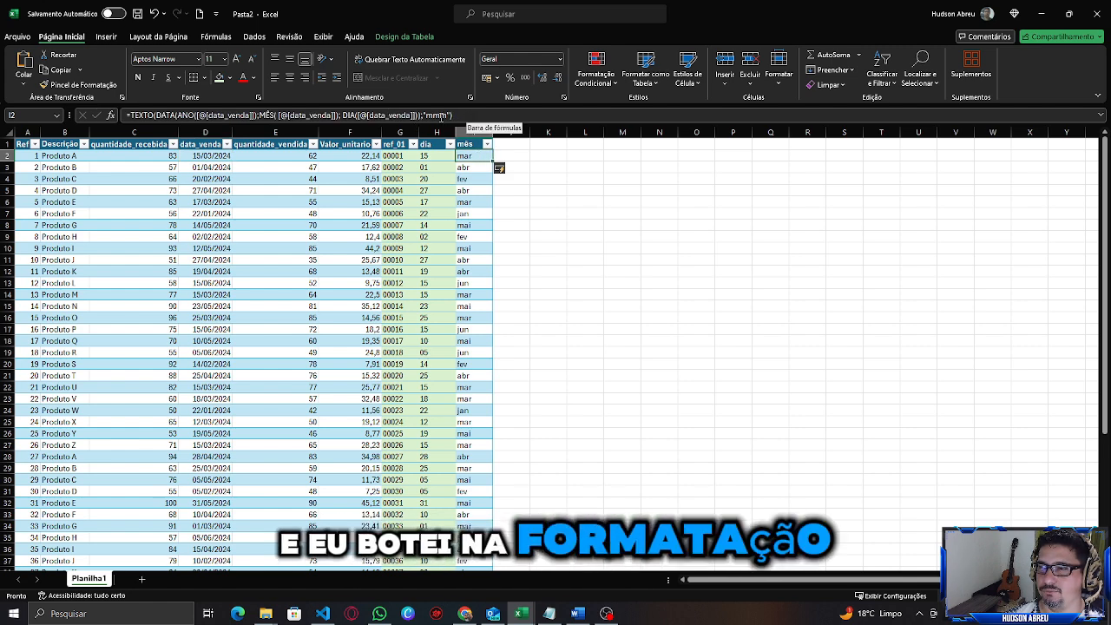
left_click(477, 167)
left_click(473, 156)
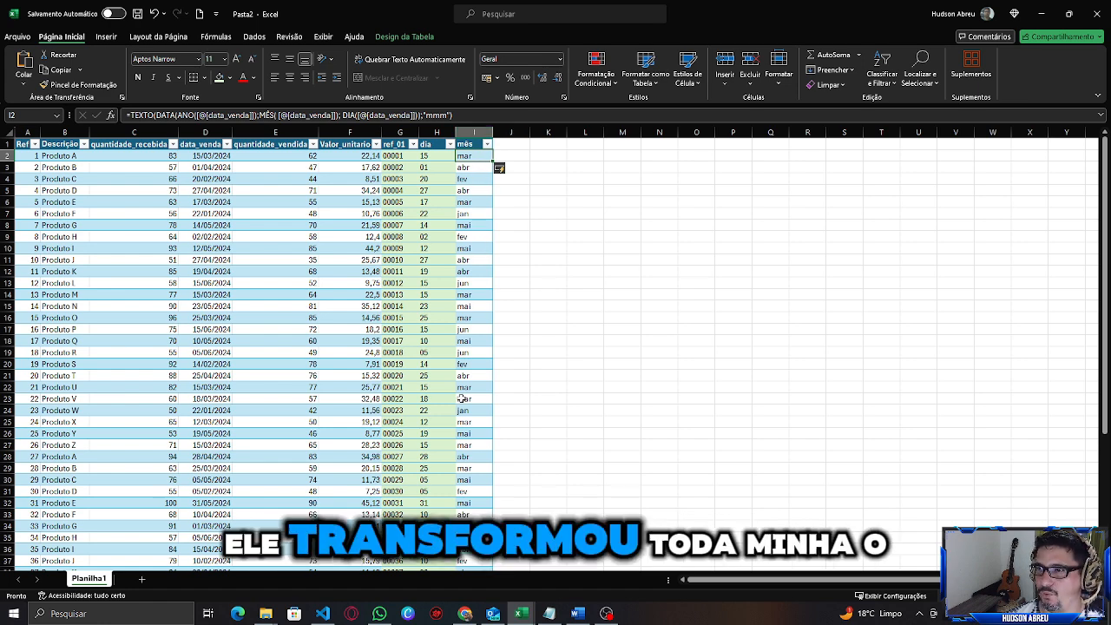
scroll(462, 408, "down", 1)
scroll(460, 395, "down", 5)
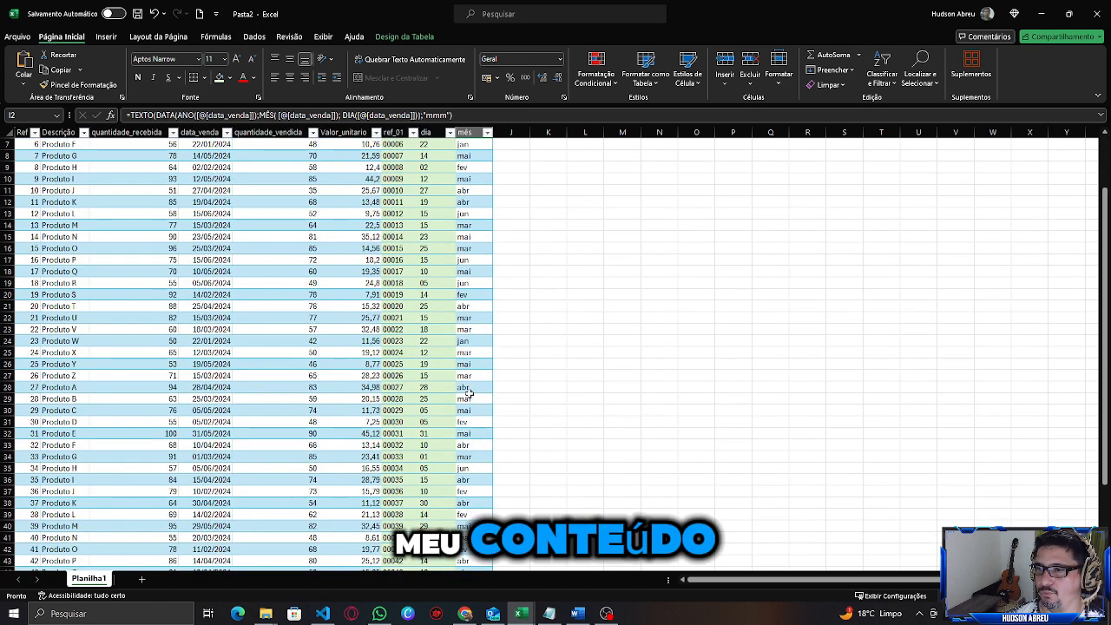
scroll(472, 260, "up", 6)
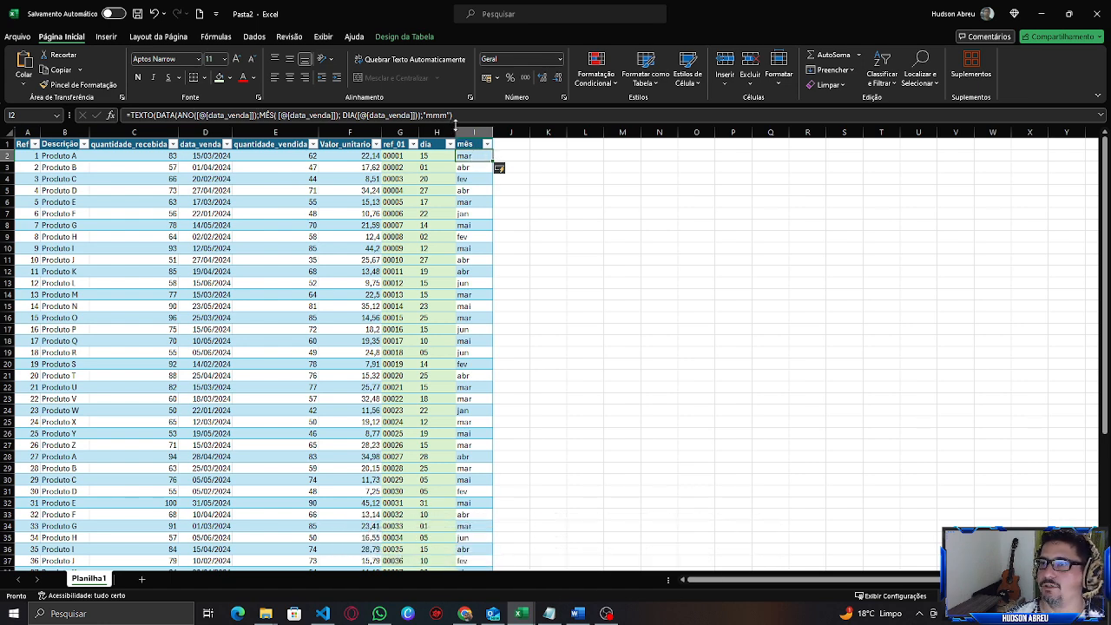
left_click_drag(454, 116, 126, 116)
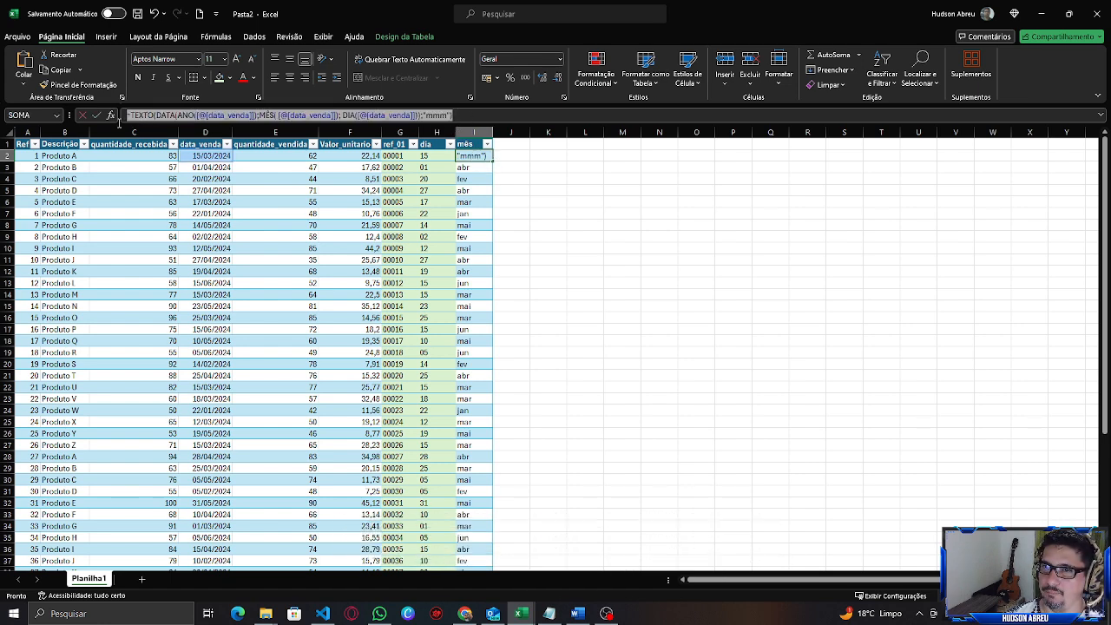
key("Delete")
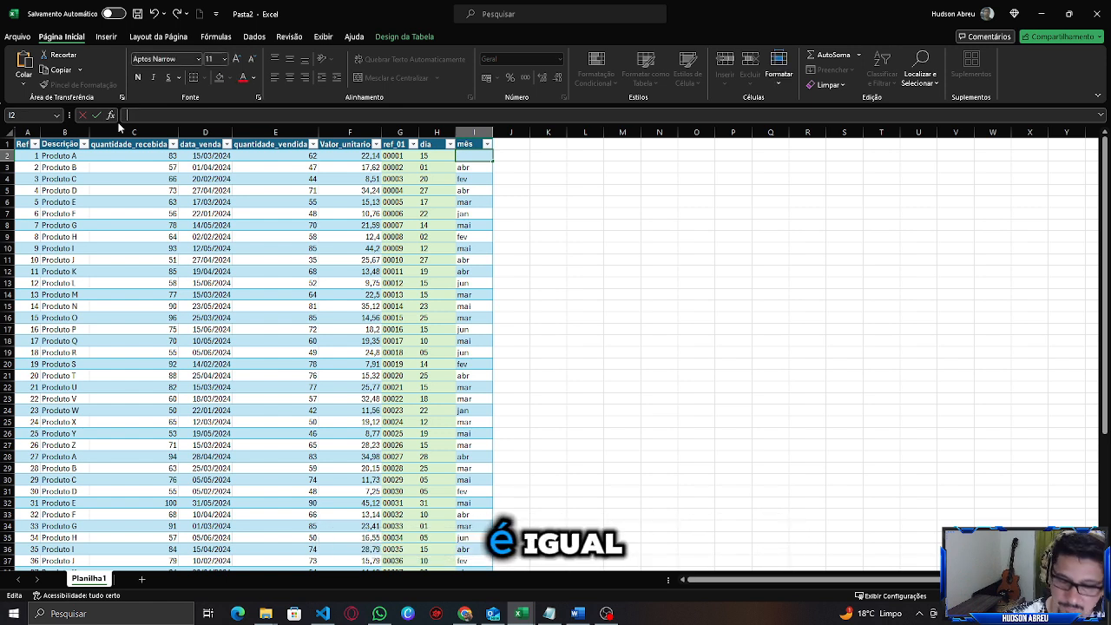
type("=M")
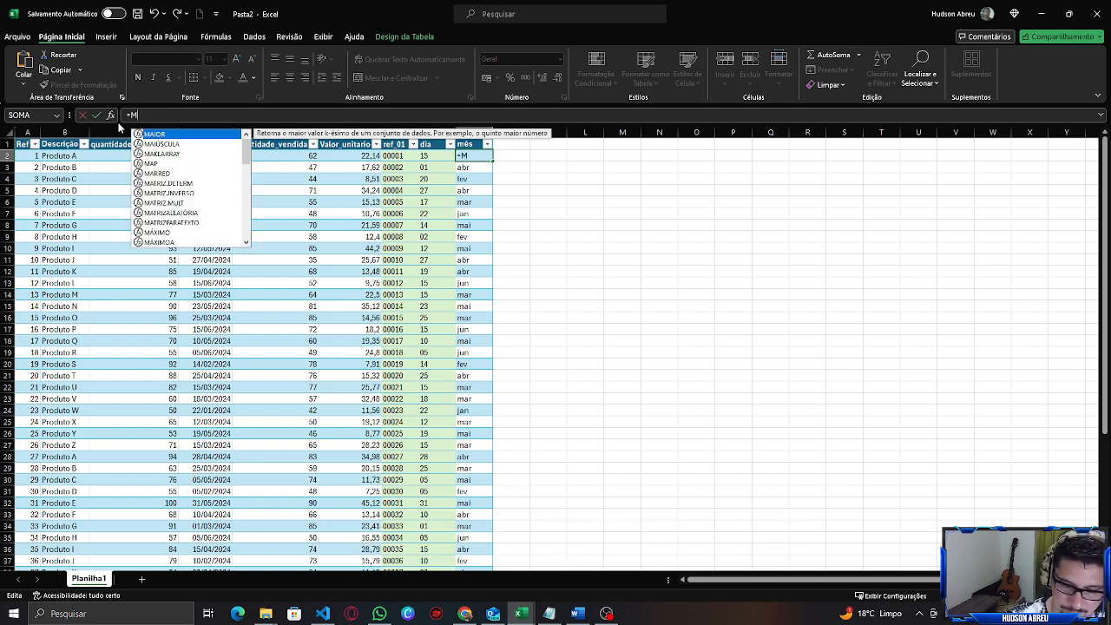
type("ê")
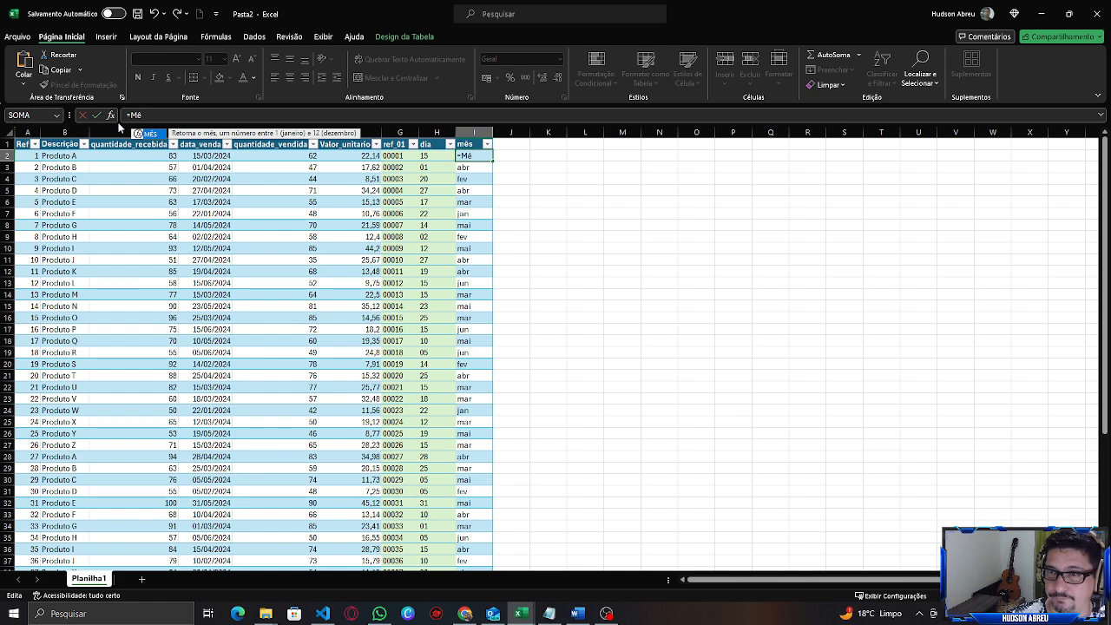
key("Tab")
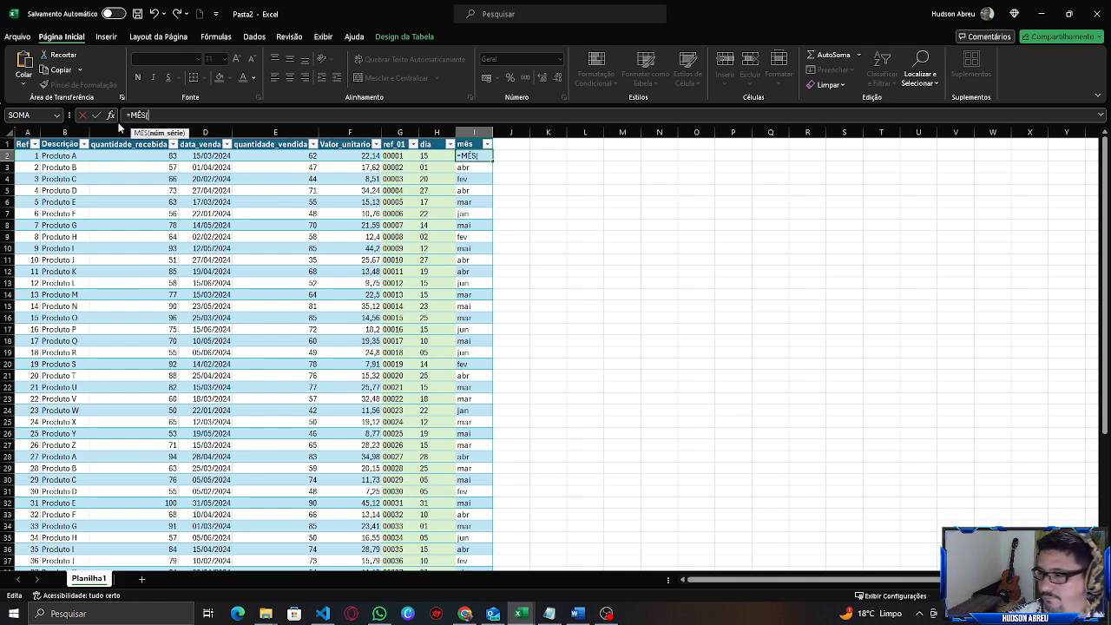
left_click(204, 155)
key("Return")
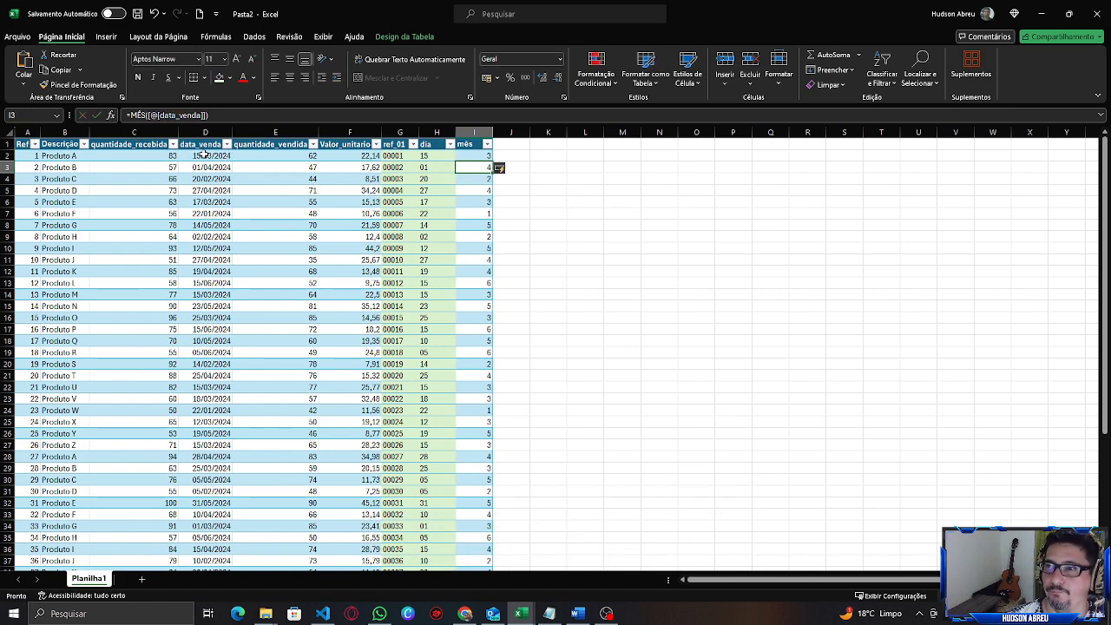
Check the month numbers in the mês column and undo the MÊS formula change.
left_click_drag(483, 156, 481, 179)
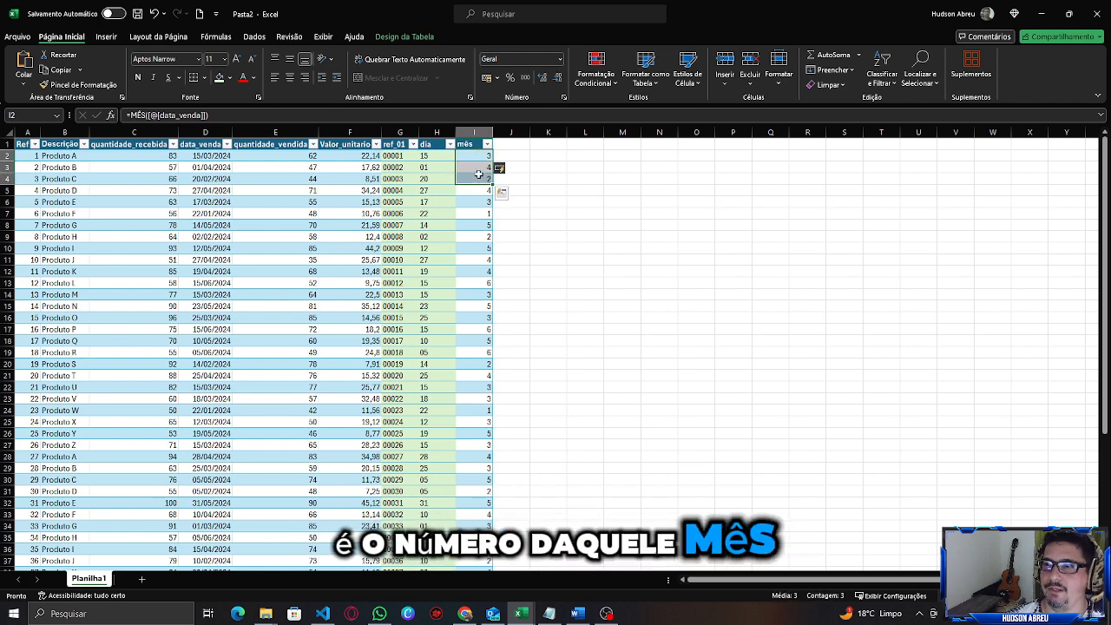
left_click(481, 157)
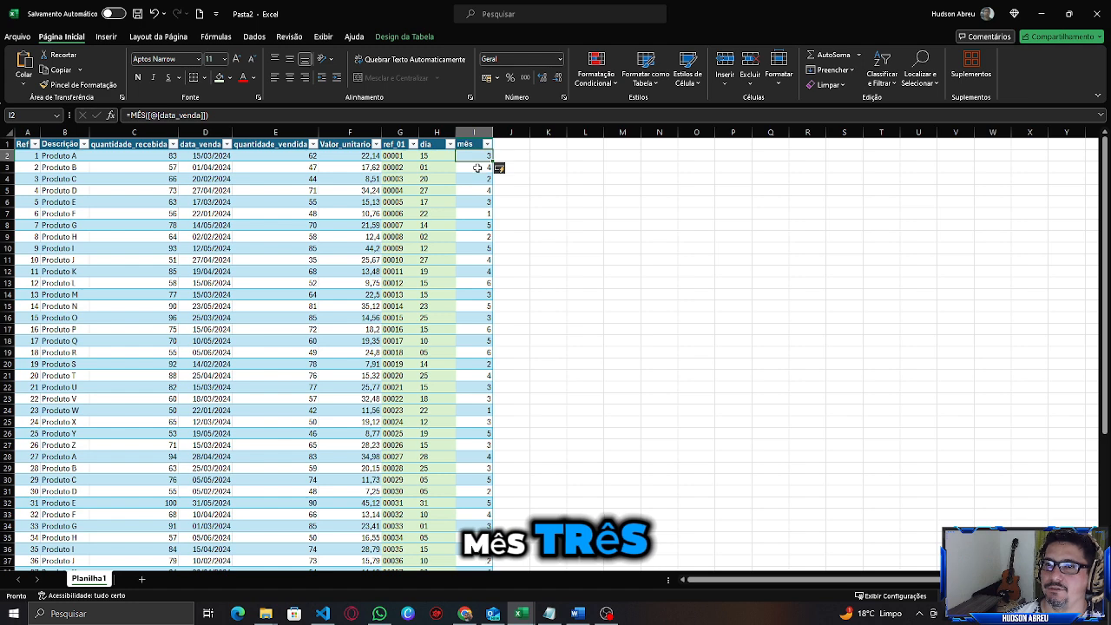
left_click(478, 168)
left_click(474, 179)
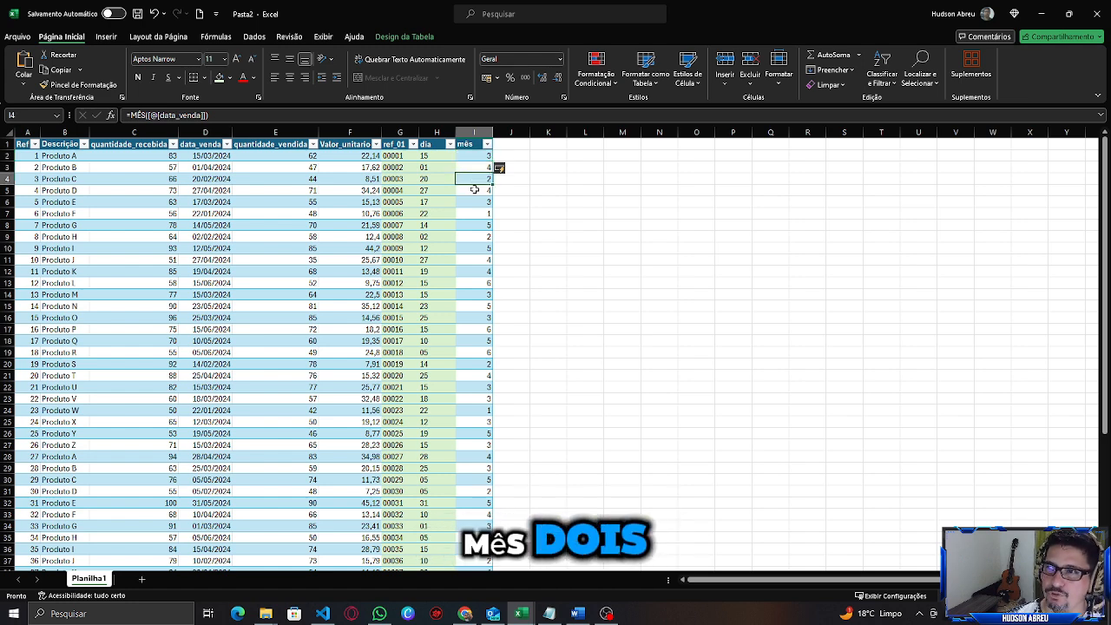
left_click(474, 195)
left_click(474, 213)
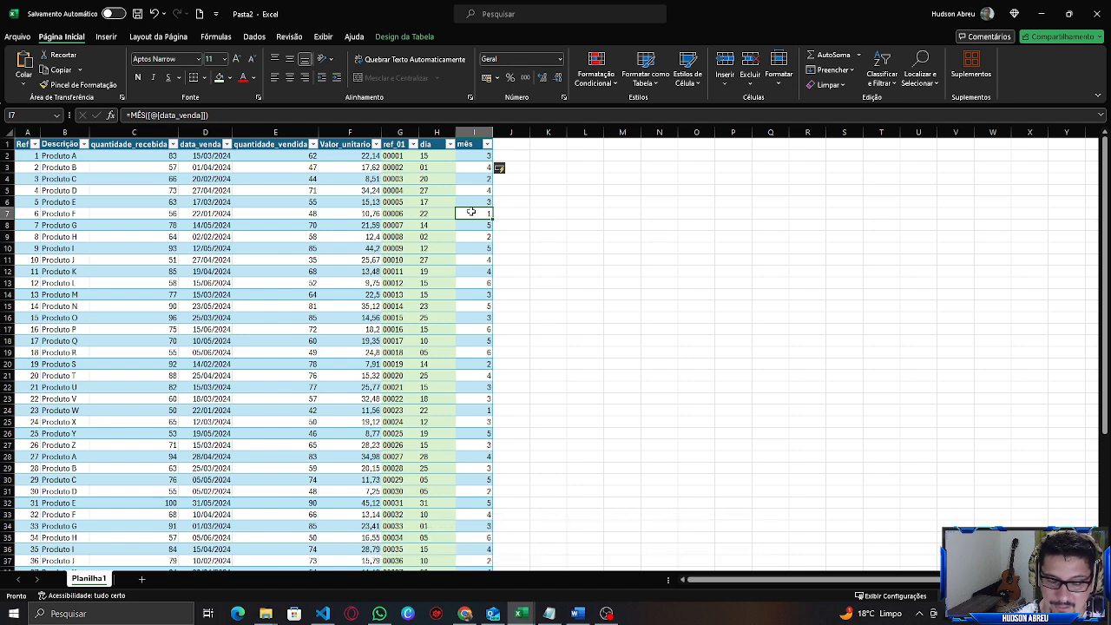
key("ctrl+z")
key("ctrl+z")
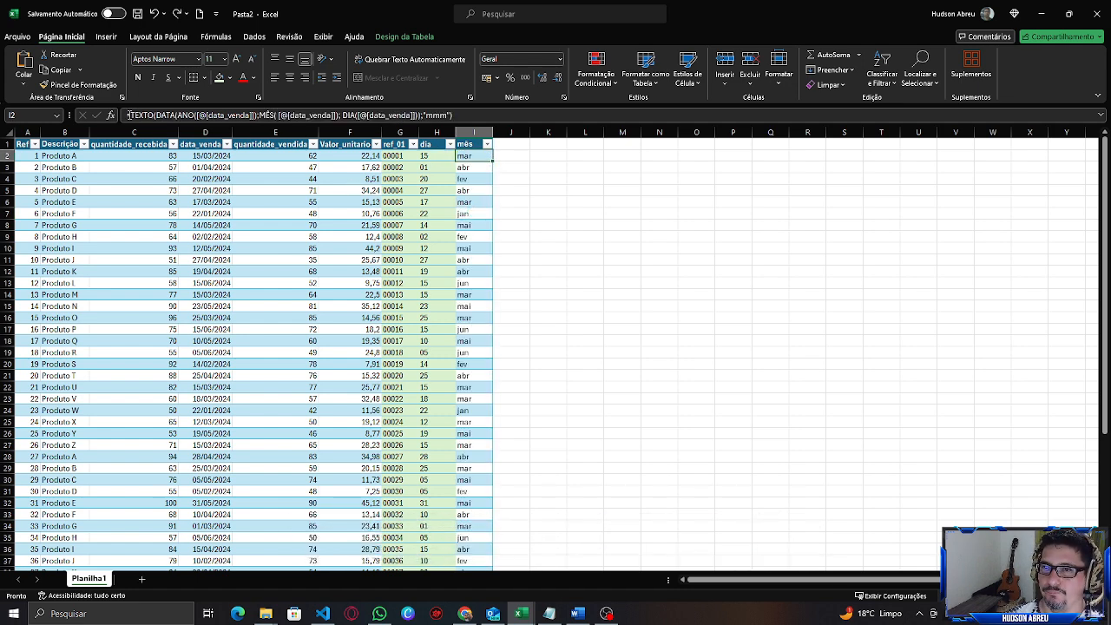
left_click_drag(128, 115, 453, 115)
left_click(486, 190)
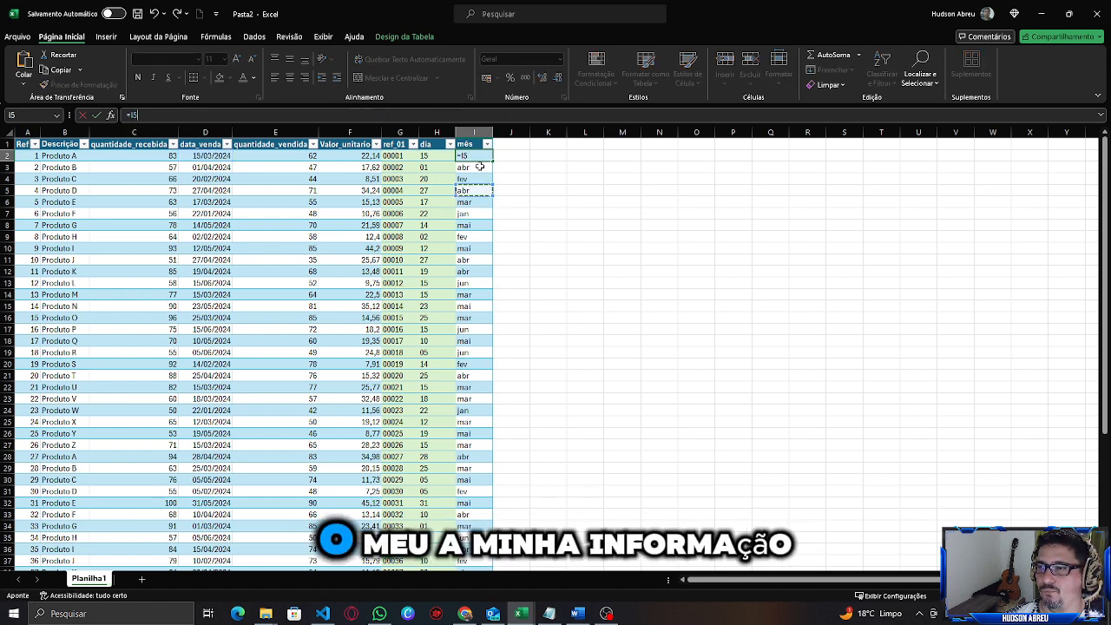
key("Escape")
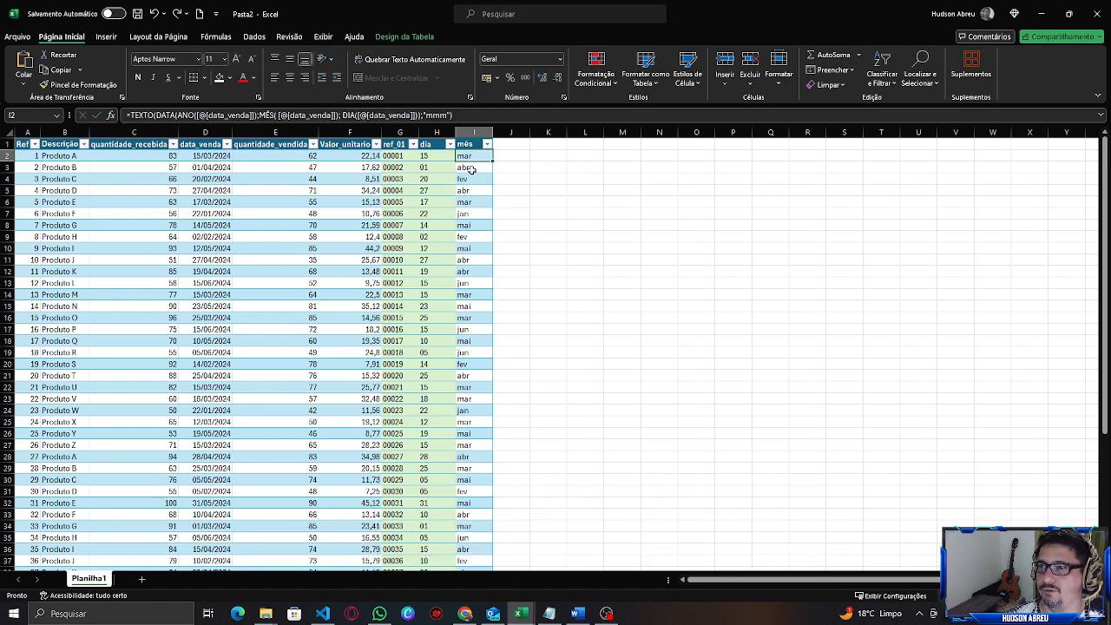
Inspect the month names in several cells of the mês column.
left_click(471, 189)
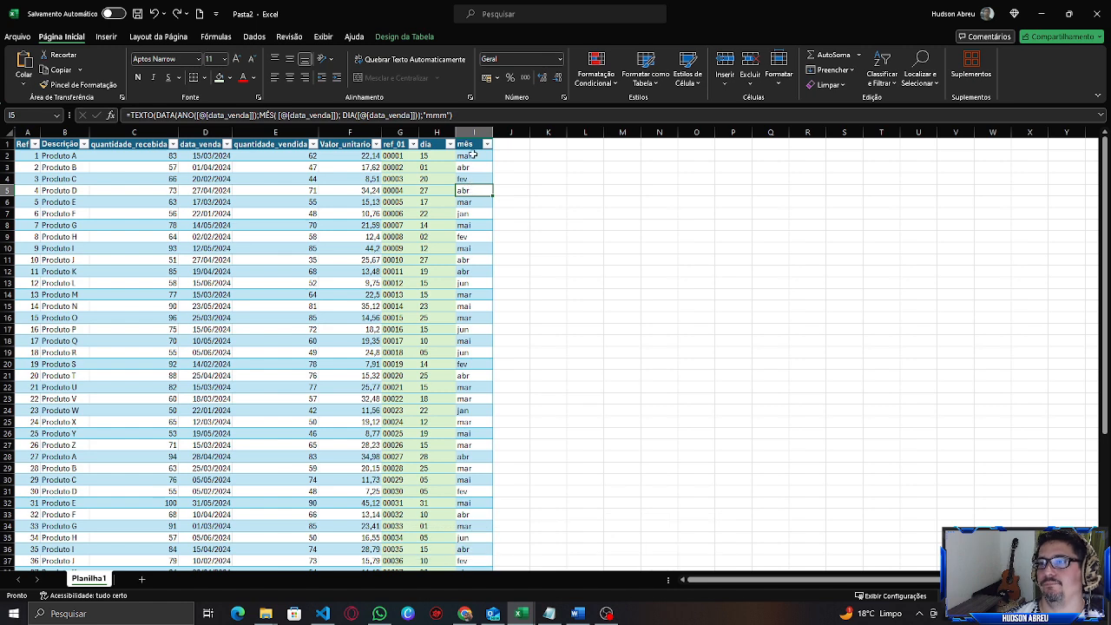
left_click(473, 155)
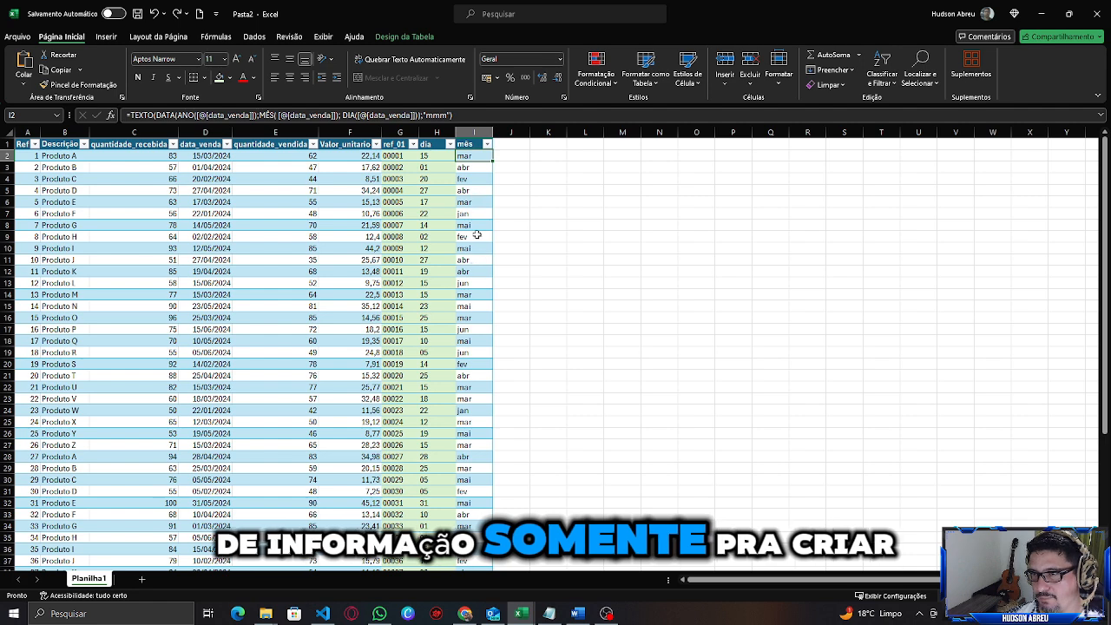
left_click(469, 168)
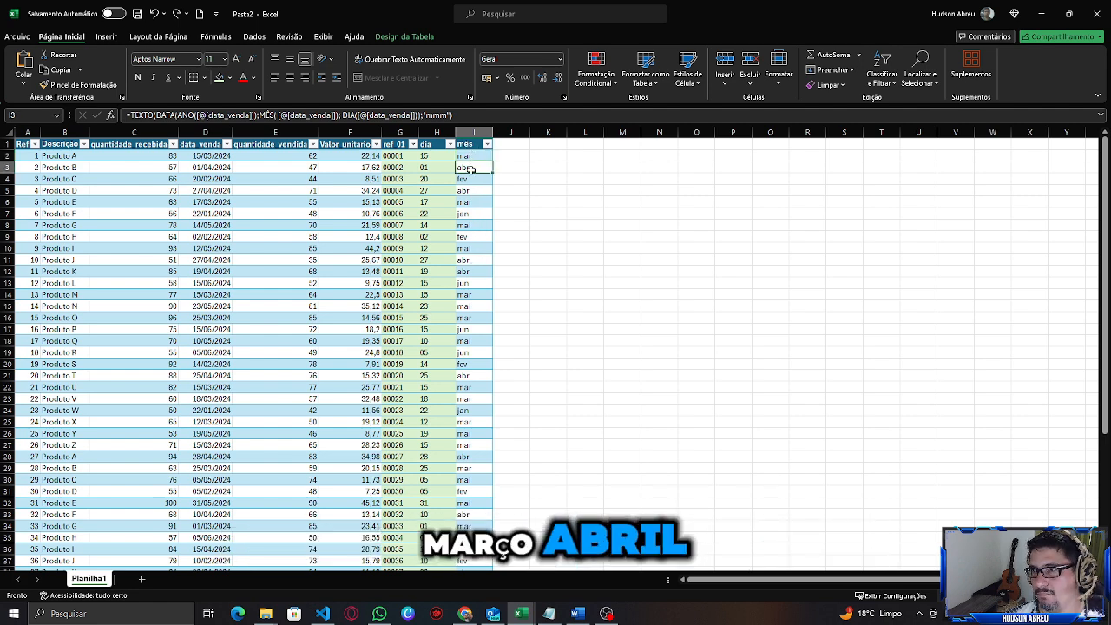
left_click(468, 180)
left_click(467, 214)
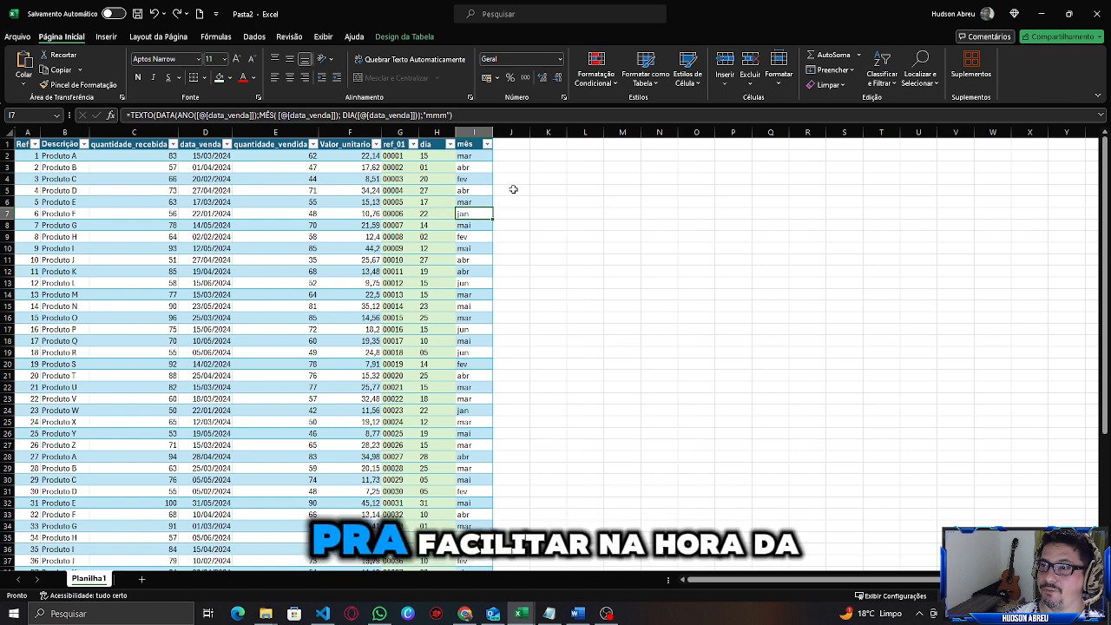
Copy the dia column's formatting onto the whole mês column with Format Painter.
left_click(444, 156)
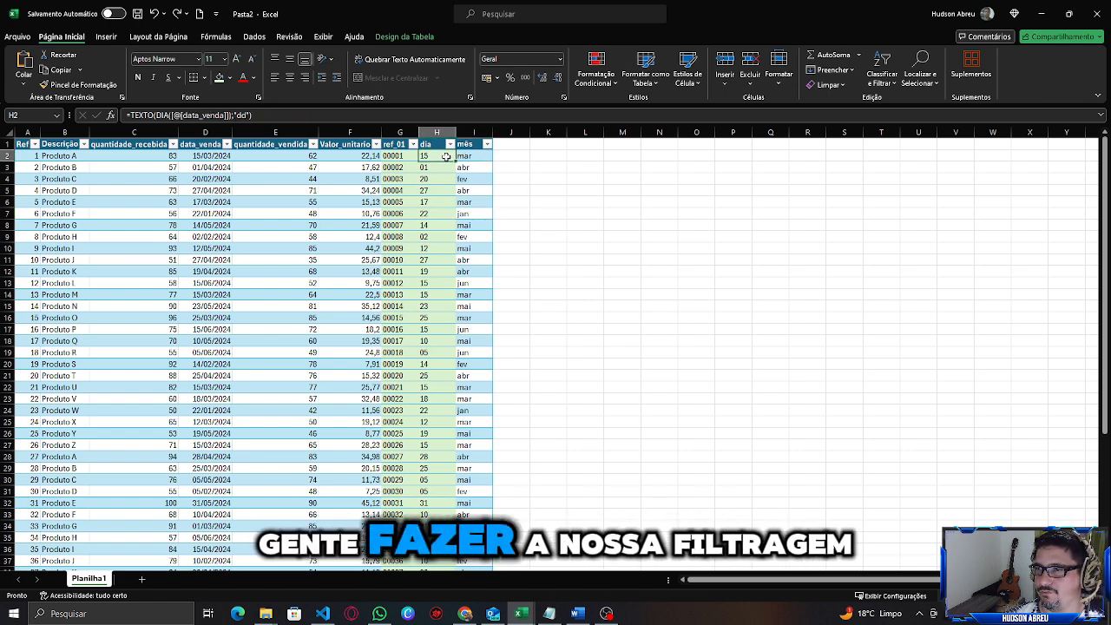
key("ctrl+shift+Down")
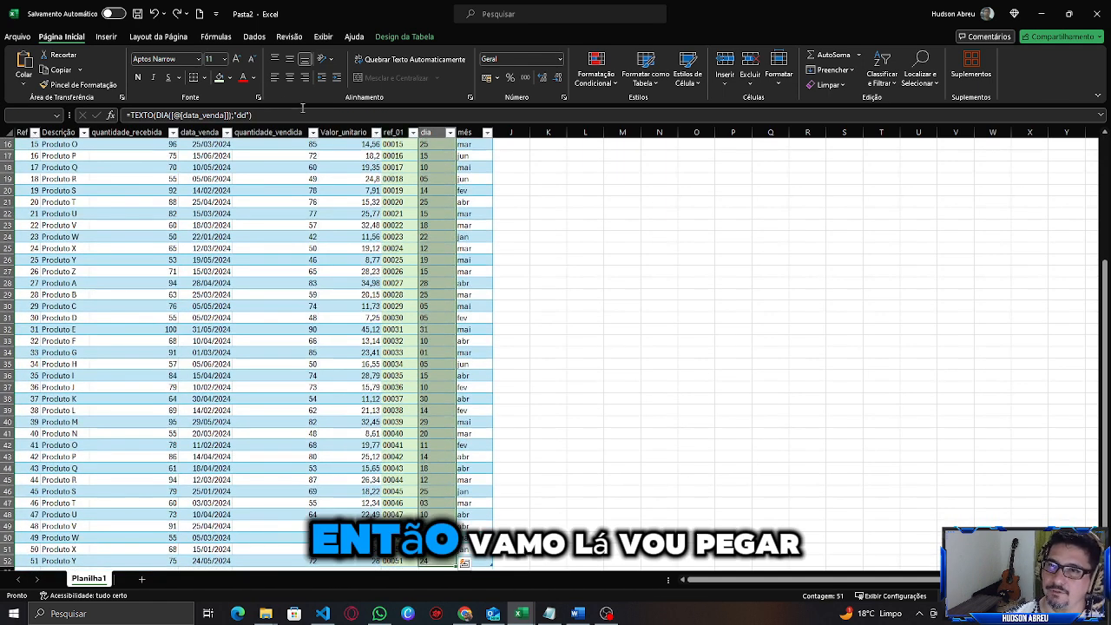
left_click(69, 85)
scroll(477, 189, "up", 5)
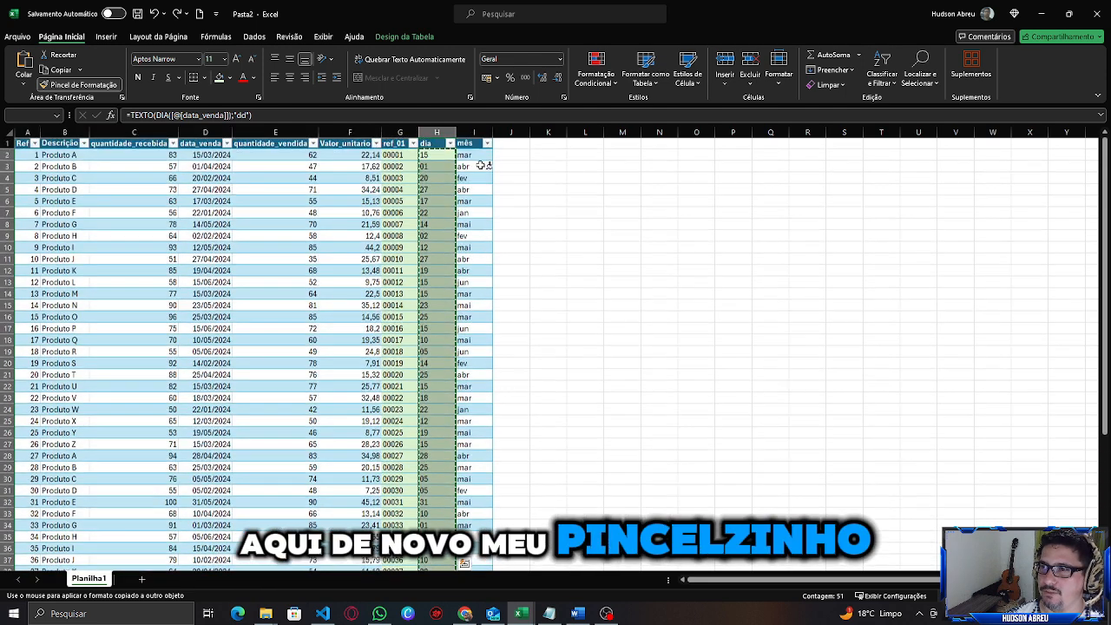
left_click(476, 158)
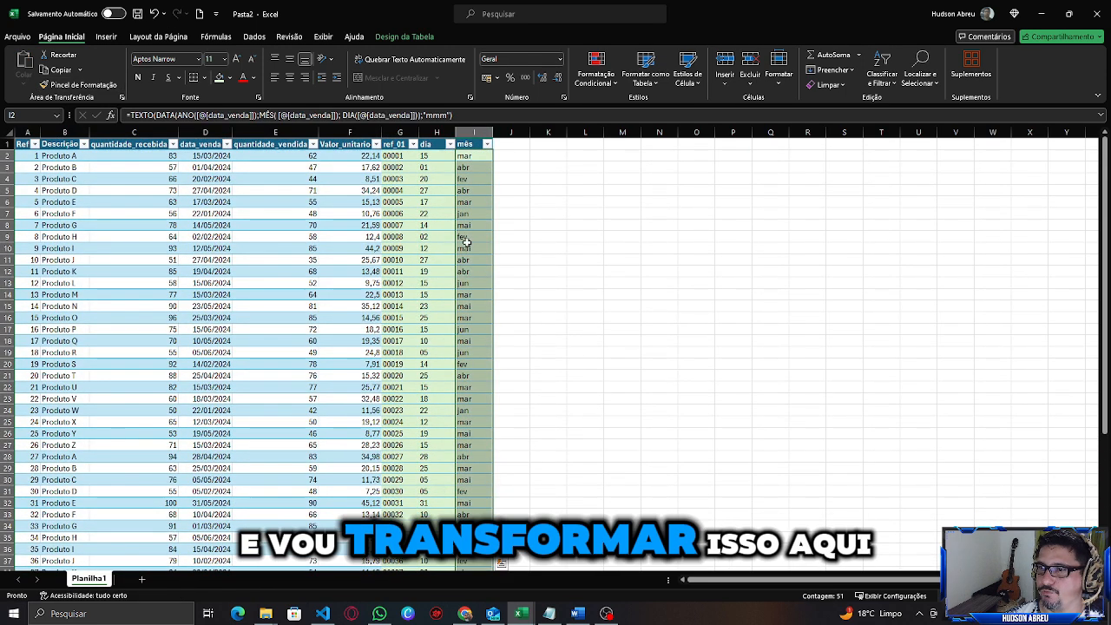
left_click(466, 246)
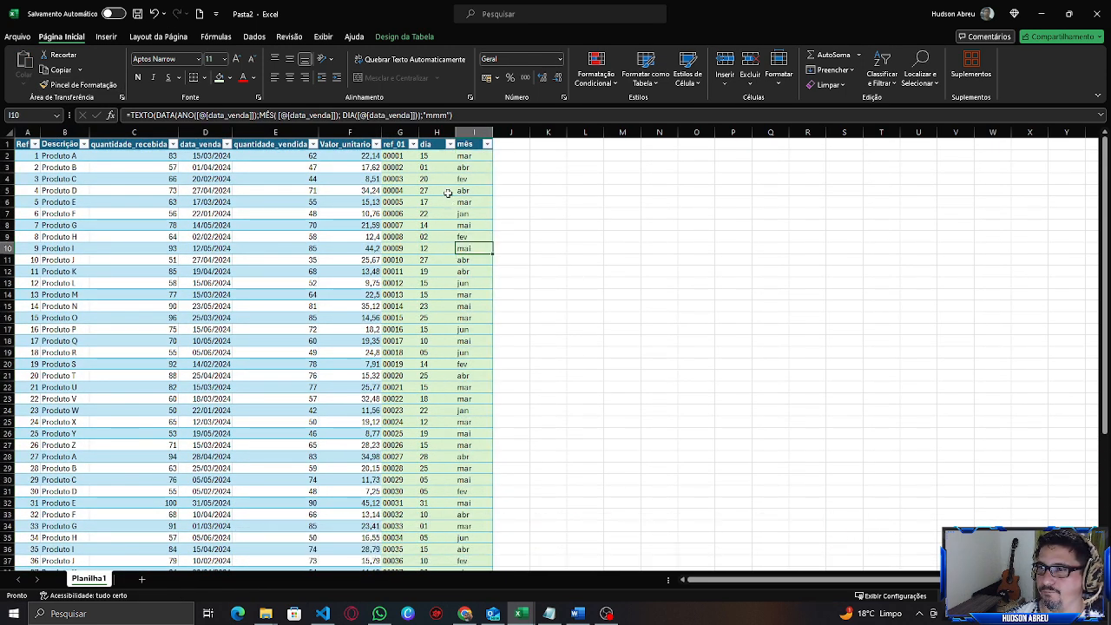
Add a new table column headed ano next to mês.
left_click(511, 144)
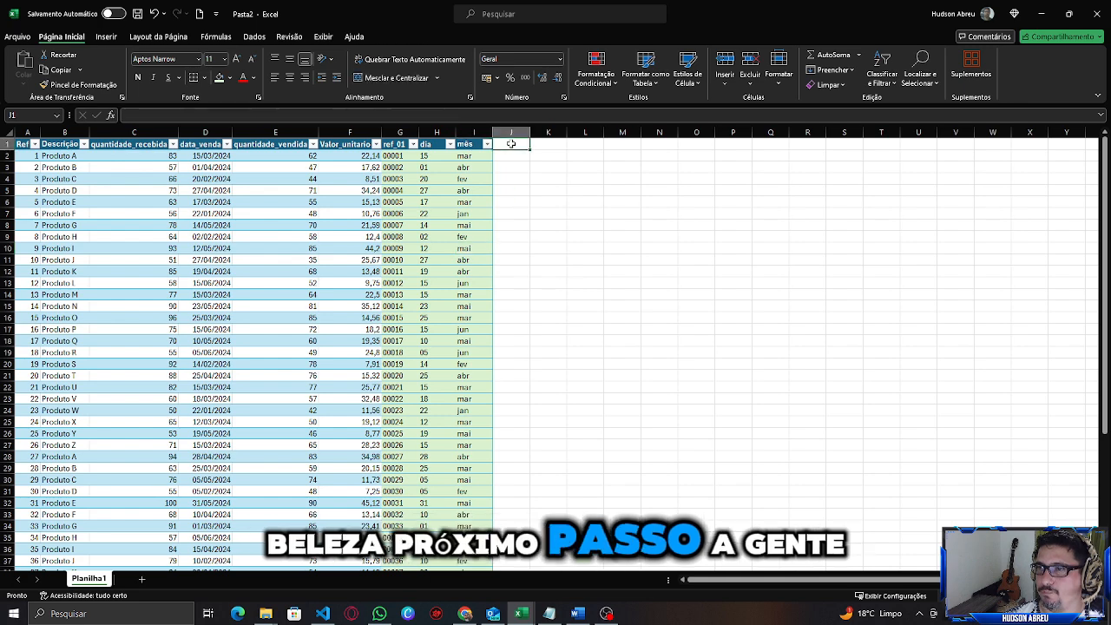
type("a")
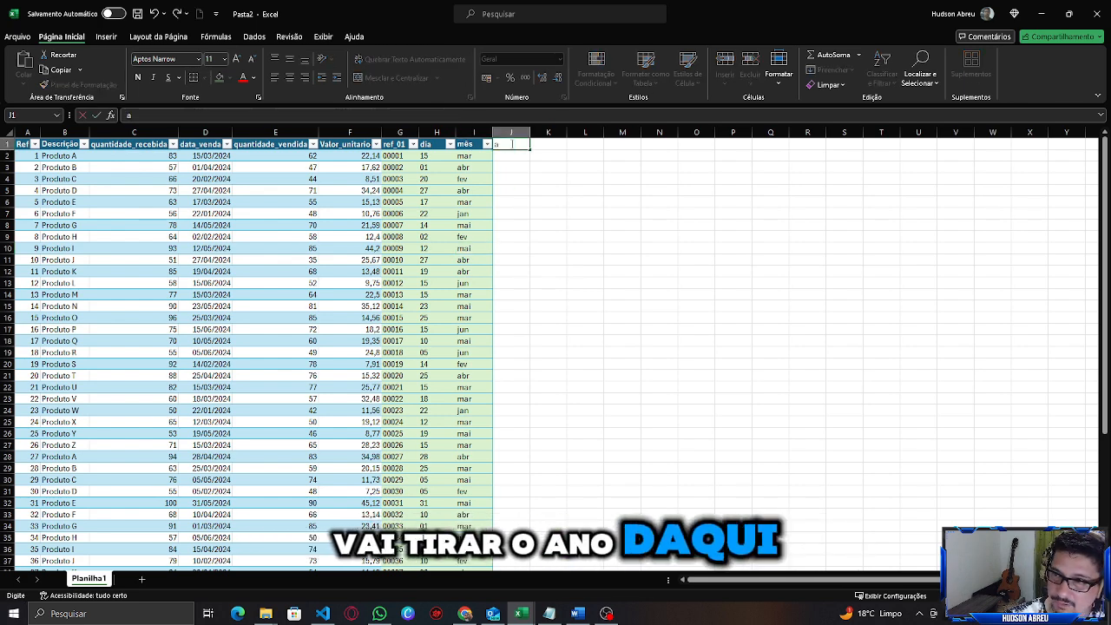
type("no")
key("Return")
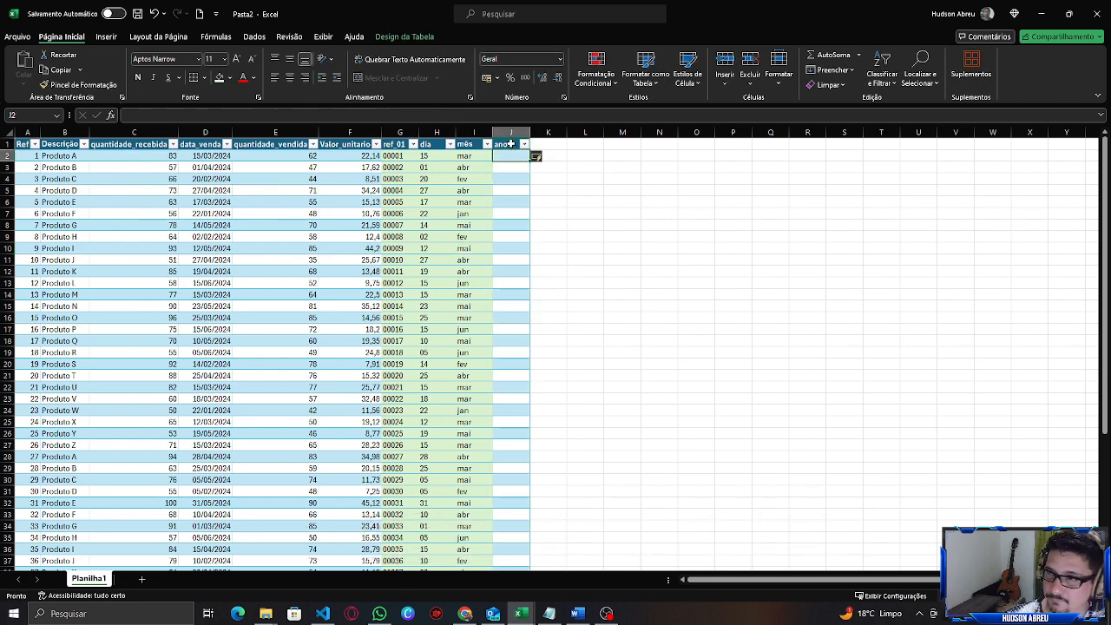
type("=")
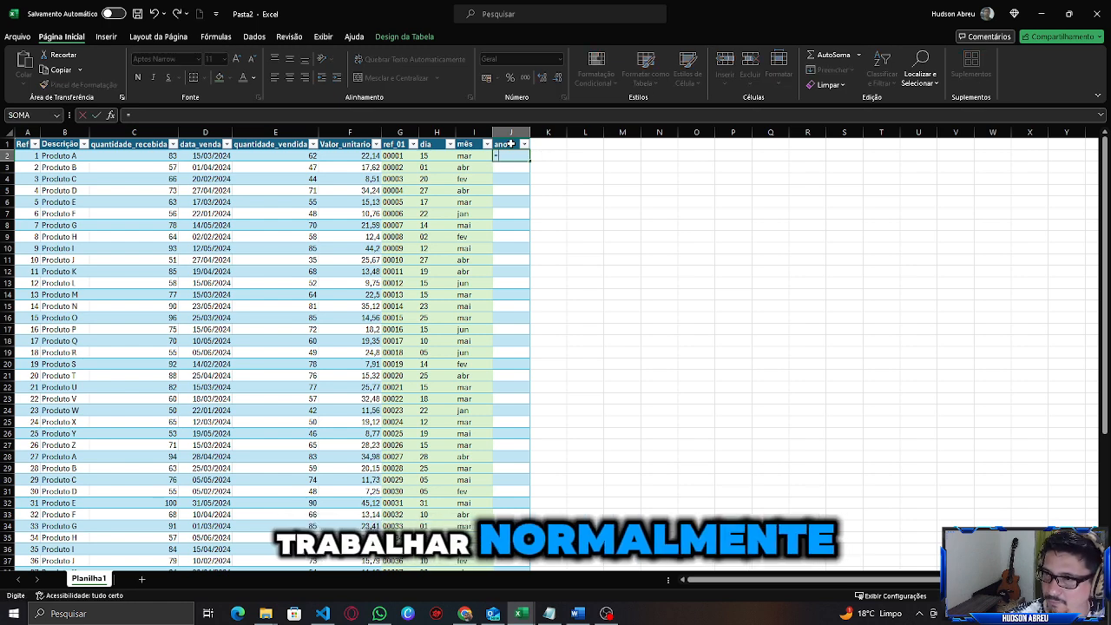
type("an")
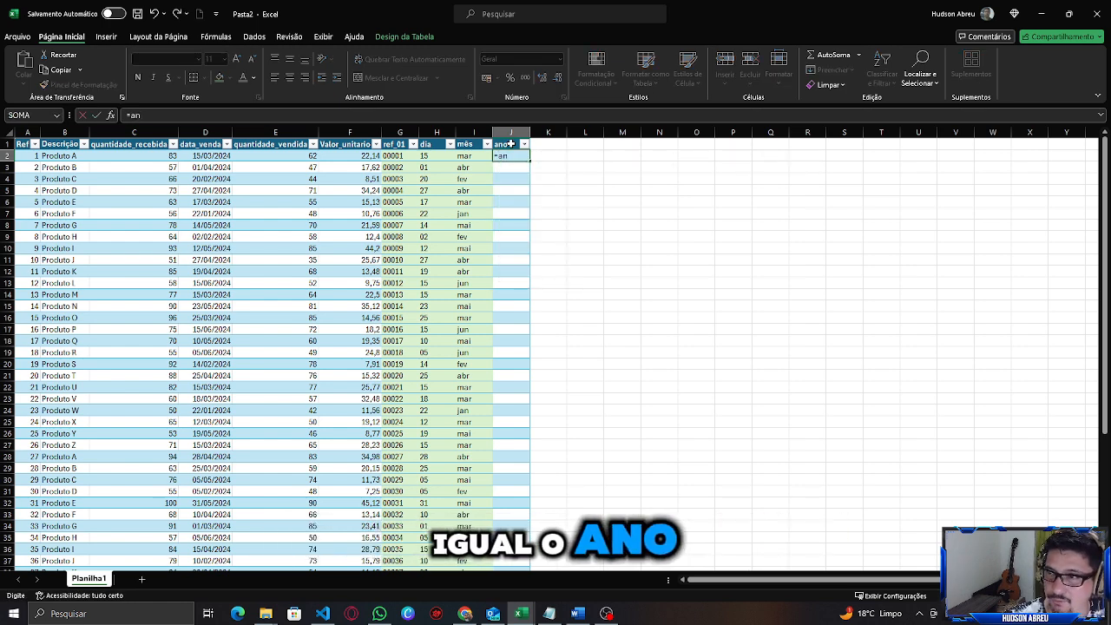
type("o")
key("Tab")
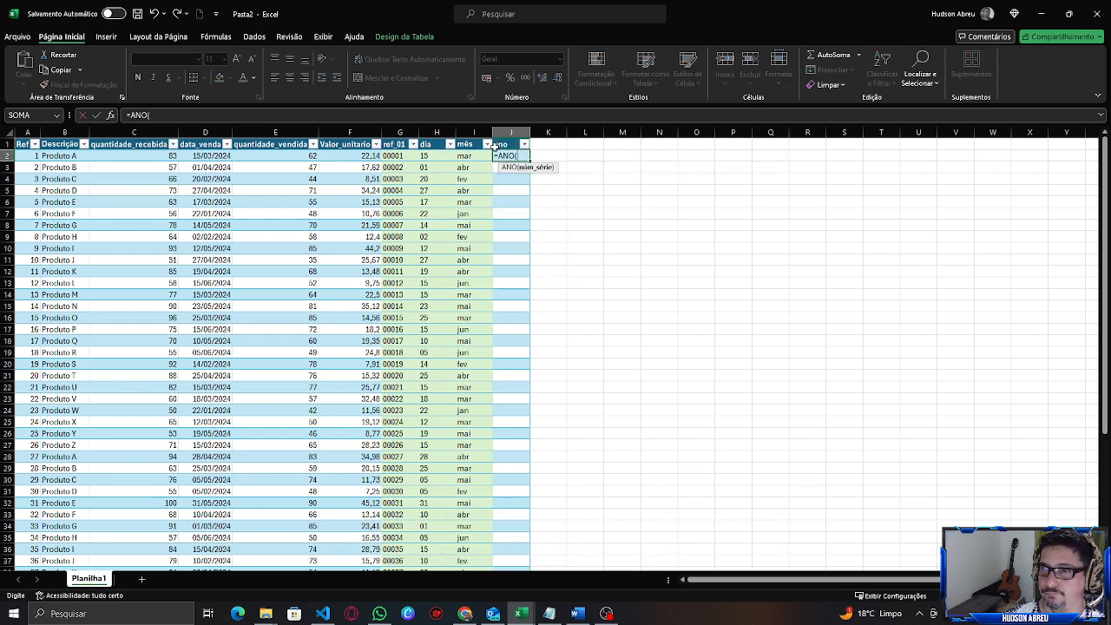
left_click(229, 158)
key("Return")
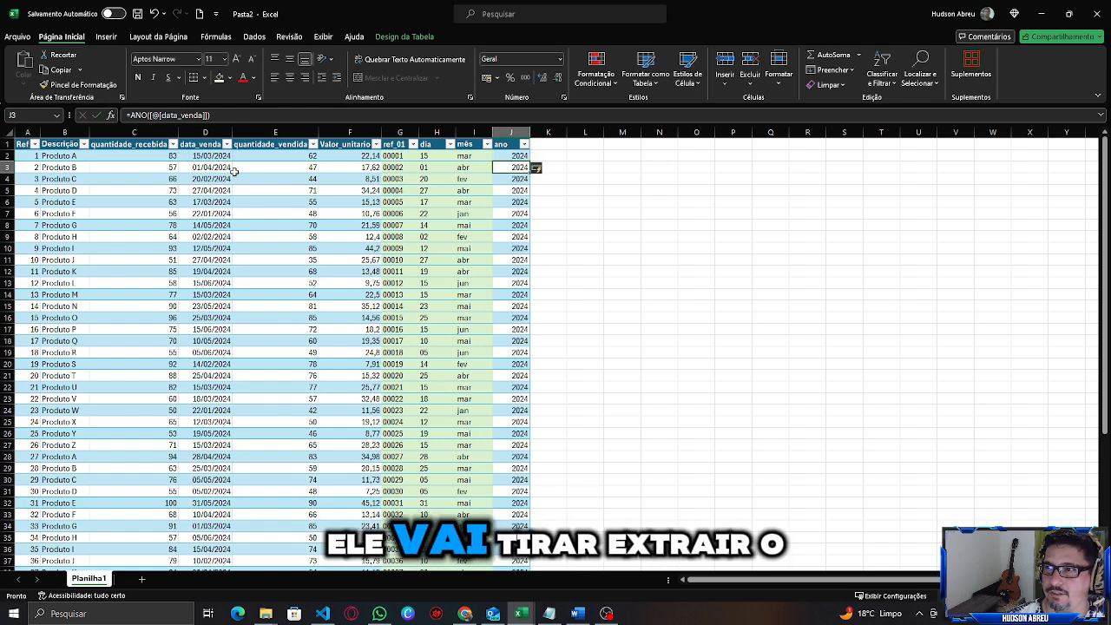
Copy the mês column's formatting onto the ano column with Format Painter.
scroll(525, 298, "down", 3)
scroll(522, 298, "up", 3)
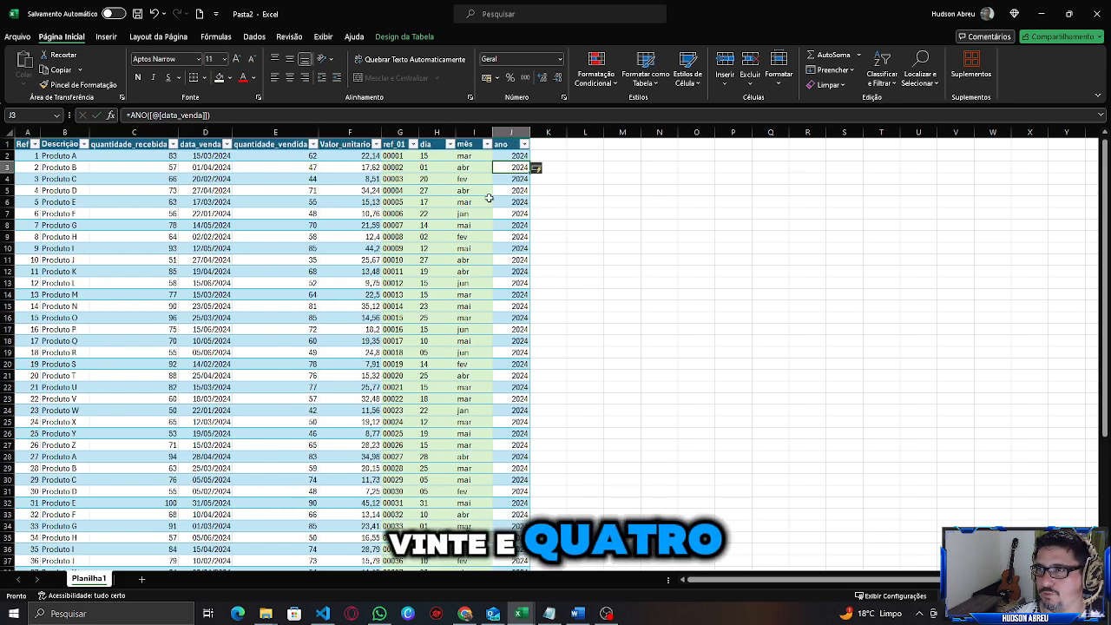
left_click(462, 156)
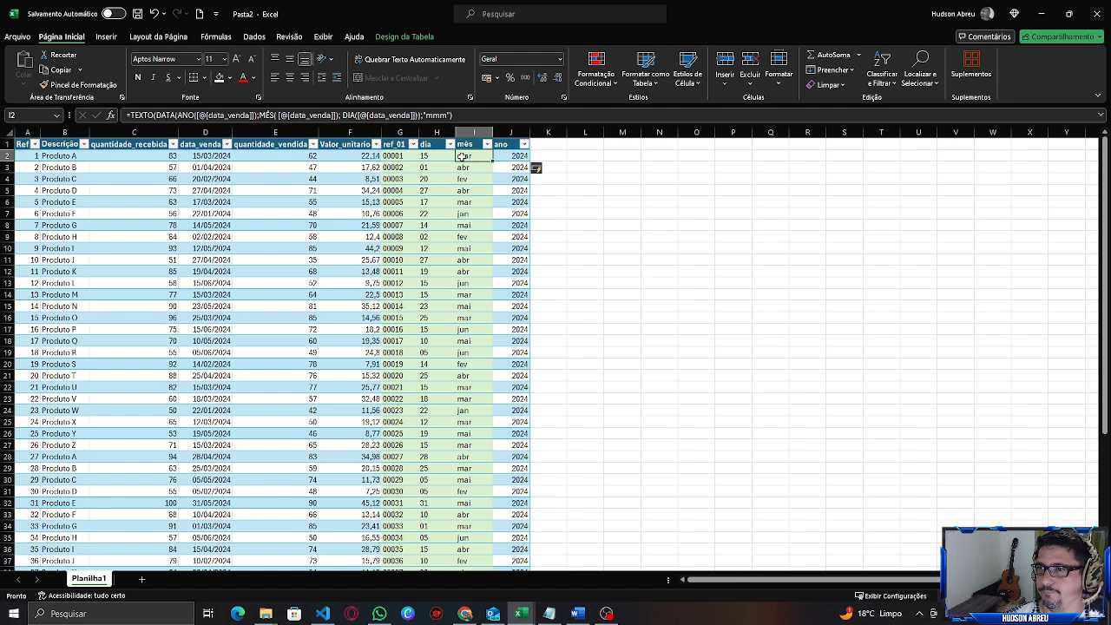
key("ctrl+shift+Down")
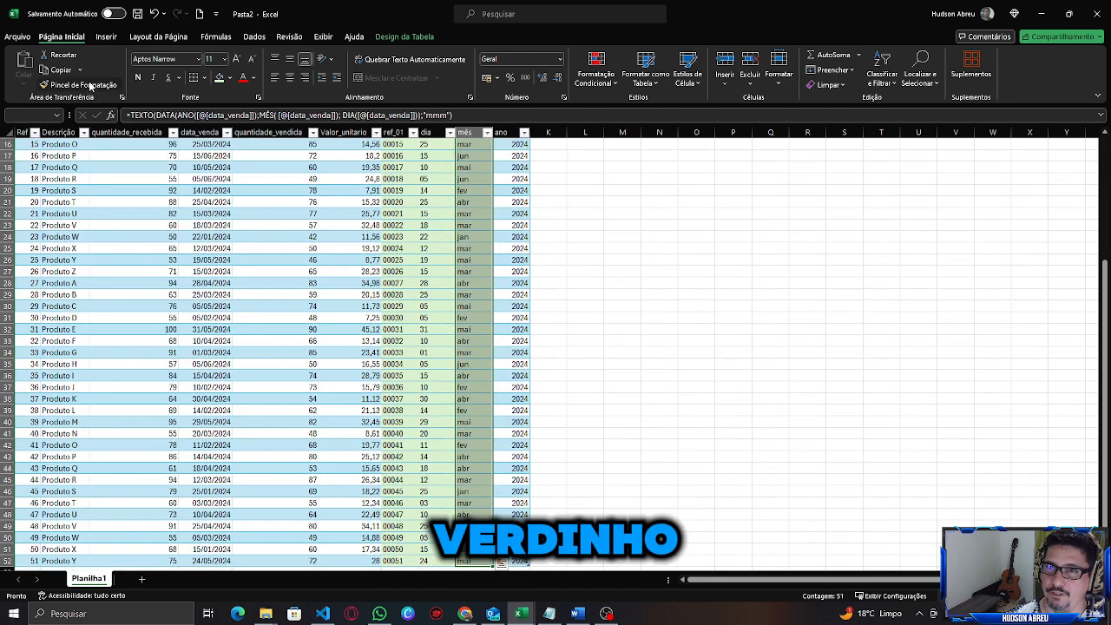
left_click(79, 84)
scroll(572, 270, "up", 5)
left_click(504, 156)
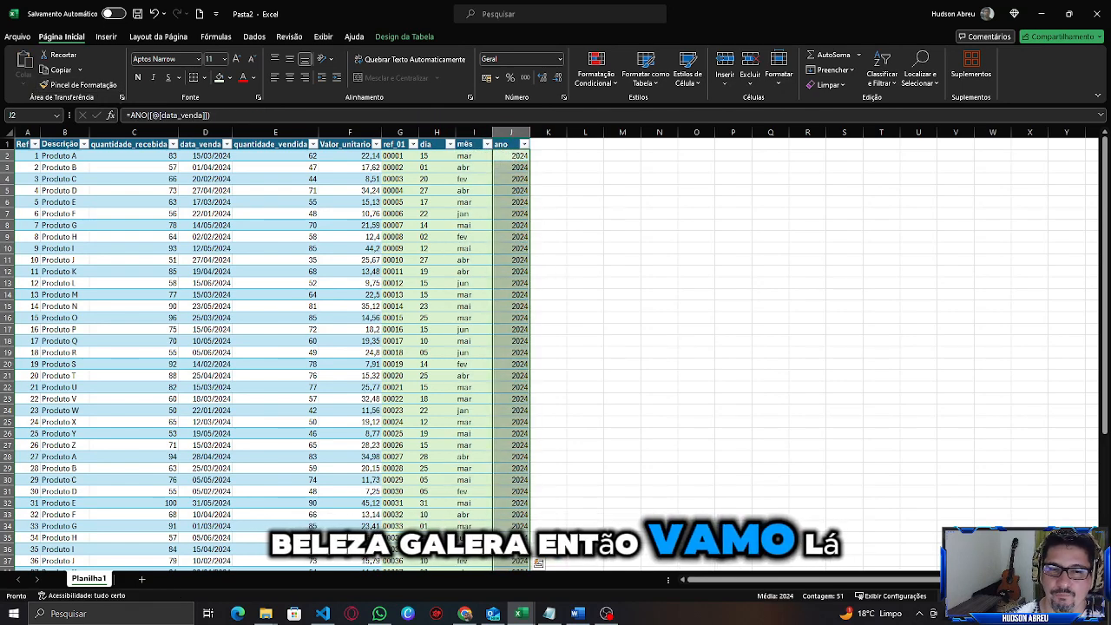
left_click(510, 156)
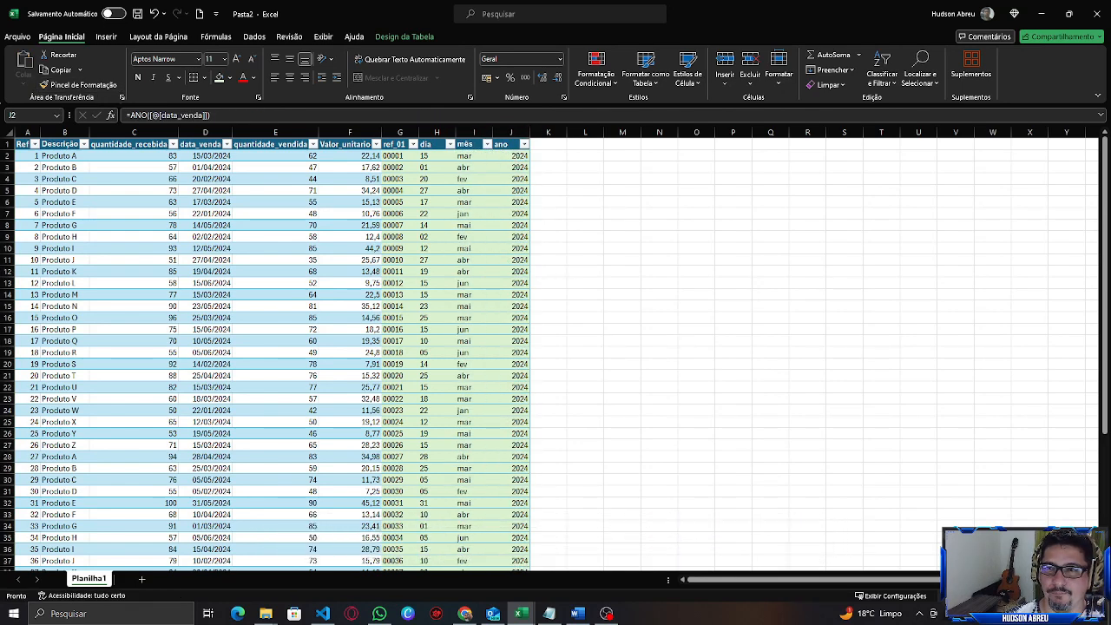
Review the ref_01, dia, mês and ano helper columns.
left_click(395, 156)
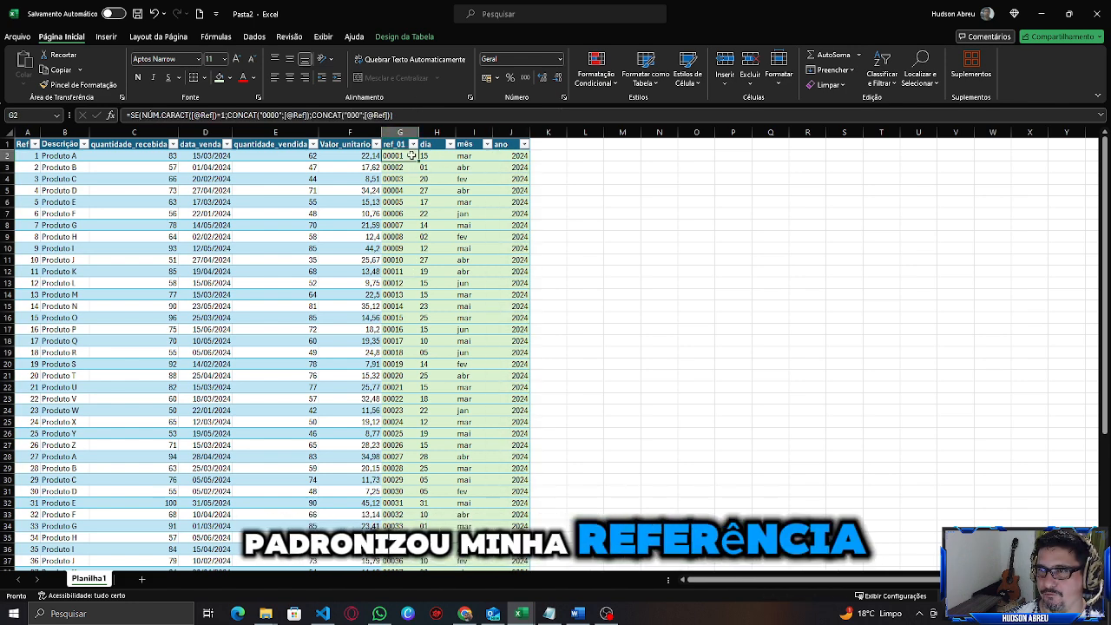
left_click(433, 130)
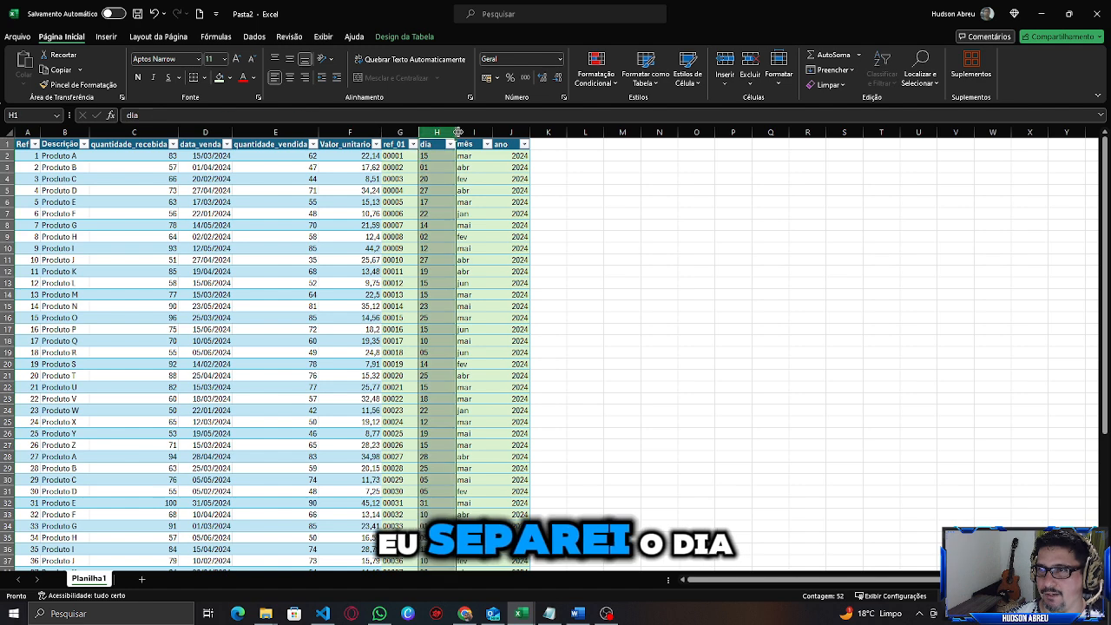
left_click(473, 131)
left_click(511, 131)
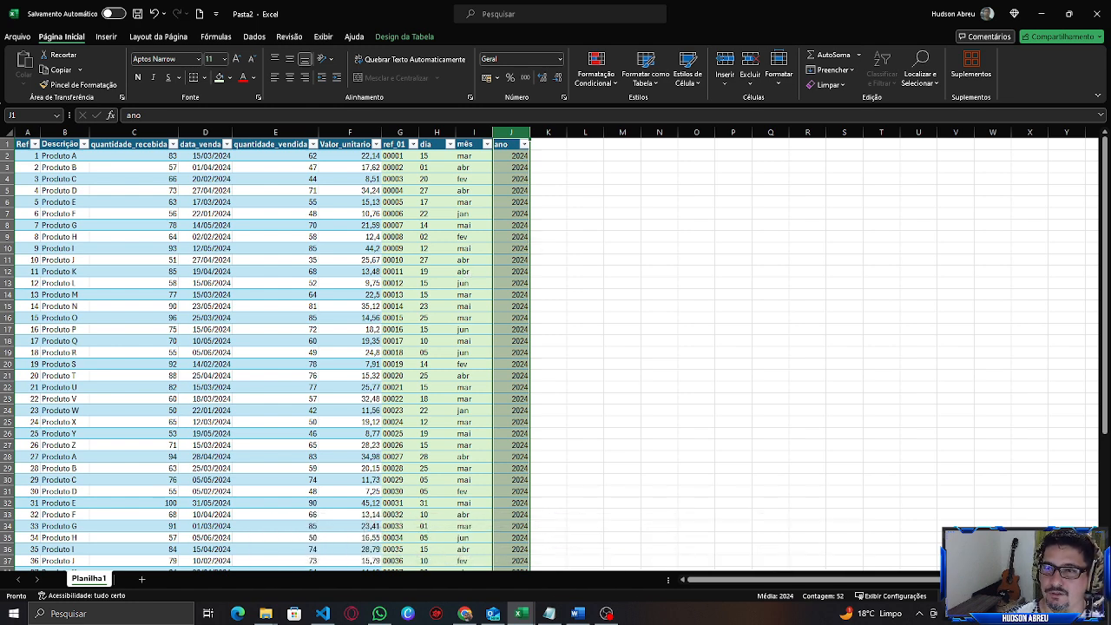
Add a new table column headed valor_tt after ano and autofit its width.
left_click(548, 144)
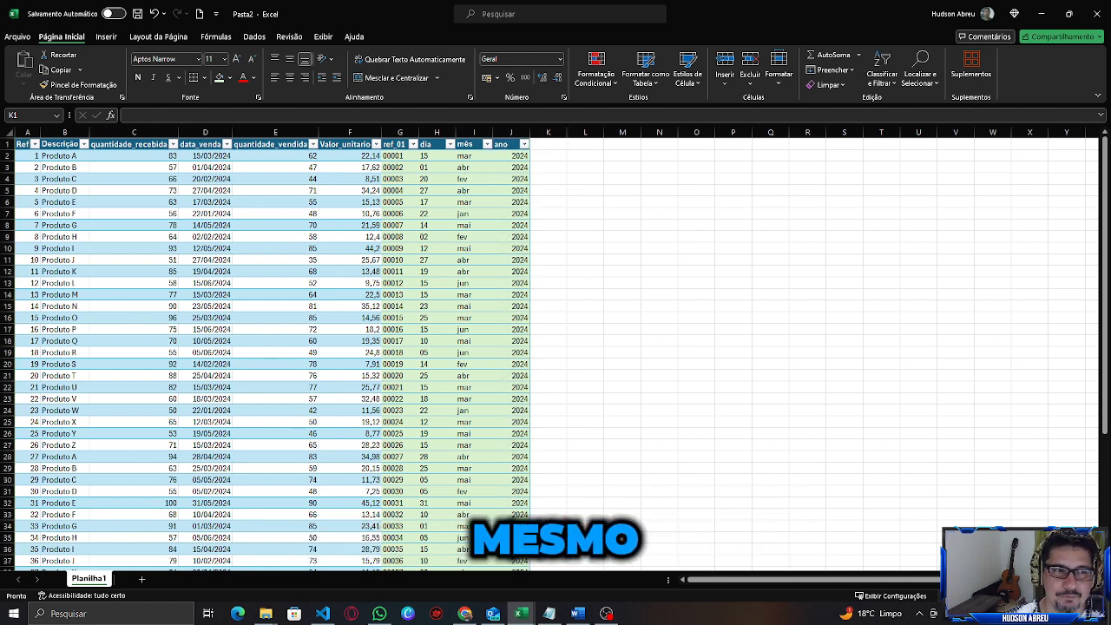
left_click(539, 145)
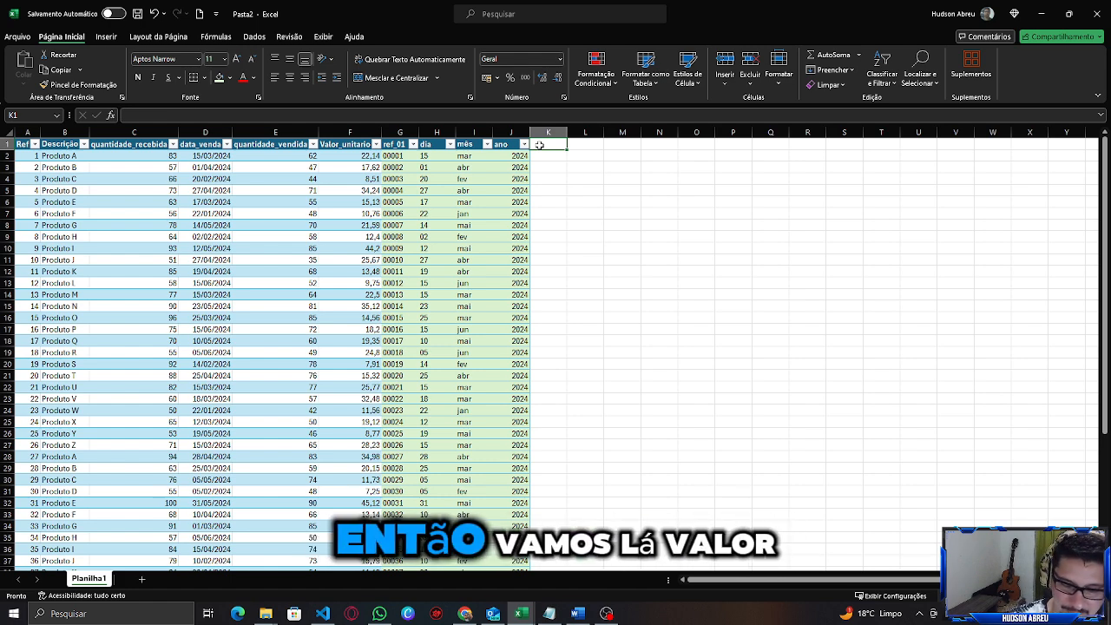
type("Valo")
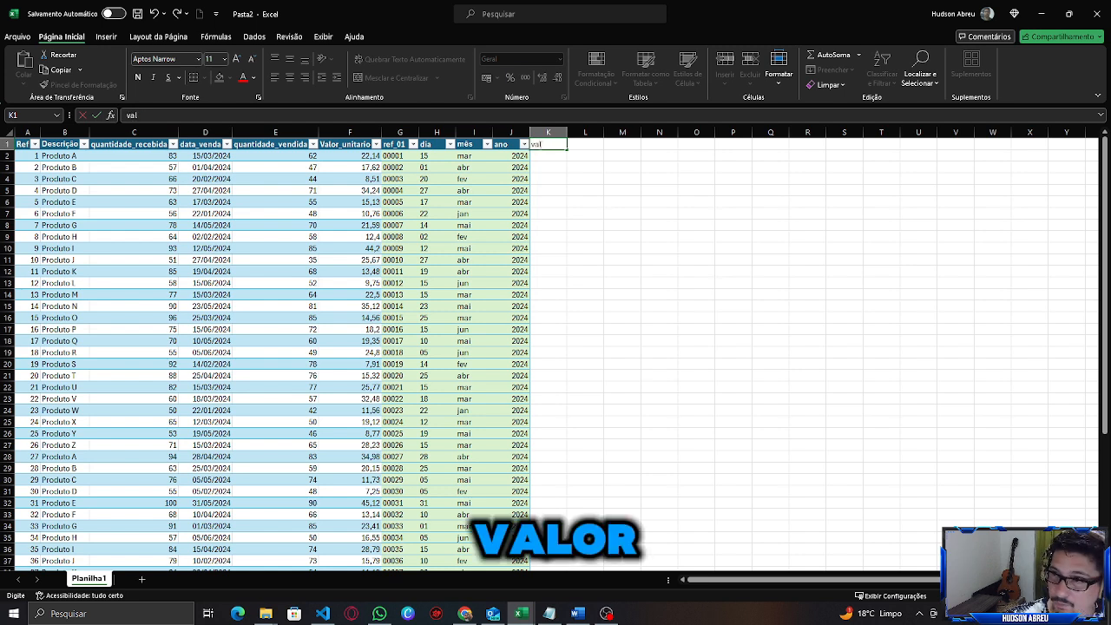
type("or_")
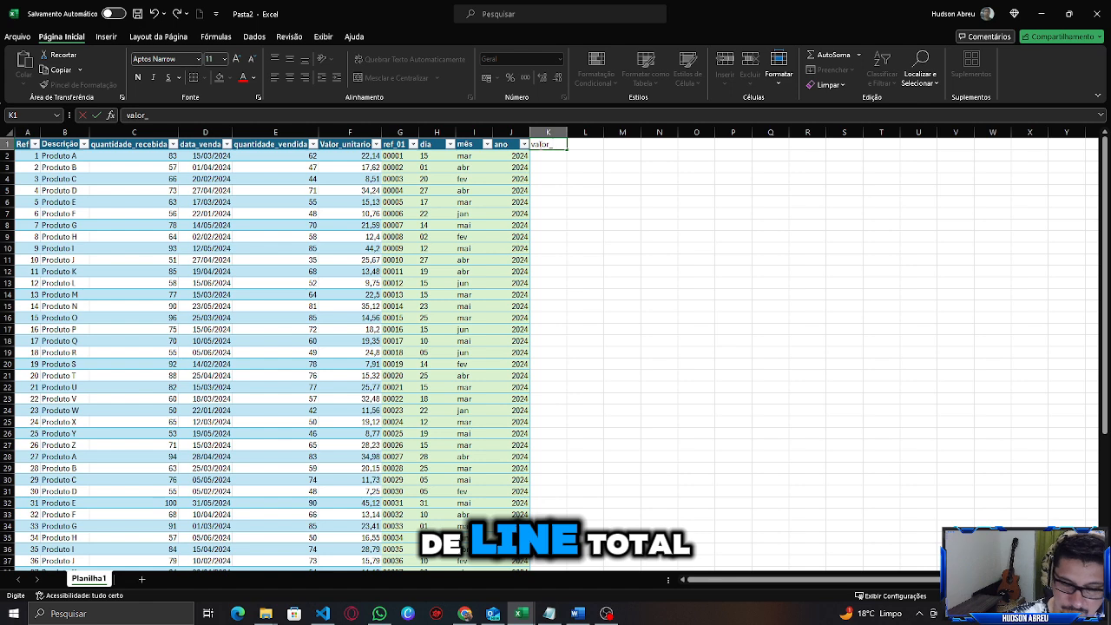
type("total")
key("Return")
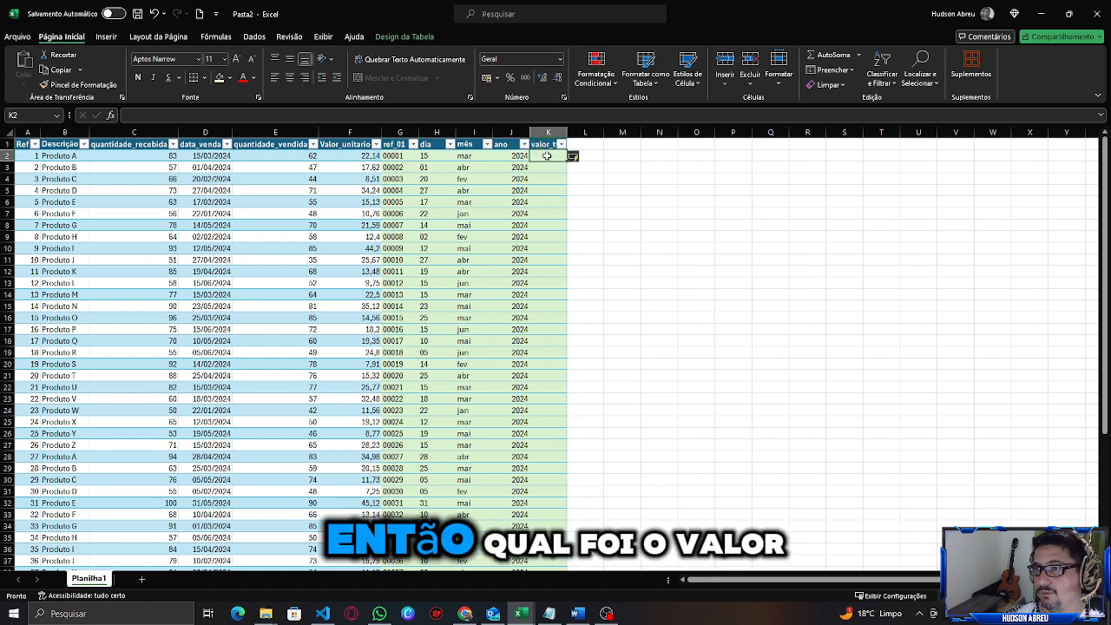
double_click(566, 131)
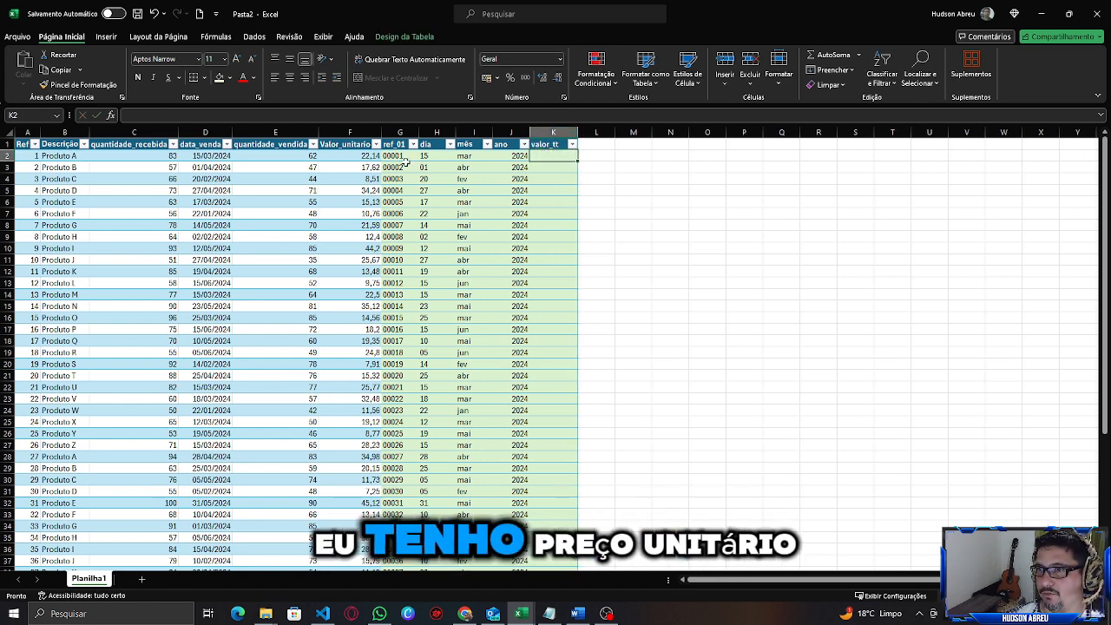
Enter =[@[Valor_unitario]]*[@[quantidade_vendida]] in the first valor_tt cell to fill the column.
left_click(297, 157)
left_click(365, 157)
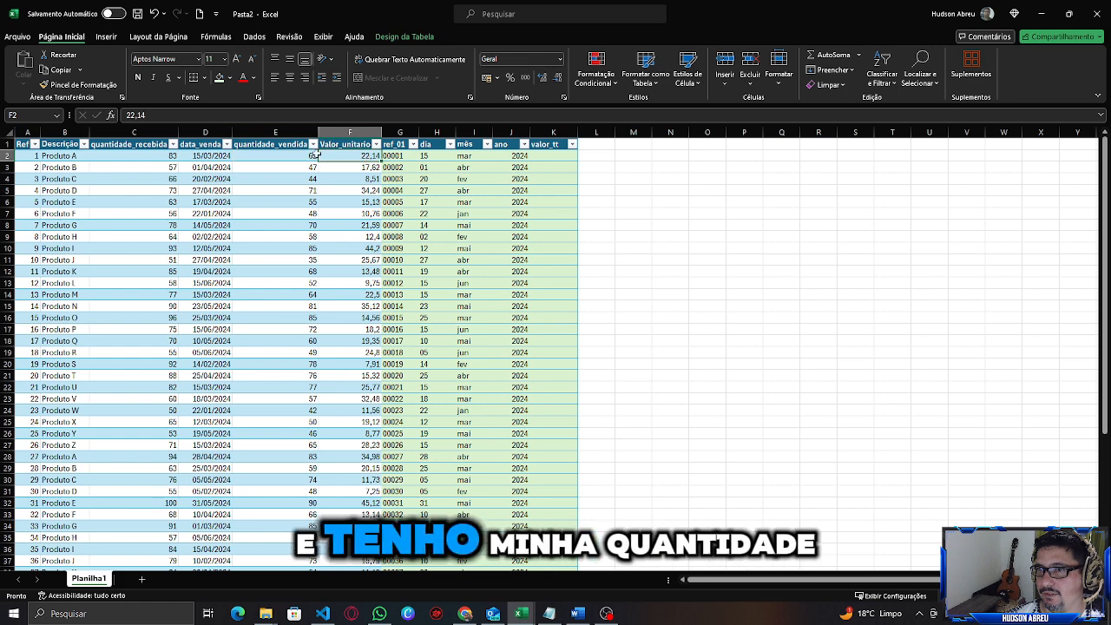
left_click(549, 155)
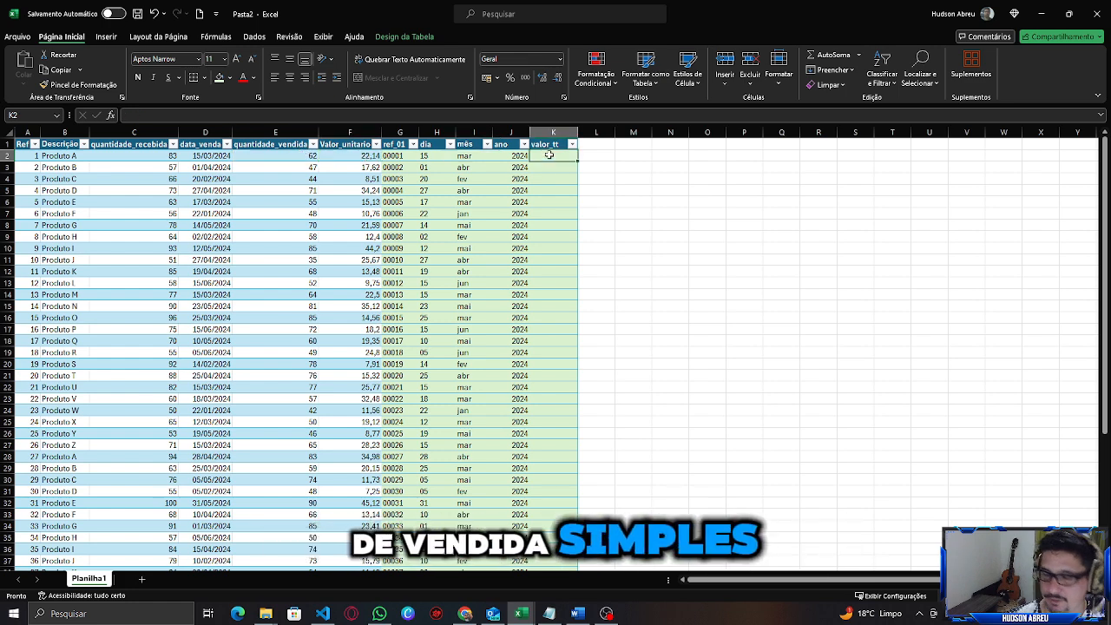
type("=")
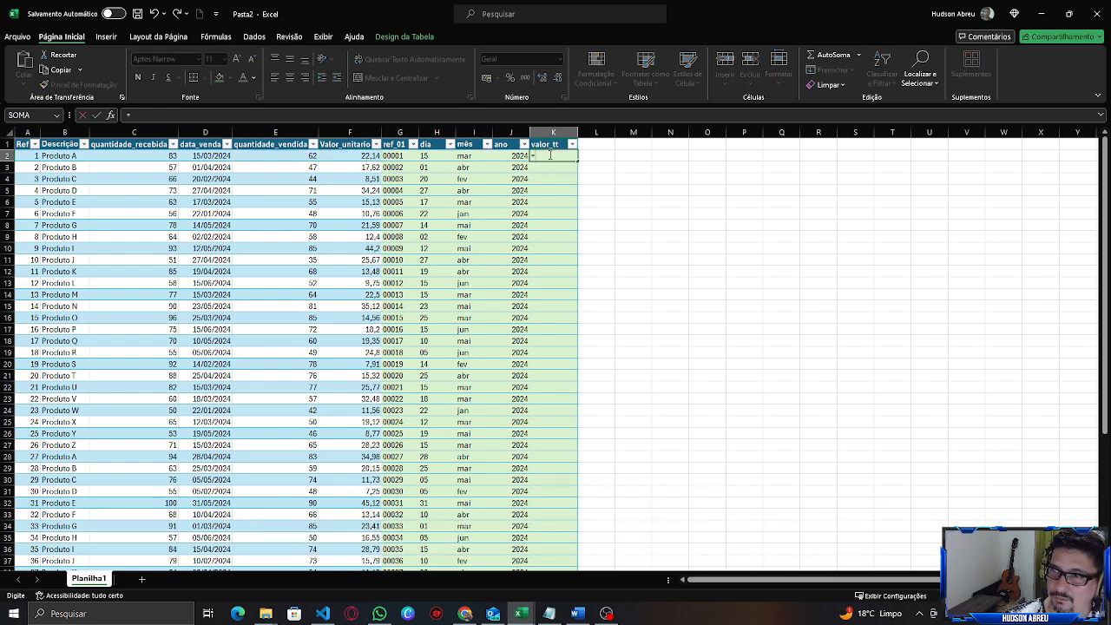
key("Left")
key("Left")
key("Left")
key("Left")
key("Left")
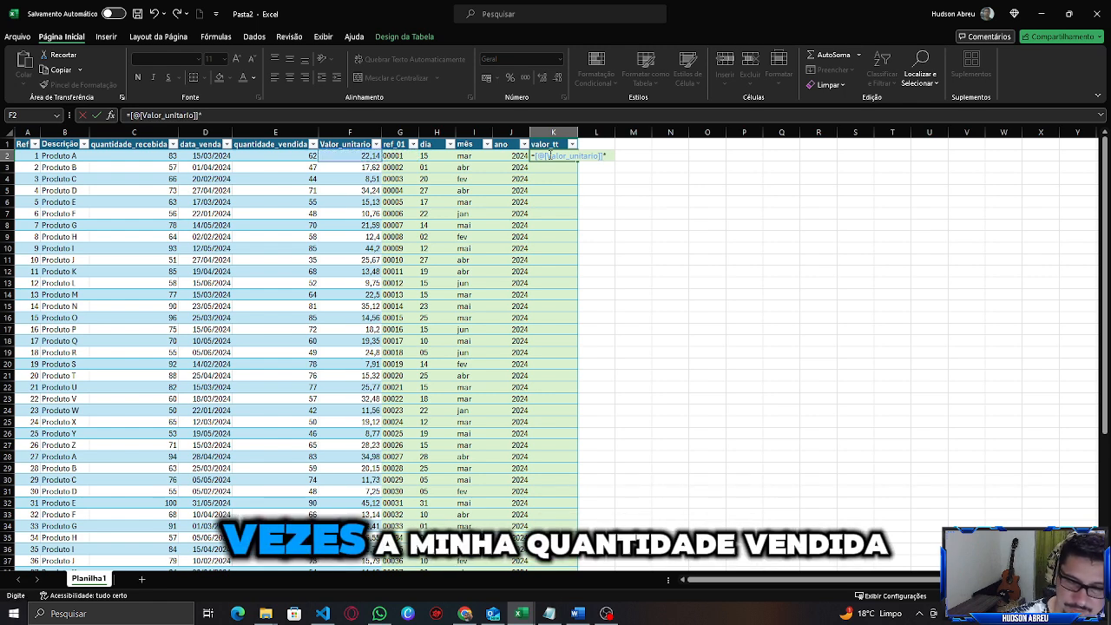
type("*")
key("Left")
key("Left")
key("Left")
key("Left")
key("Left")
key("Left")
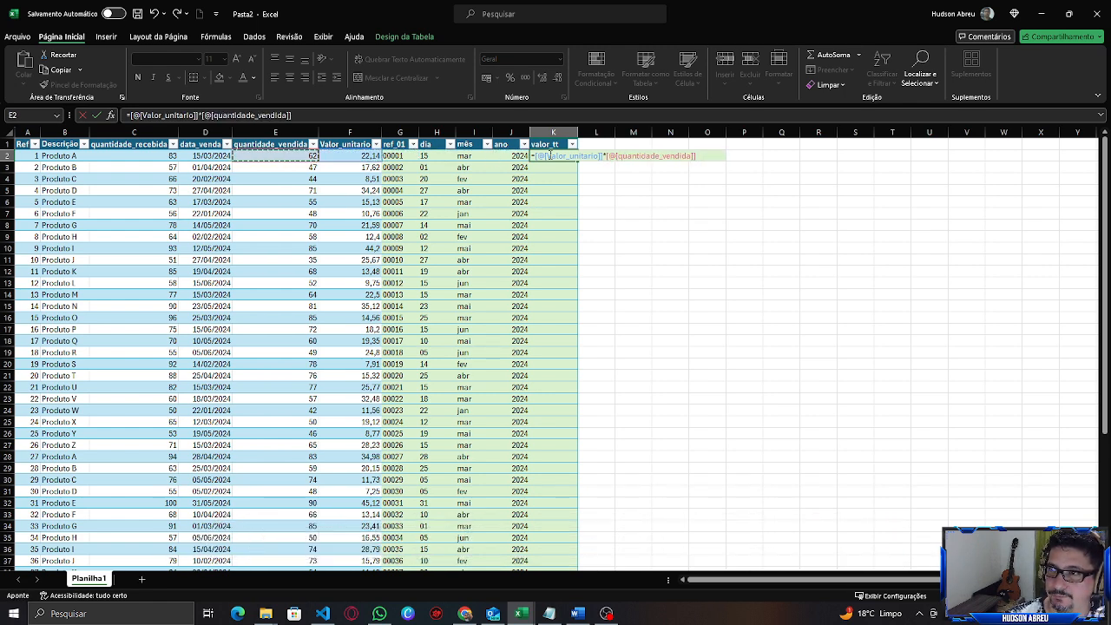
key("Return")
left_click(555, 153)
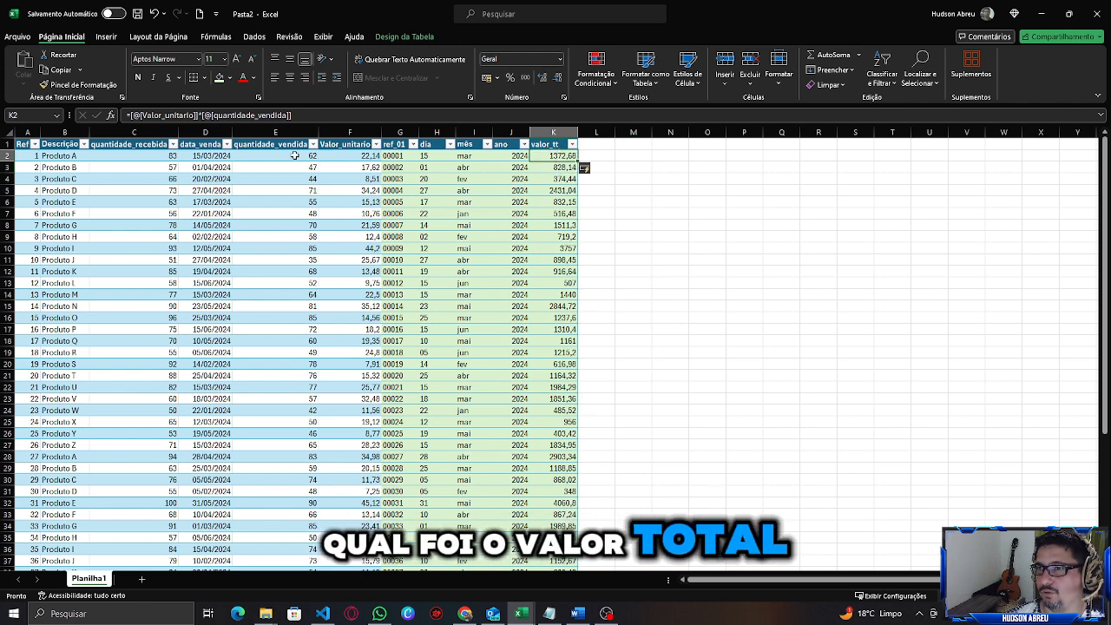
Apply the Accounting number format to the whole valor_tt column.
left_click(550, 132)
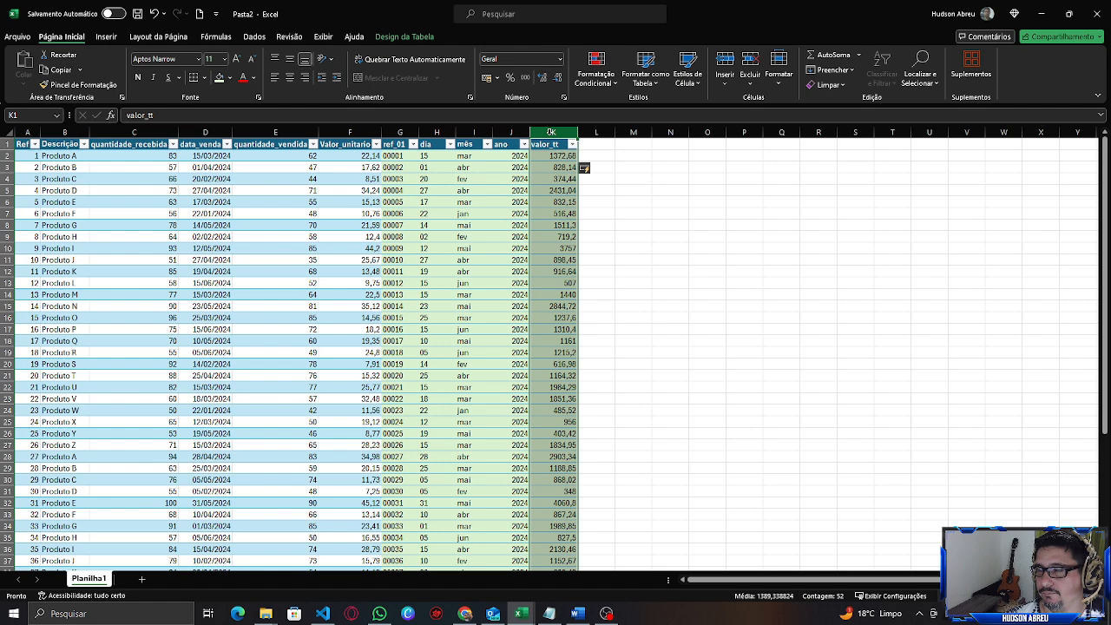
left_click(555, 156)
left_click(551, 130)
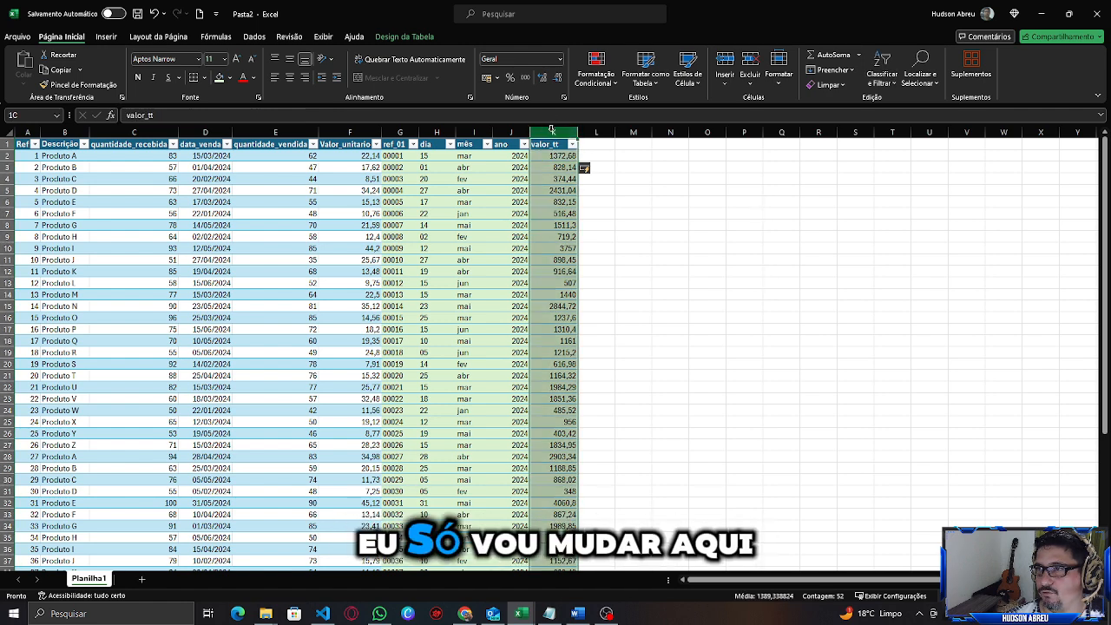
left_click(488, 78)
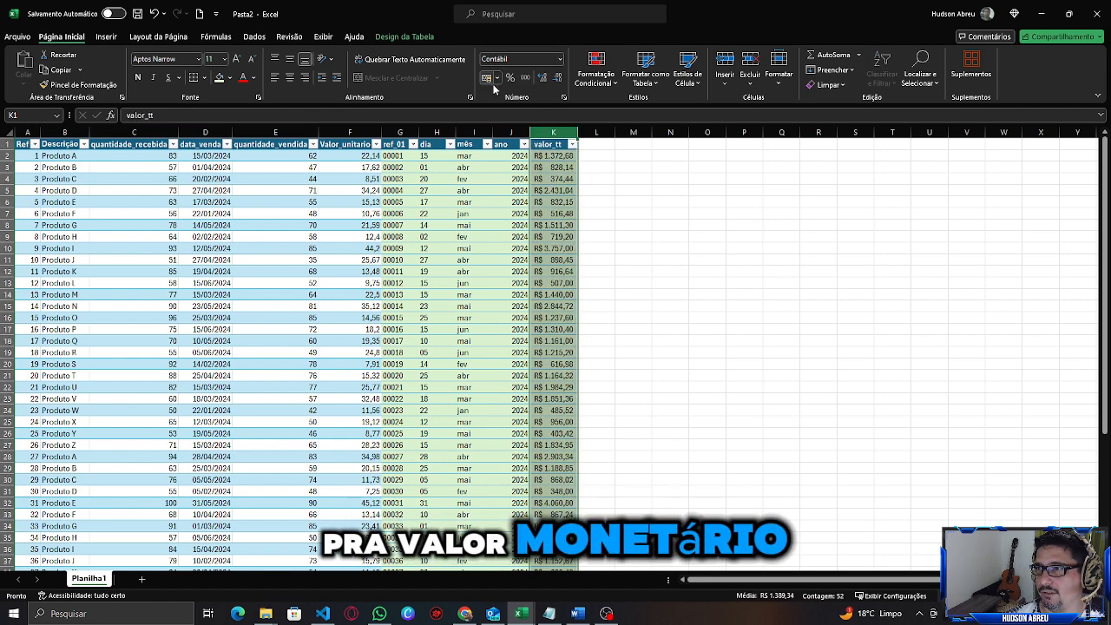
Add a new table column headed estoque_atual after valor_tt.
left_click(562, 191)
scroll(549, 206, "down", 2)
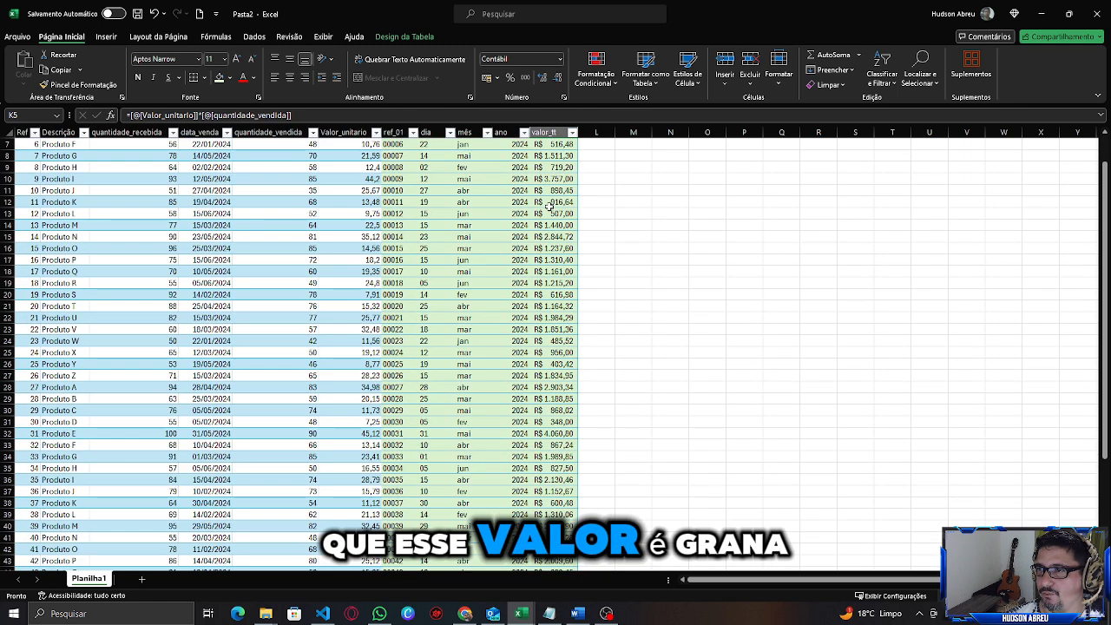
scroll(548, 205, "down", 2)
scroll(546, 230, "up", 4)
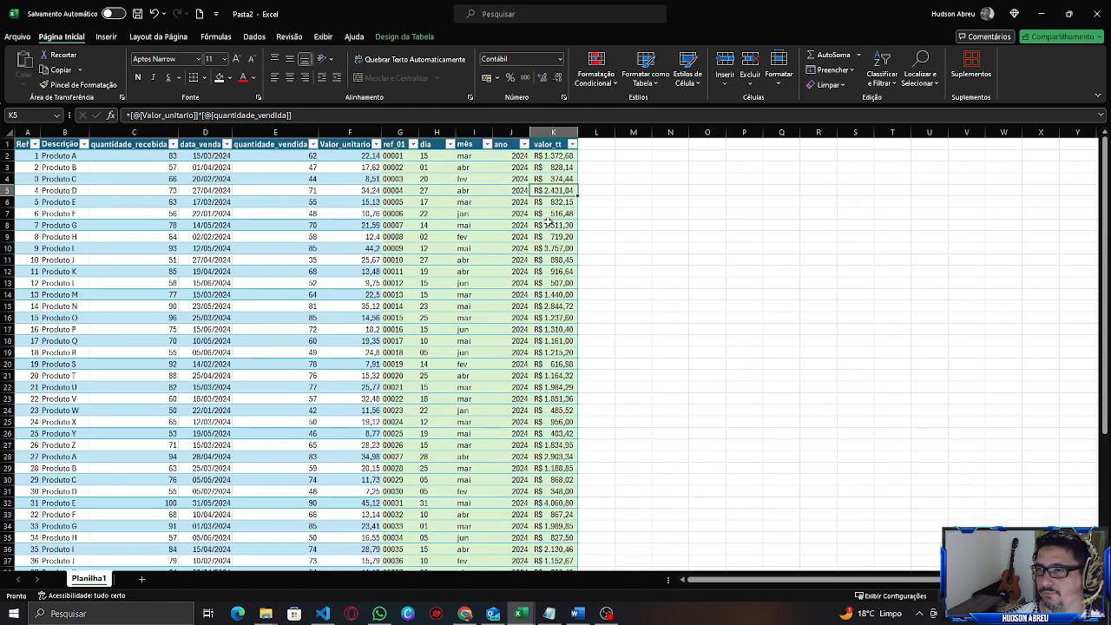
left_click(597, 142)
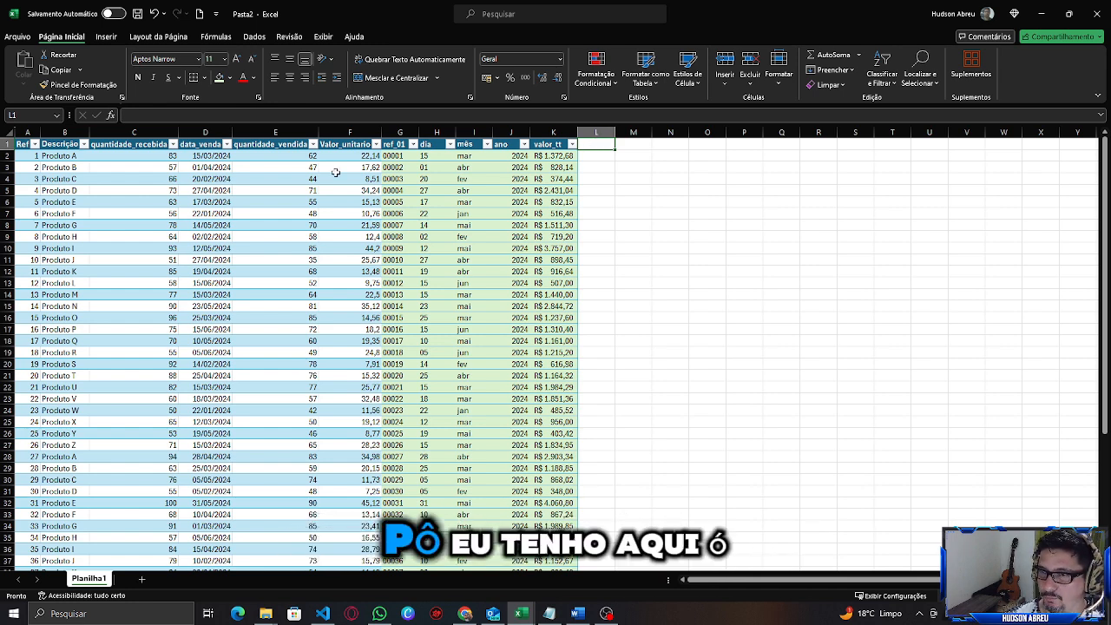
left_click(295, 157)
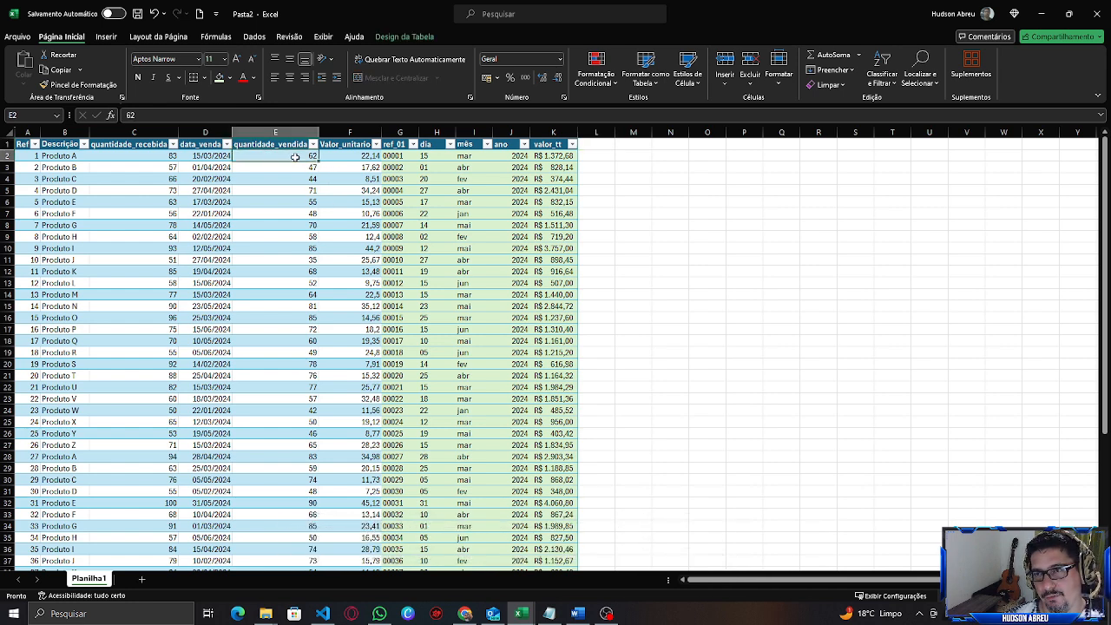
left_click(152, 156)
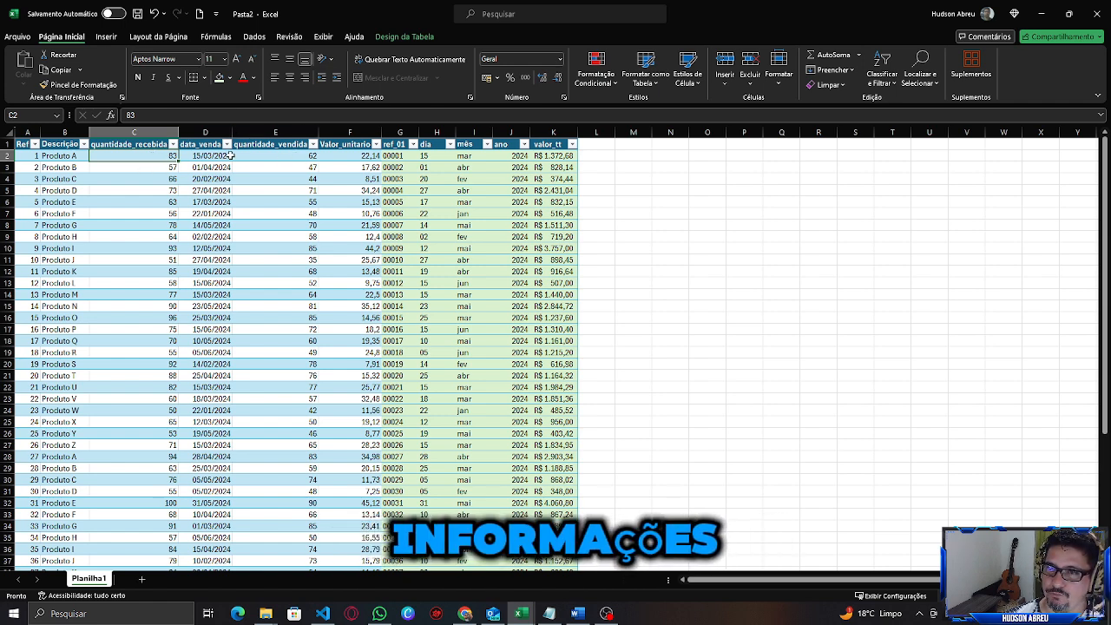
left_click(598, 144)
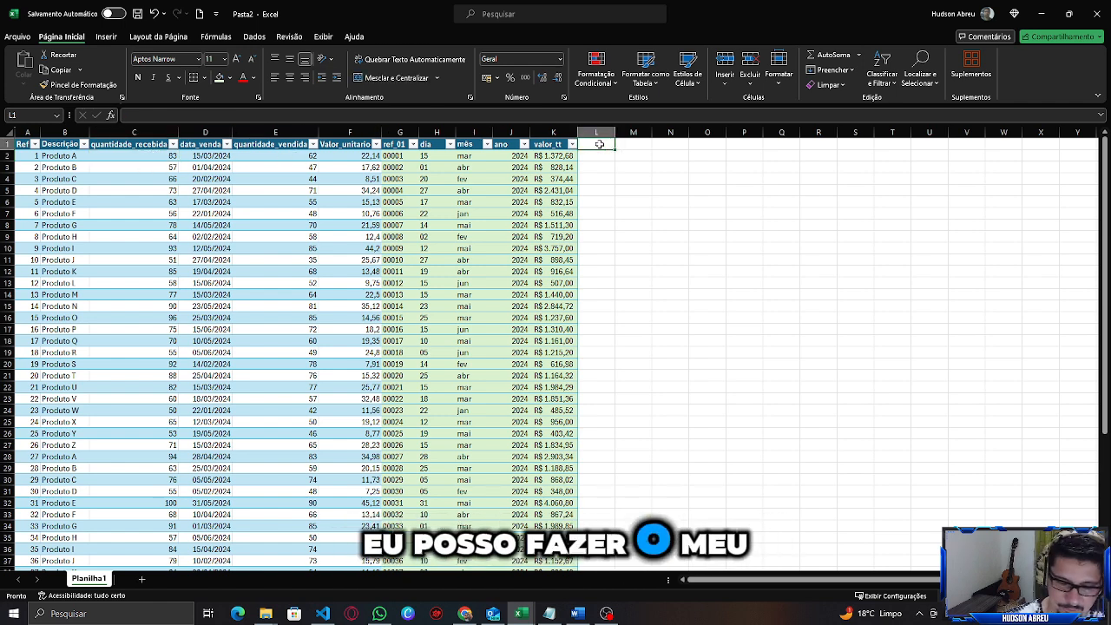
type("Esto")
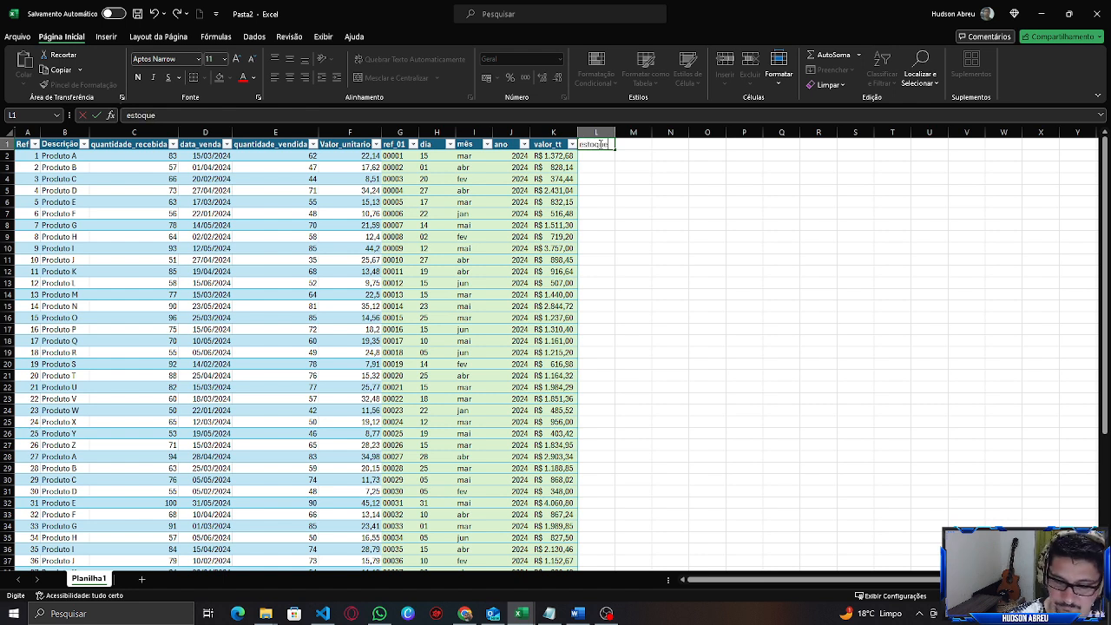
type("que_atua")
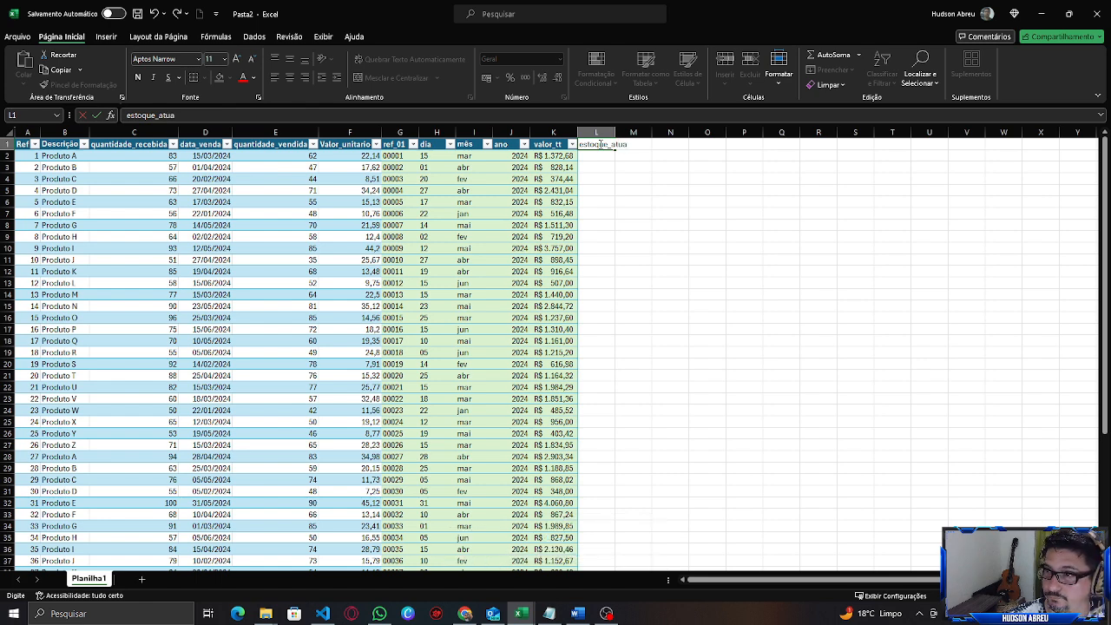
key("Return")
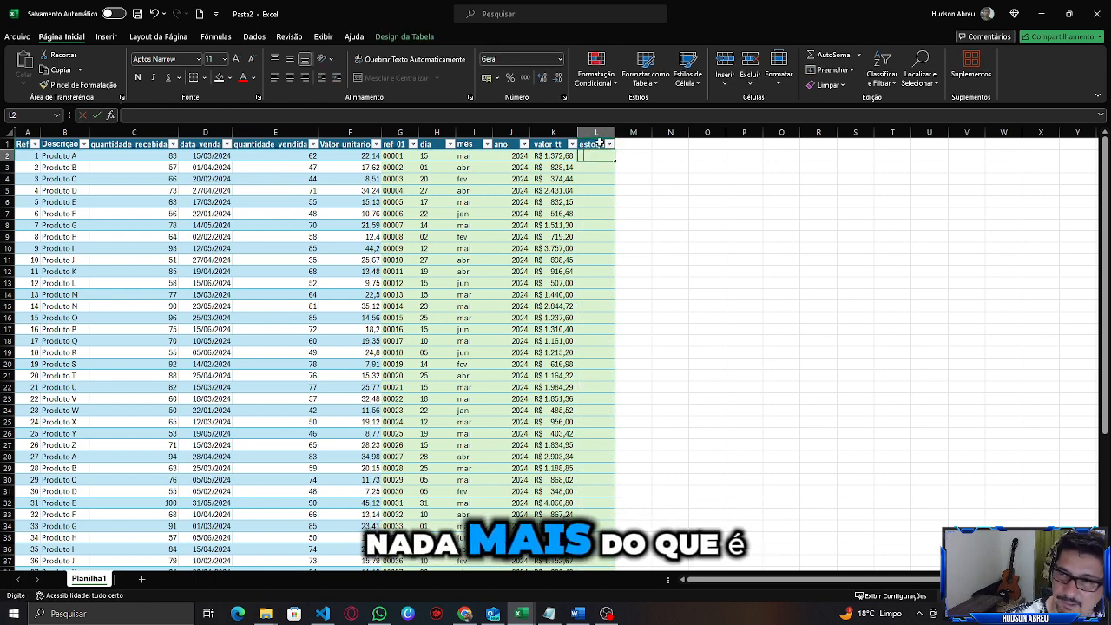
Try entering =[@[quantidade_vendida]]-[@[quantidade_recebida]] in the first estoque_atual cell, then undo it.
type("=")
key("Left")
key("Left")
key("Left")
key("Left")
key("Left")
key("Left")
key("Left")
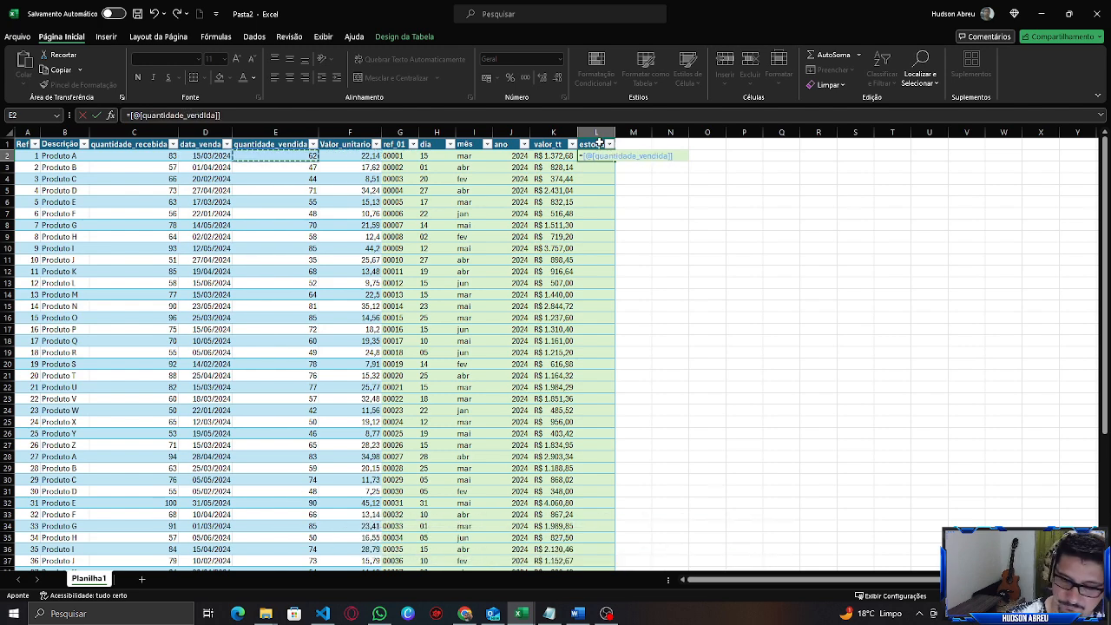
type("-")
key("Left")
key("Left")
key("Left")
key("Left")
key("Left")
key("Left")
key("Left")
key("Left")
key("Left")
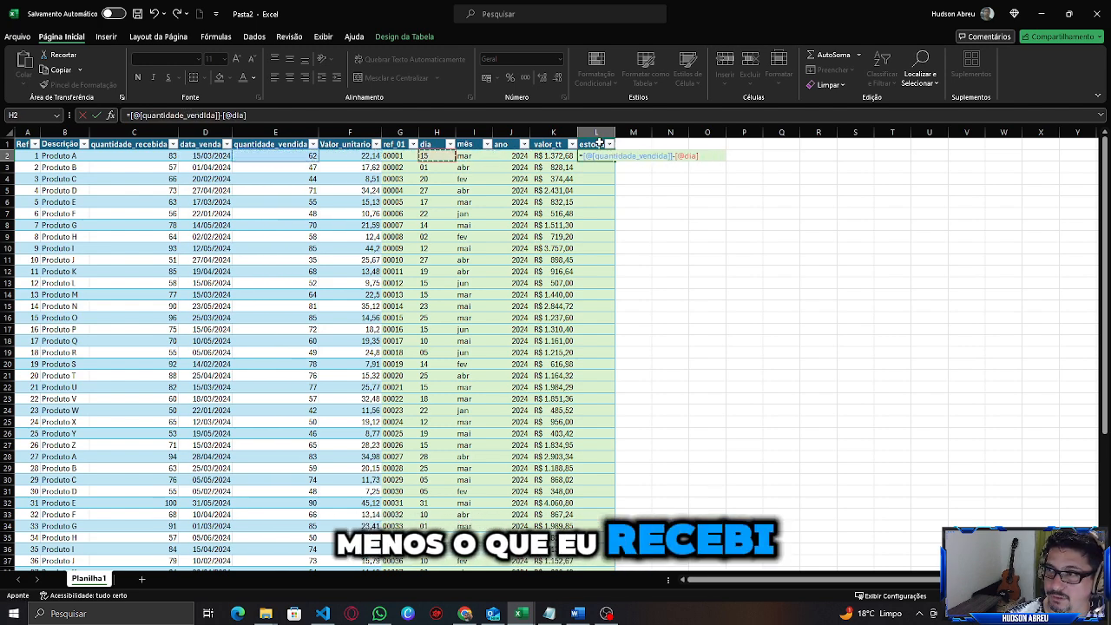
key("Return")
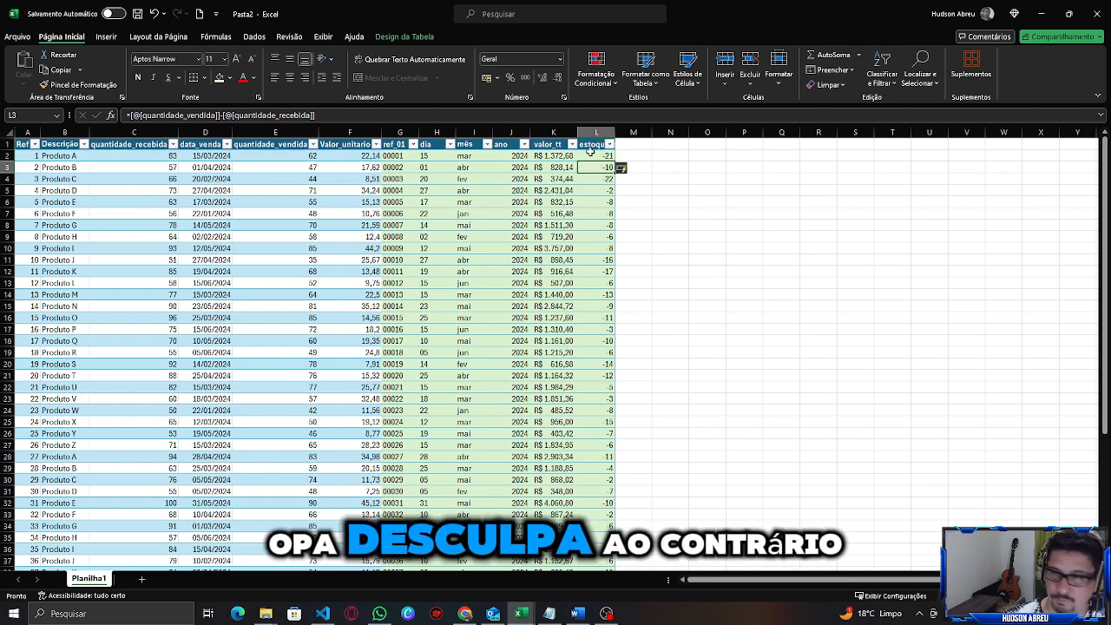
key("ctrl+z")
Enter =[@[quantidade_recebida]]-[@[quantidade_vendida]] in the first estoque_atual cell to fill the column.
type("=")
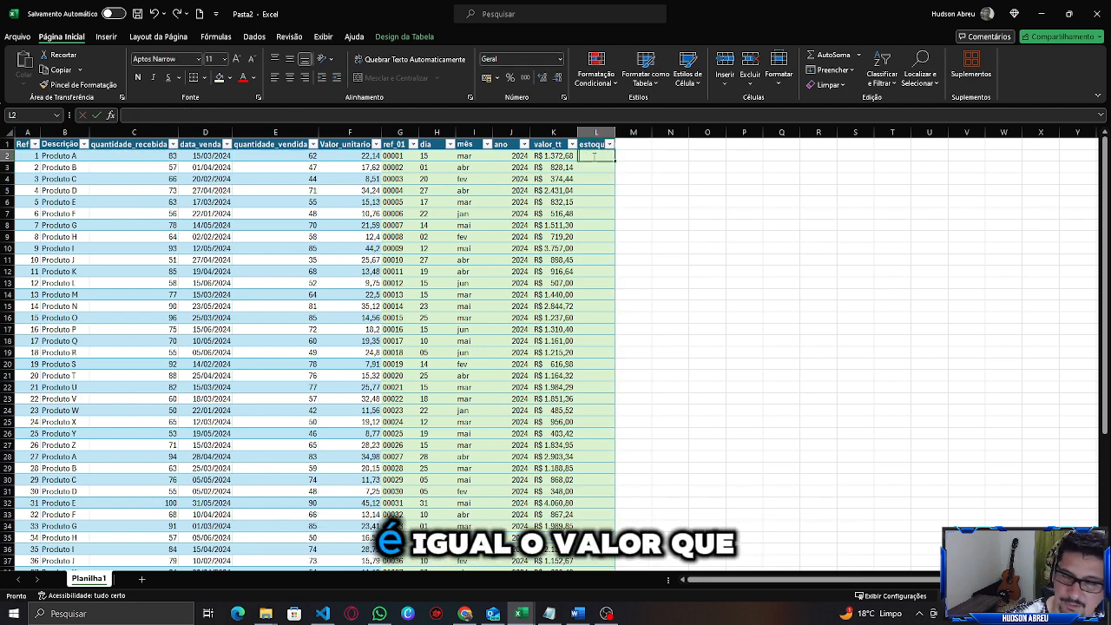
left_click(154, 156)
type("-")
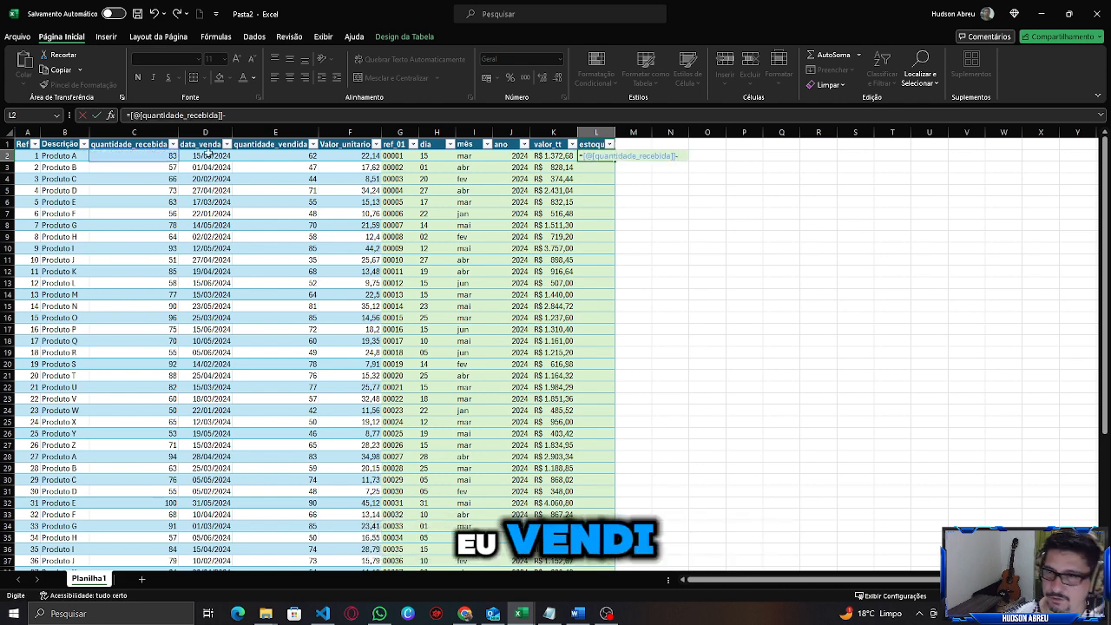
left_click(272, 157)
key("Return")
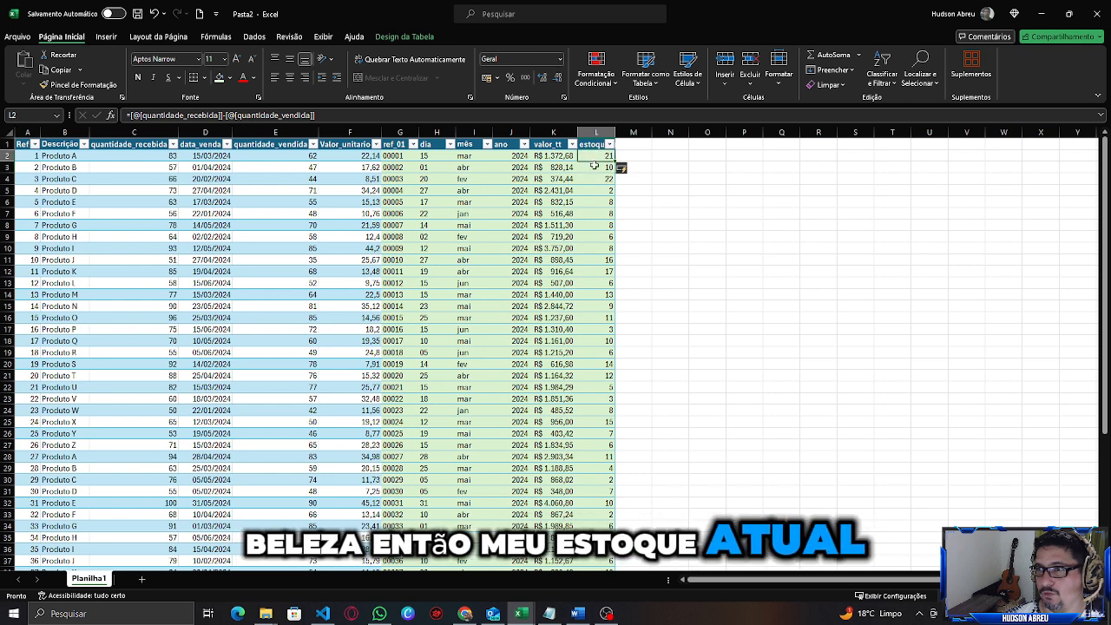
key("Up")
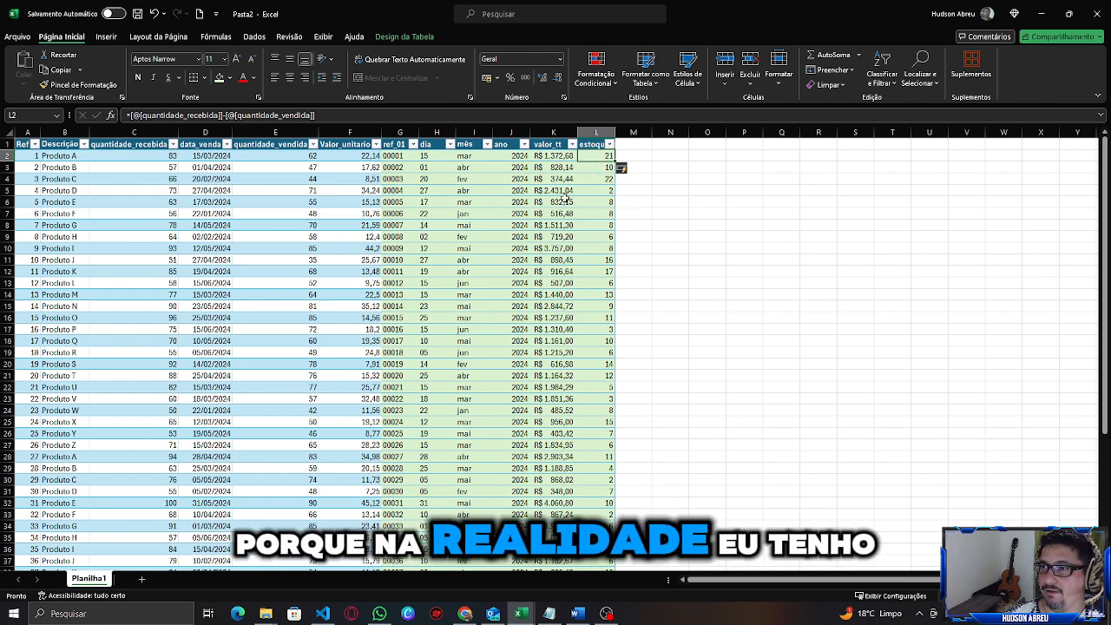
Insert a PivotTable from the venda table on a new worksheet.
left_click(73, 158)
left_click(75, 457)
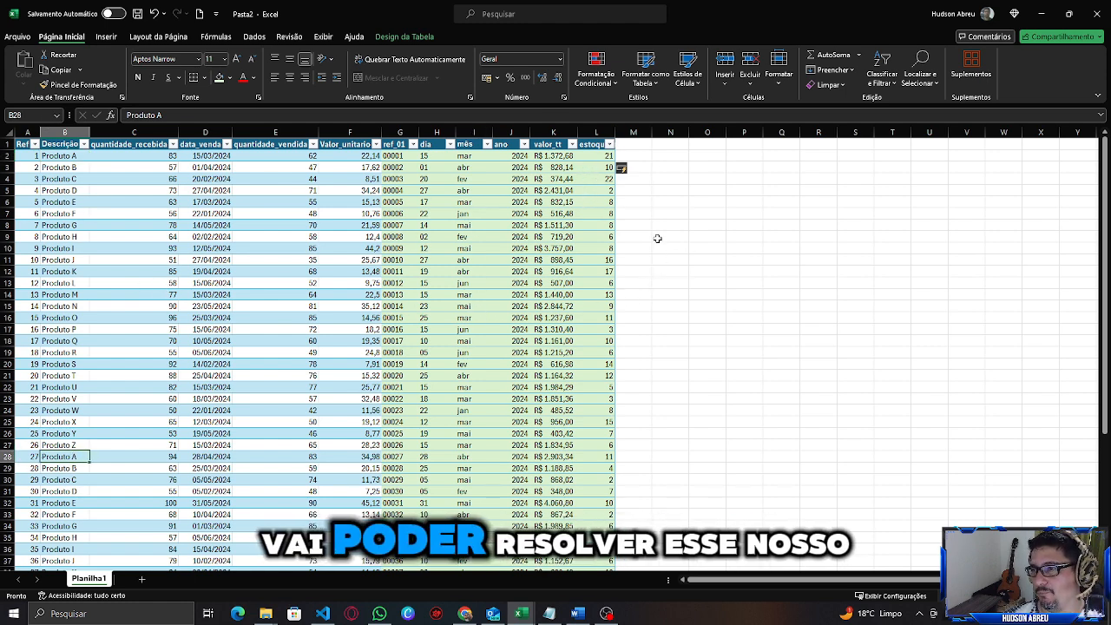
left_click(390, 135)
left_click_drag(397, 132, 601, 132)
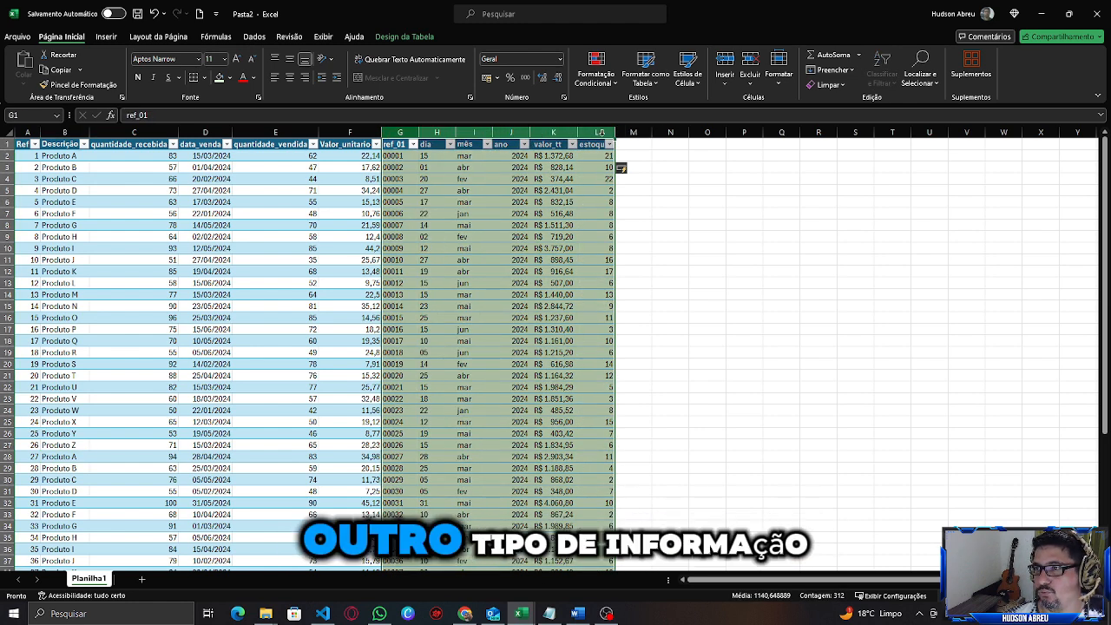
left_click(476, 237)
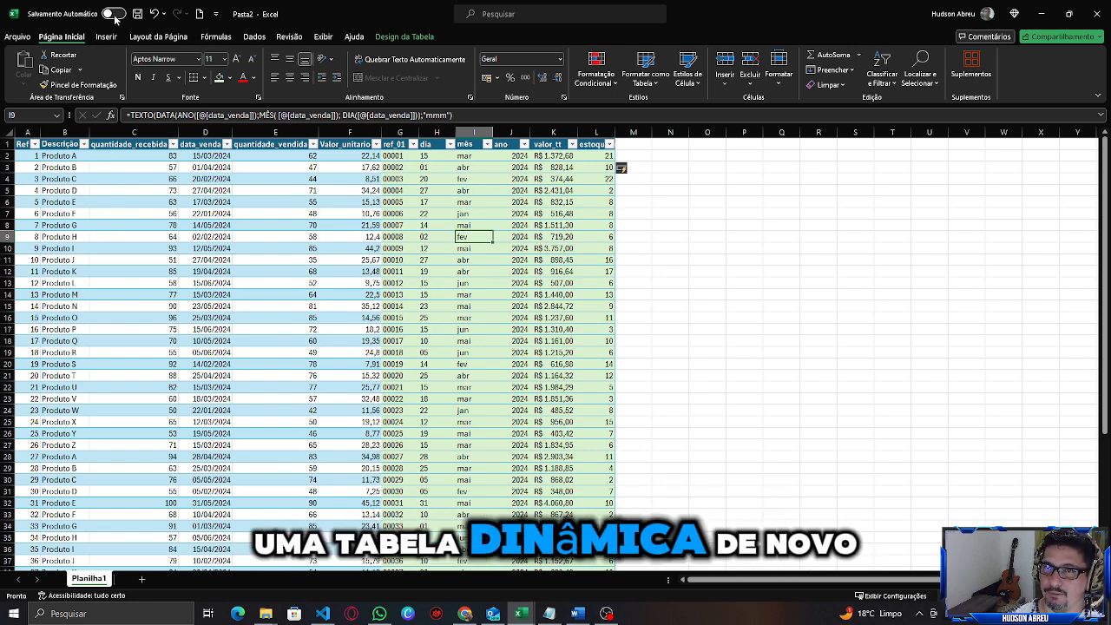
left_click(106, 37)
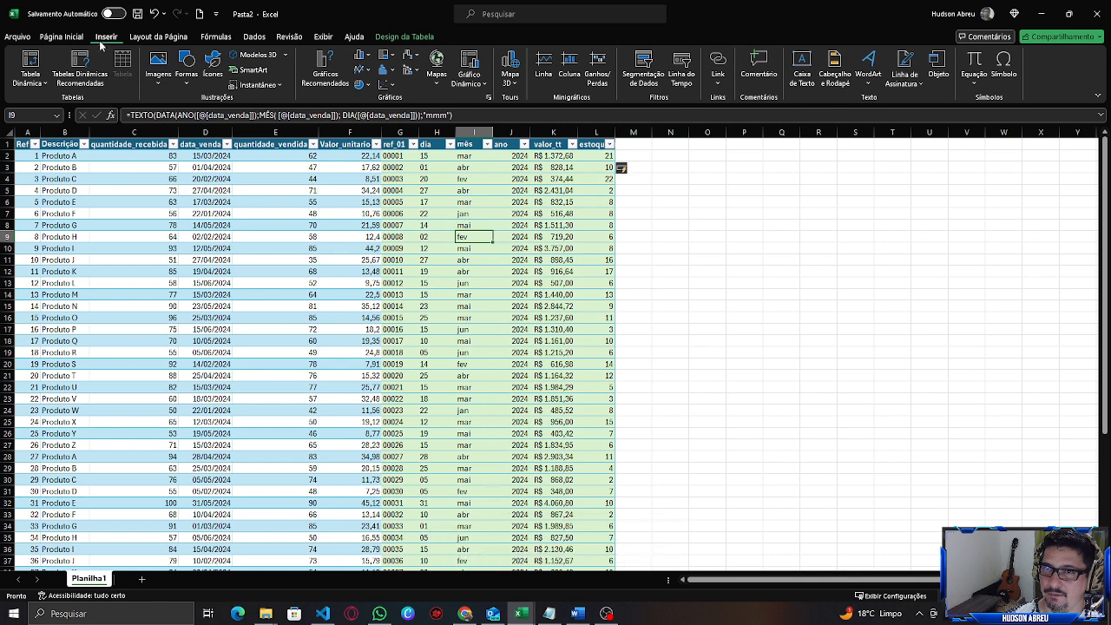
left_click(44, 83)
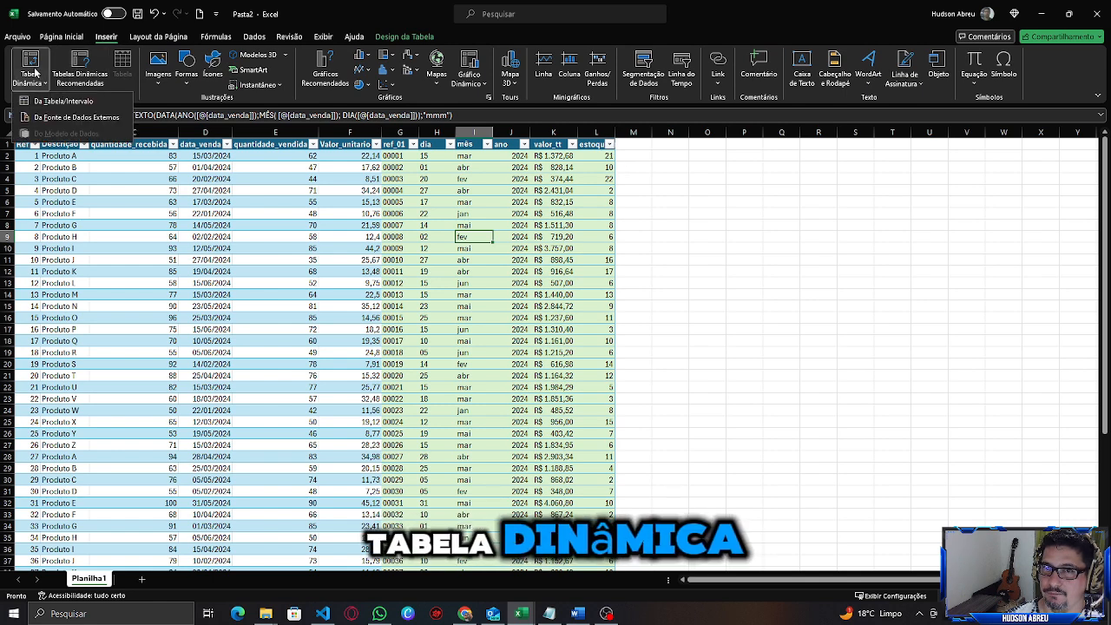
left_click(52, 101)
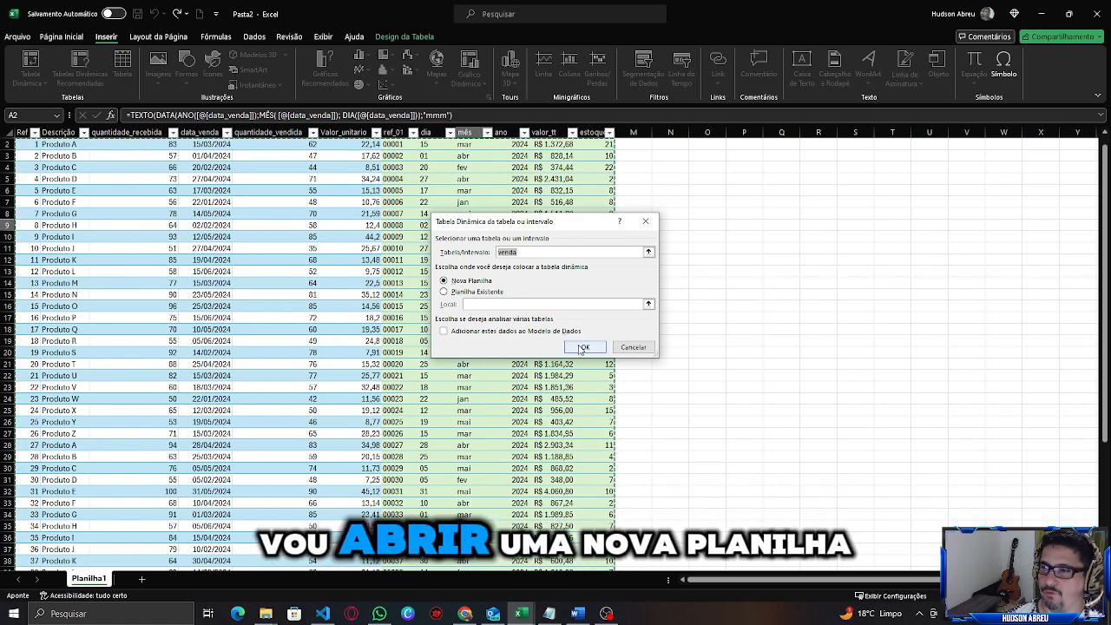
left_click(583, 347)
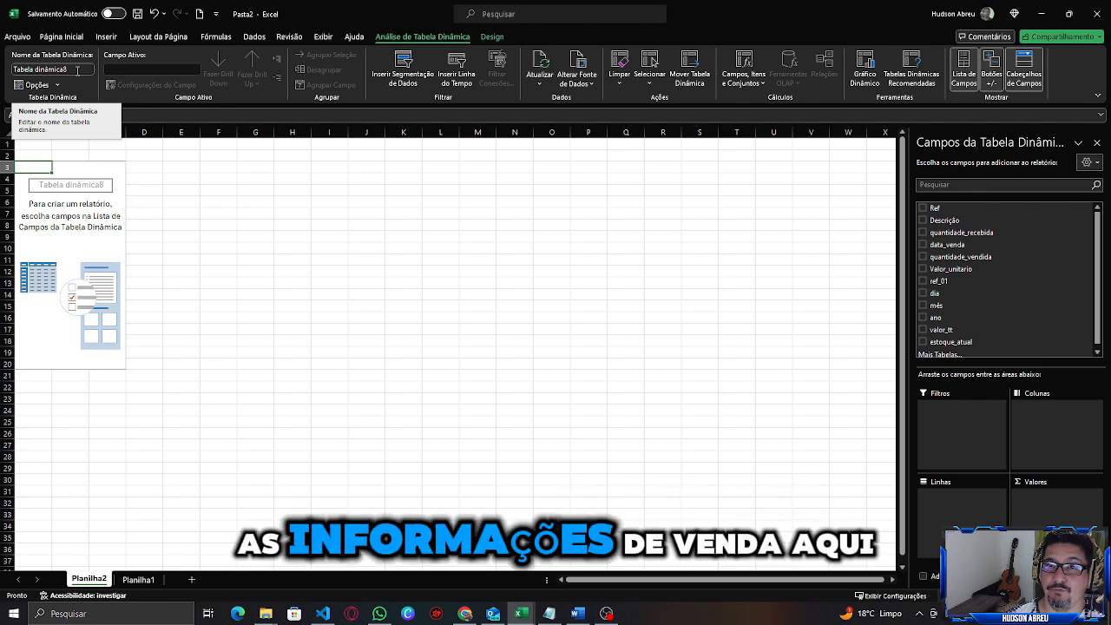
Rename the PivotTable as venda_dim.
left_click(39, 73)
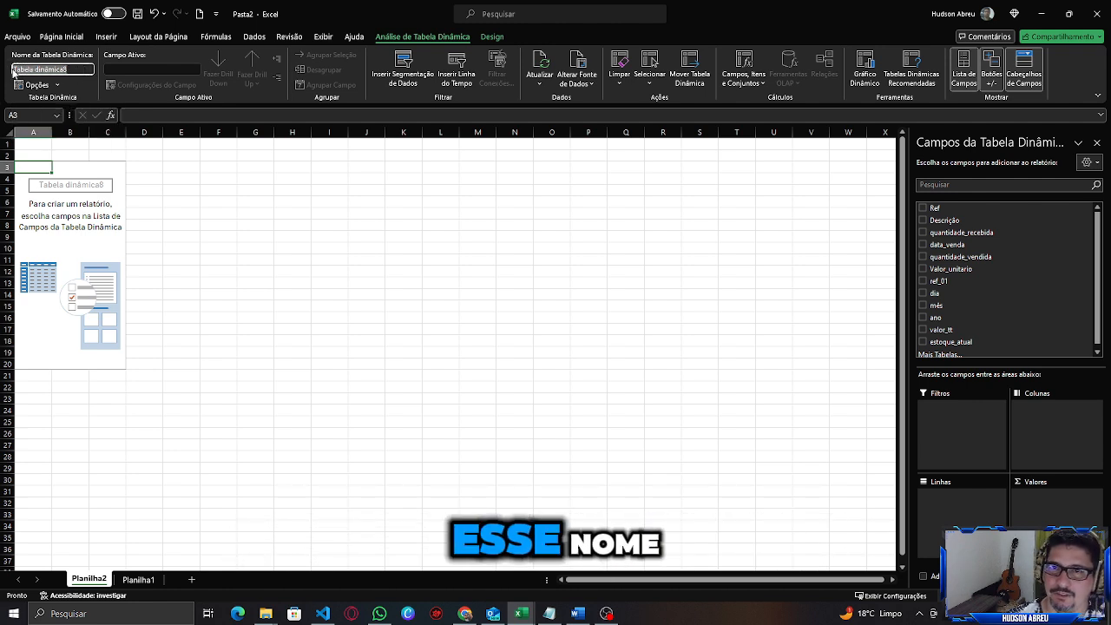
key("BackSpace")
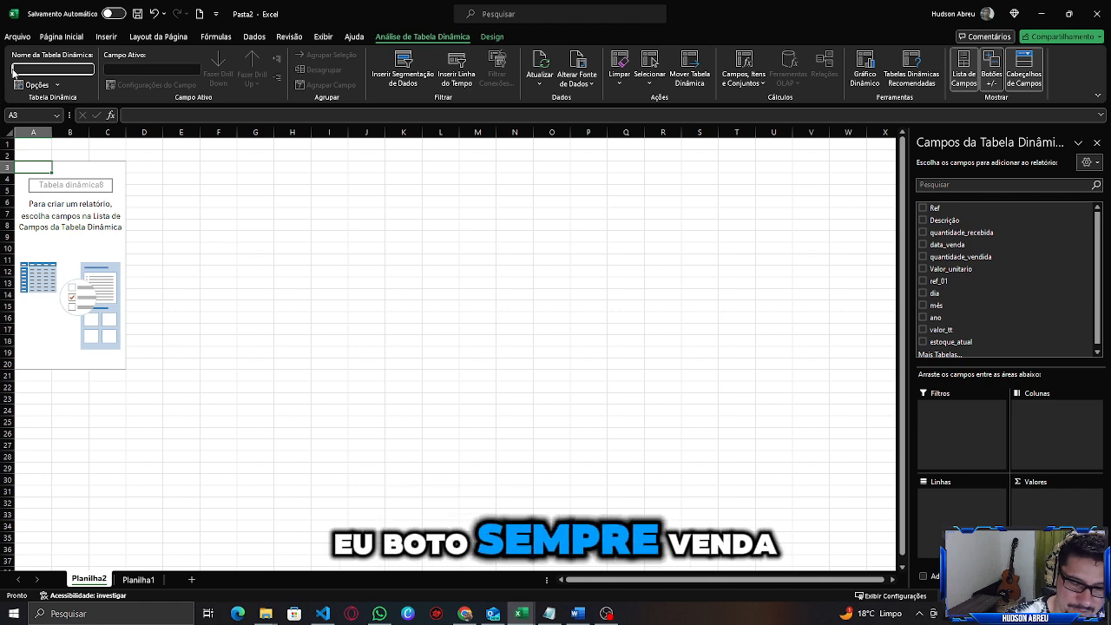
type("venda_dim")
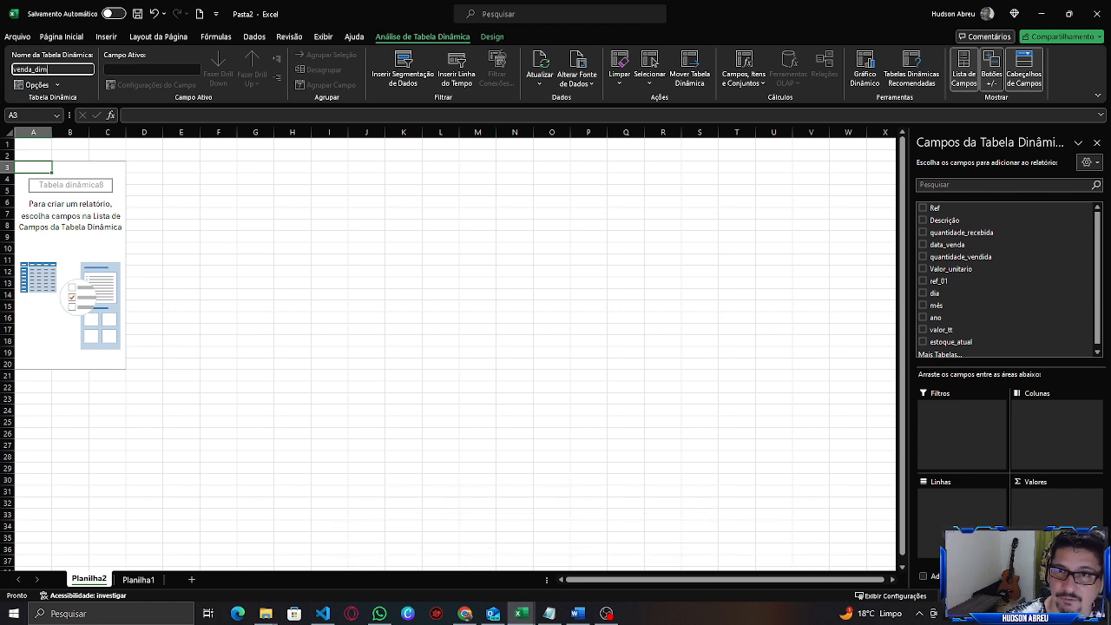
key("Return")
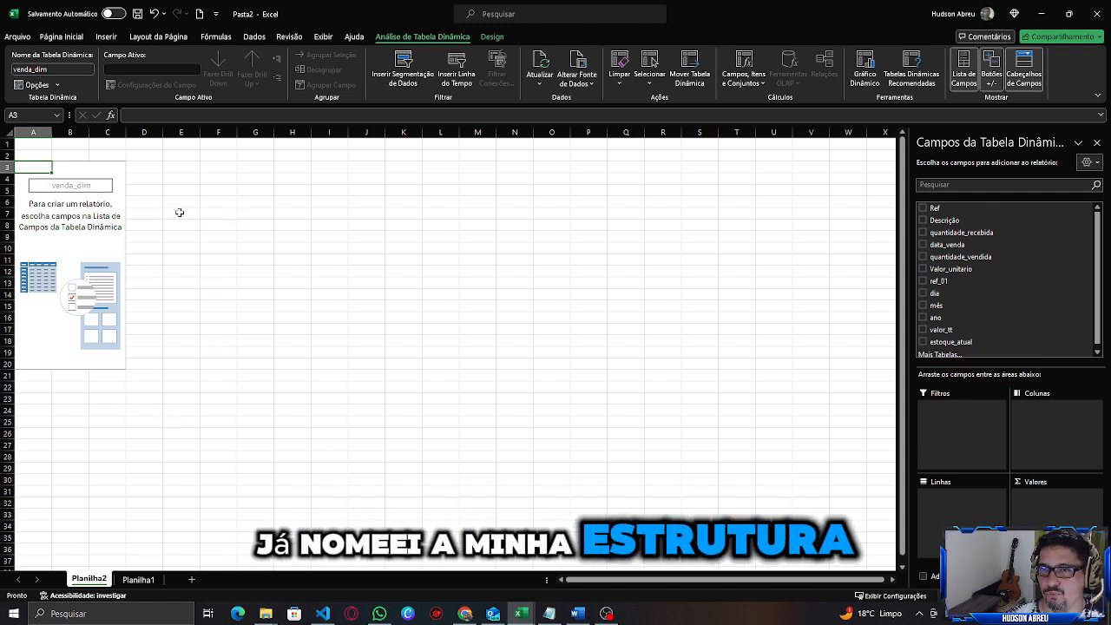
Build the PivotTable with Descrição as row labels and the sum of estoque_atual as values.
left_click(74, 228)
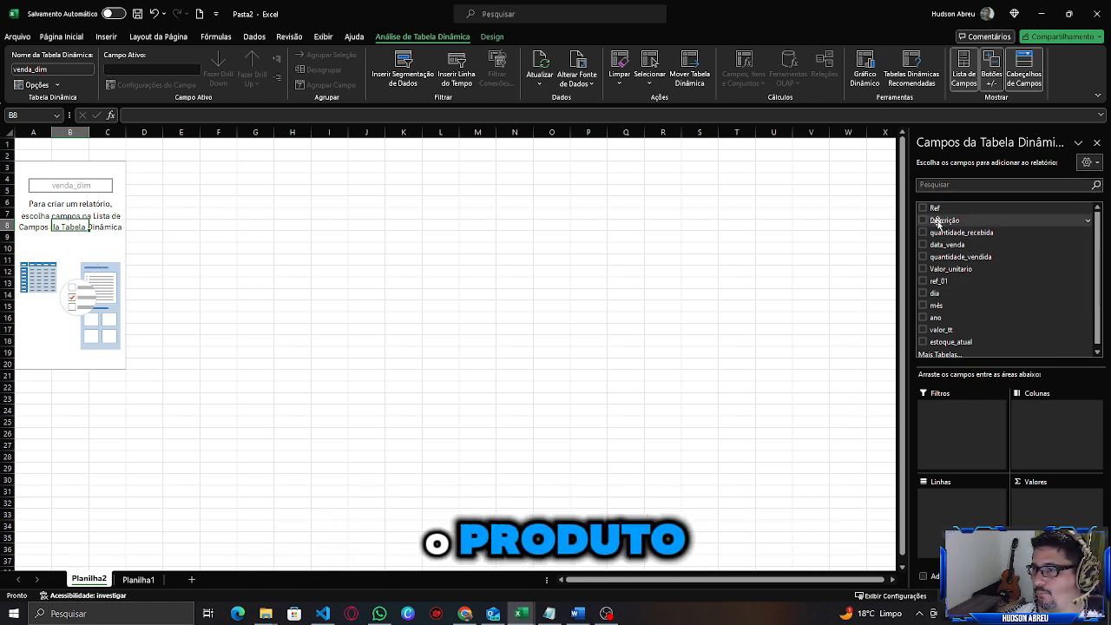
left_click_drag(937, 222, 946, 491)
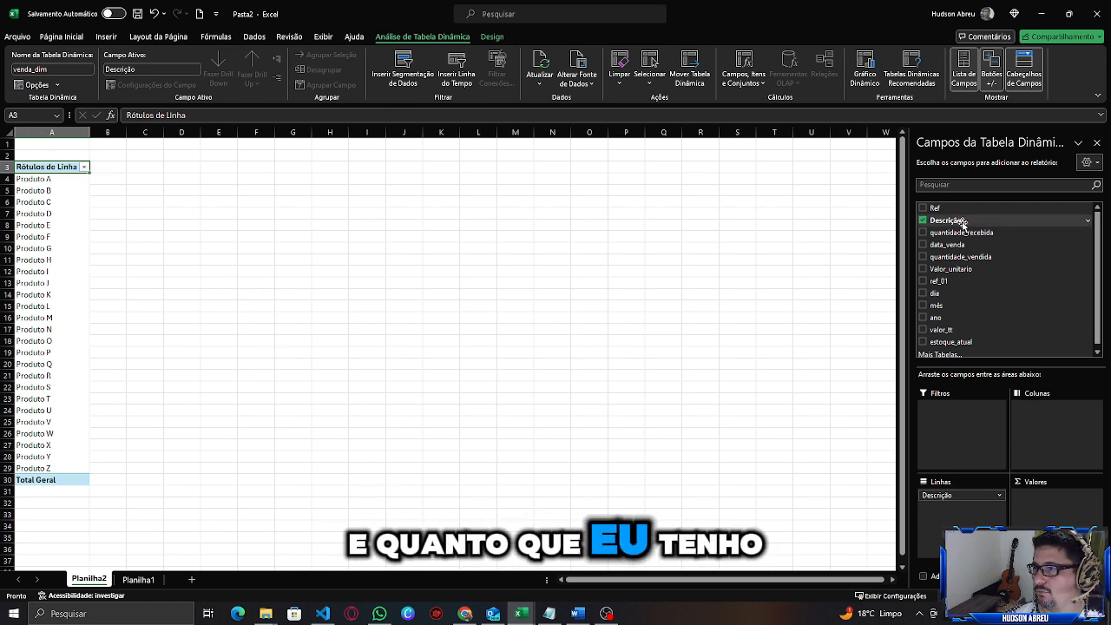
scroll(976, 326, "down", 1)
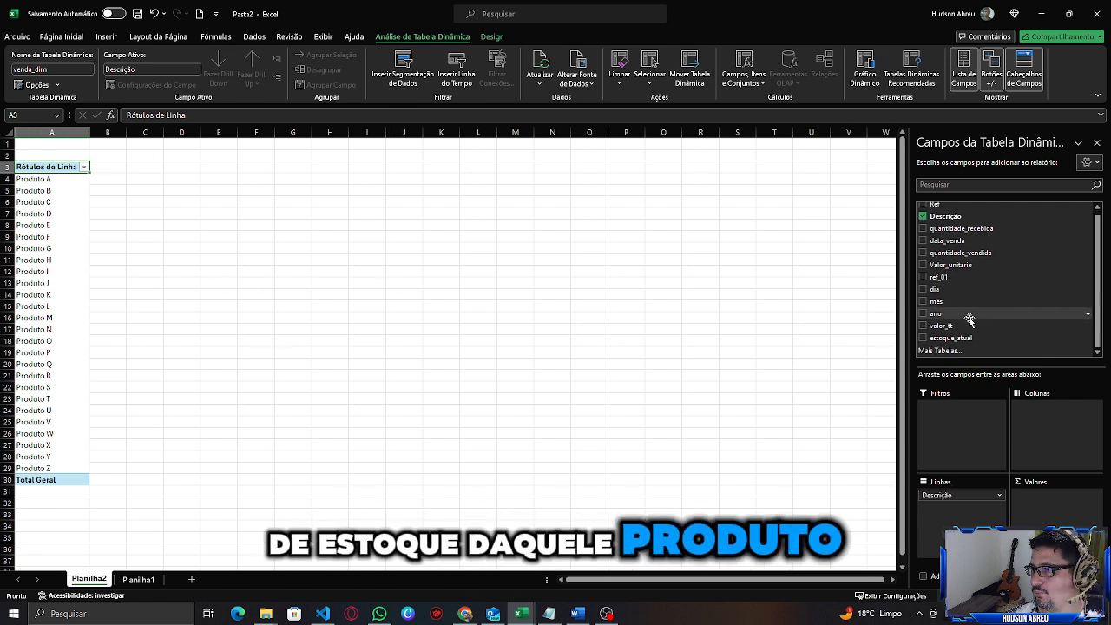
left_click_drag(959, 343, 1041, 496)
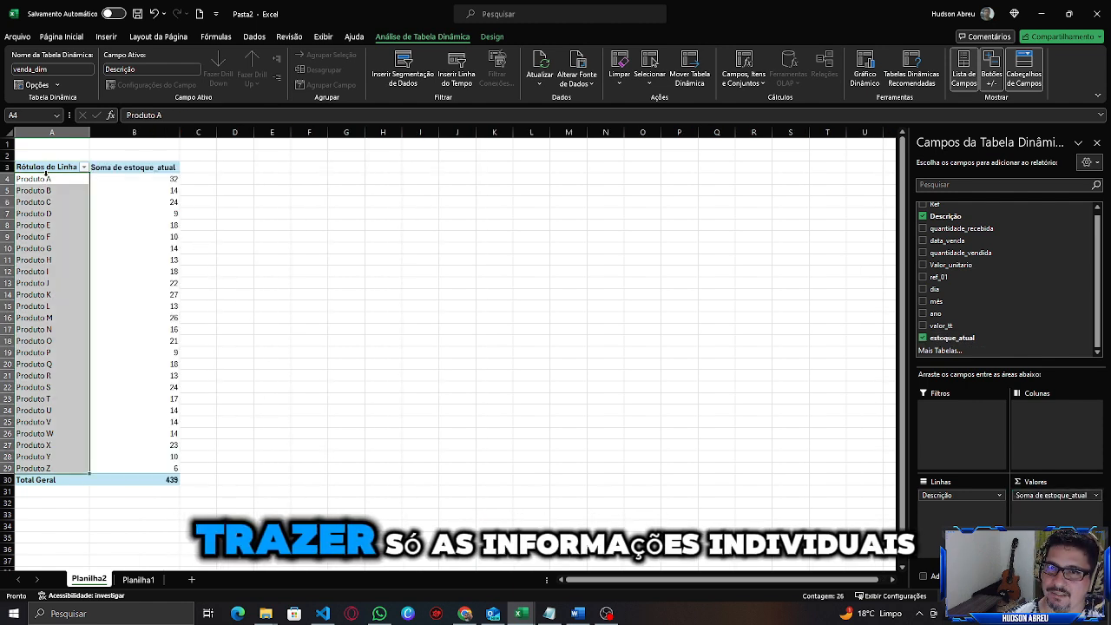
Compare the PivotTable's stock sums with the estoque_atual values for the same products in the source table.
left_click_drag(43, 179, 77, 466)
left_click_drag(161, 178, 161, 469)
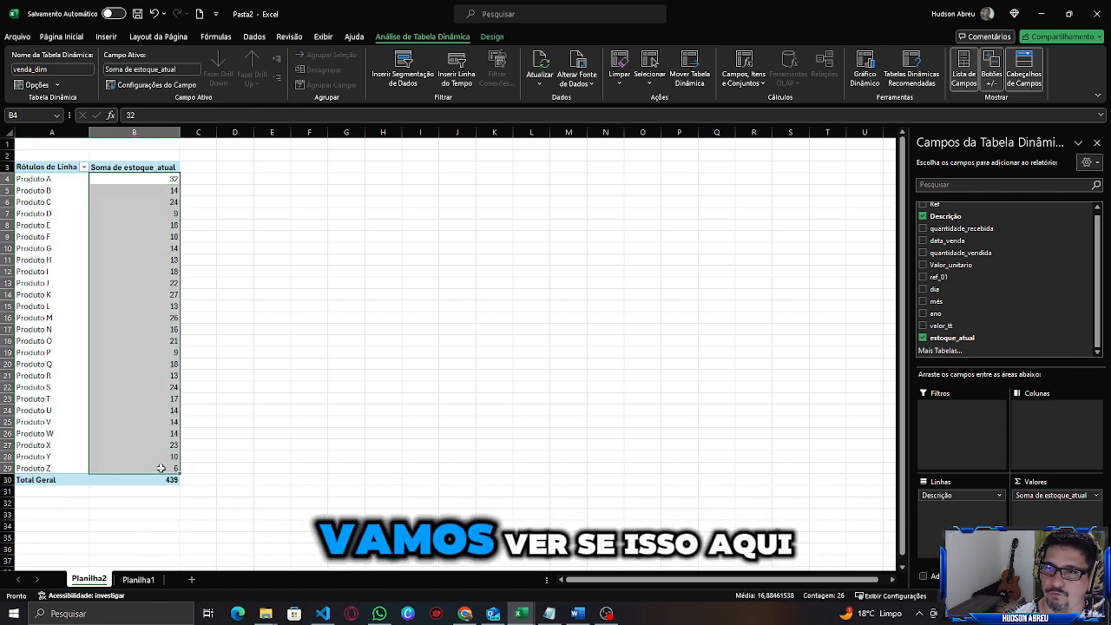
left_click(142, 178)
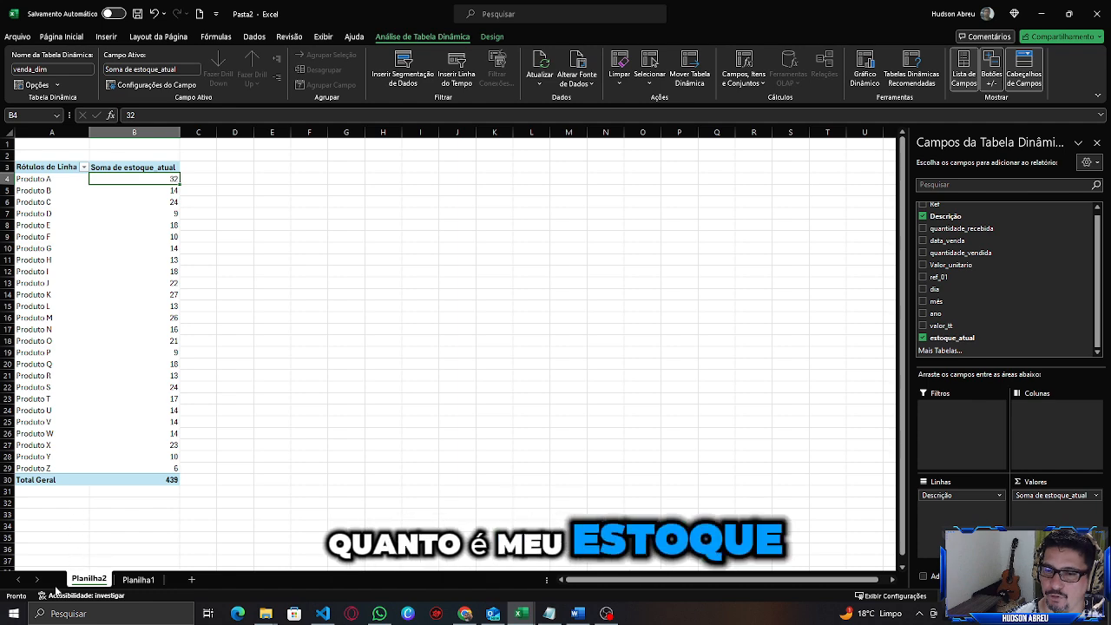
left_click(139, 583)
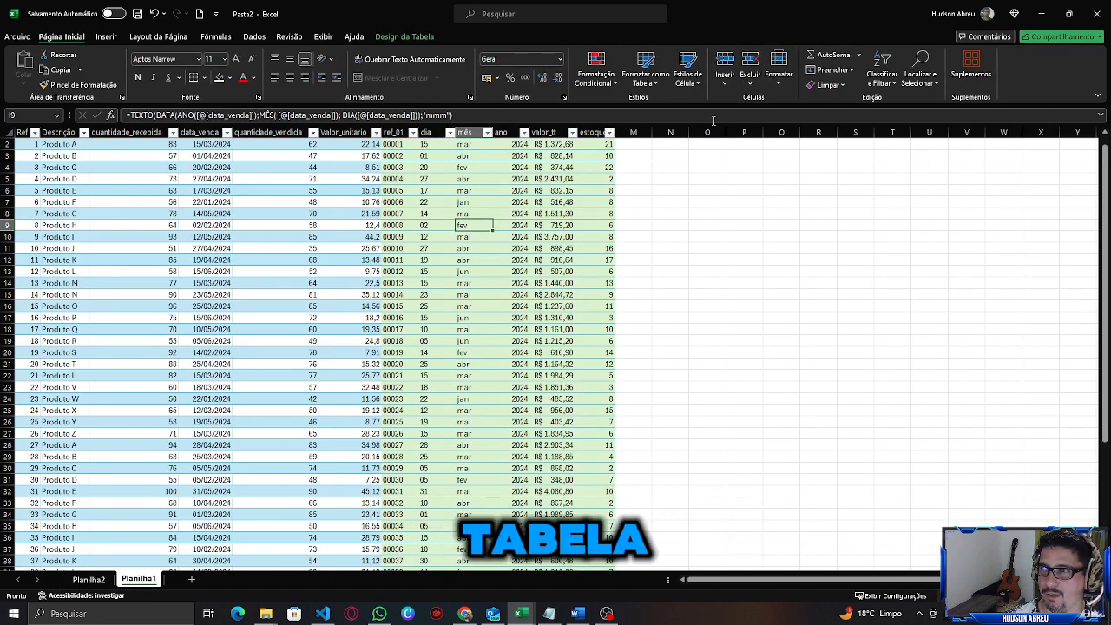
left_click(601, 146)
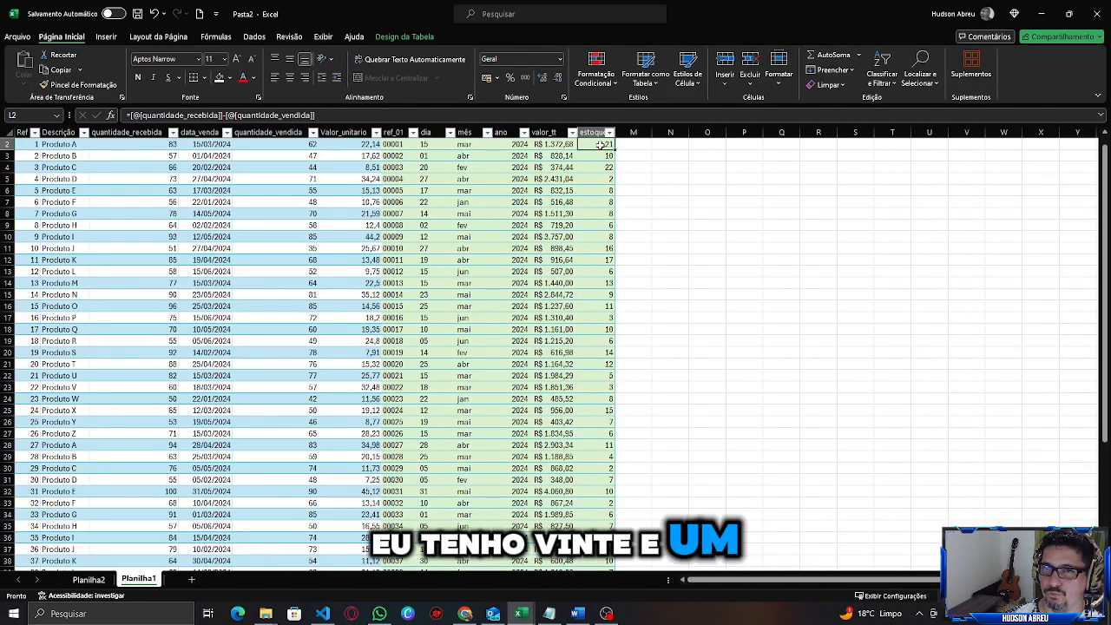
scroll(139, 420, "down", 1)
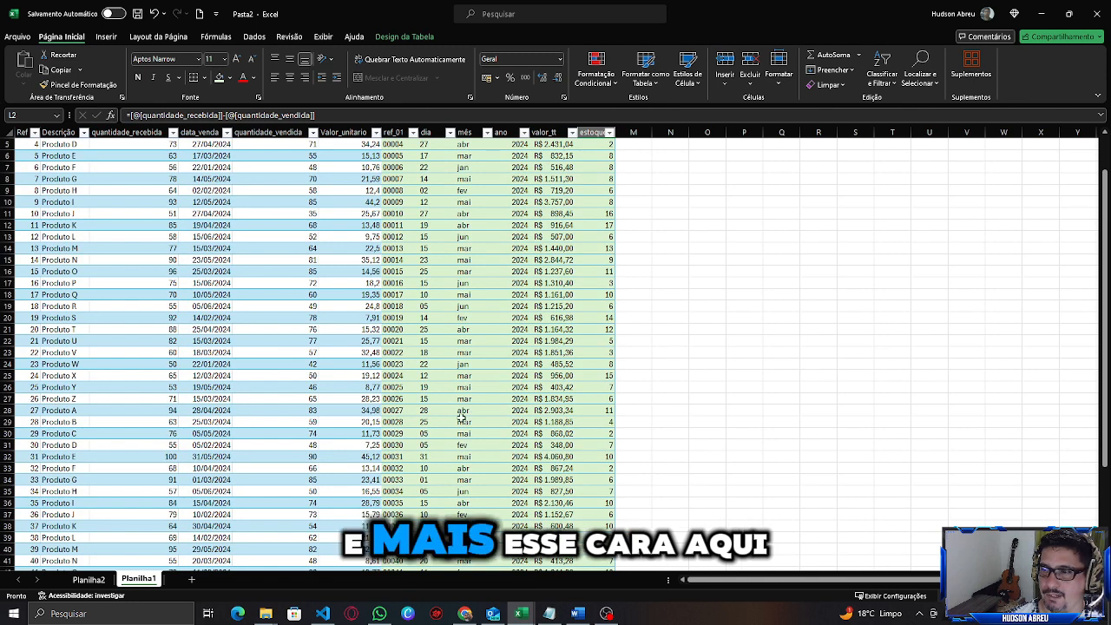
left_click(597, 411)
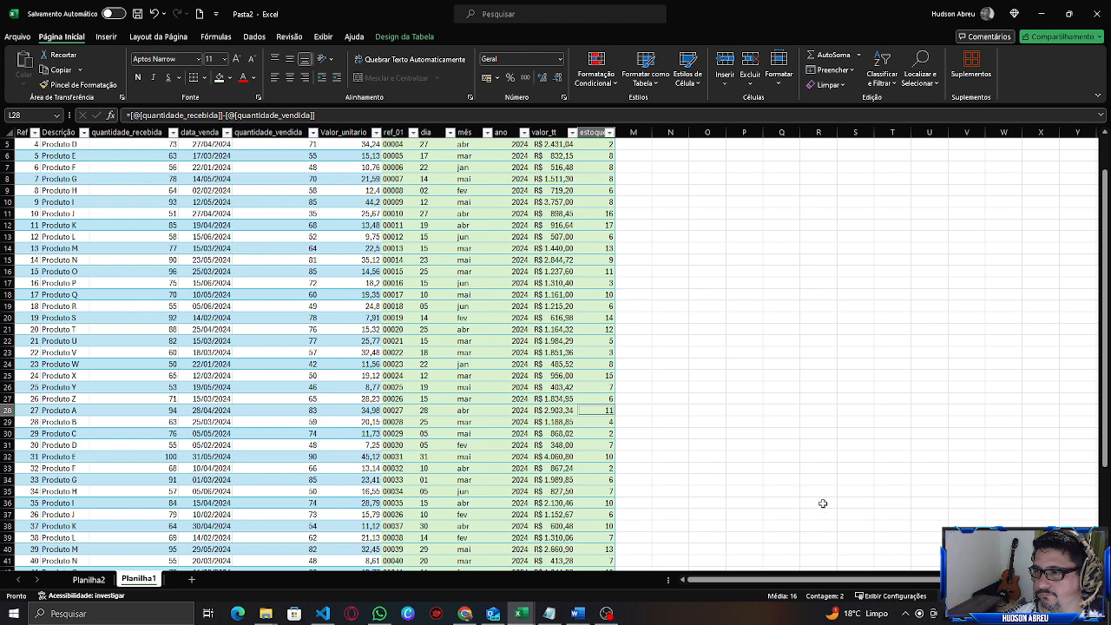
scroll(607, 442, "up", 2)
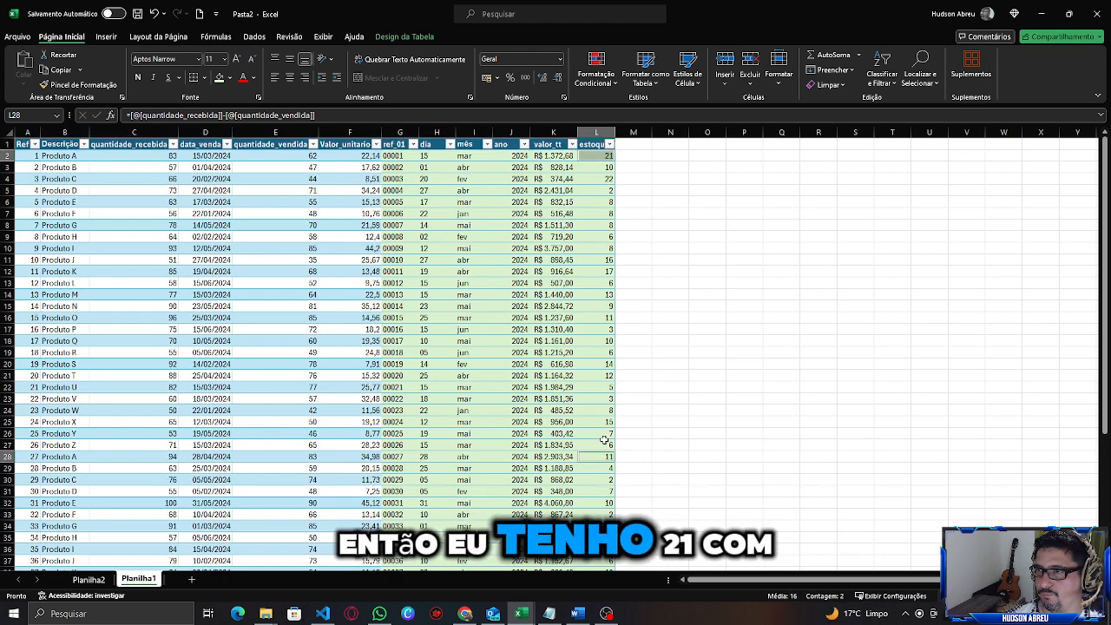
left_click(95, 579)
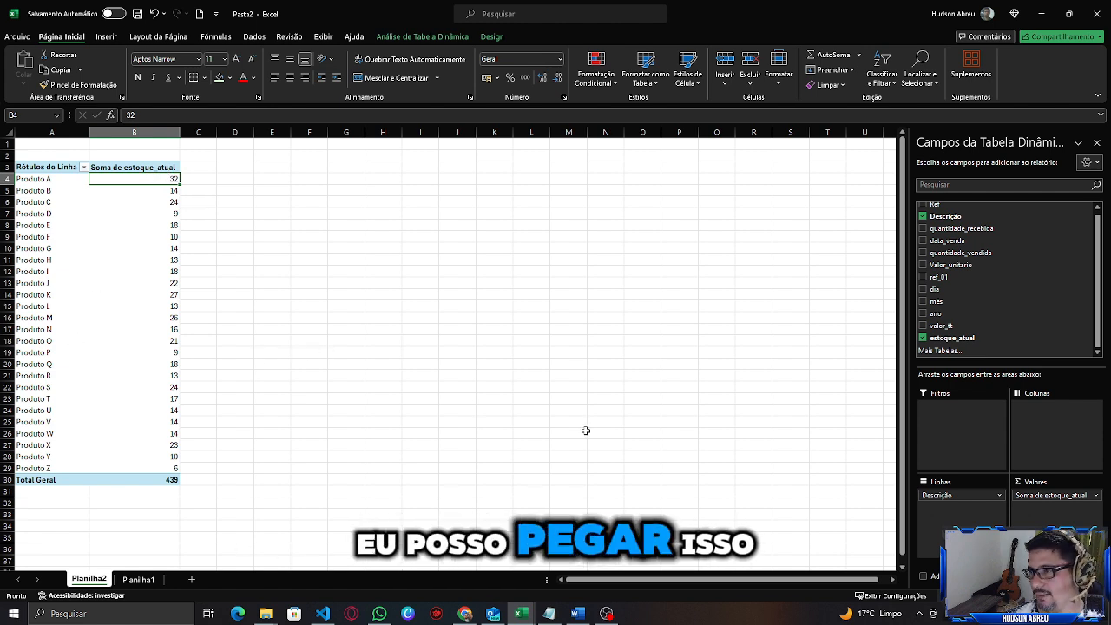
Replace estoque_atual with valor_tt as the PivotTable's summed value field.
left_click(922, 338)
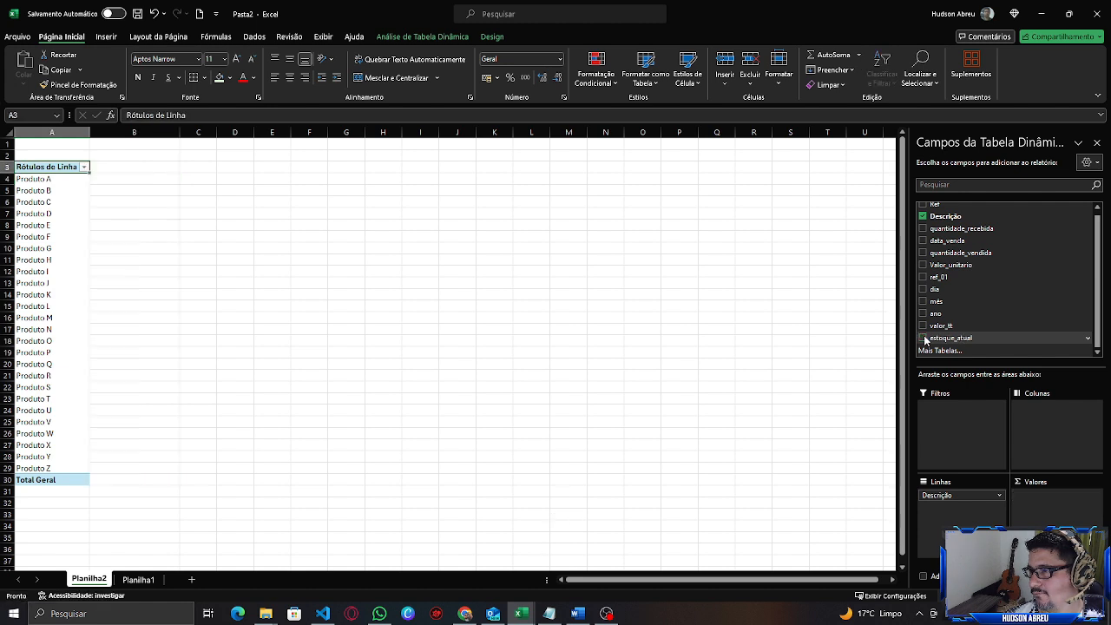
left_click(922, 326)
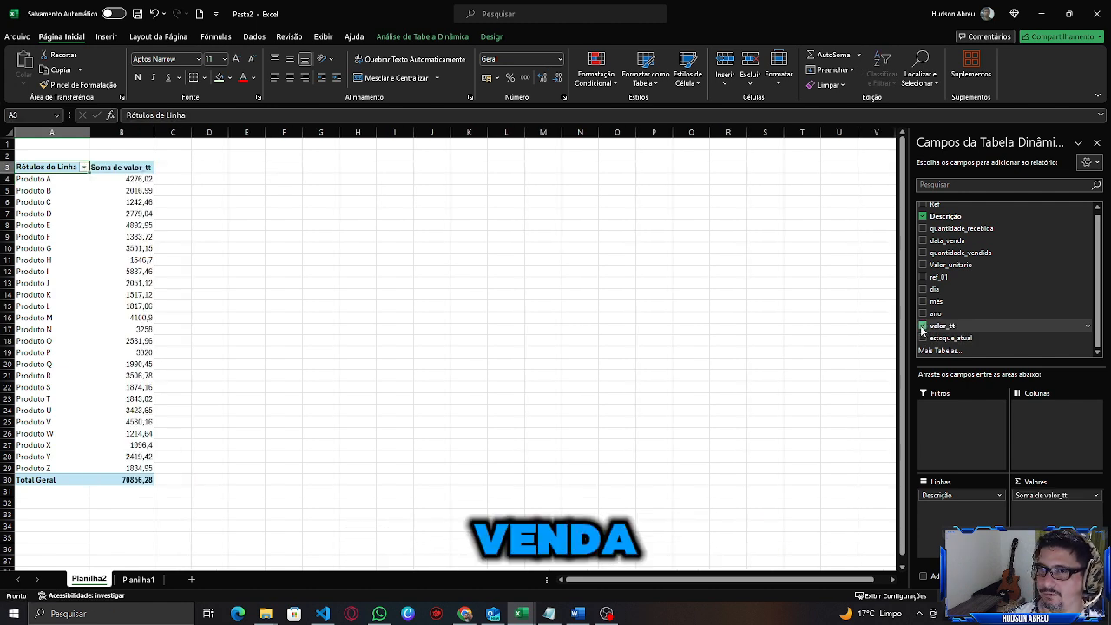
left_click(139, 178)
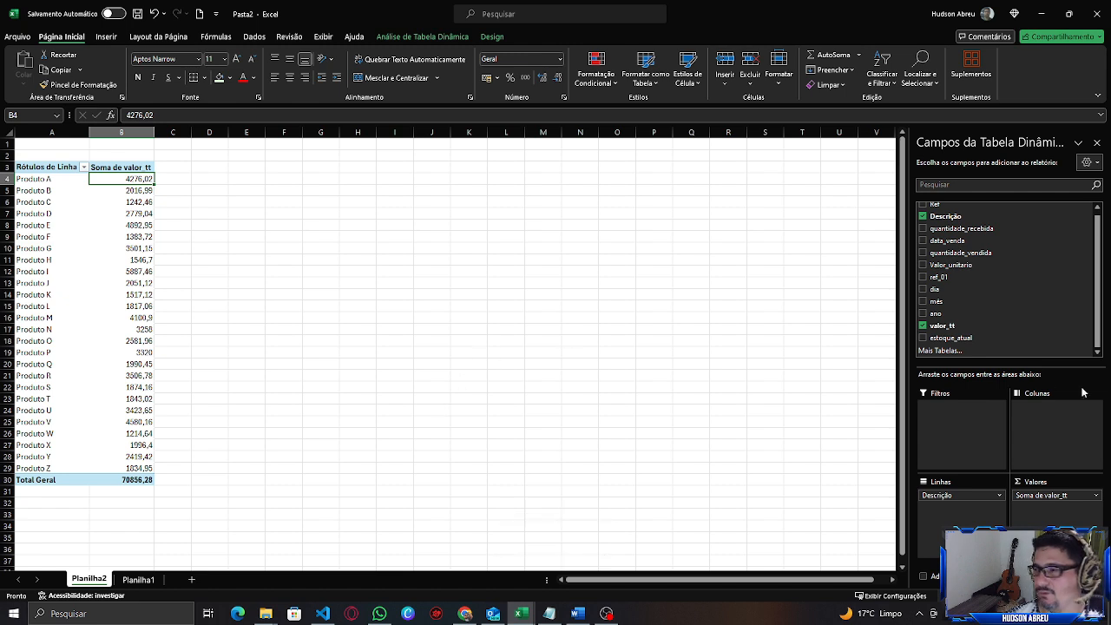
Set the number format of the Soma de valor_tt value field to Moeda currency.
left_click(1095, 495)
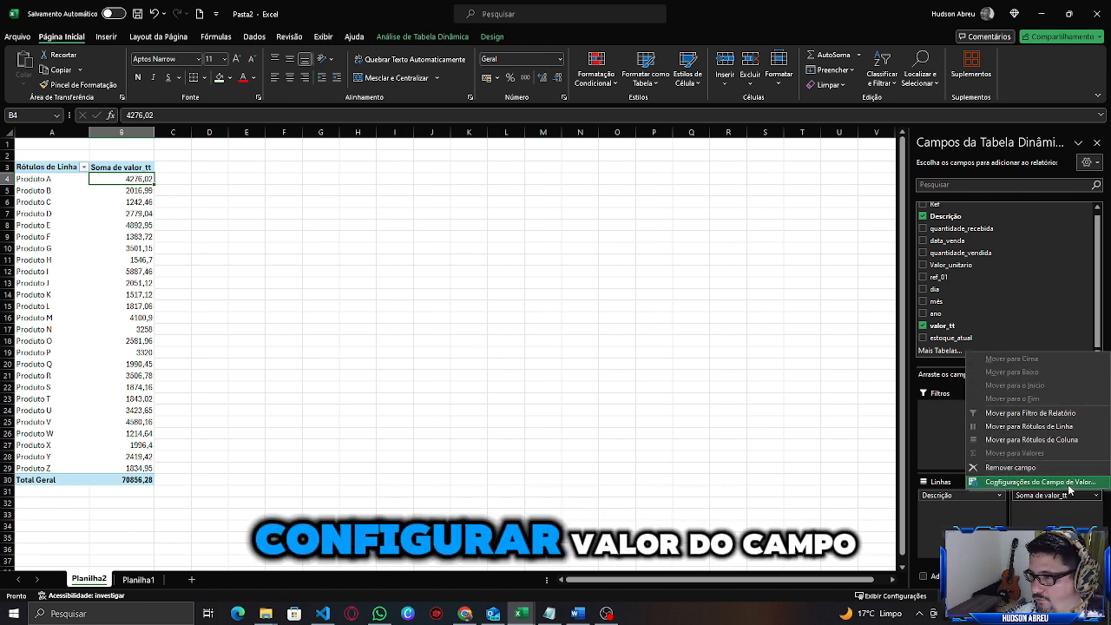
left_click(1068, 482)
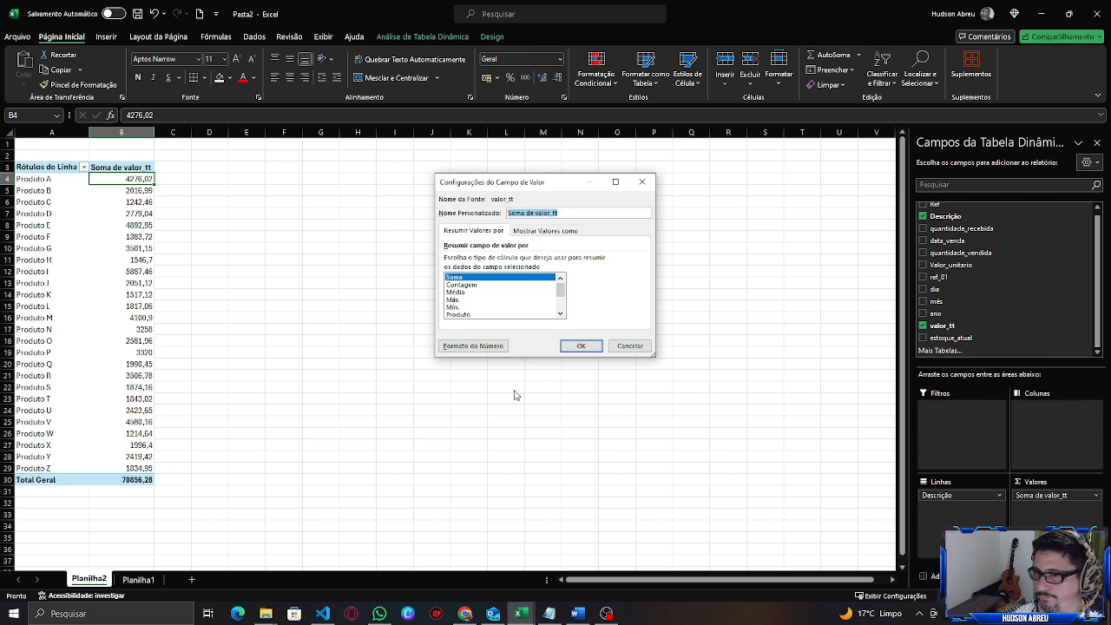
left_click(473, 345)
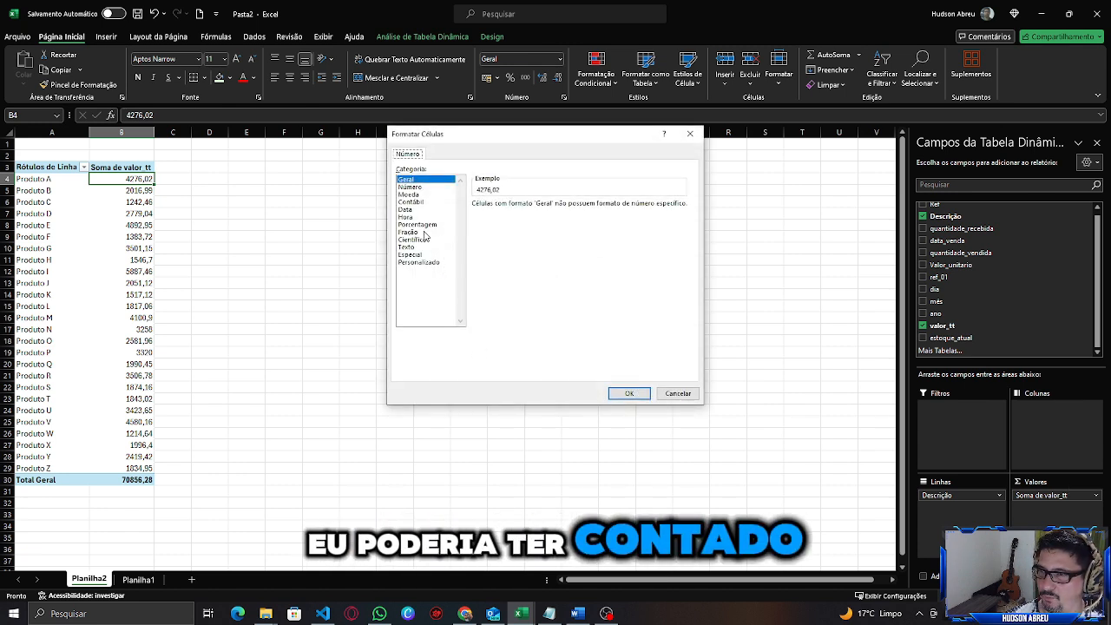
left_click(419, 194)
left_click(626, 393)
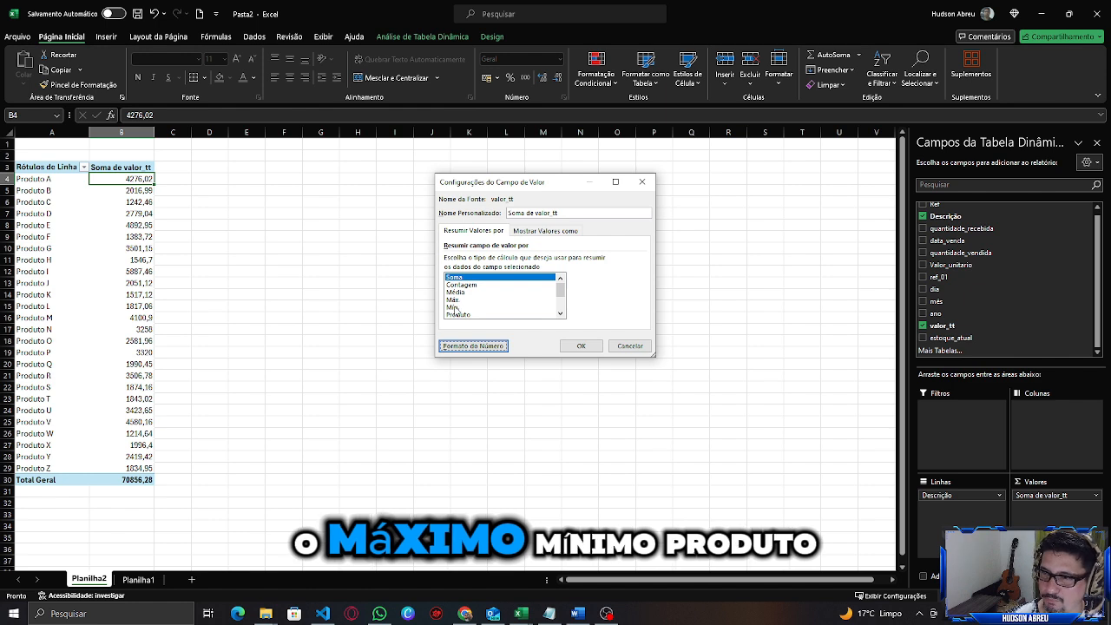
mouse_move(559, 287)
left_mouse_down()
mouse_move(559, 306)
mouse_move(558, 278)
left_mouse_up()
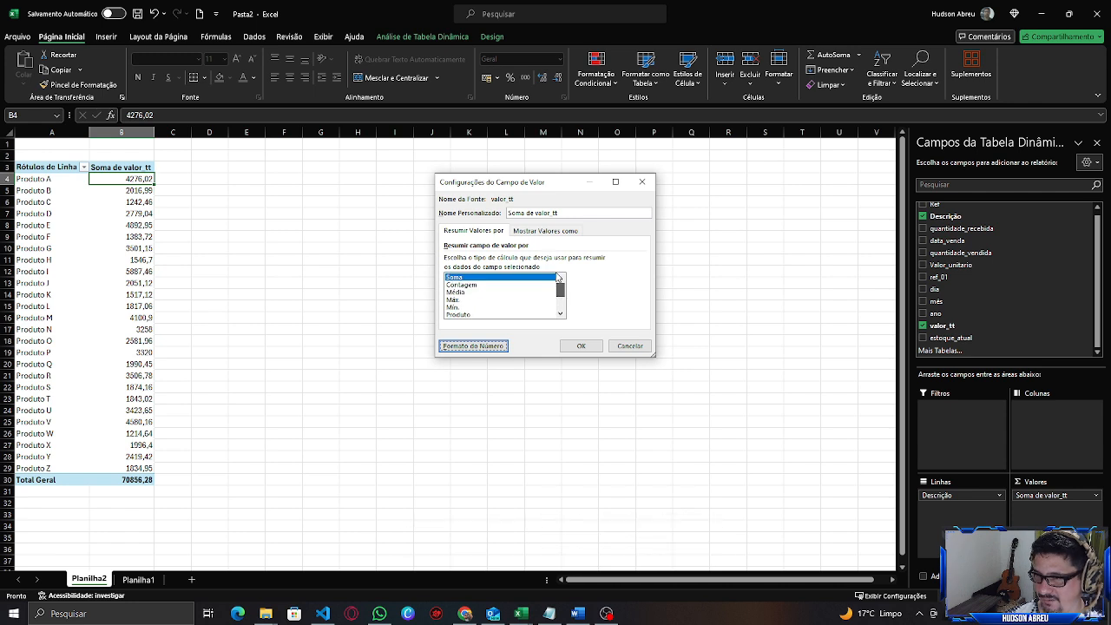
left_click(581, 347)
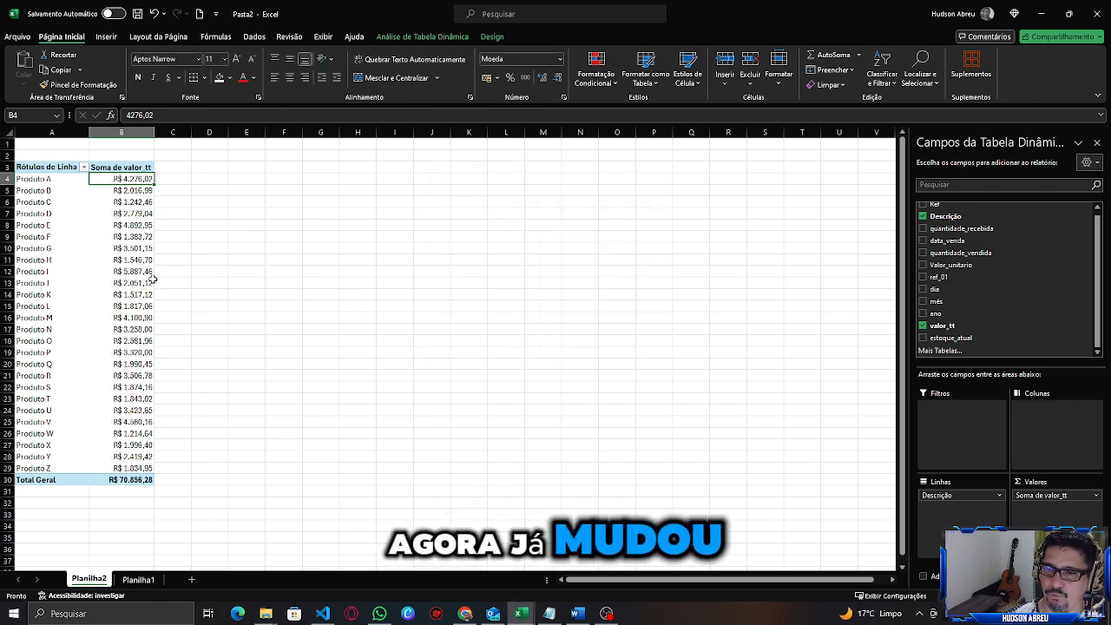
Replace Descrição with mês as the PivotTable's row field to total sales by month.
left_click_drag(130, 184, 119, 468)
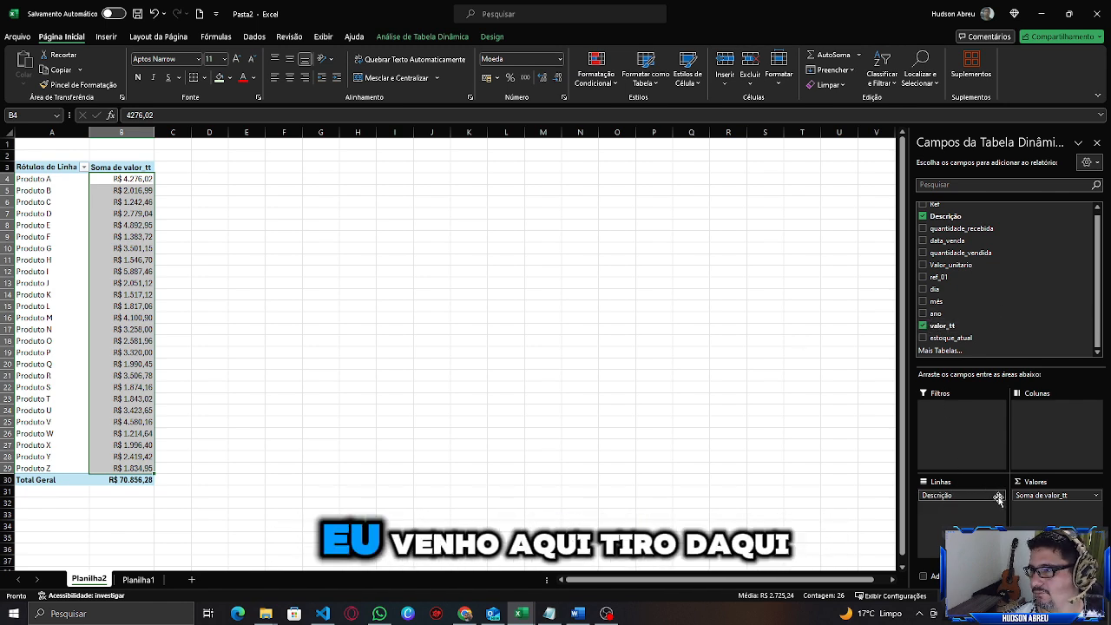
left_click_drag(997, 498, 1008, 341)
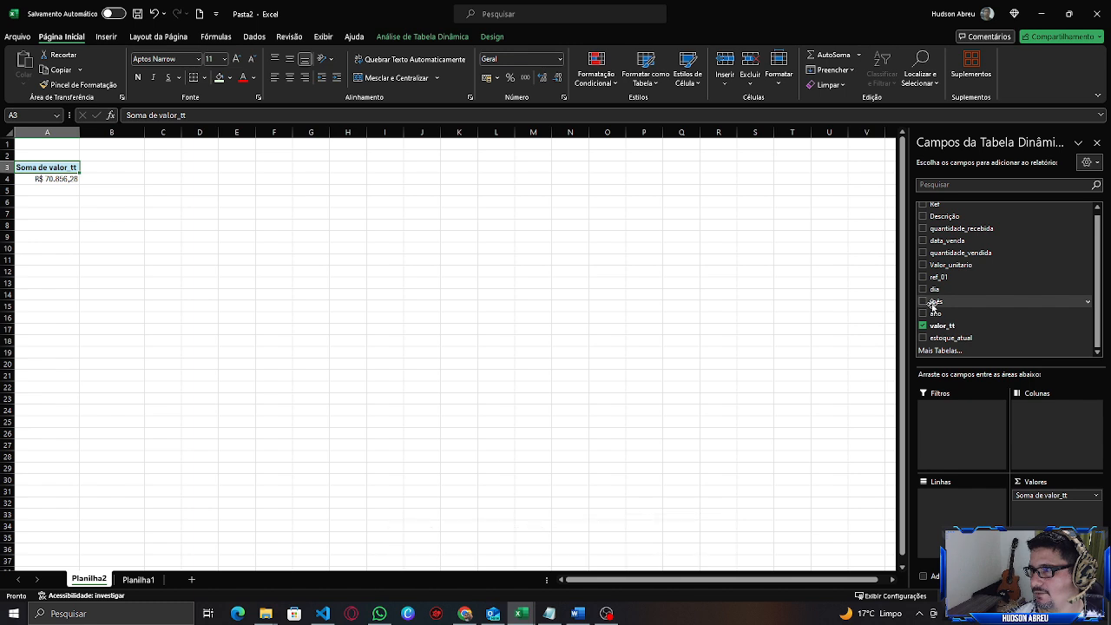
left_click_drag(933, 303, 940, 503)
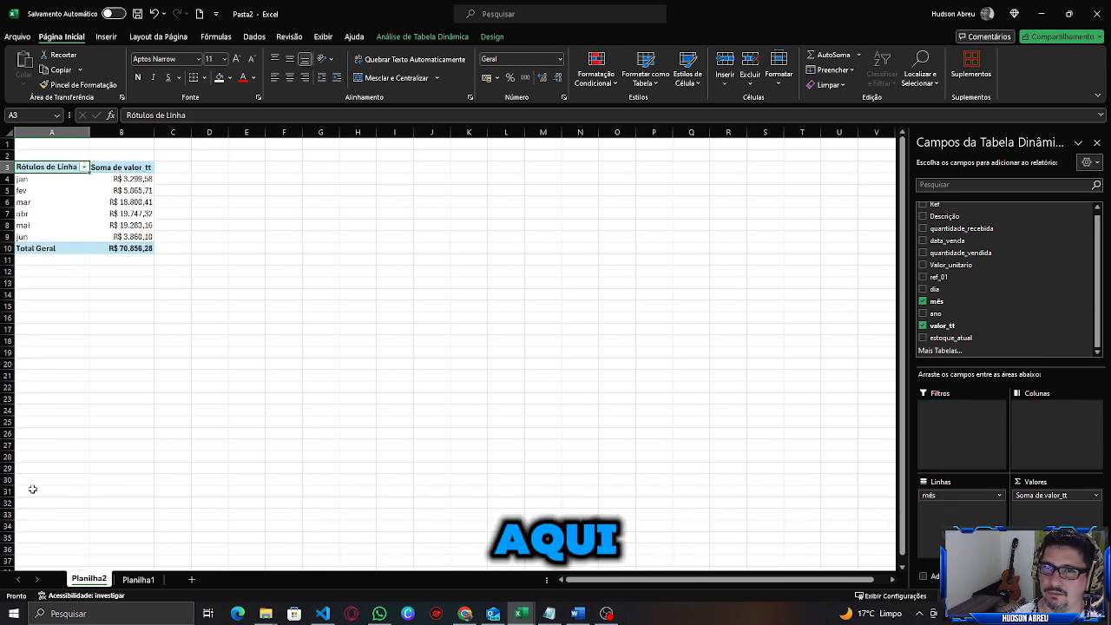
left_click(34, 180)
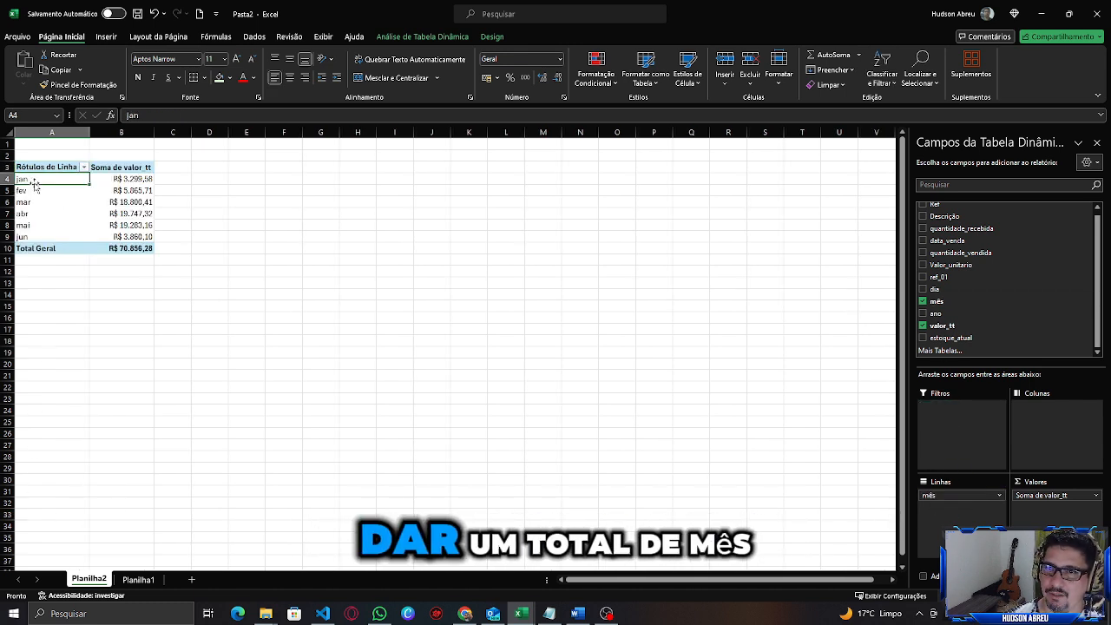
left_click(133, 179)
left_click(134, 225)
left_click(122, 186)
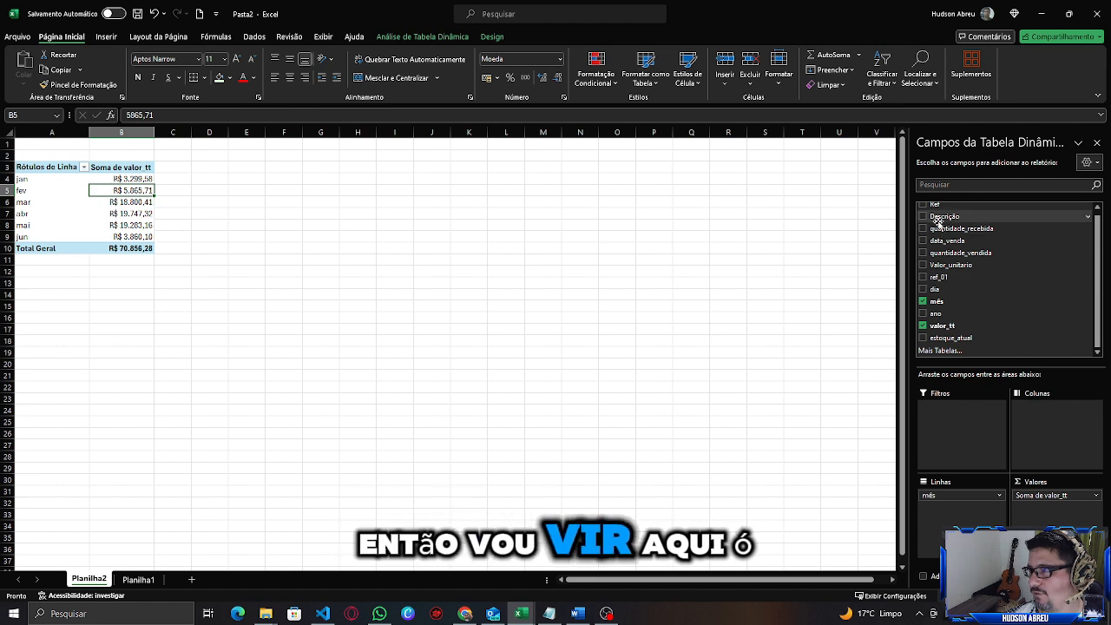
Add Descrição as a report filter and filter the PivotTable to Produto A.
left_click_drag(938, 222, 946, 408)
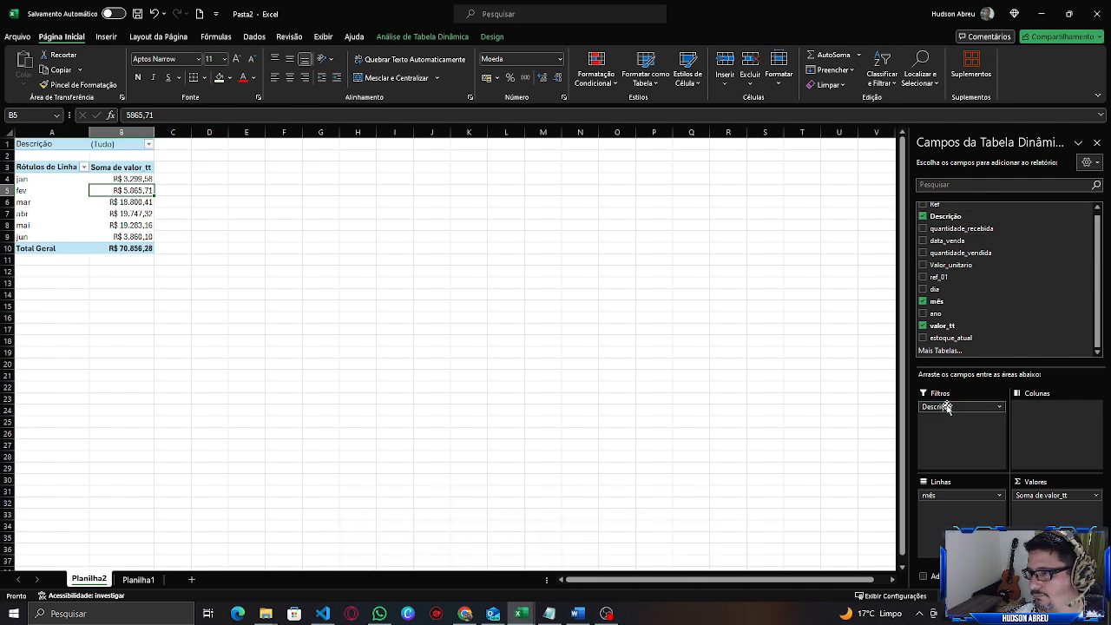
left_click(150, 144)
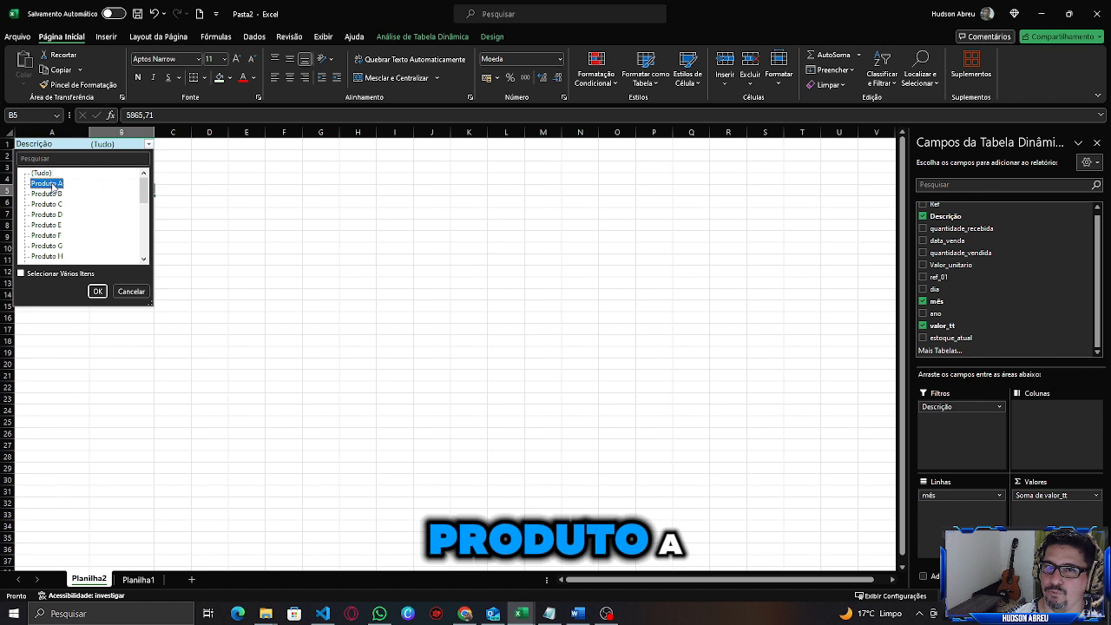
left_click(99, 290)
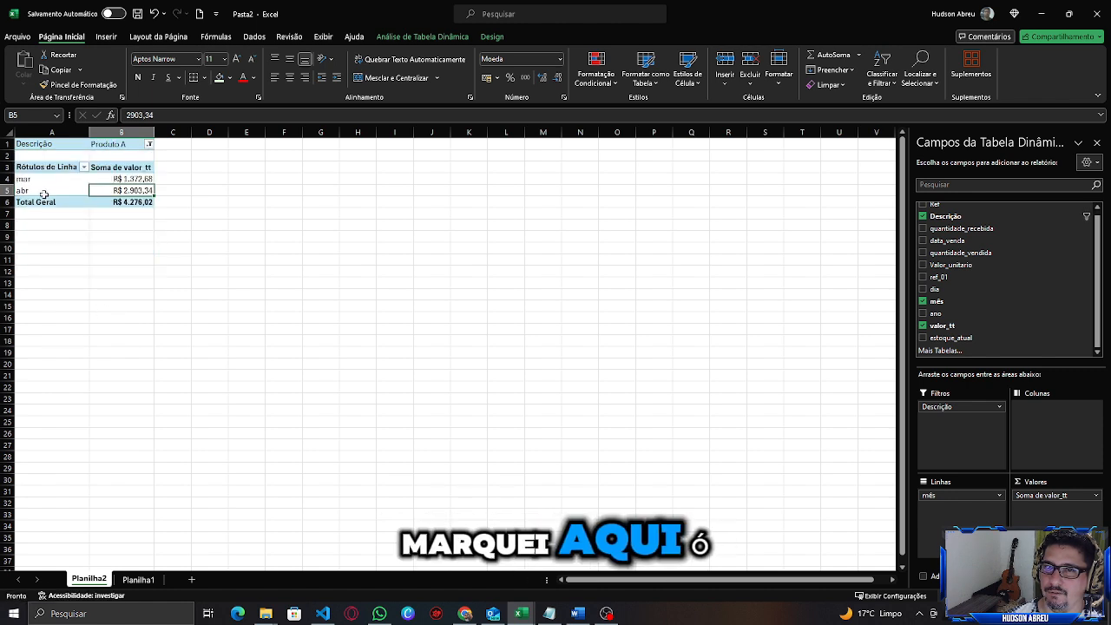
left_click(139, 179)
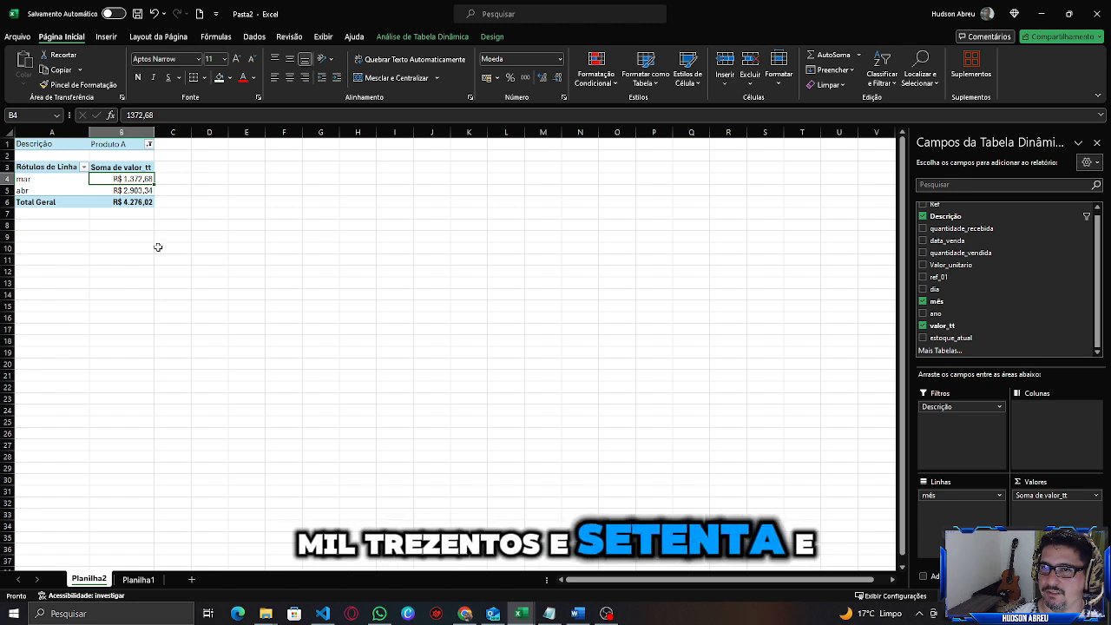
left_click(135, 190)
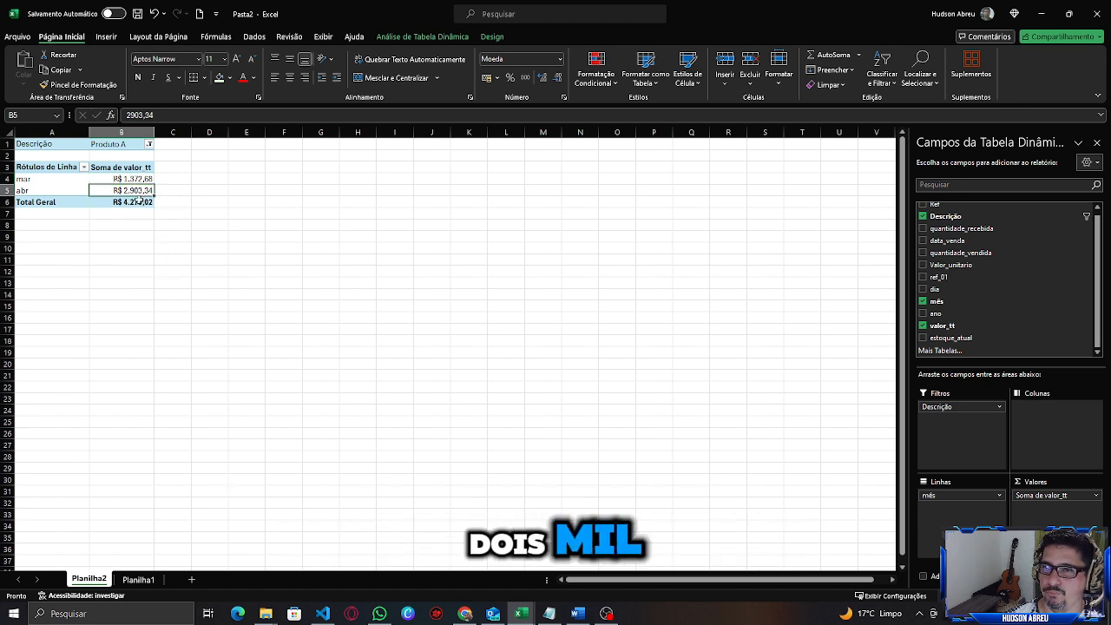
Filter the PivotTable's Descrição report filter to Produto H and review its monthly totals.
left_click(150, 144)
left_click(52, 257)
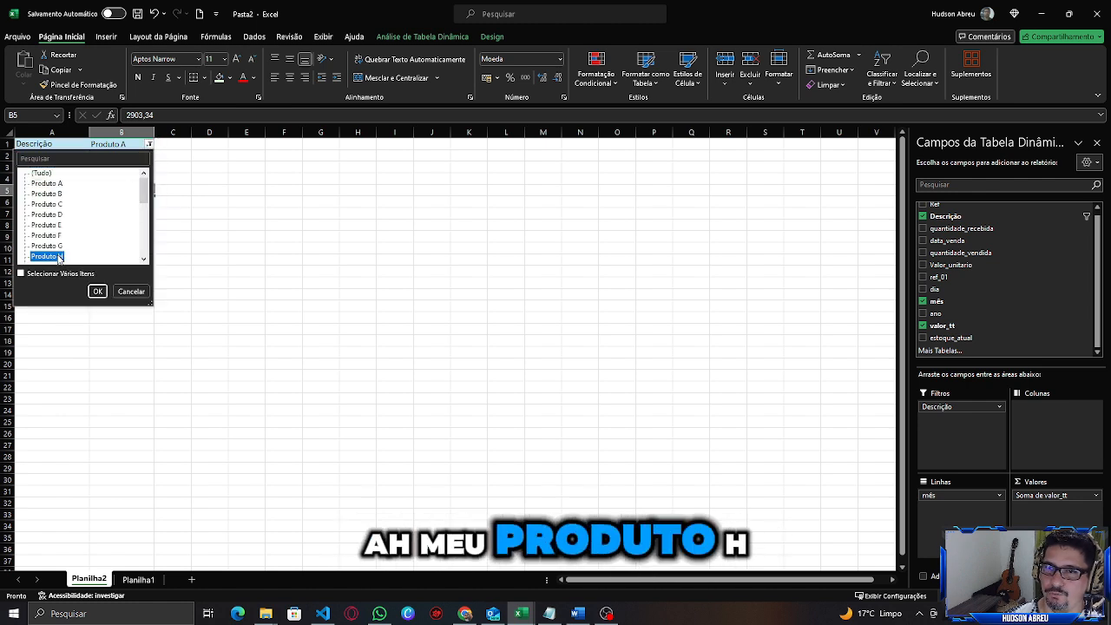
left_click(98, 290)
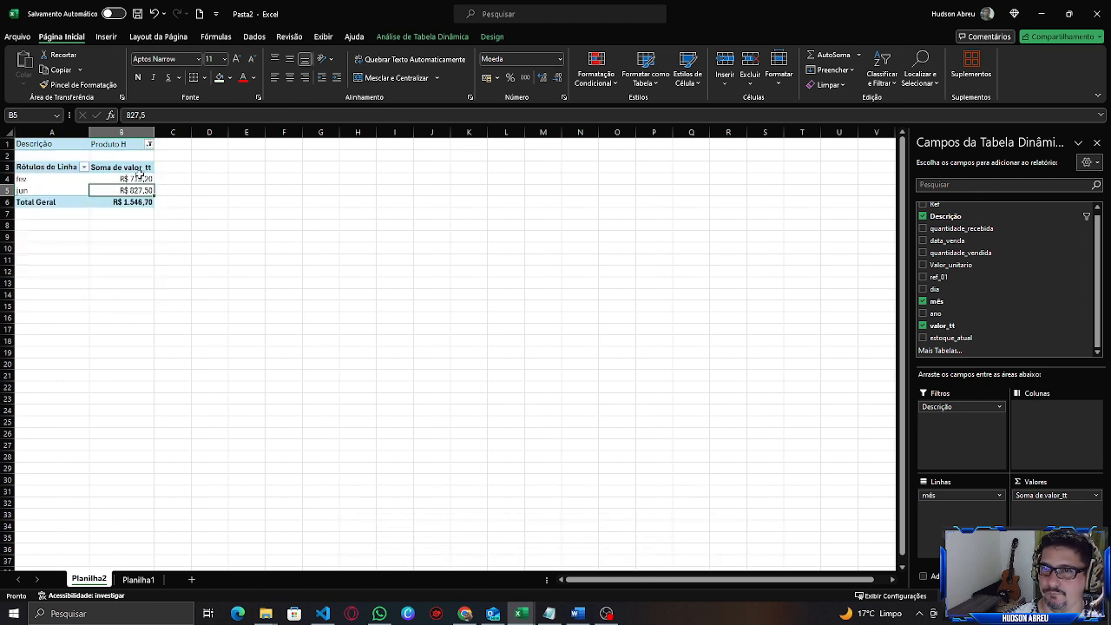
left_click(139, 178)
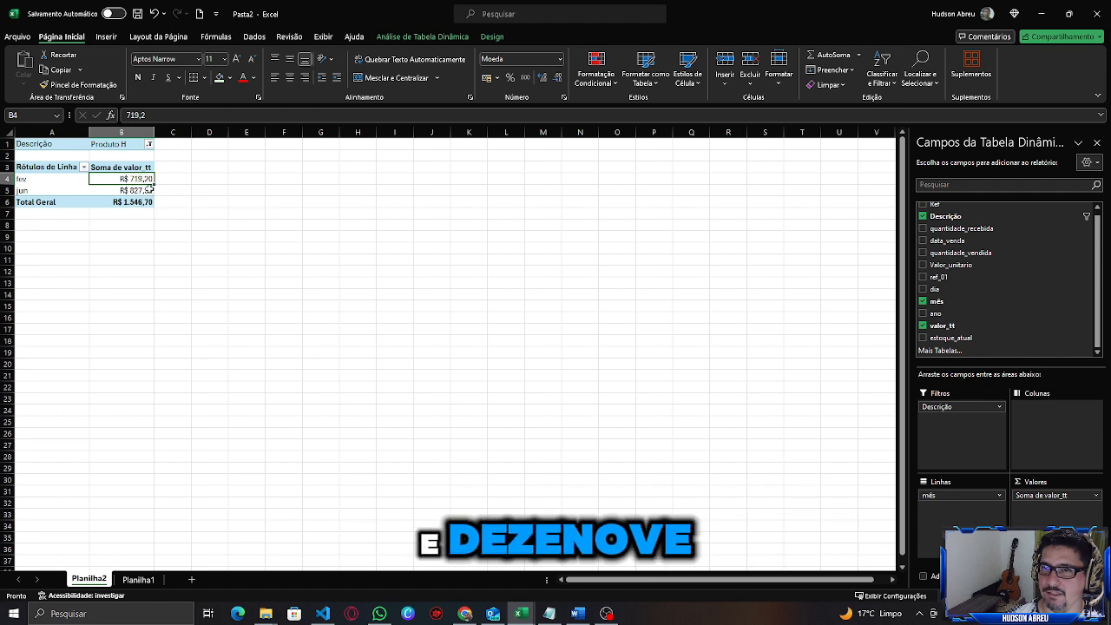
left_click(143, 190)
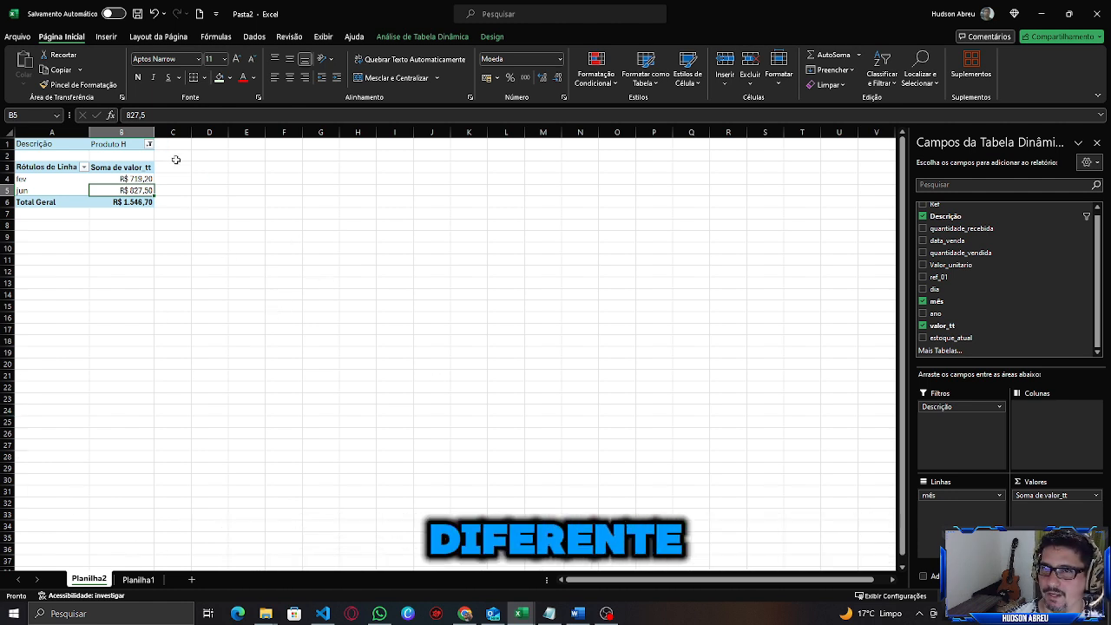
Insert a new PivotTable from the venda table on a new worksheet.
left_click(140, 583)
left_click(275, 283)
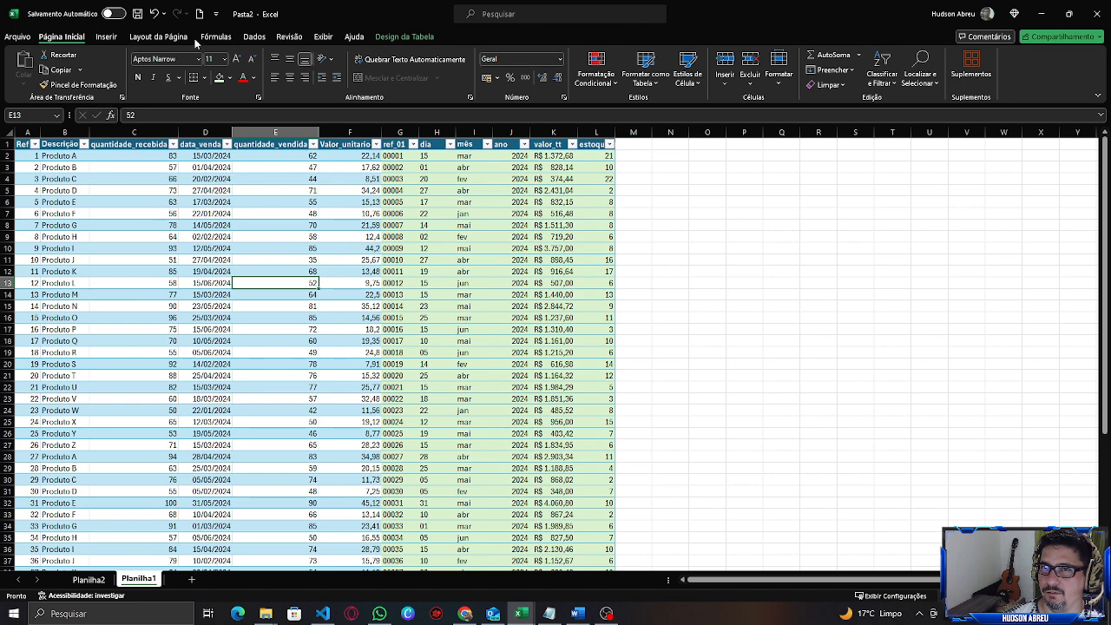
left_click(107, 37)
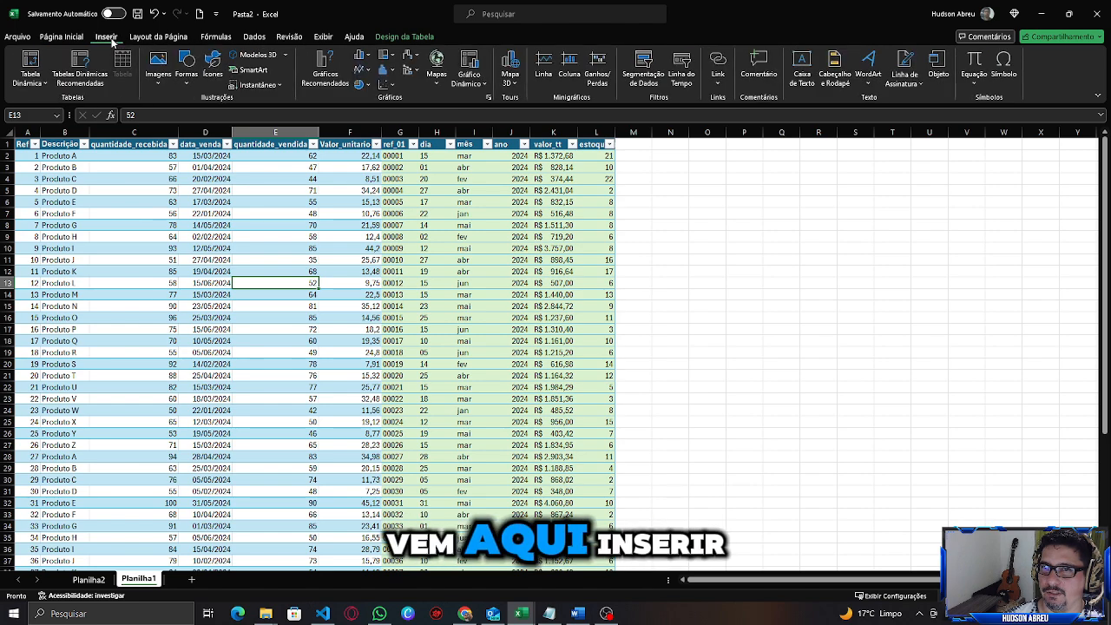
left_click(29, 79)
left_click(52, 103)
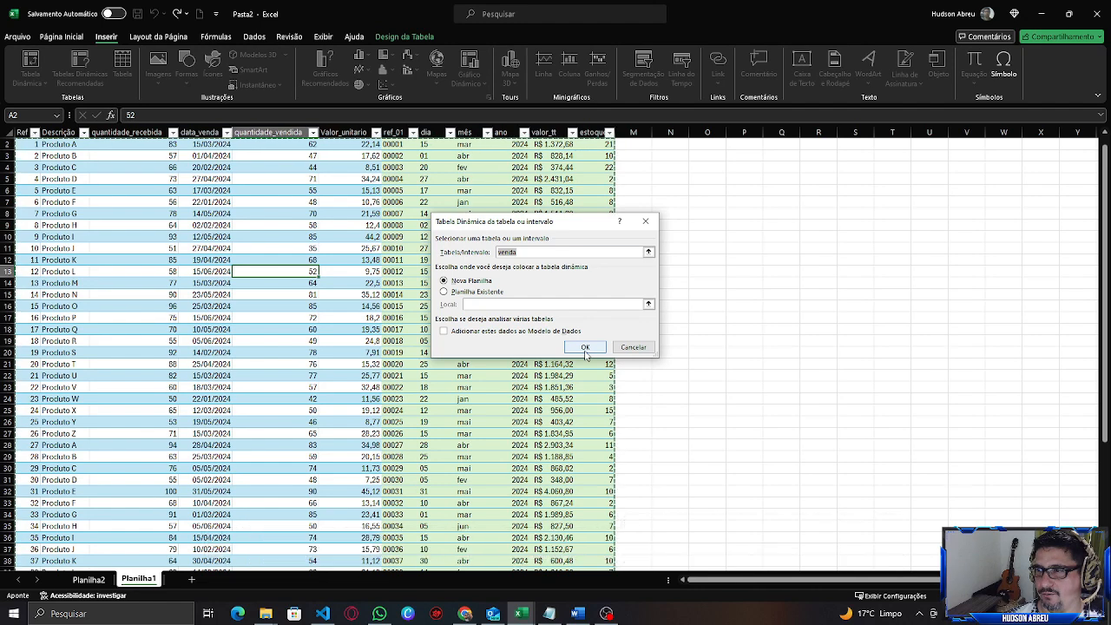
left_click(585, 348)
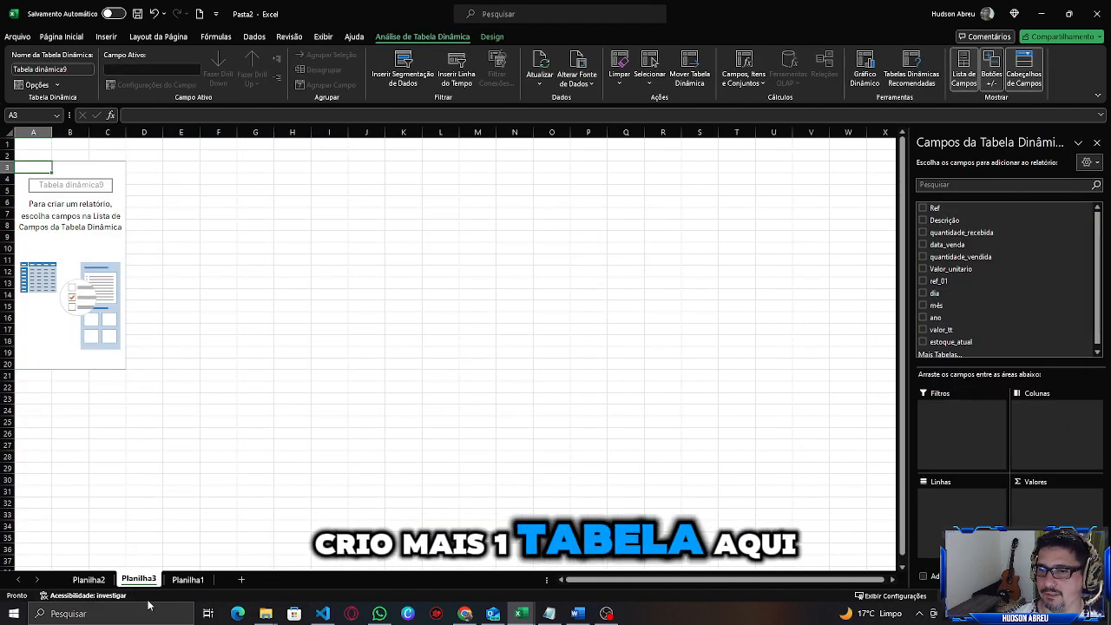
Rename the Planilha1 sheet as base_venda.
left_click(97, 580)
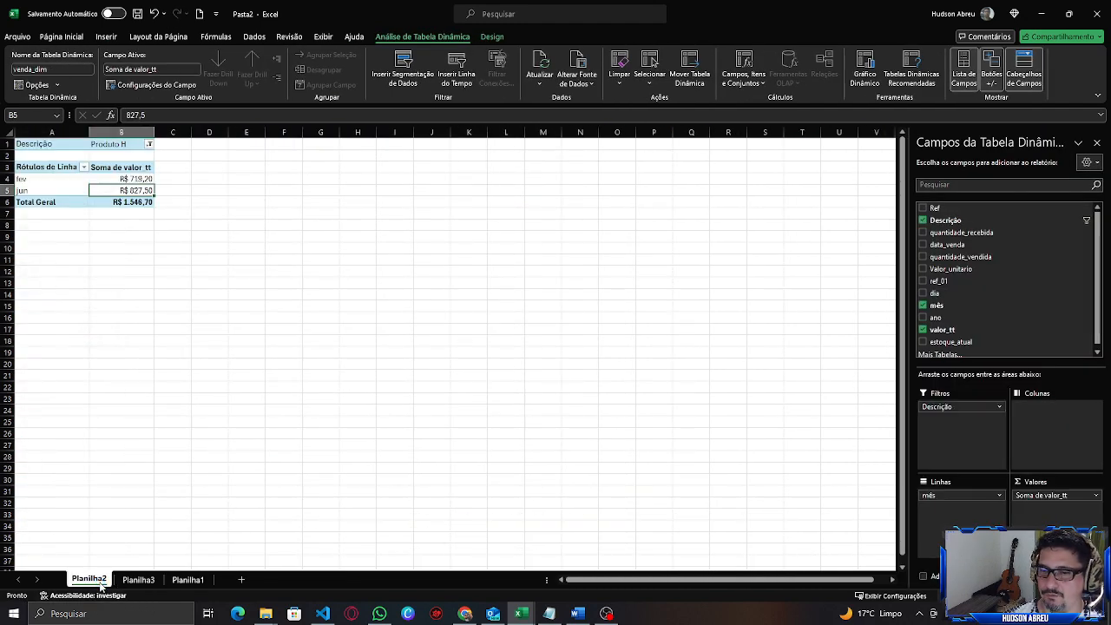
left_click(198, 579)
type("B")
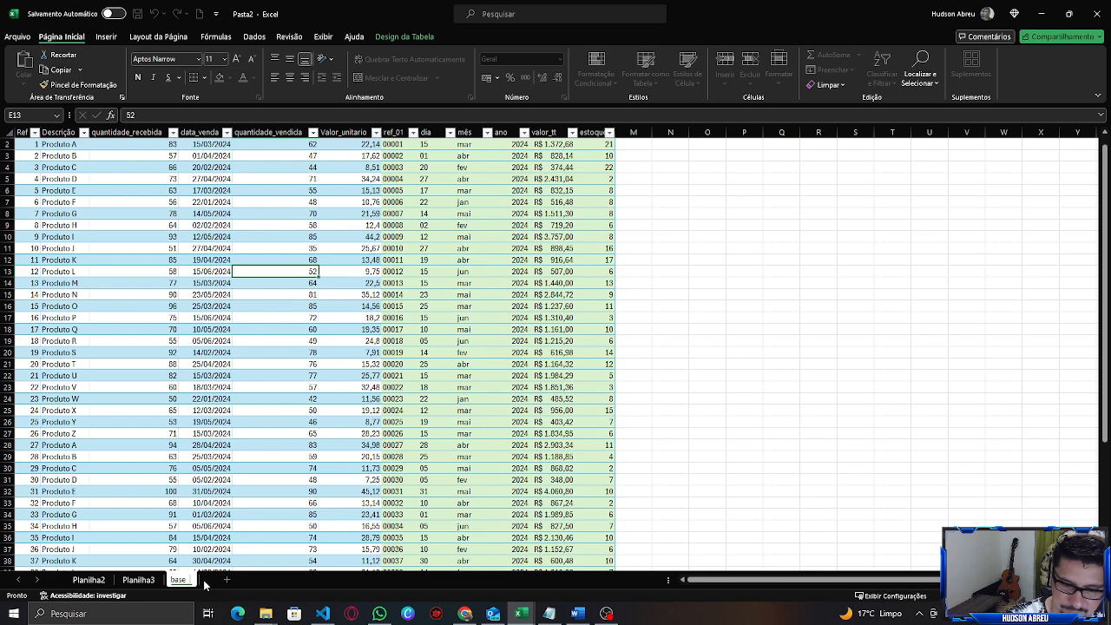
double_click(140, 583)
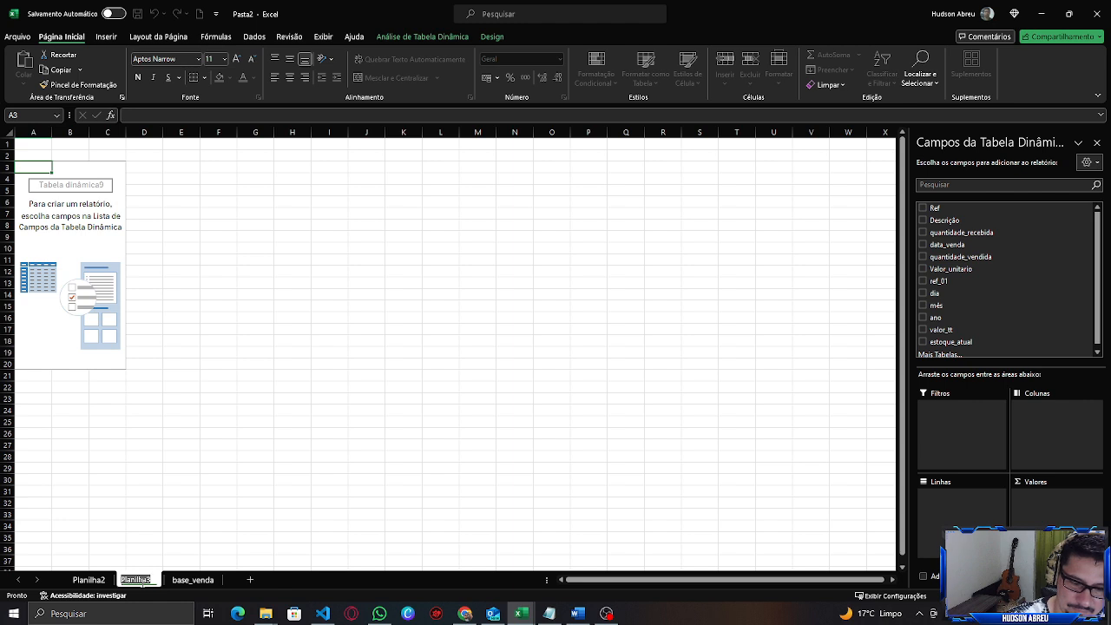
type("dim")
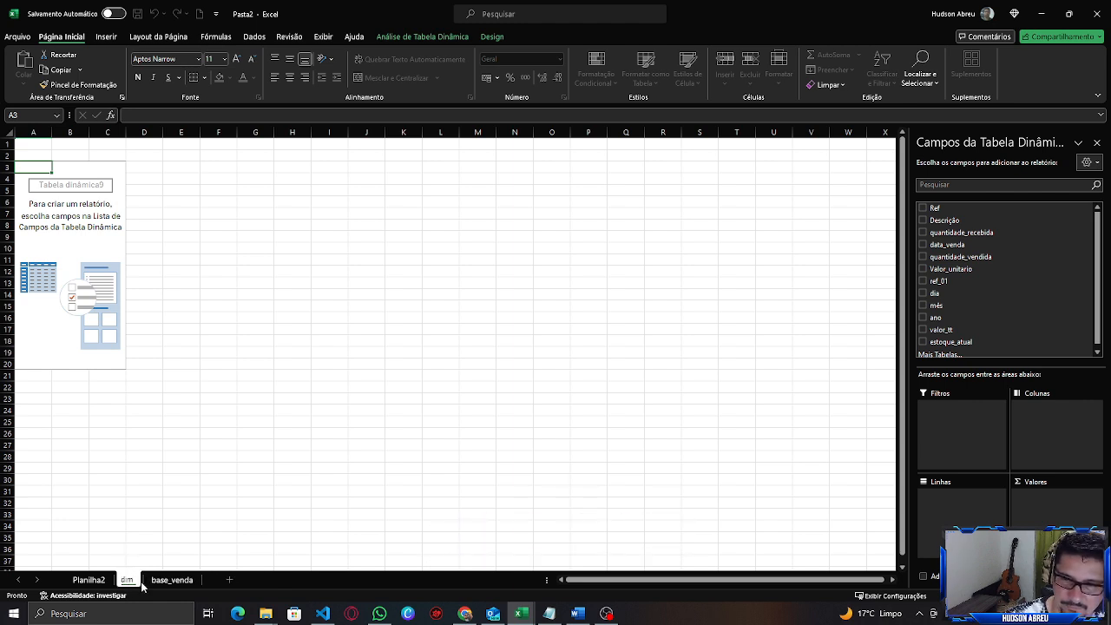
key("BackSpace")
key("BackSpace")
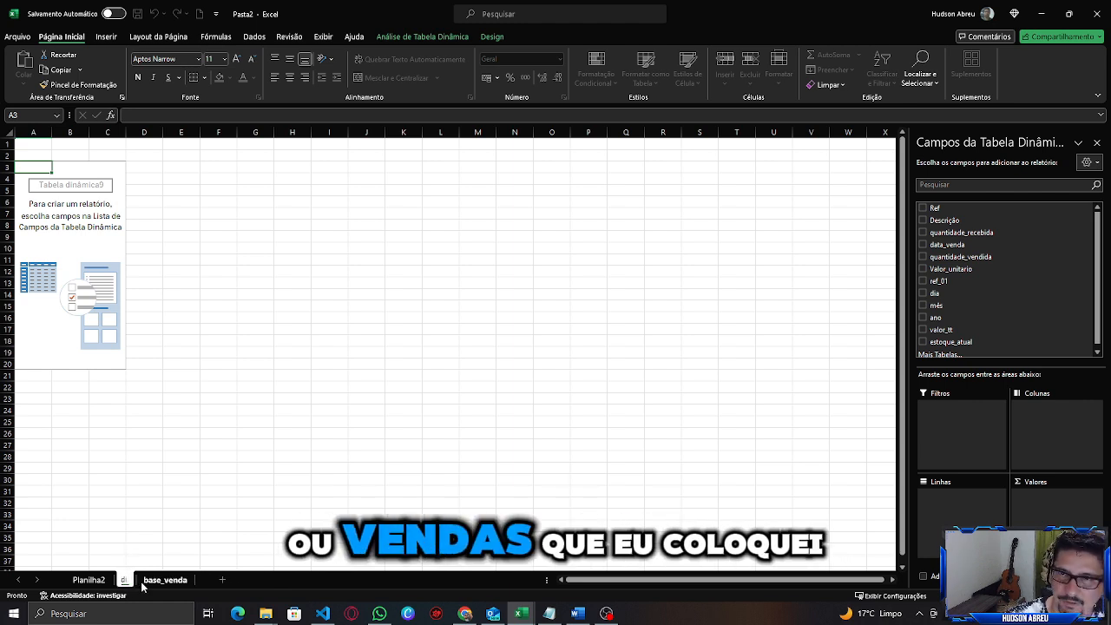
key("Escape")
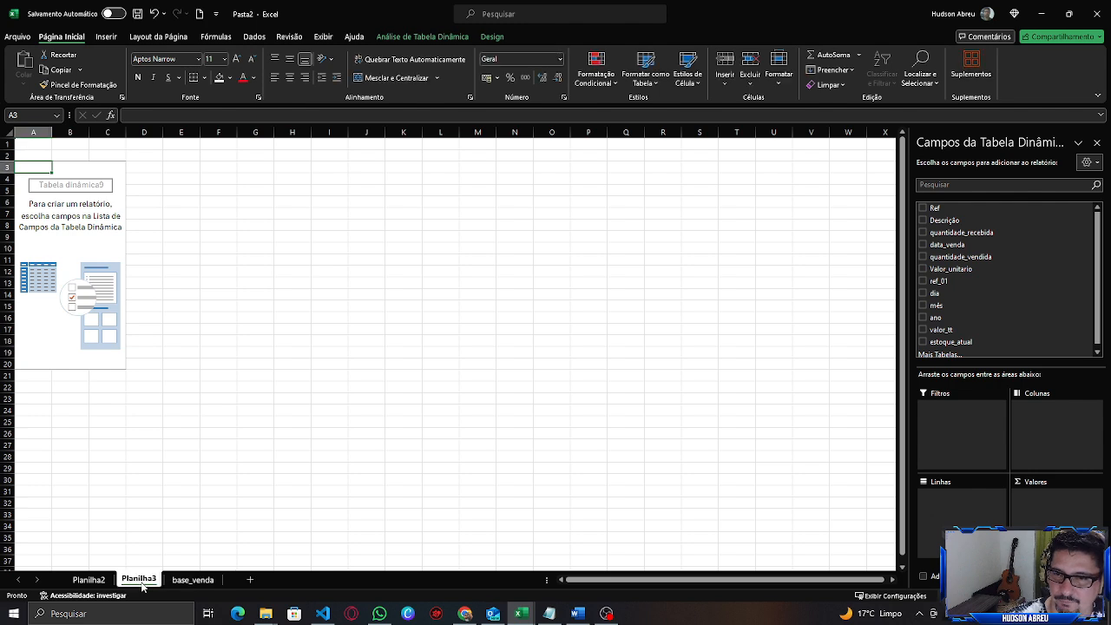
Rename the Planilha2 sheet as vendas_dim.
double_click(92, 587)
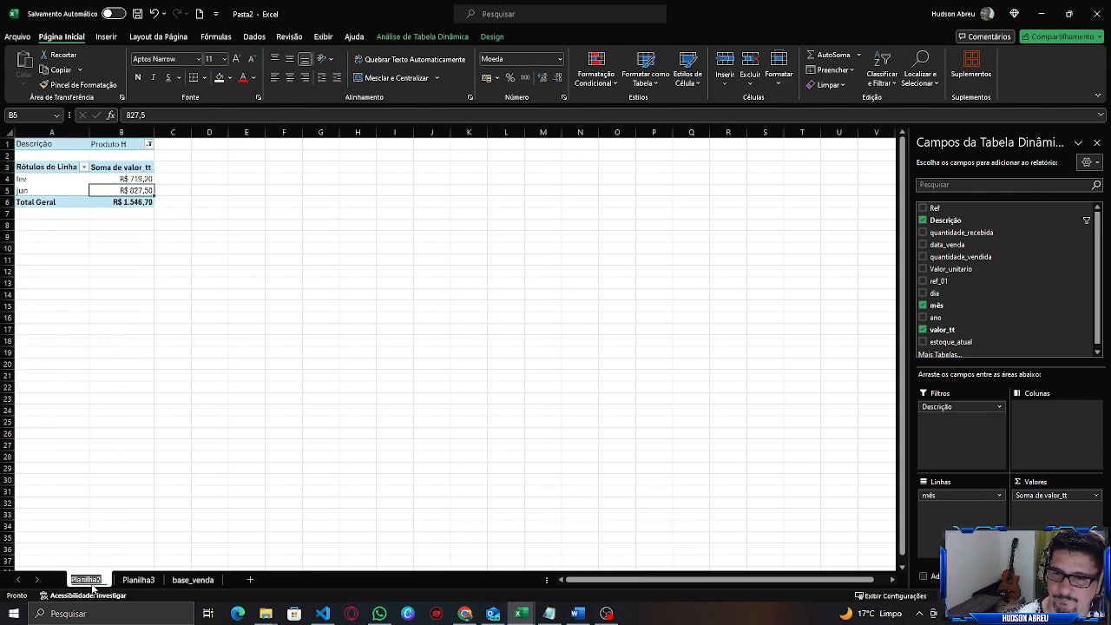
key("BackSpace")
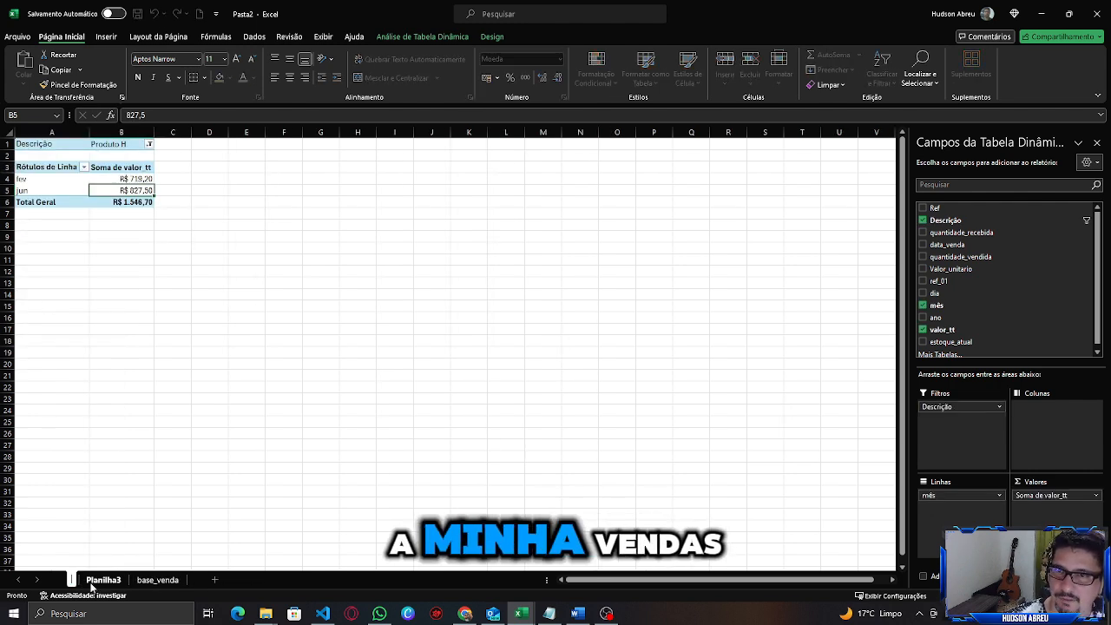
type("veda")
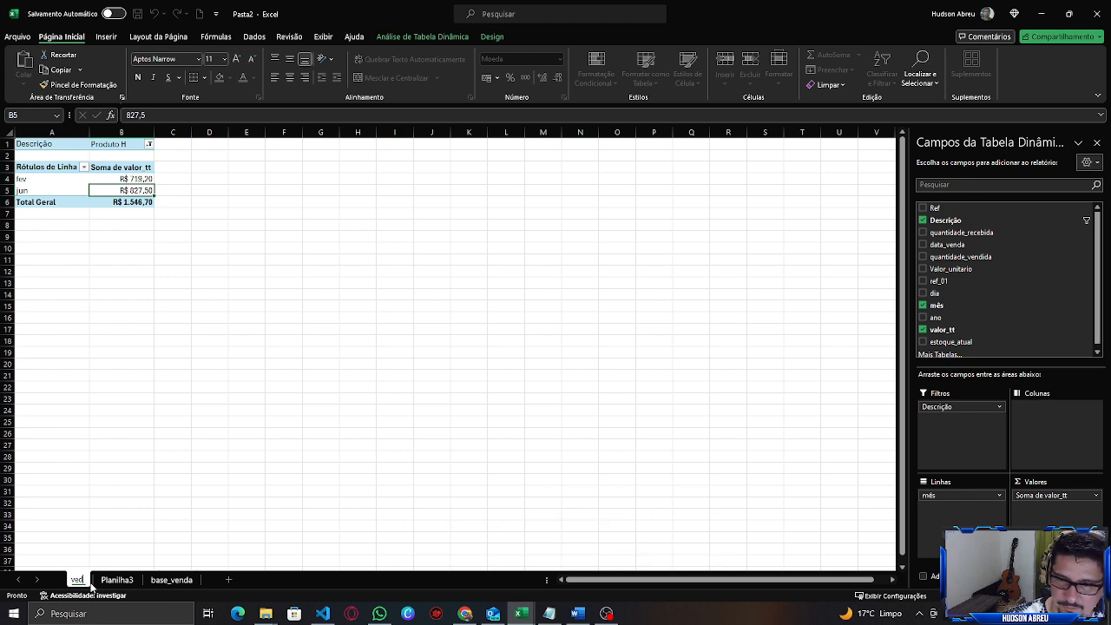
key("BackSpace")
key("BackSpace")
key("BackSpace")
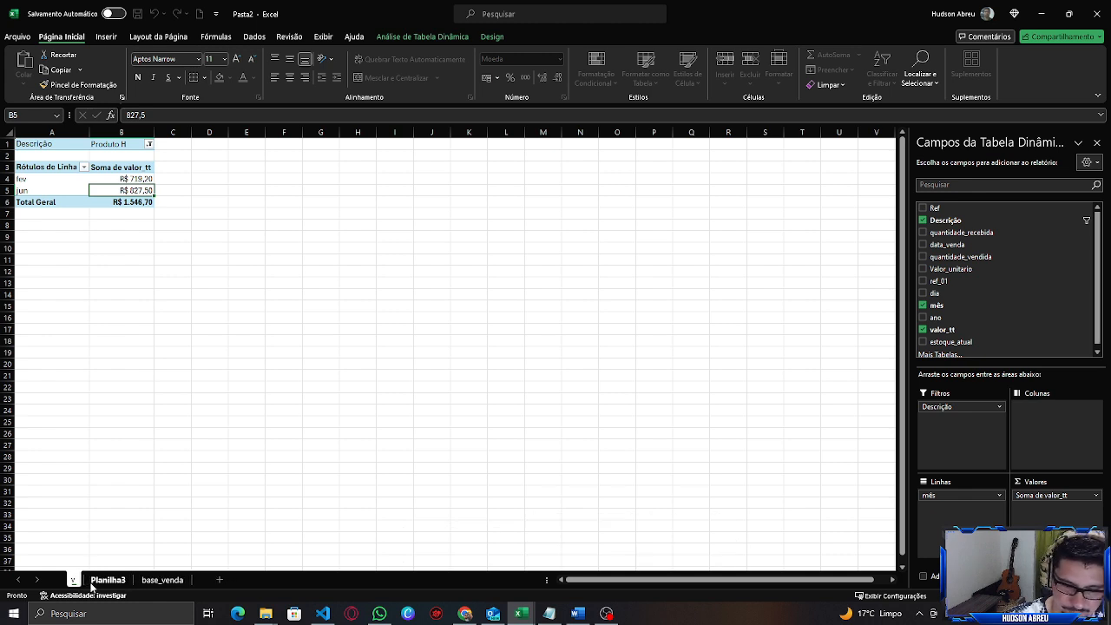
type("endas")
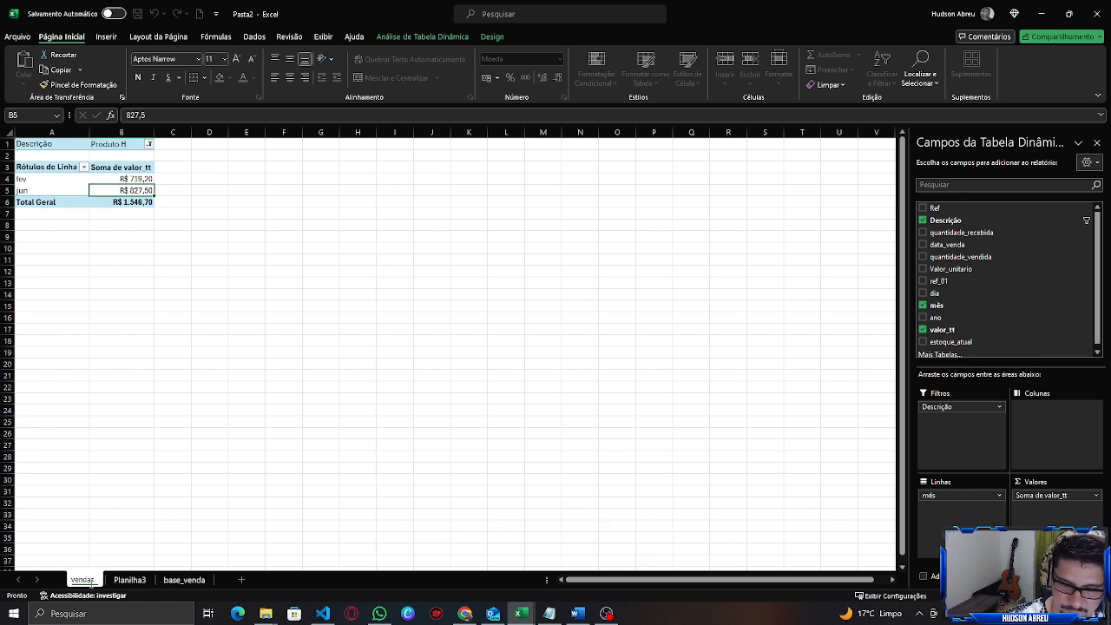
type(" dim")
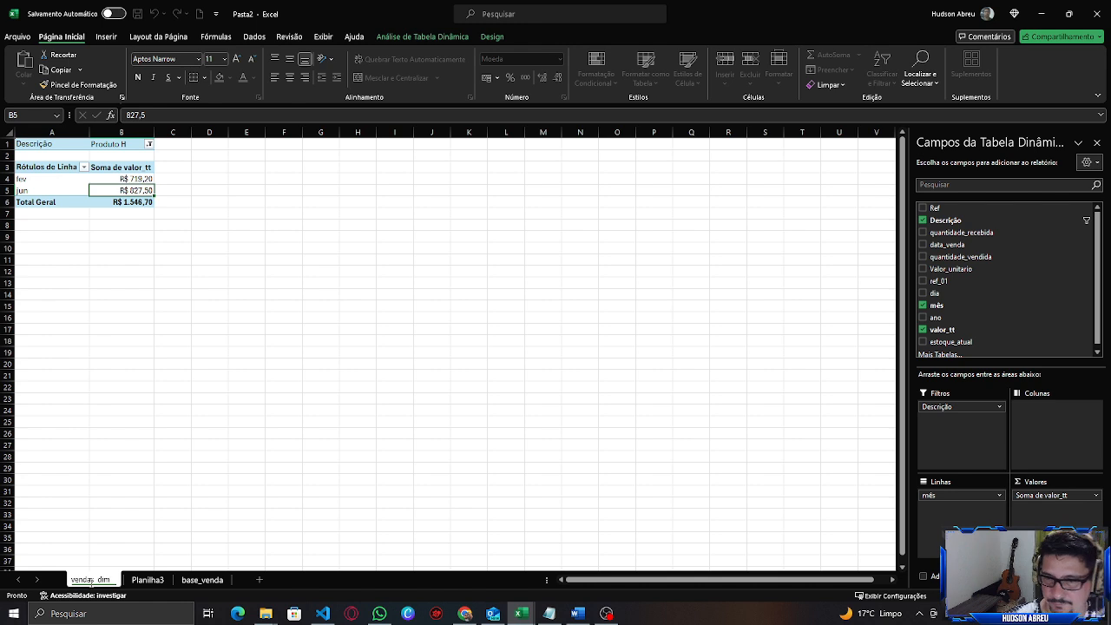
In the new PivotTable on Planilha3, sum estoque_atual as values with Descrição as the row field.
left_click(139, 577)
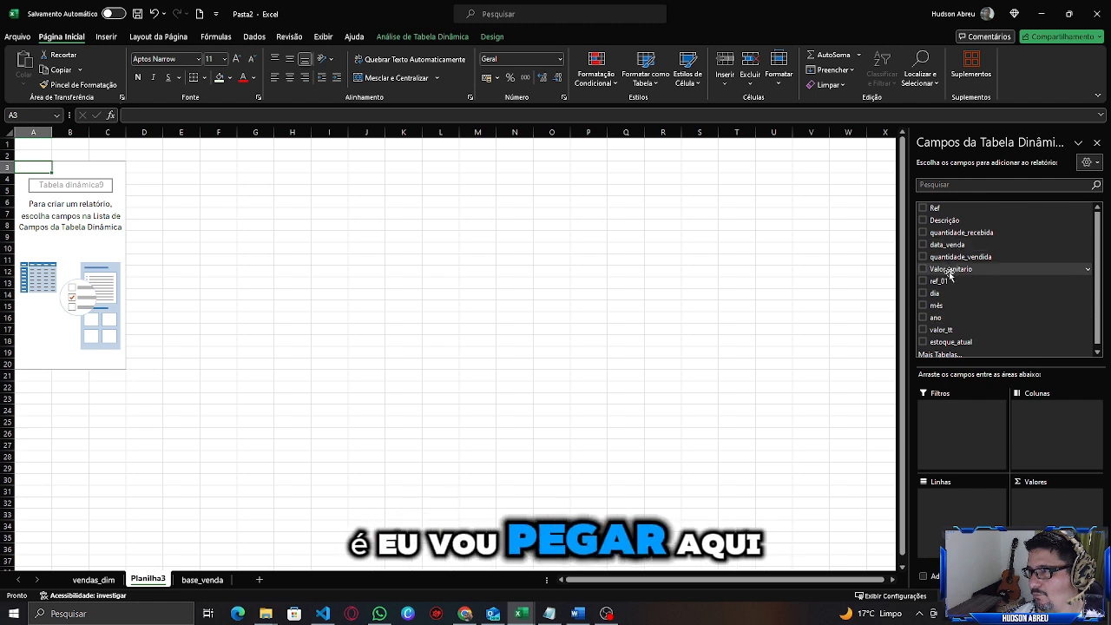
left_click_drag(937, 305, 971, 505)
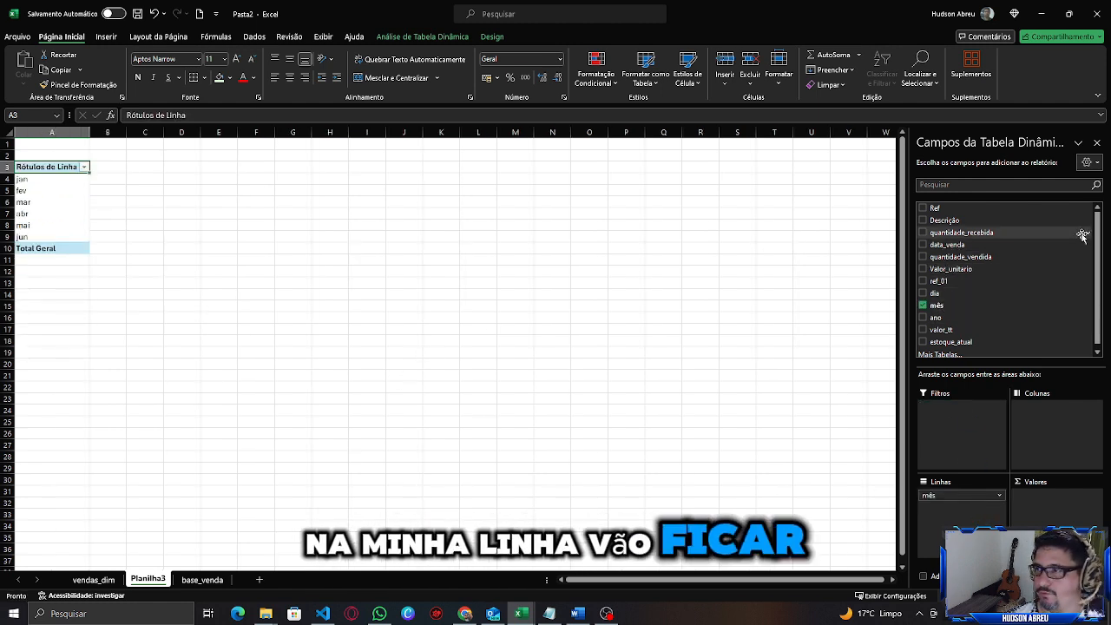
left_click_drag(969, 337, 1063, 510)
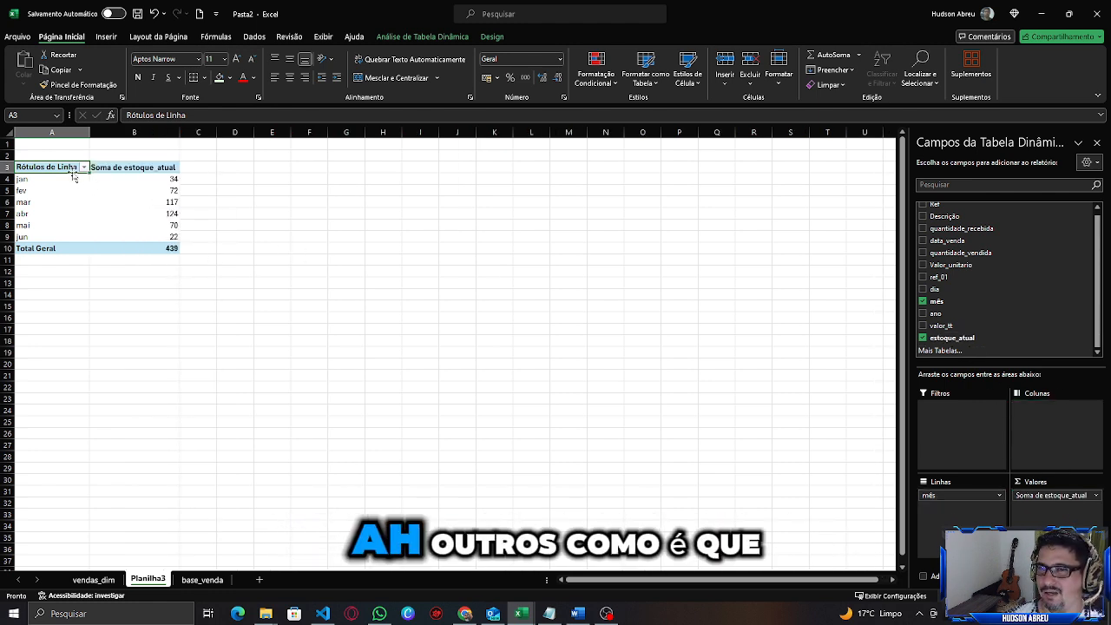
left_click(922, 301)
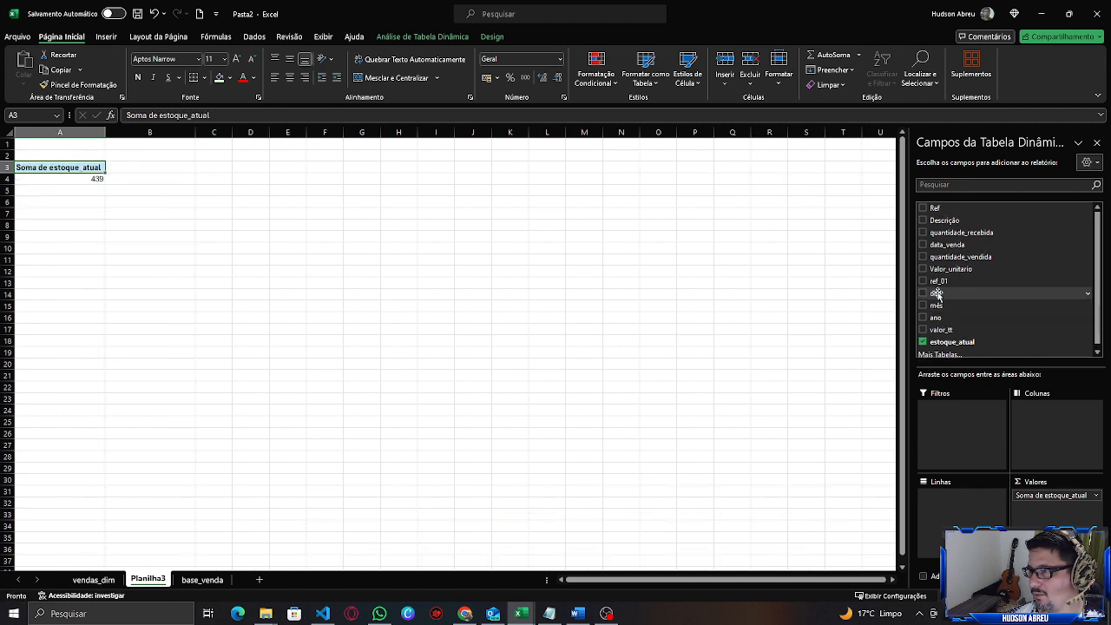
left_click(924, 219)
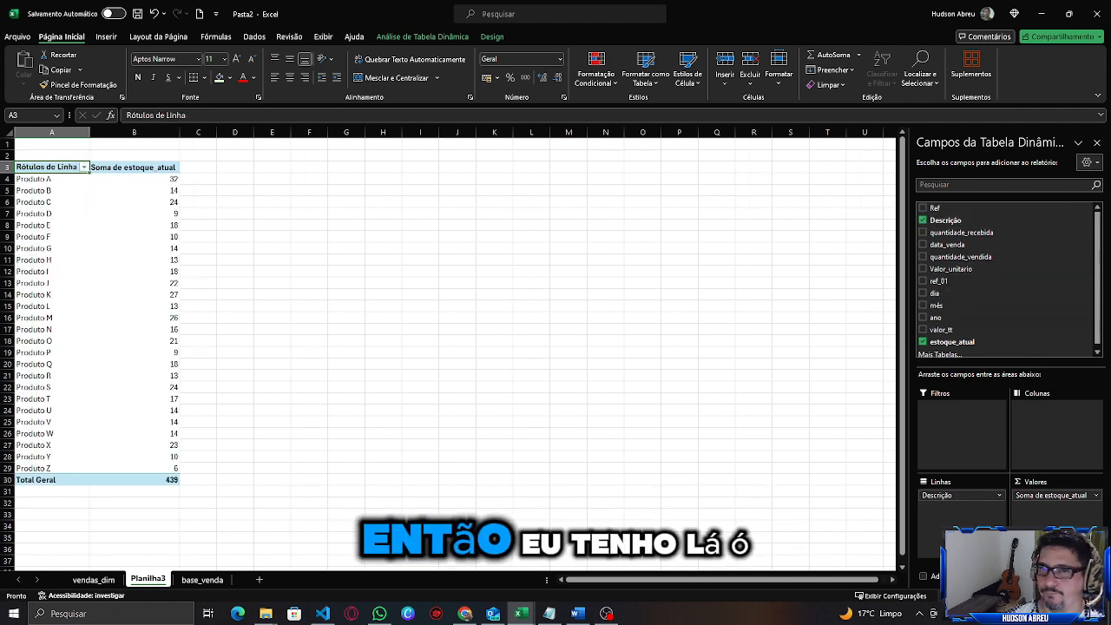
Examine the current stock totals for each product in the new PivotTable.
left_click(151, 180)
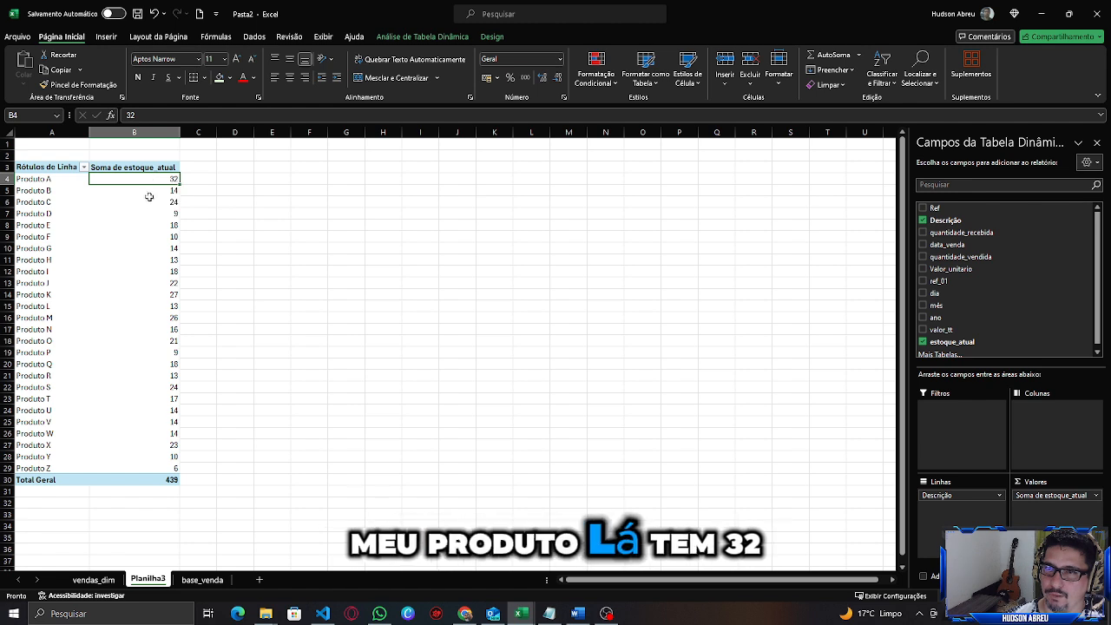
left_click(149, 189)
left_click(149, 202)
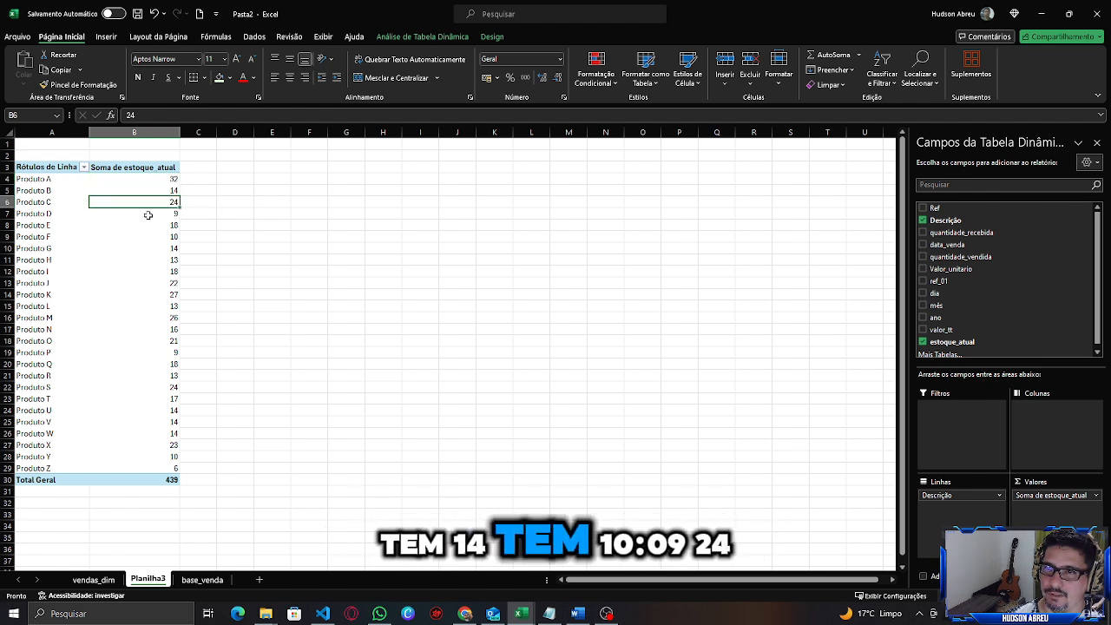
left_click(152, 214)
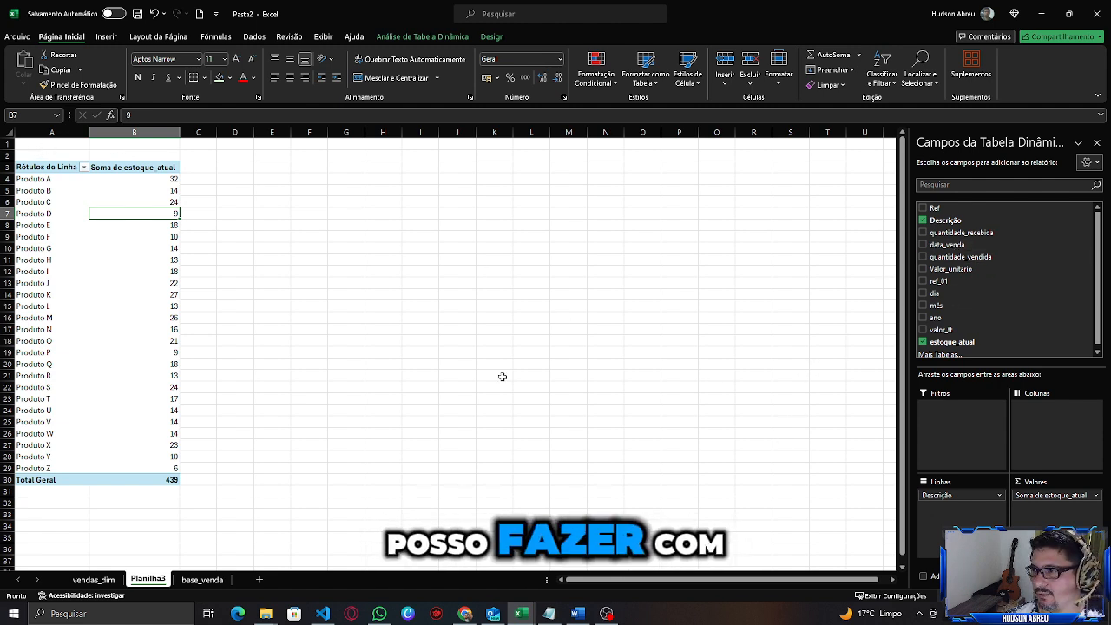
left_click(133, 179)
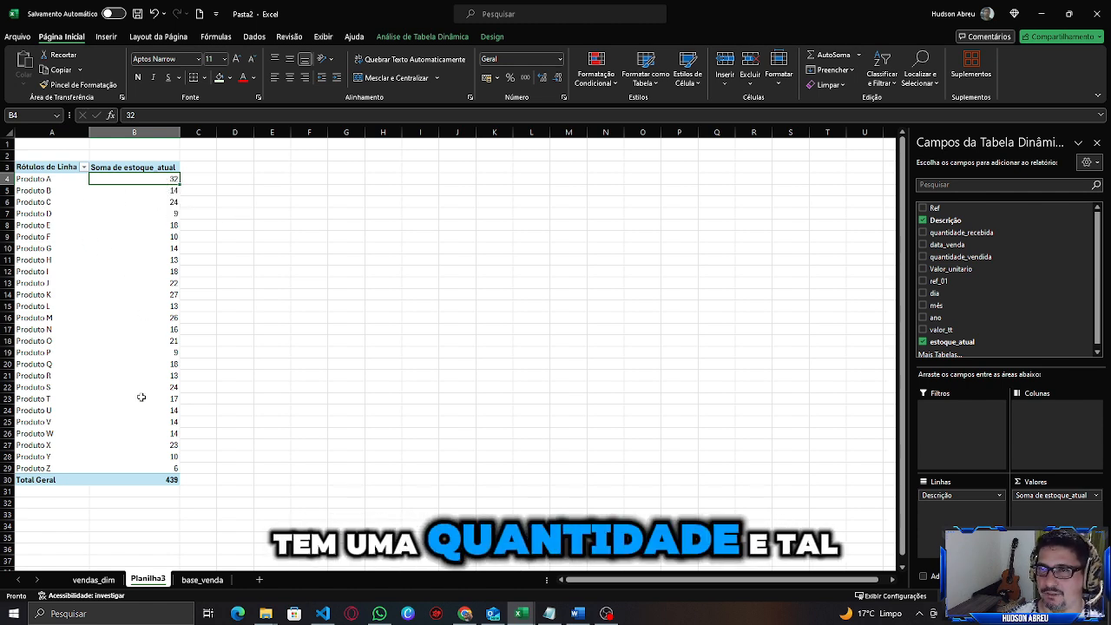
left_click_drag(150, 176, 158, 464)
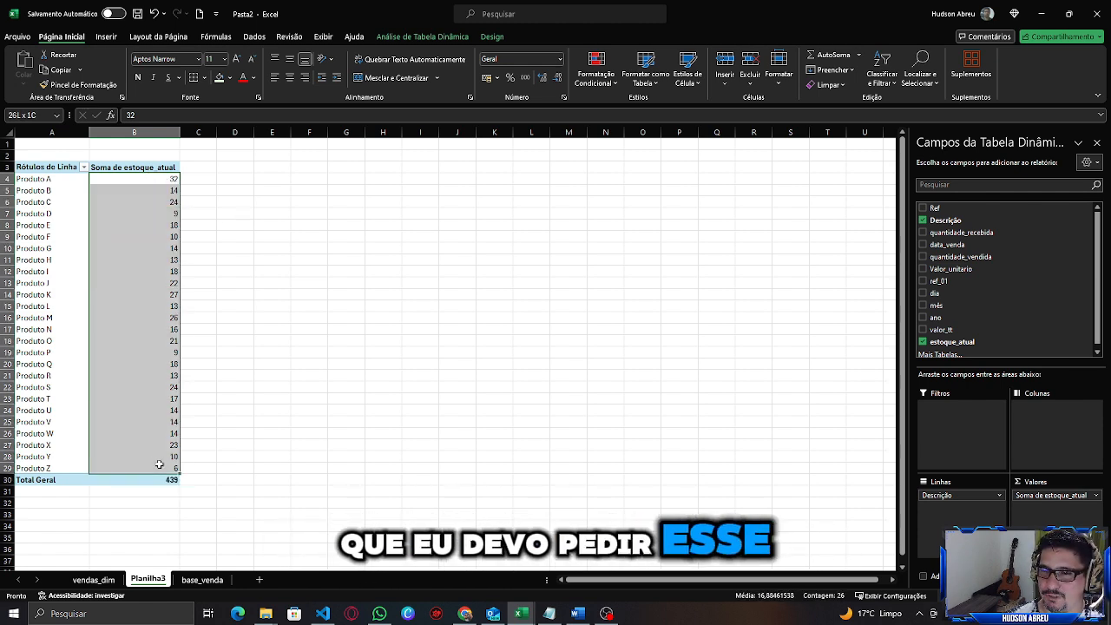
left_click(169, 189)
left_click(168, 179)
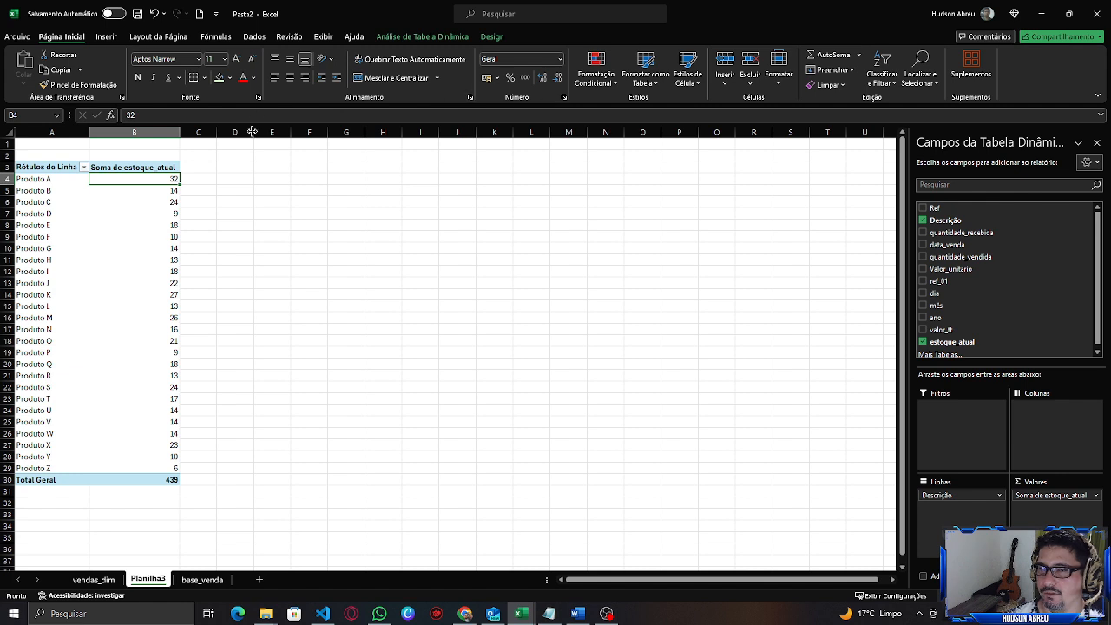
left_click(156, 189)
left_click(160, 178)
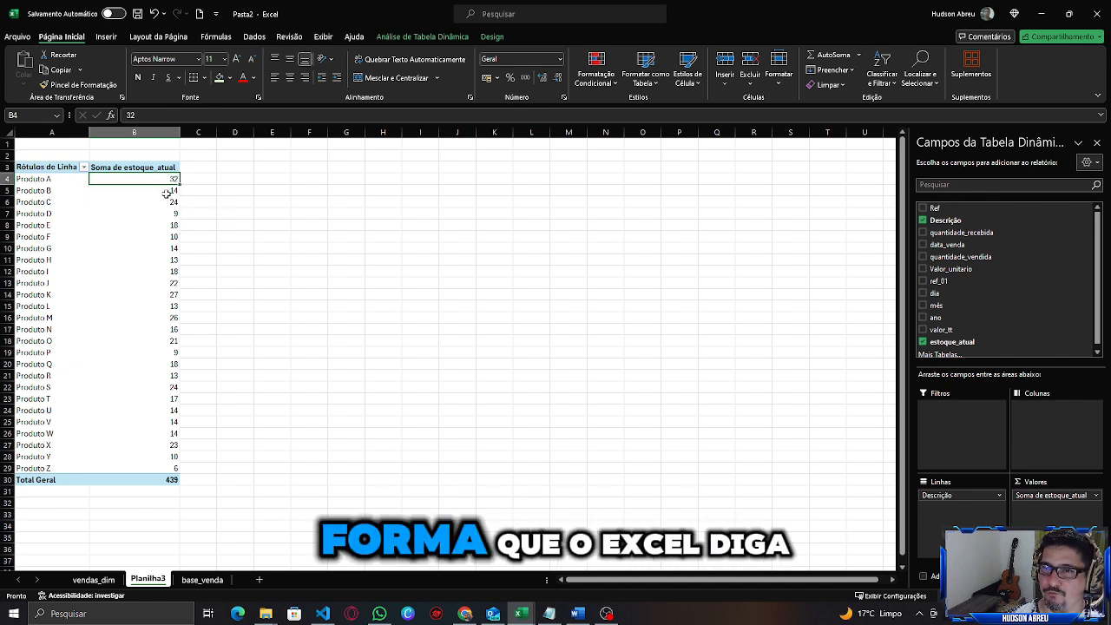
left_click(166, 191)
left_click(164, 178)
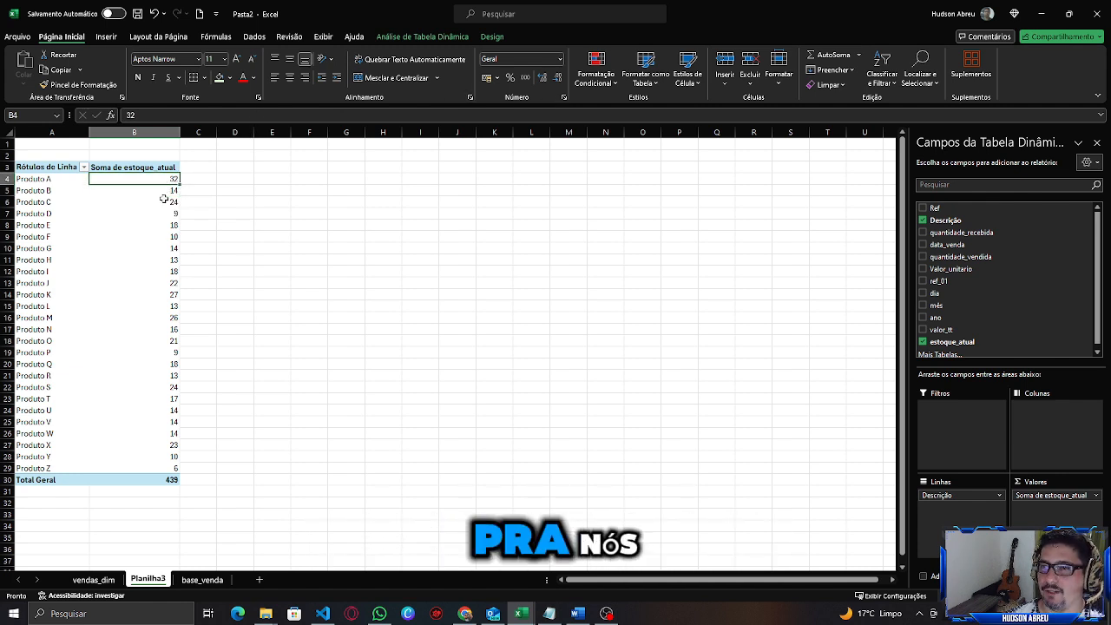
left_click(161, 188)
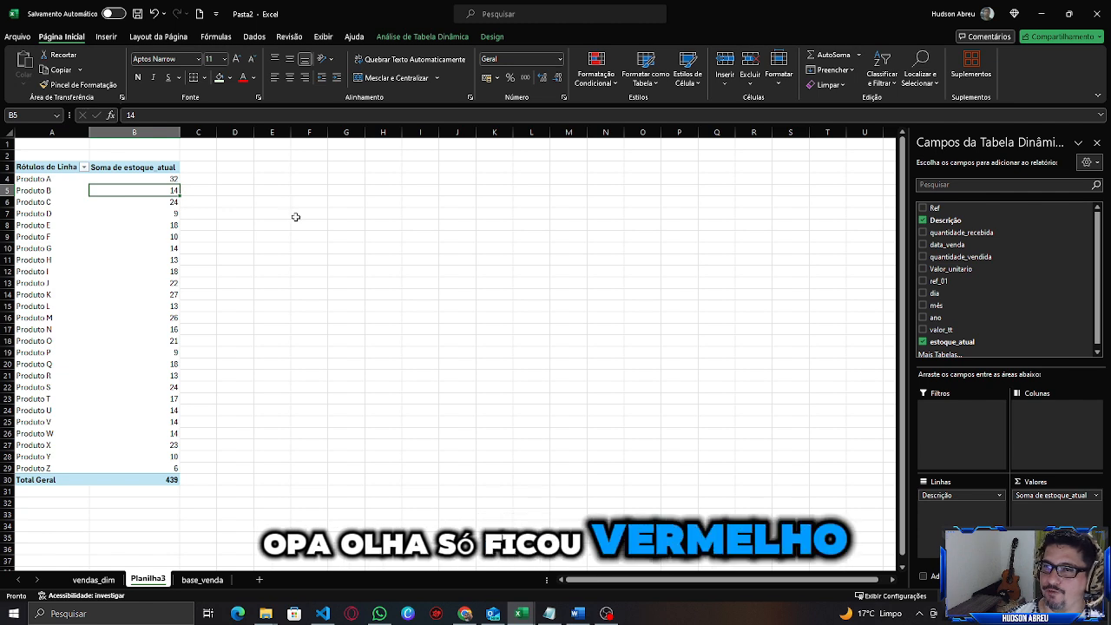
left_click(154, 179)
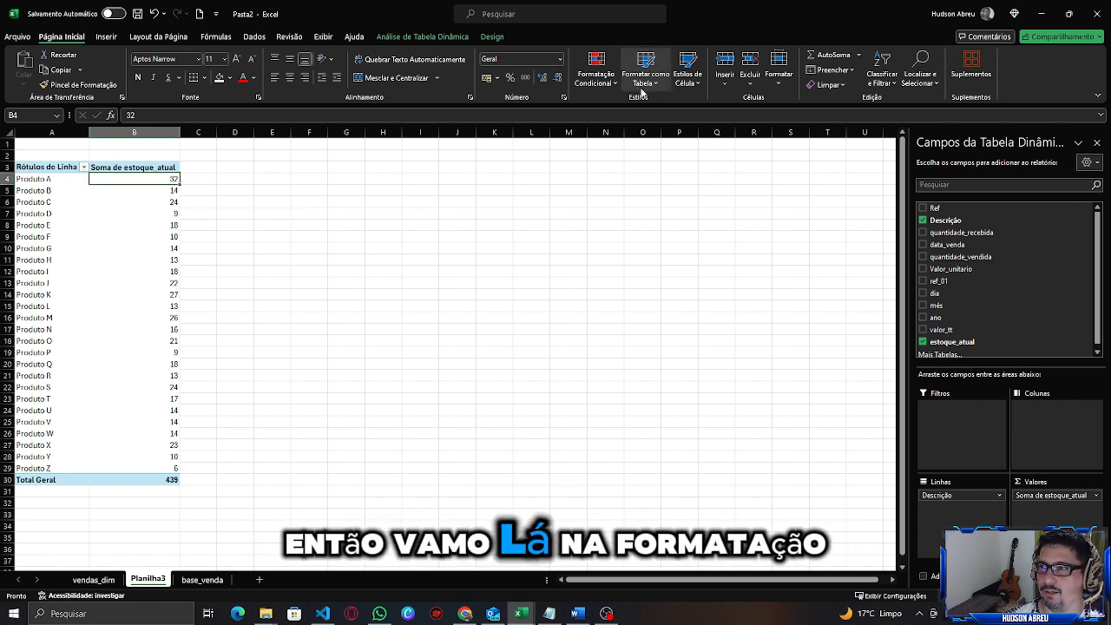
Add a conditional formatting rule highlighting stock values less than 15 with light red fill and dark red text.
left_click(595, 74)
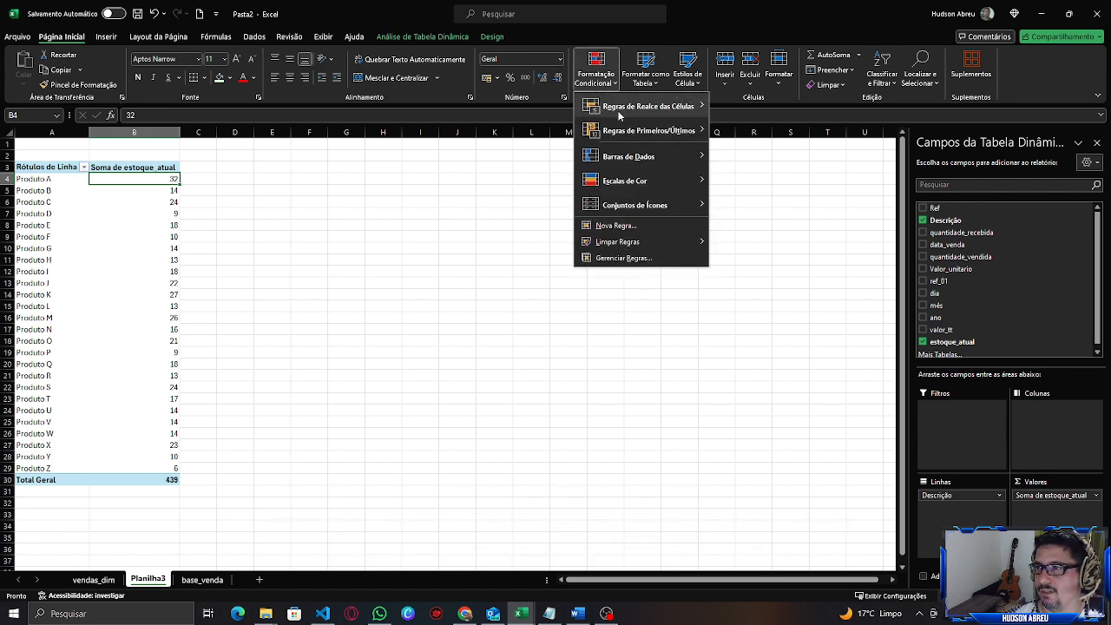
mouse_move(618, 116)
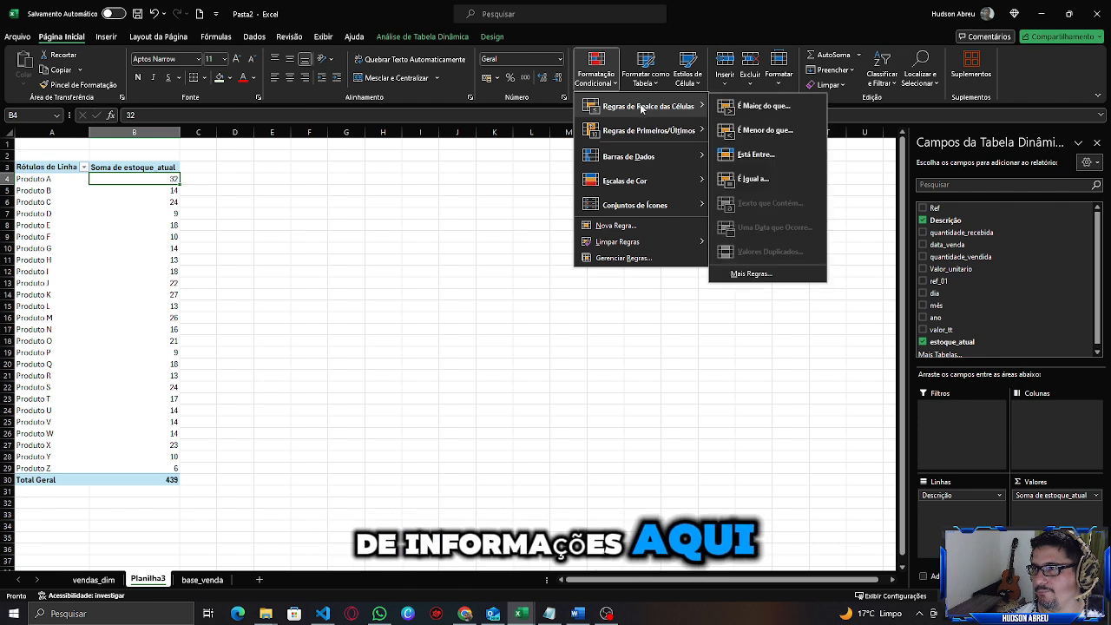
left_click(769, 132)
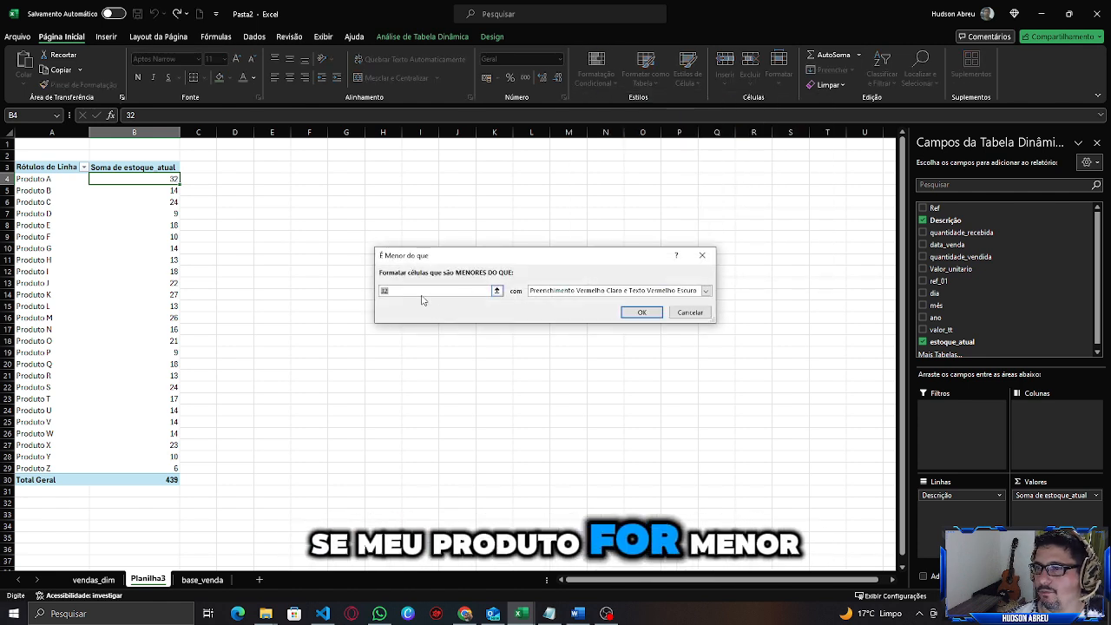
type("15")
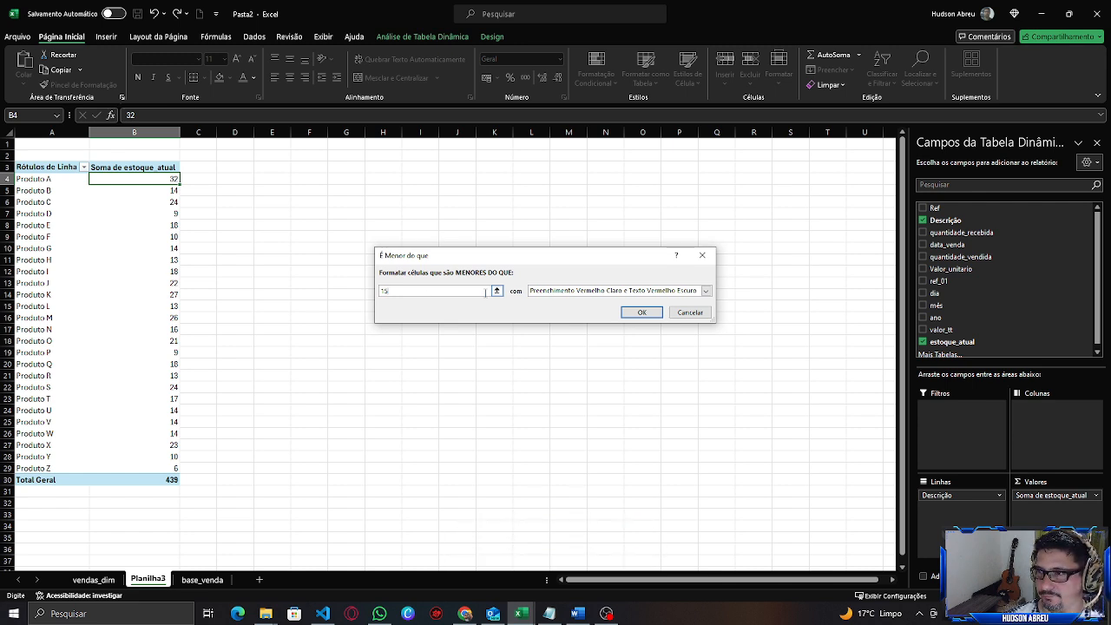
left_click(643, 312)
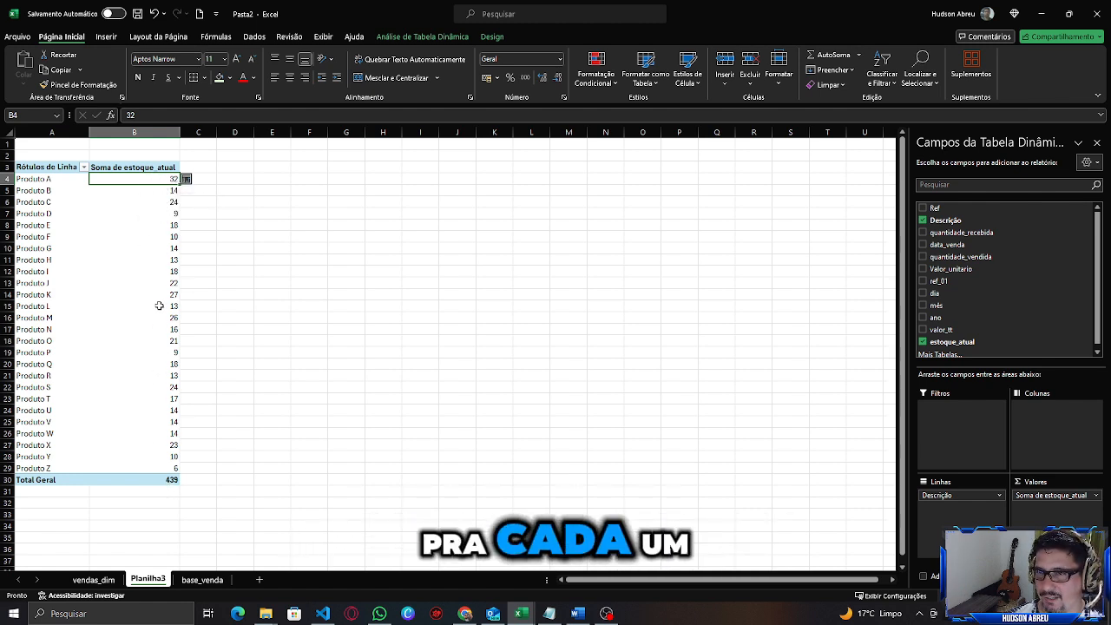
Apply the formatting rule to all cells showing Soma de estoque_atual values in the PivotTable.
left_click(195, 181)
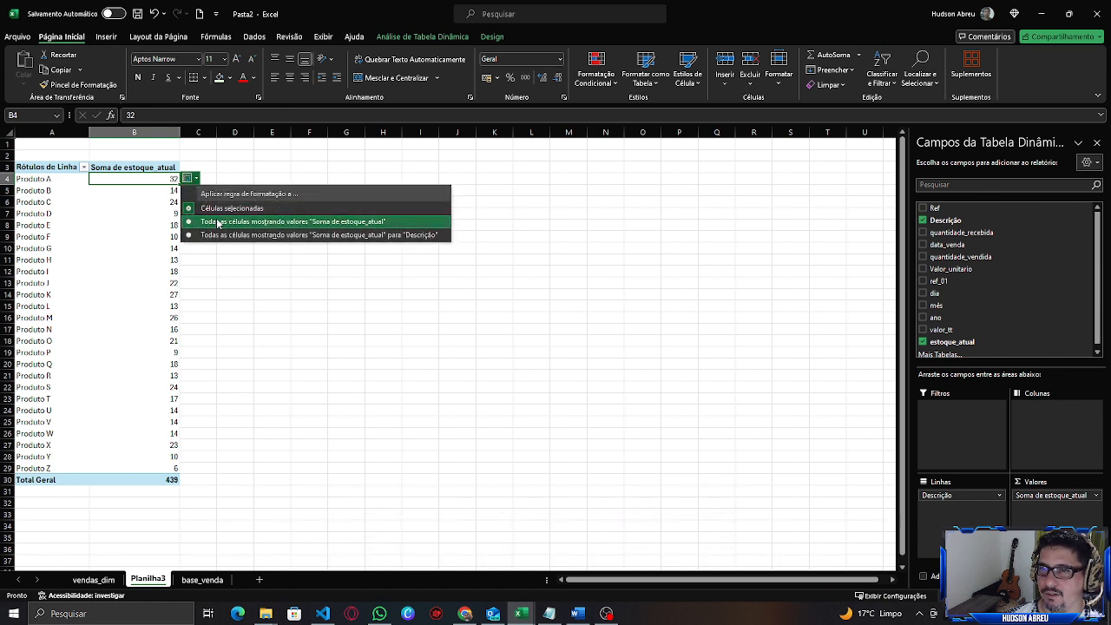
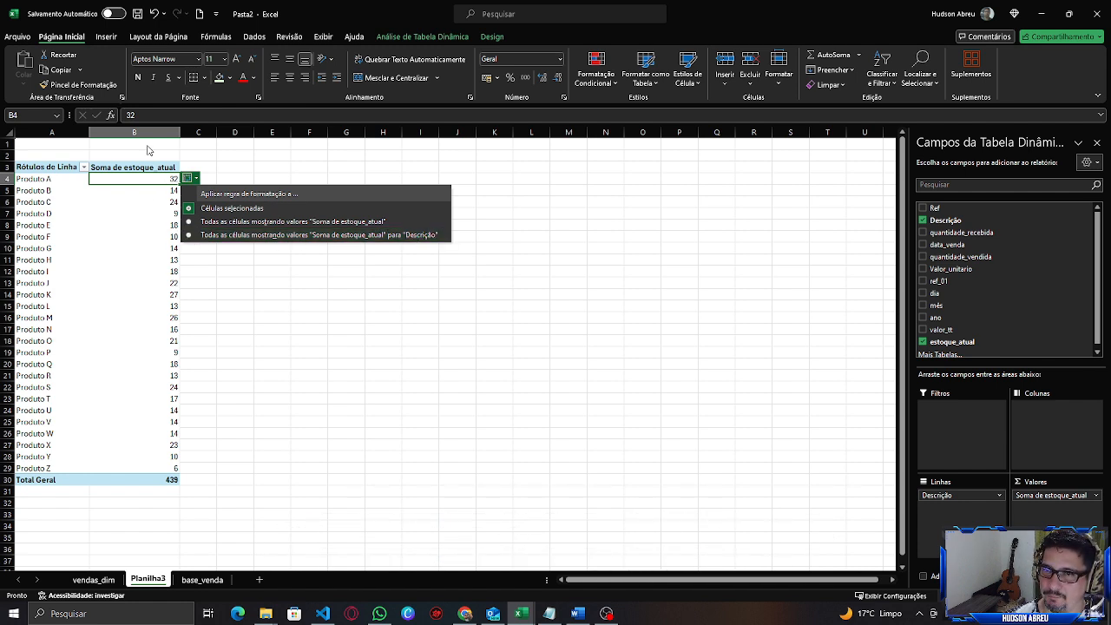
Apply the low-stock rule to all Soma de estoque_atual cells for Descrição and check the highlighted product values.
left_click(189, 236)
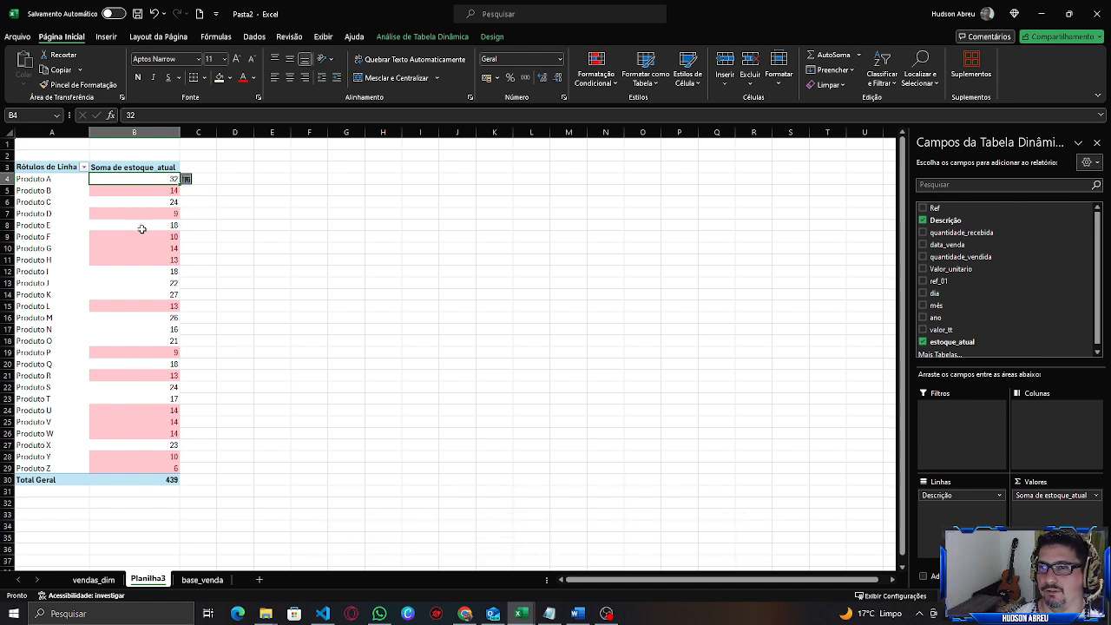
left_click(149, 192)
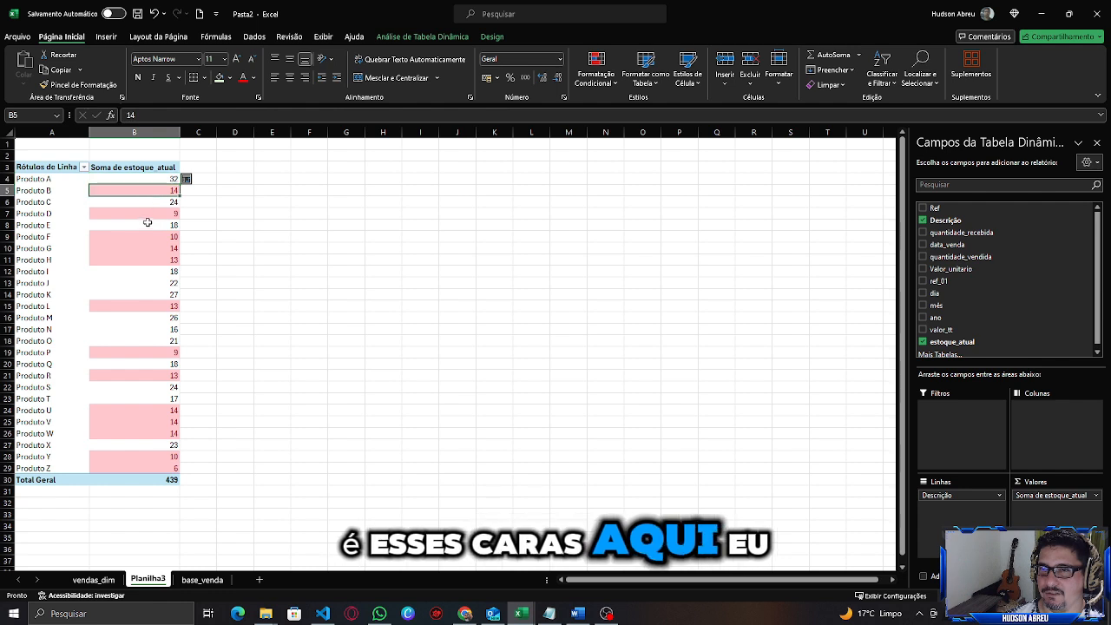
left_click(148, 217)
left_click(149, 237)
left_click(148, 258)
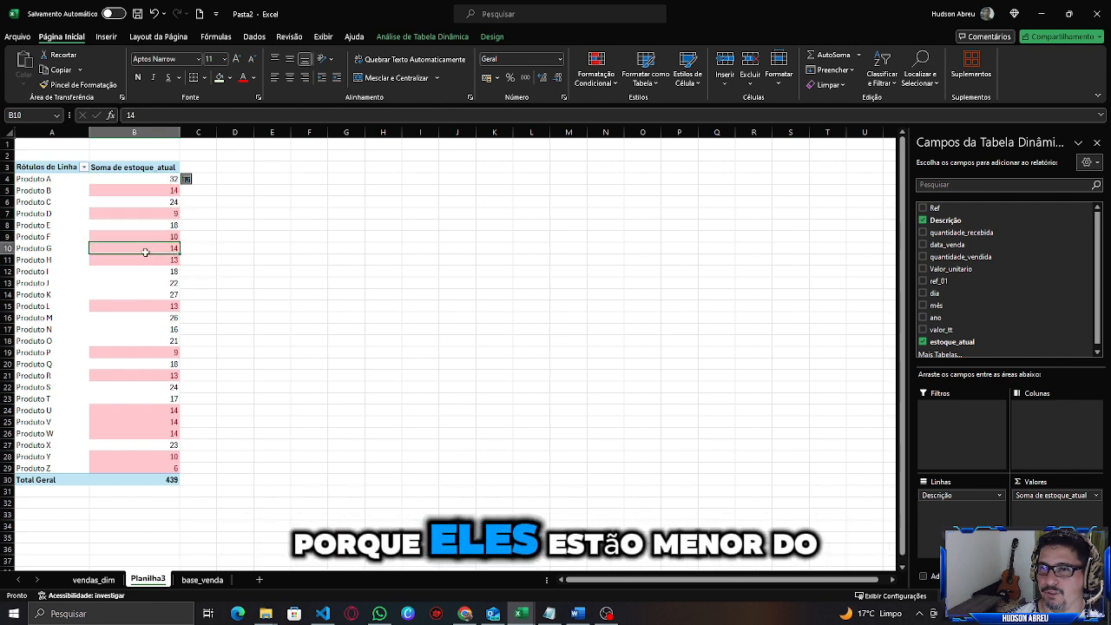
left_click(141, 181)
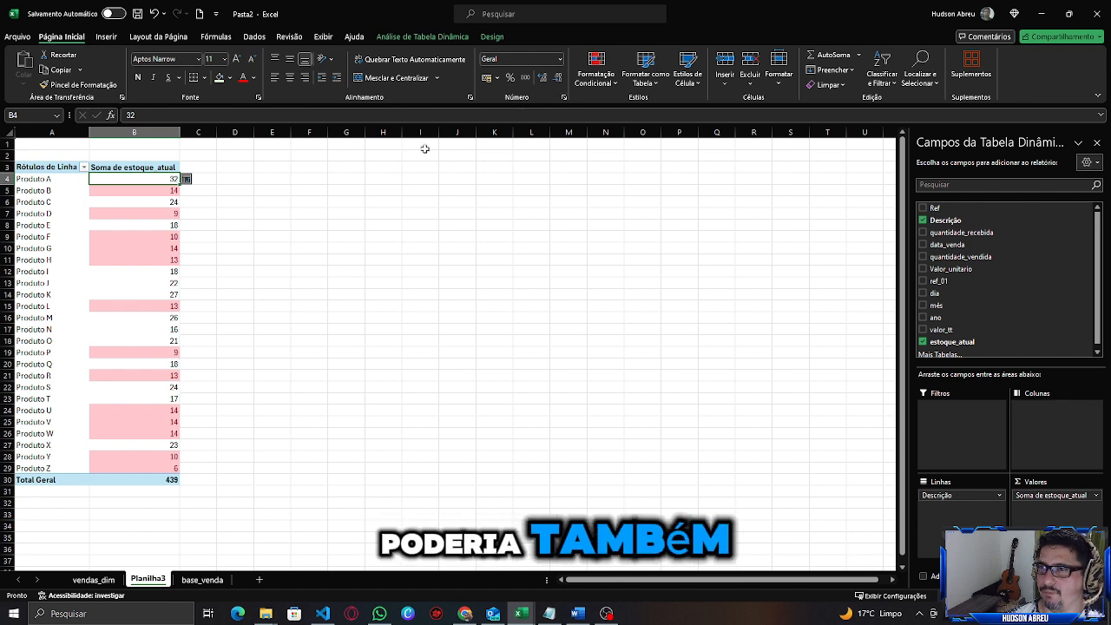
Add a conditional formatting rule highlighting stock values greater than 15 with green fill and dark green text.
left_click(615, 83)
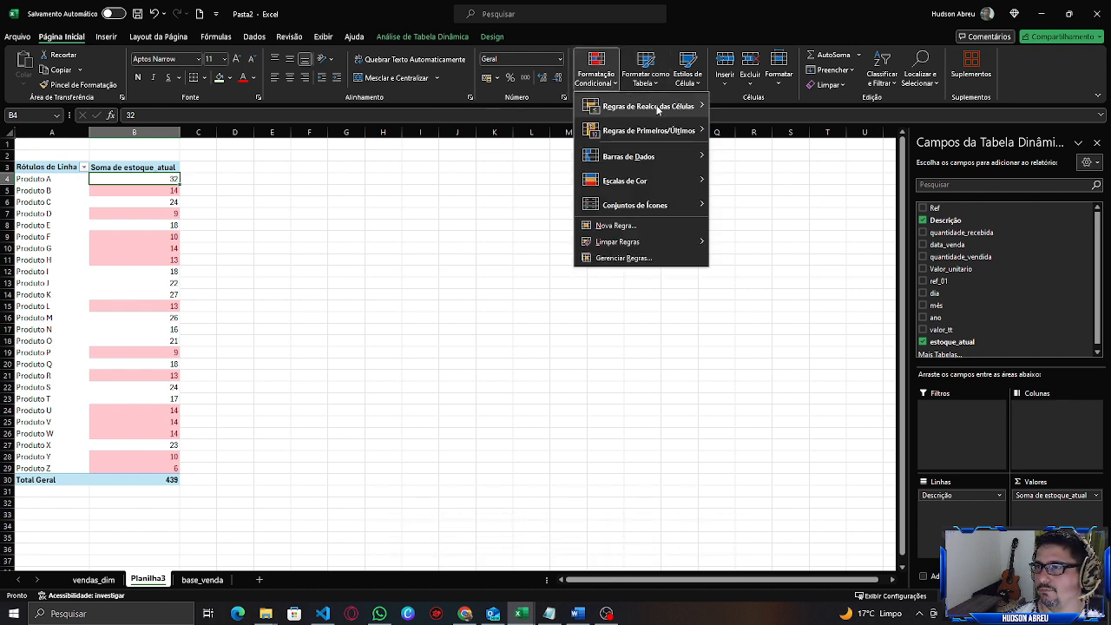
mouse_move(657, 108)
left_click(748, 106)
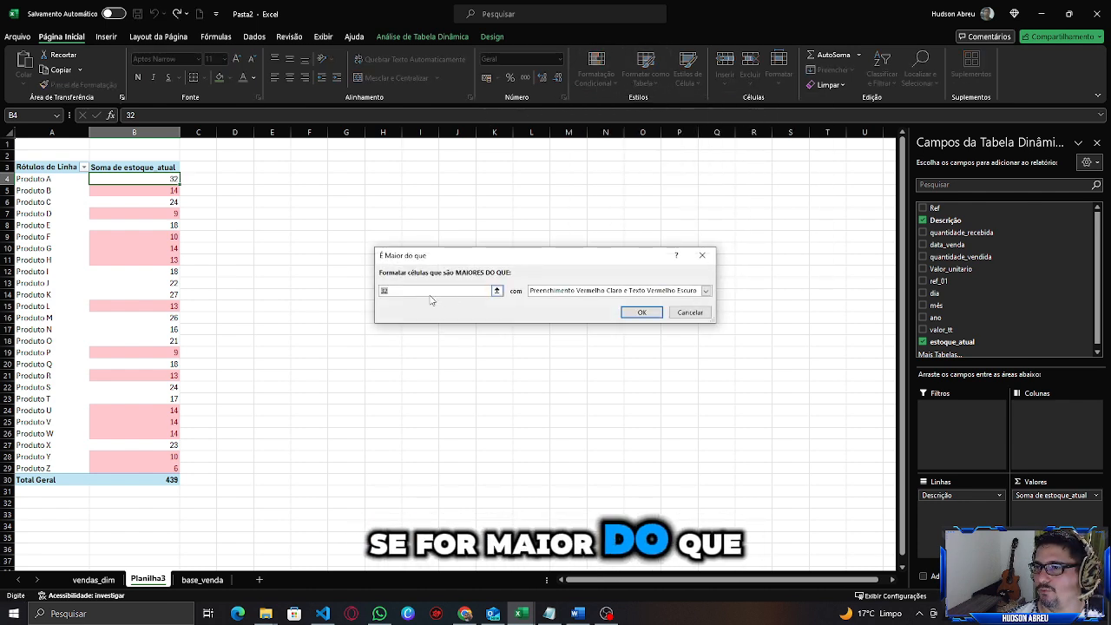
type("15")
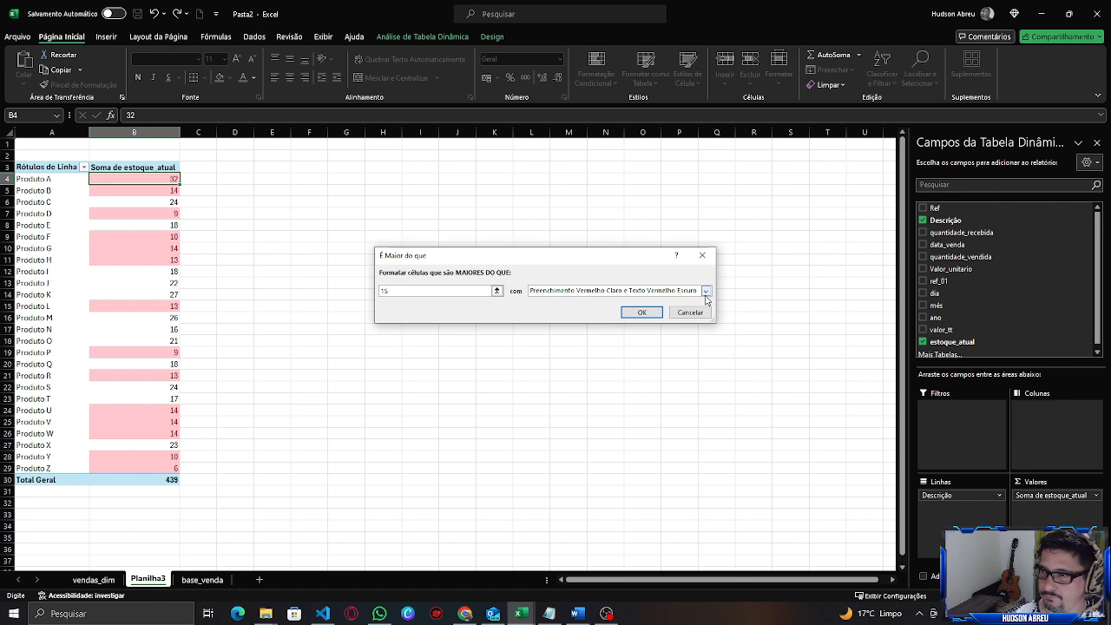
left_click(705, 290)
left_click(623, 318)
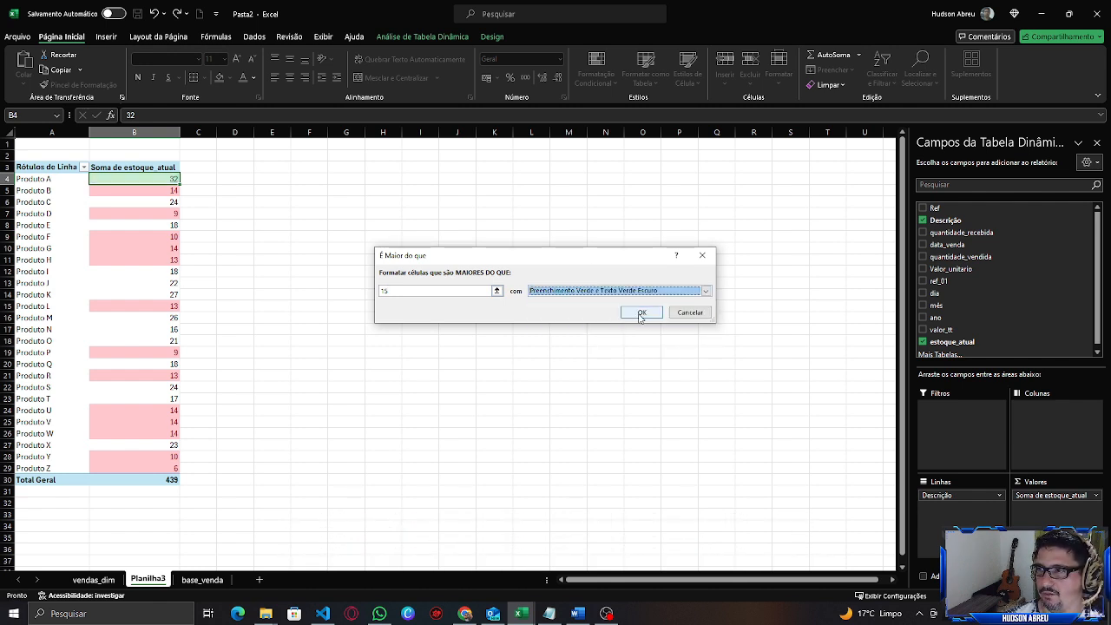
left_click(641, 313)
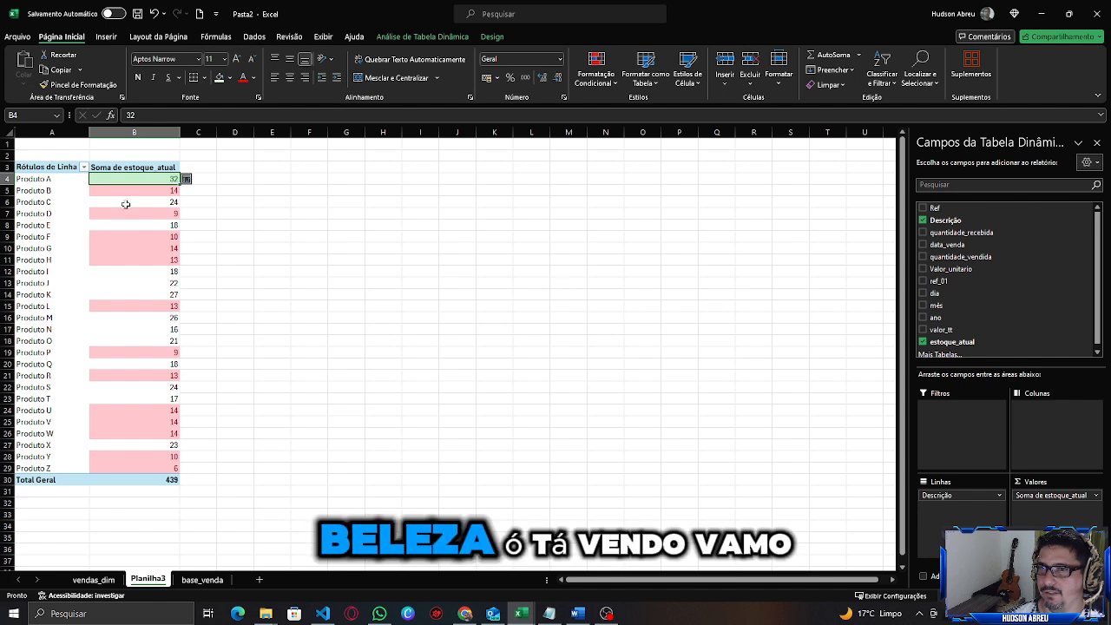
Apply the green rule to all cells showing Soma de estoque_atual values for Descrição.
left_click(195, 179)
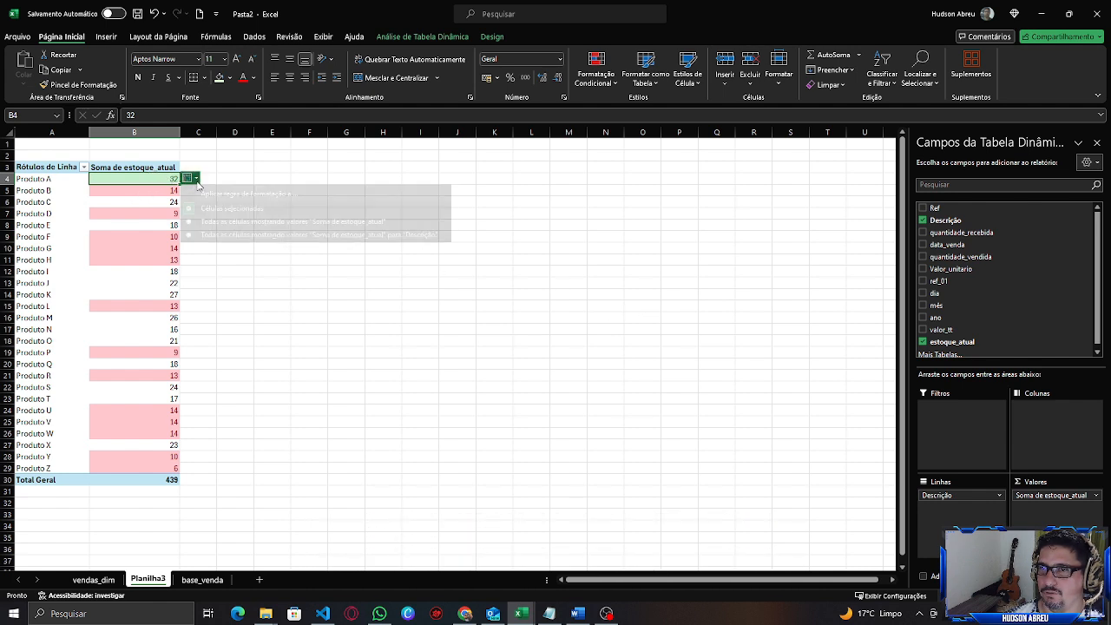
left_click(198, 234)
left_click(235, 294)
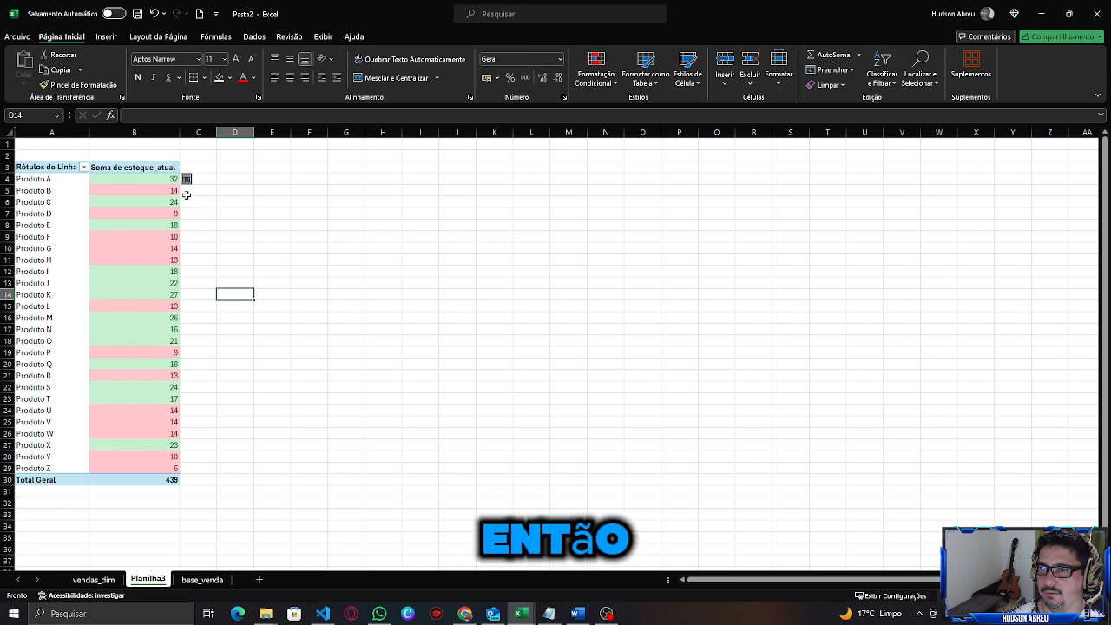
Inspect the red and green highlighted stock values for each product in the PivotTable.
left_click(154, 181)
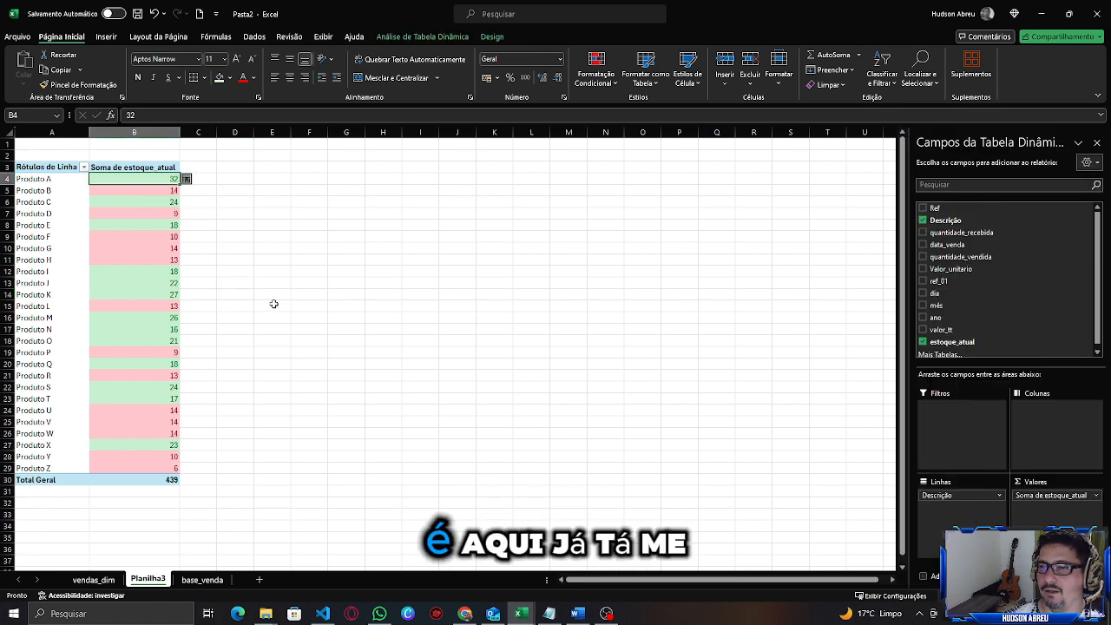
left_click(150, 202)
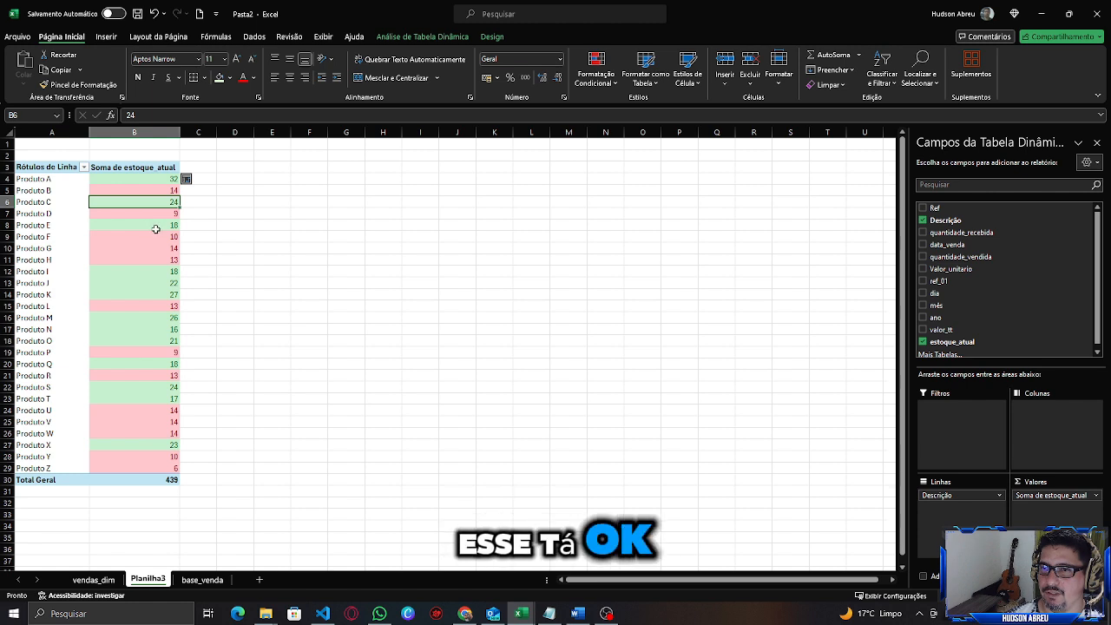
left_click(156, 229)
left_click(152, 255)
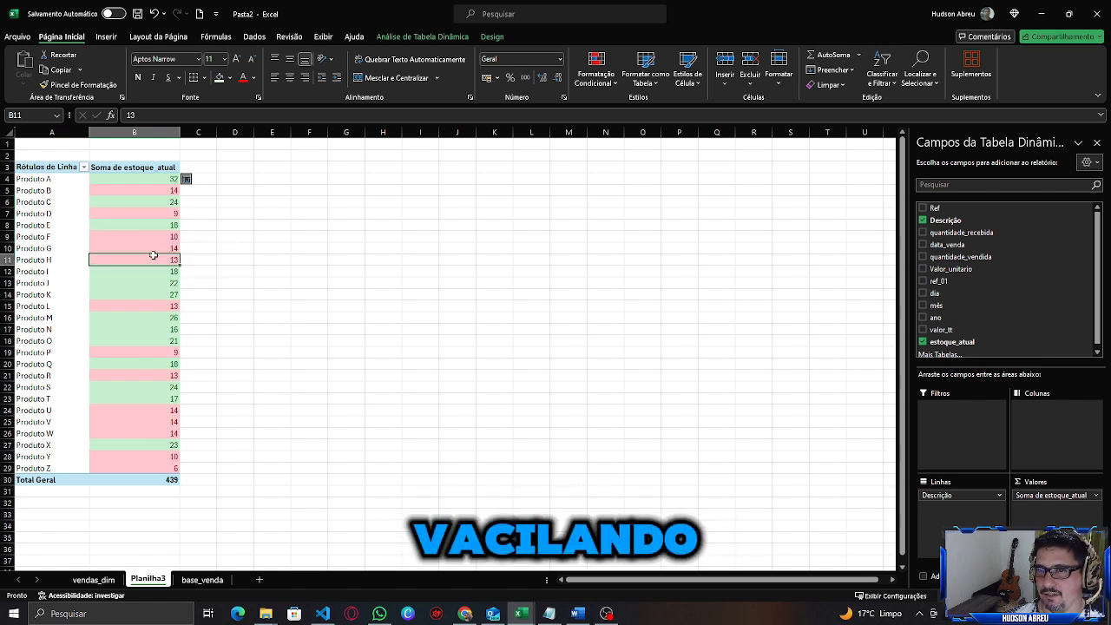
left_click(154, 248)
left_click(157, 260)
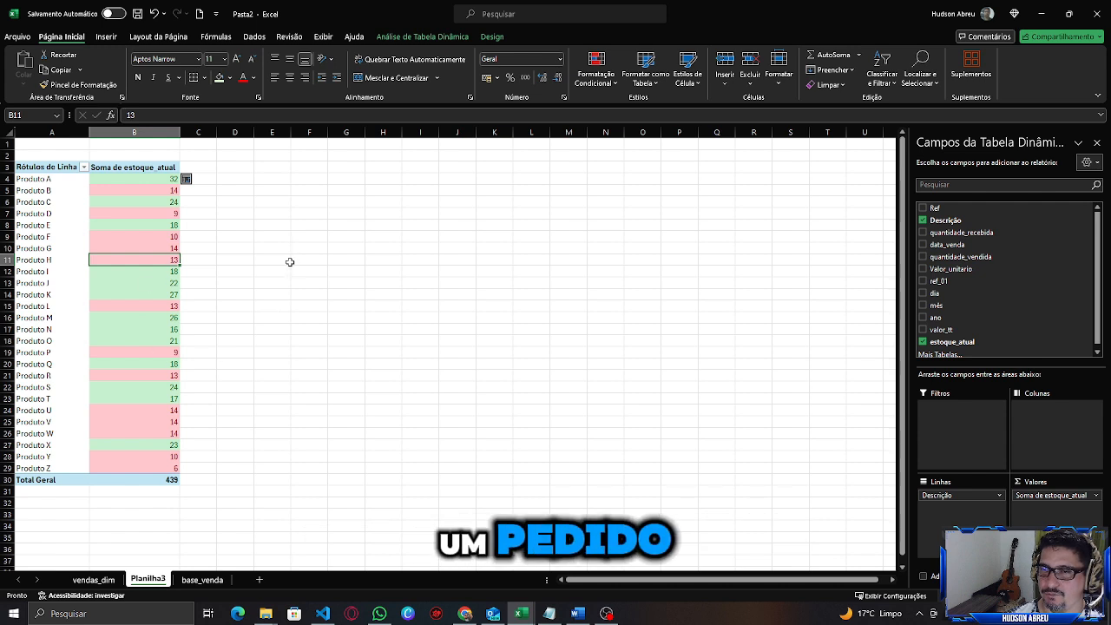
left_click(238, 235)
left_click(155, 179)
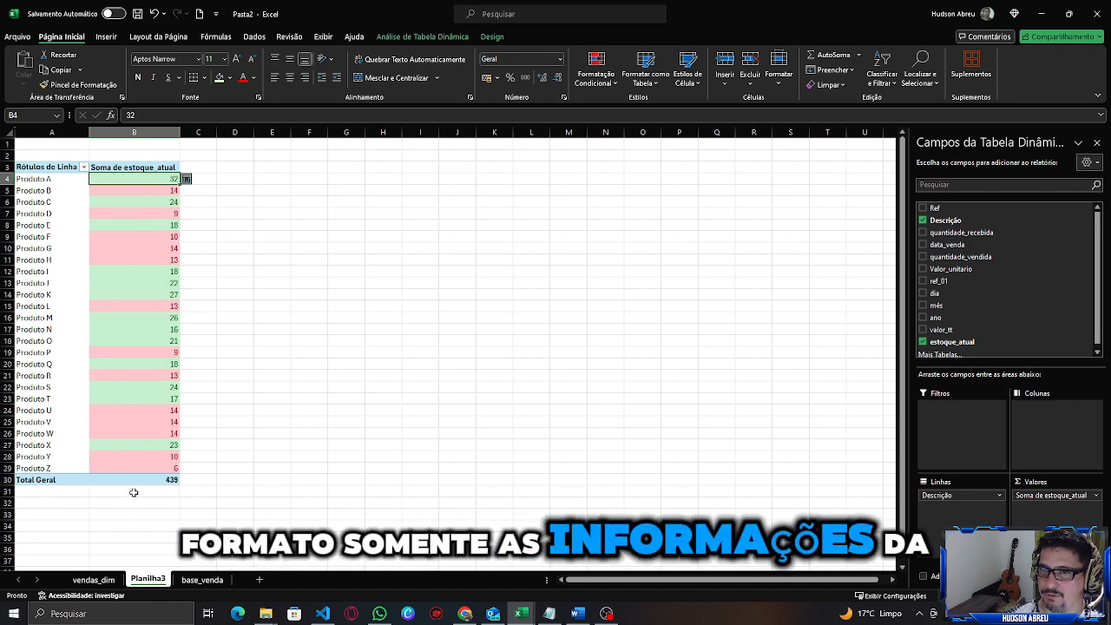
In the base_venda sheet, set Produto A's quantidade_vendida to 80.
left_click(93, 580)
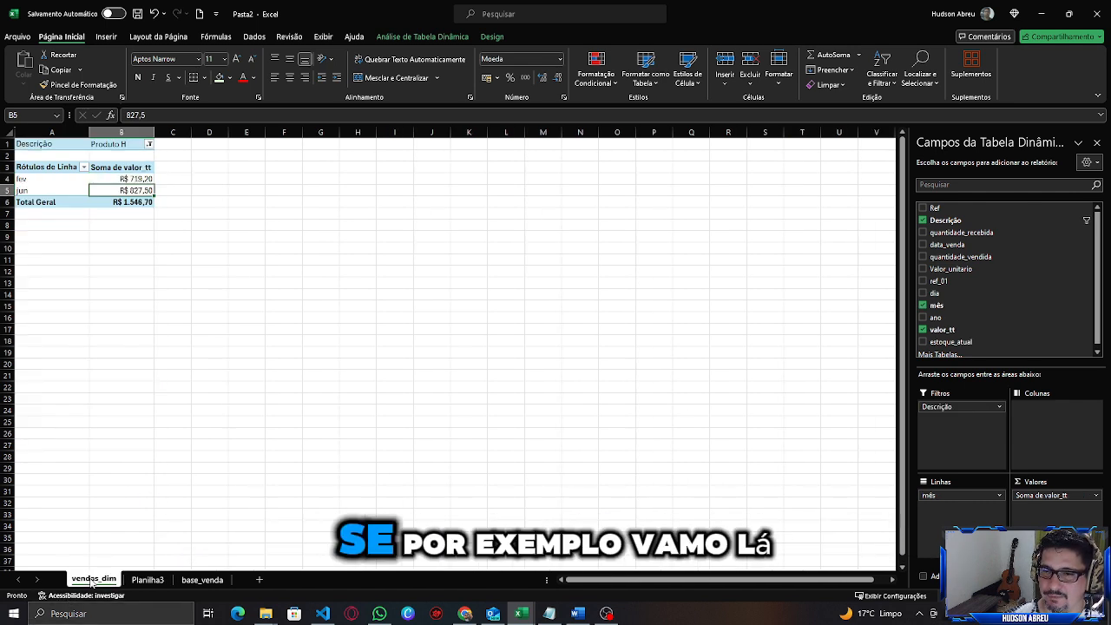
left_click(148, 579)
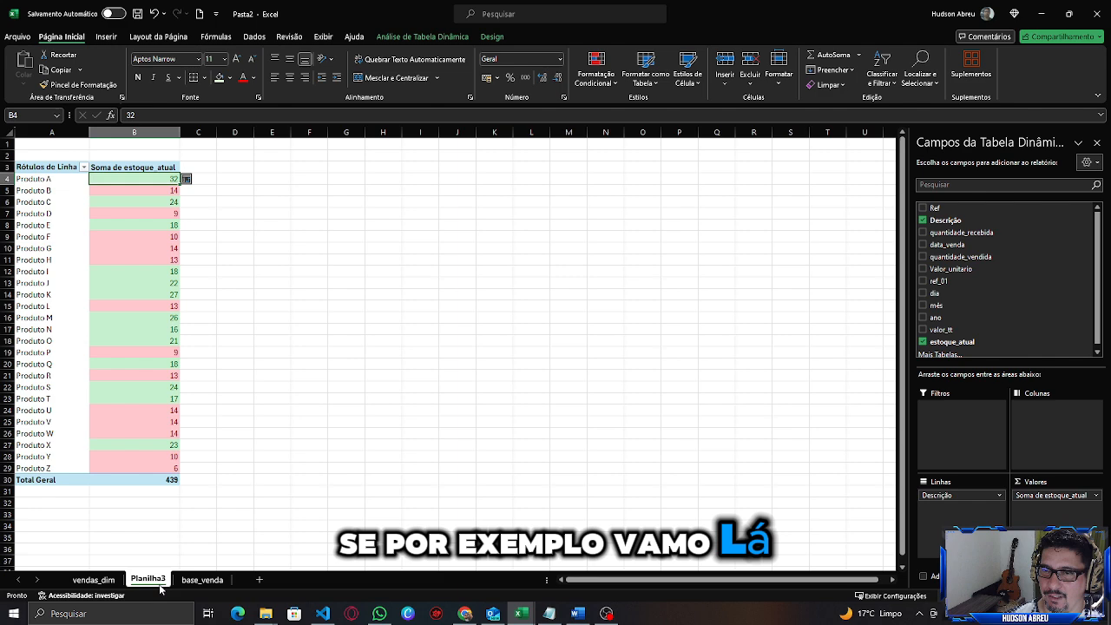
left_click(94, 580)
left_click(202, 580)
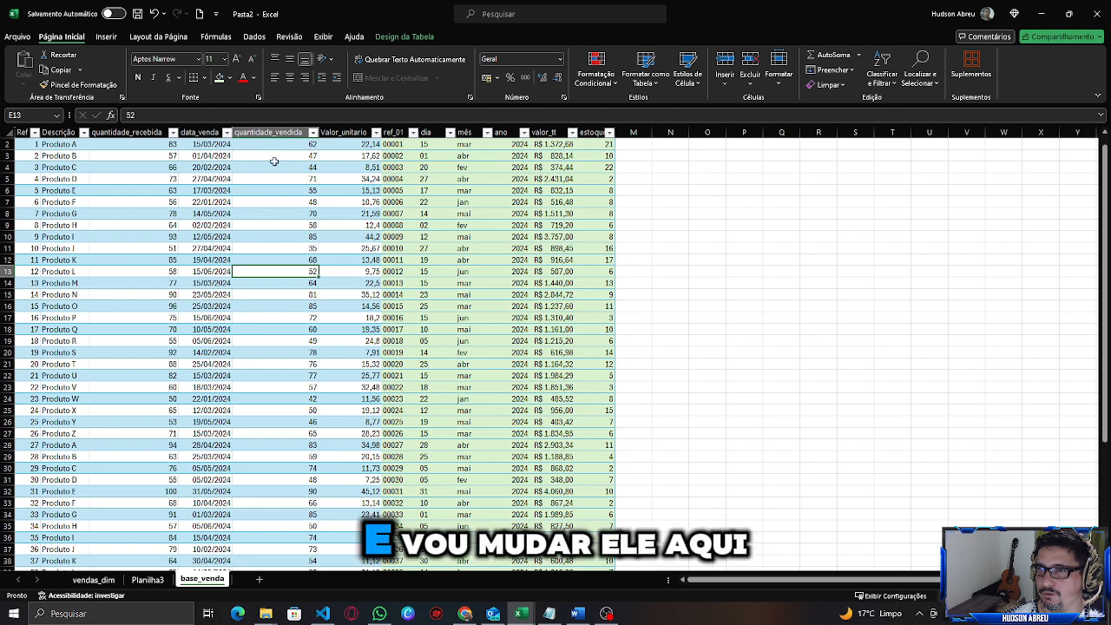
left_click(270, 145)
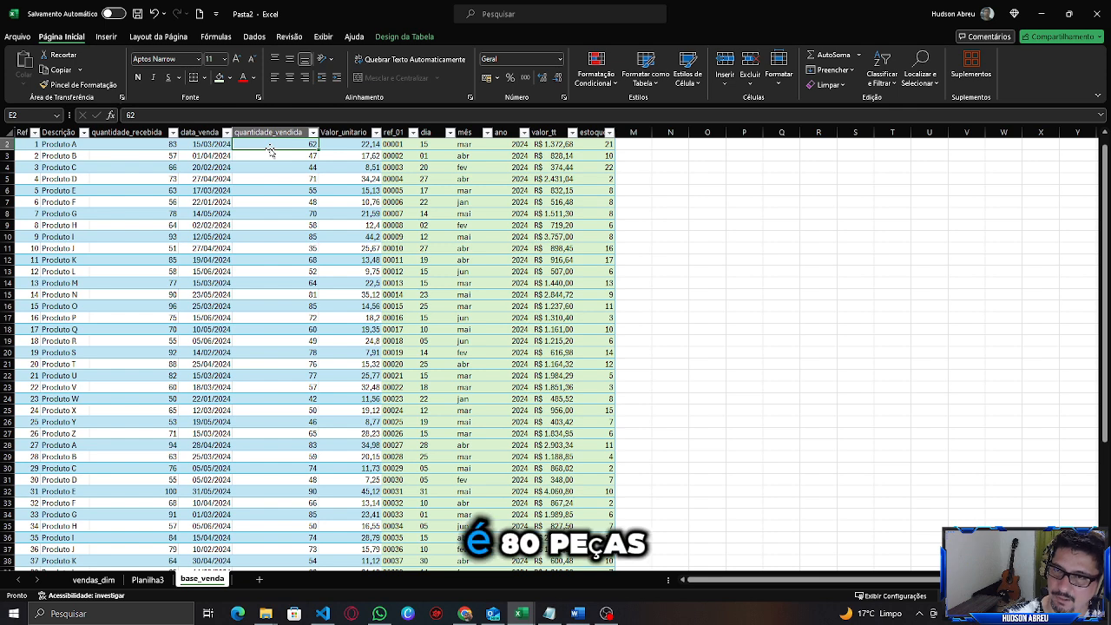
type("8")
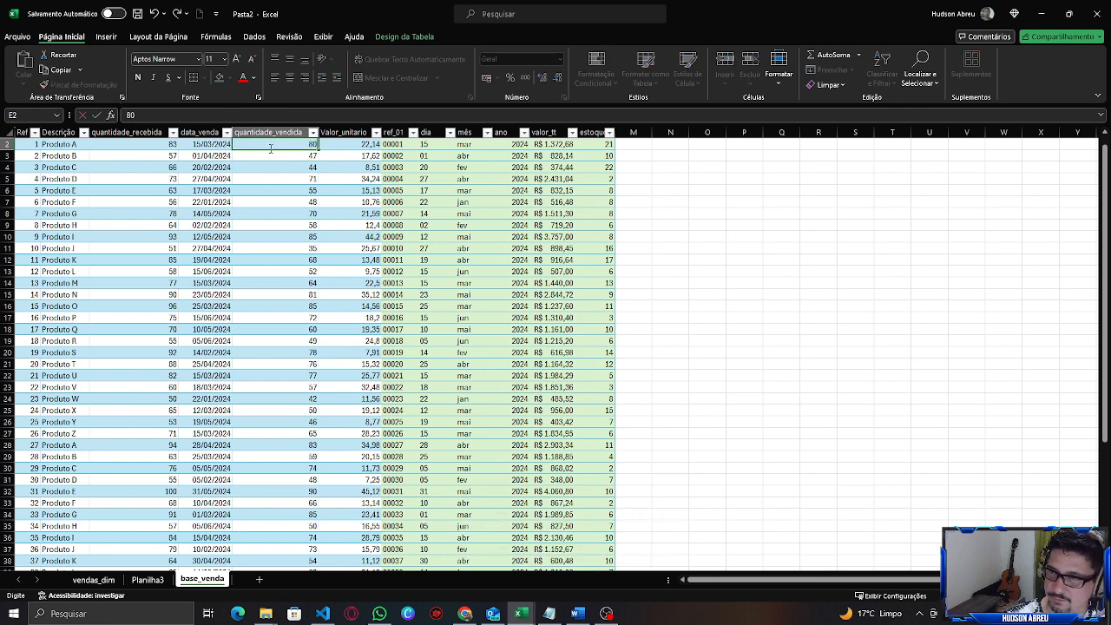
type("0")
key("Return")
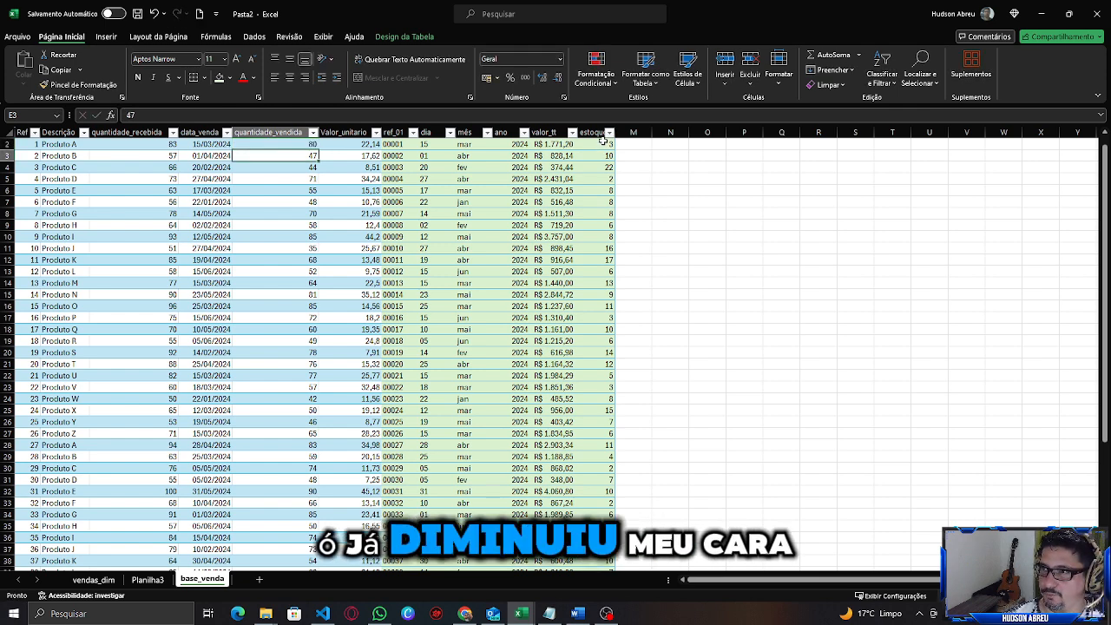
Refresh all PivotTables in the workbook from the updated sales data.
left_click(603, 143)
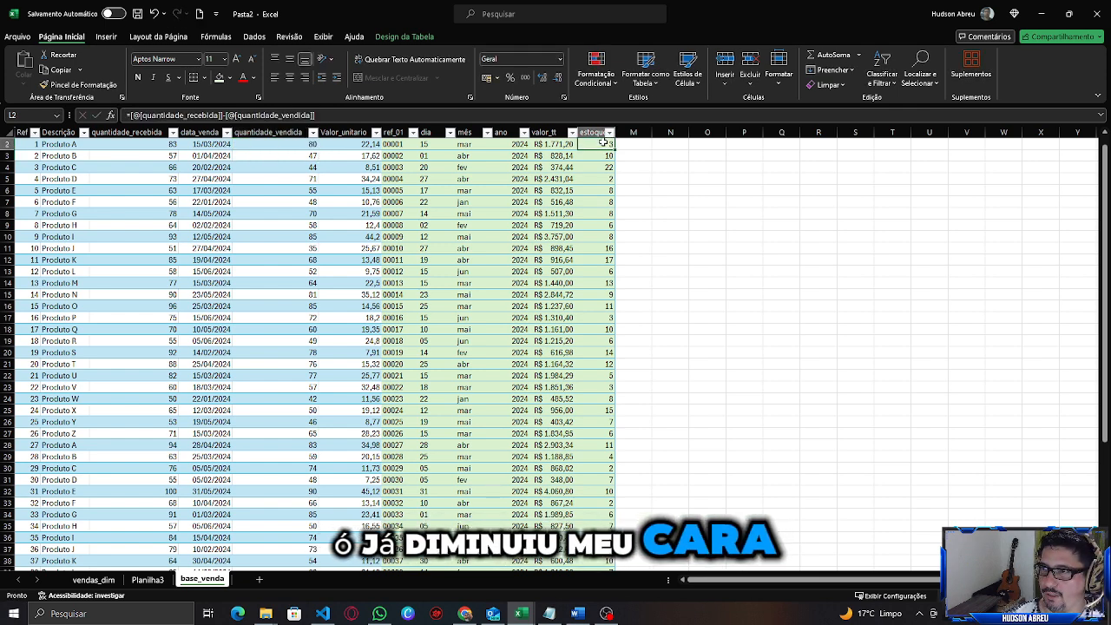
left_click(91, 580)
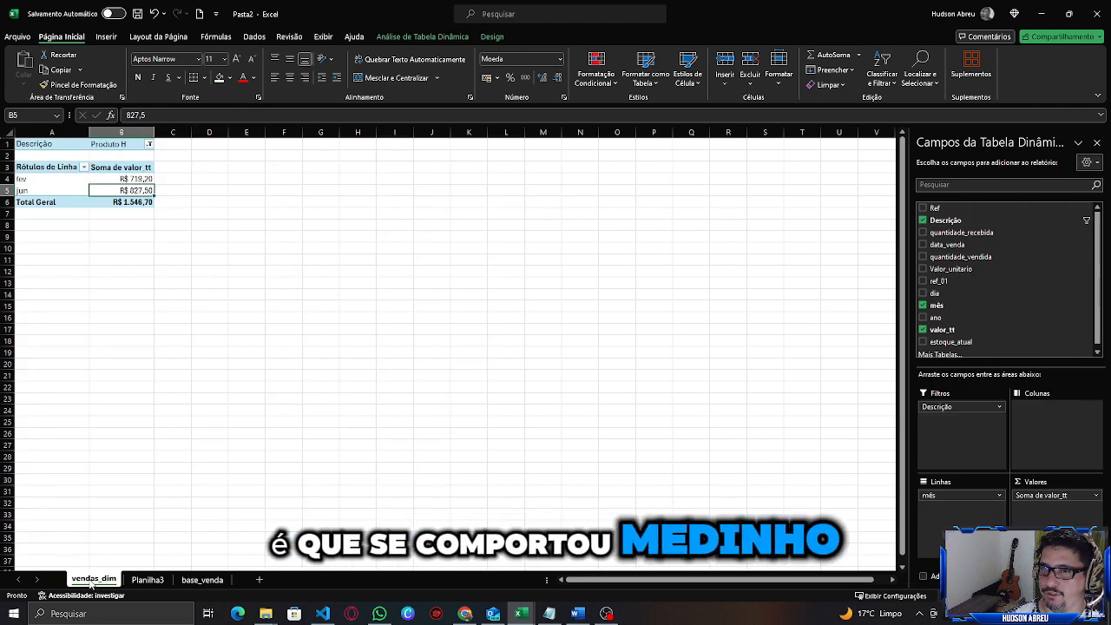
left_click(149, 579)
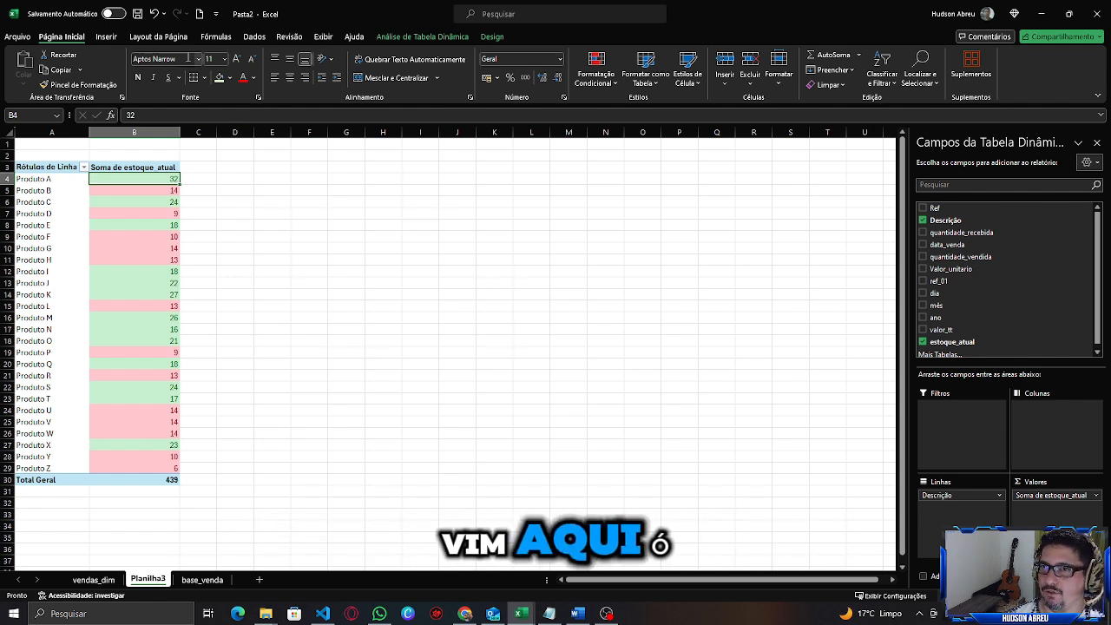
left_click(254, 37)
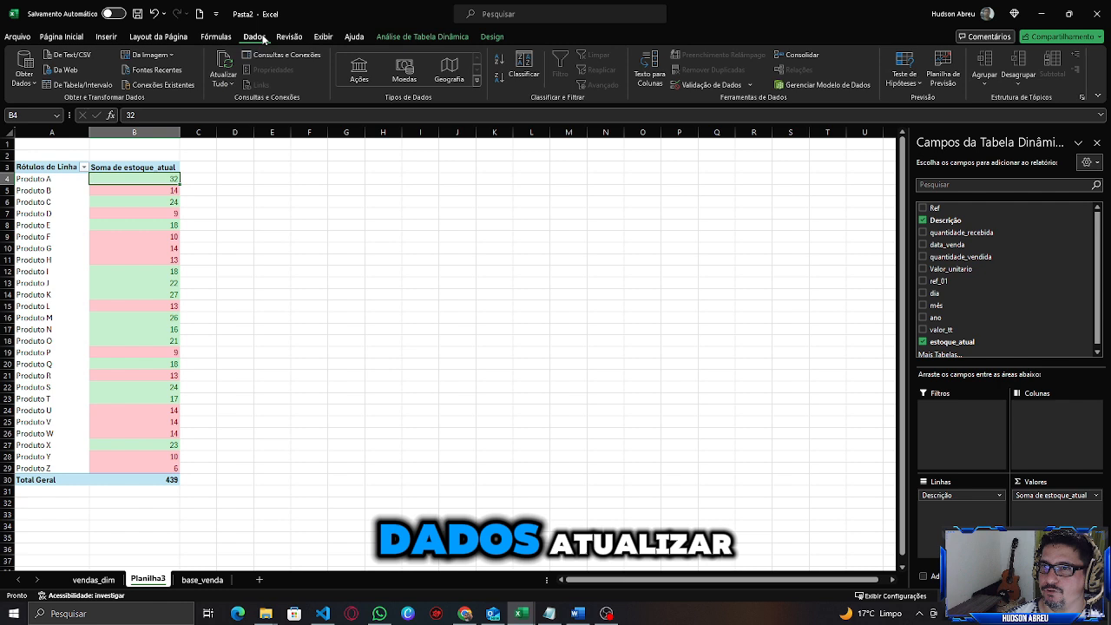
left_click(223, 61)
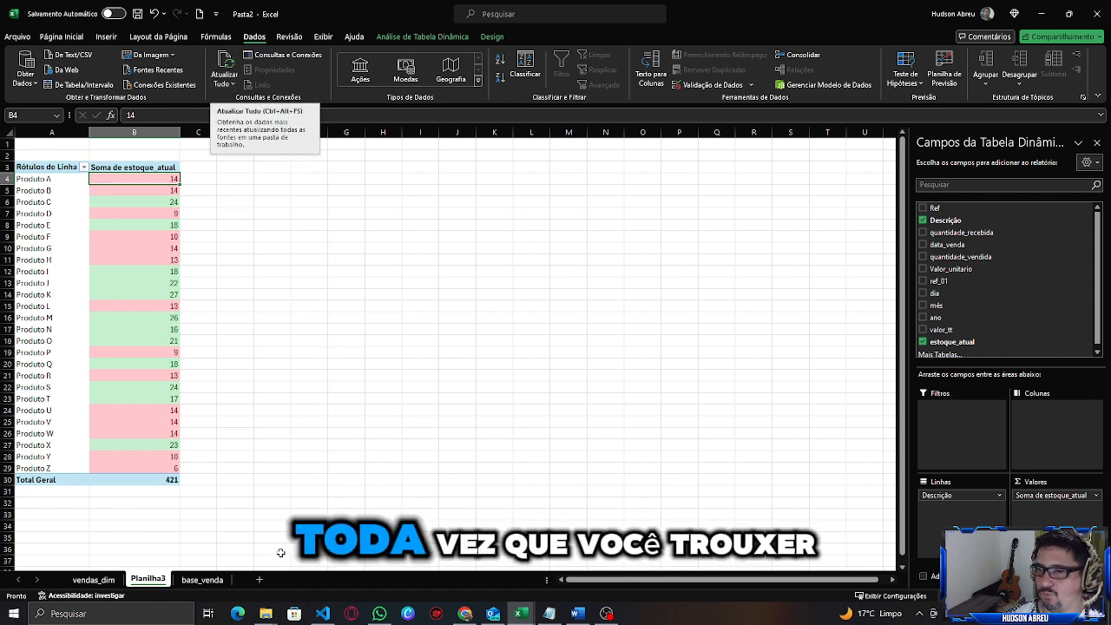
Move the base_venda sheet tab to the first position in the workbook.
left_click(93, 579)
left_click(219, 579)
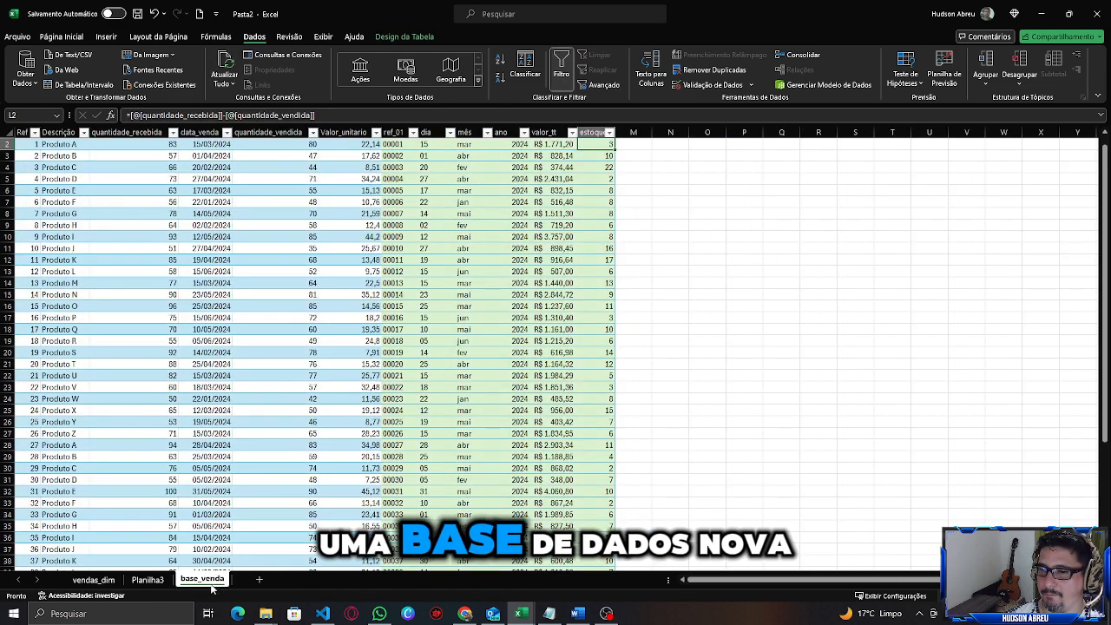
left_click(148, 578)
left_click(208, 579)
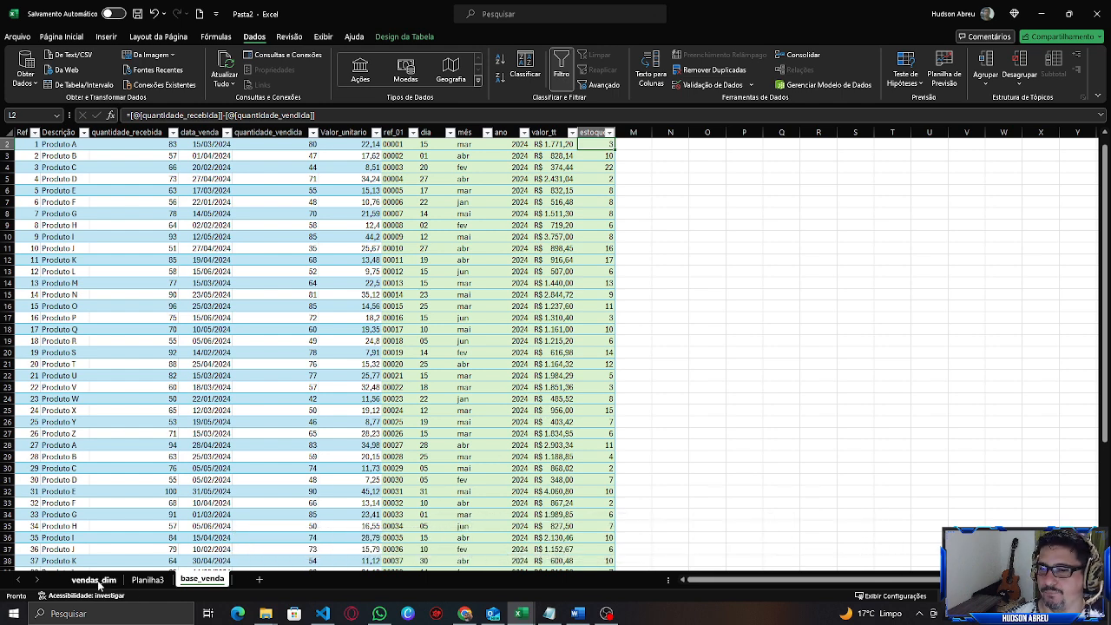
left_click(149, 580)
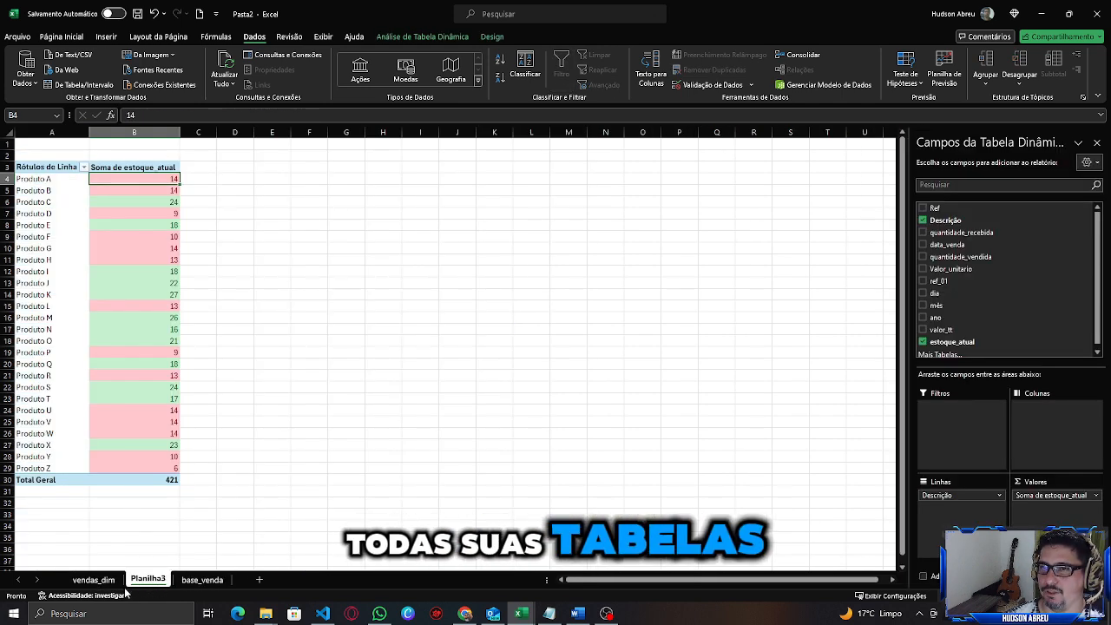
left_click(103, 580)
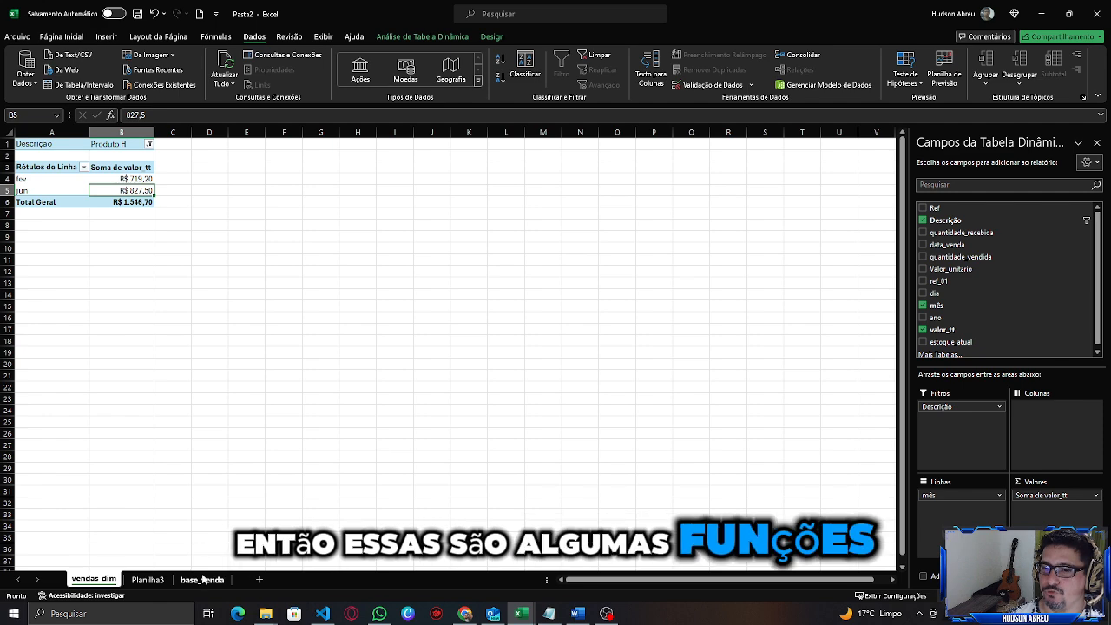
left_click_drag(202, 579, 89, 579)
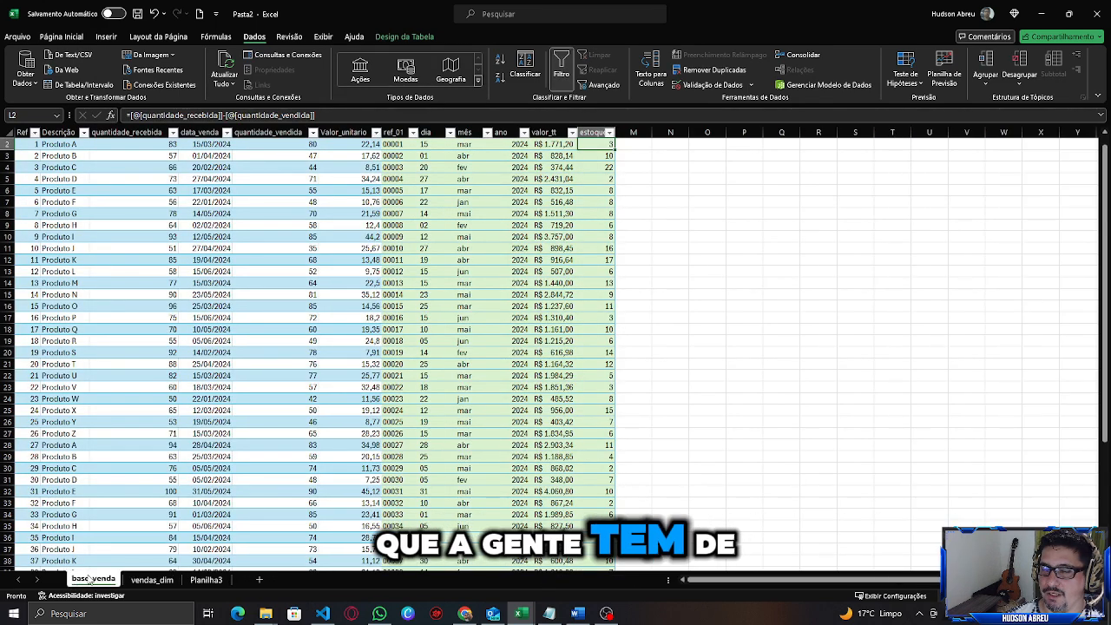